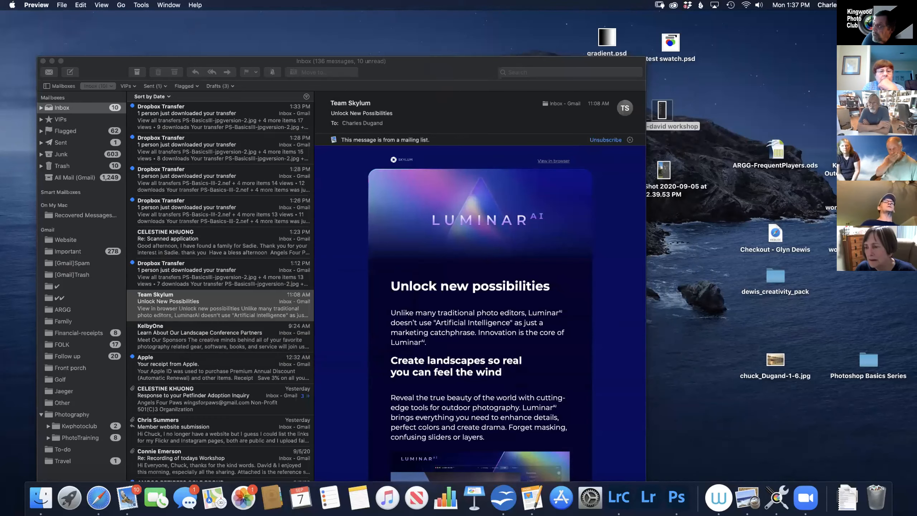
- Quit Preview and bring the Lightroom Classic window onto the main display
{"action": "key", "text": "super+q"}
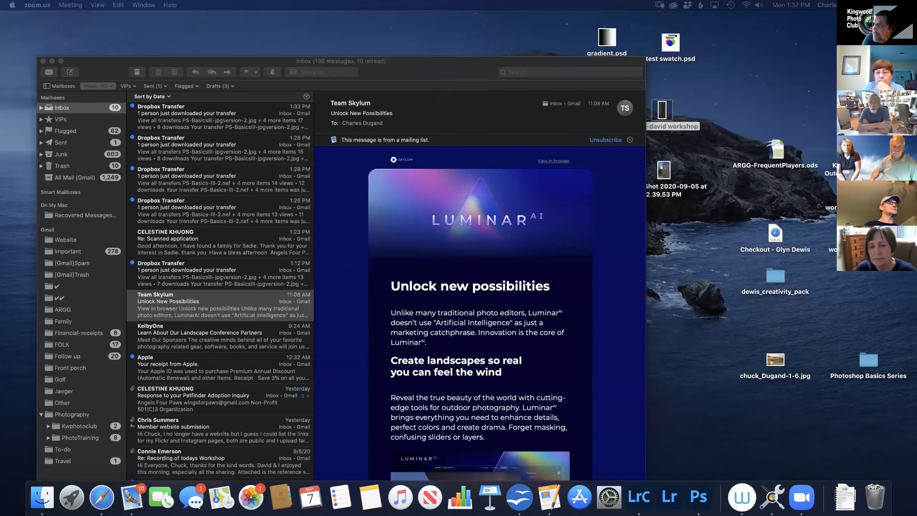
{"action": "left_click_drag", "start_coordinate": [916, 87], "coordinate": [285, 54]}
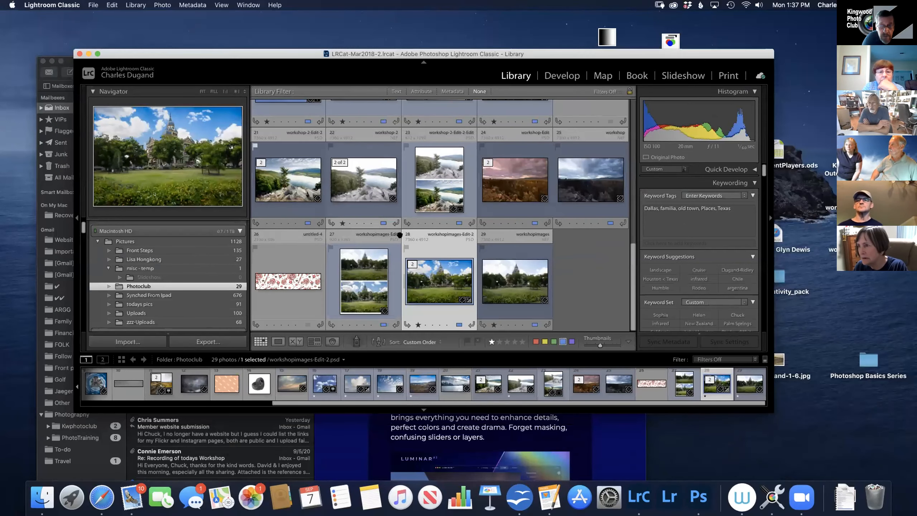
- Compare the original courthouse photo workshopimages.nef with its edited version workshopimages-Edit-2.psd in the enlarged view
{"action": "scroll", "coordinate": [447, 277], "scroll_direction": "up", "scroll_amount": 4}
{"action": "scroll", "coordinate": [447, 277], "scroll_direction": "down", "scroll_amount": 4}
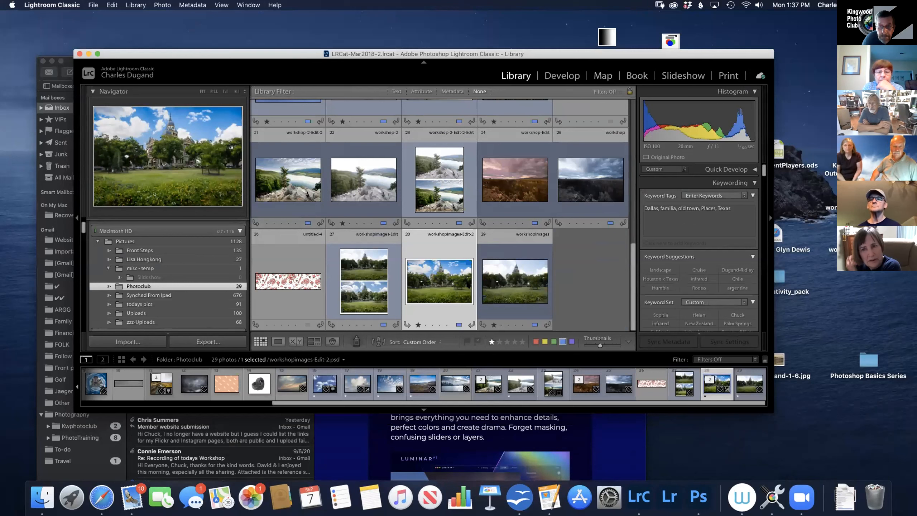
{"action": "left_click", "coordinate": [499, 284]}
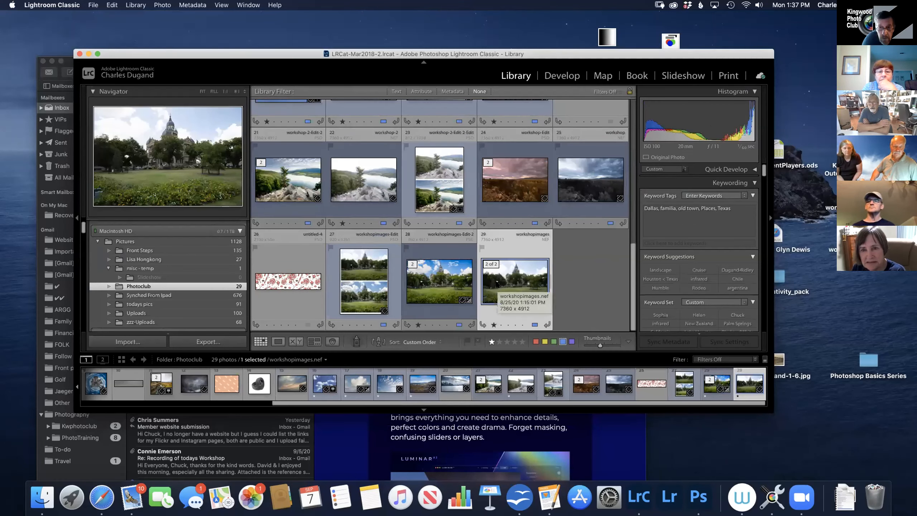
{"action": "double_click", "coordinate": [498, 284]}
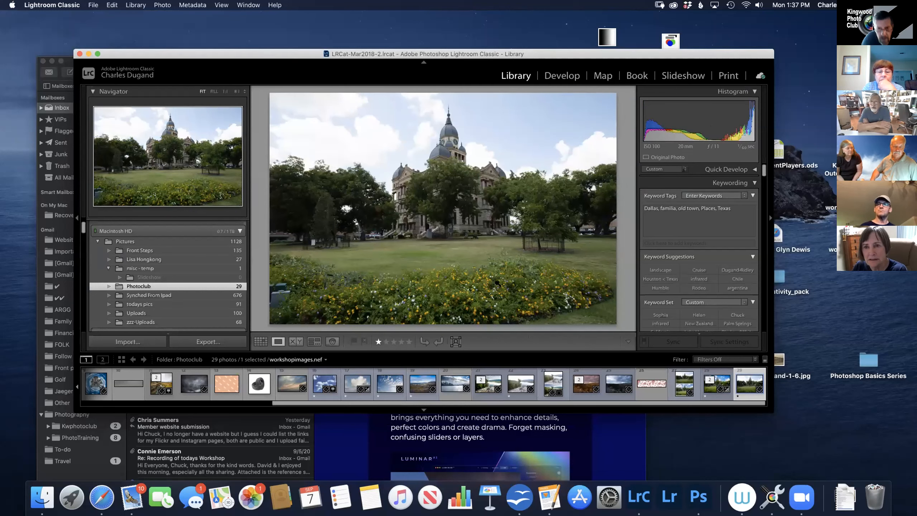
{"action": "double_click", "coordinate": [497, 284]}
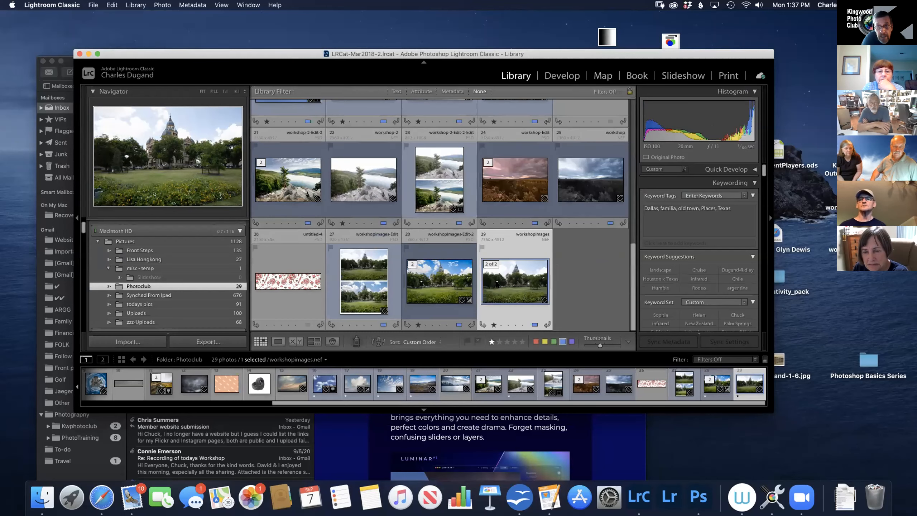
{"action": "double_click", "coordinate": [449, 287]}
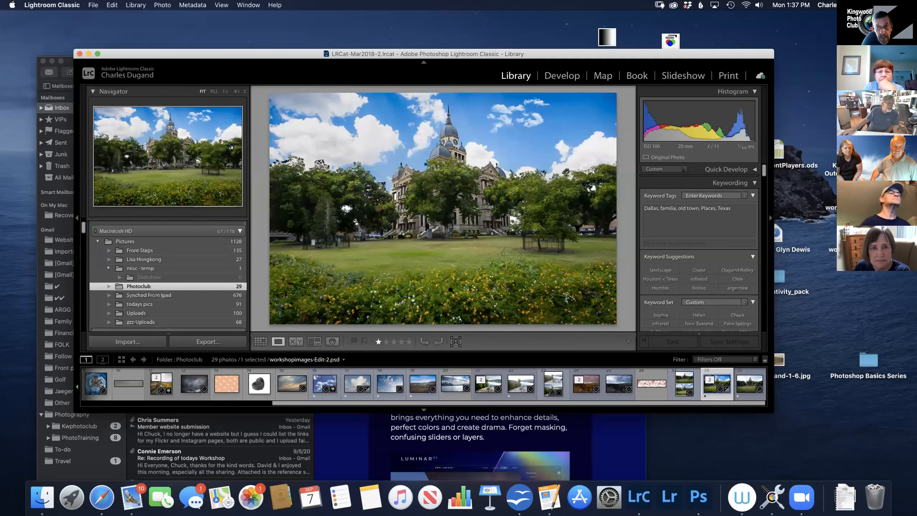
{"action": "key", "text": "Right"}
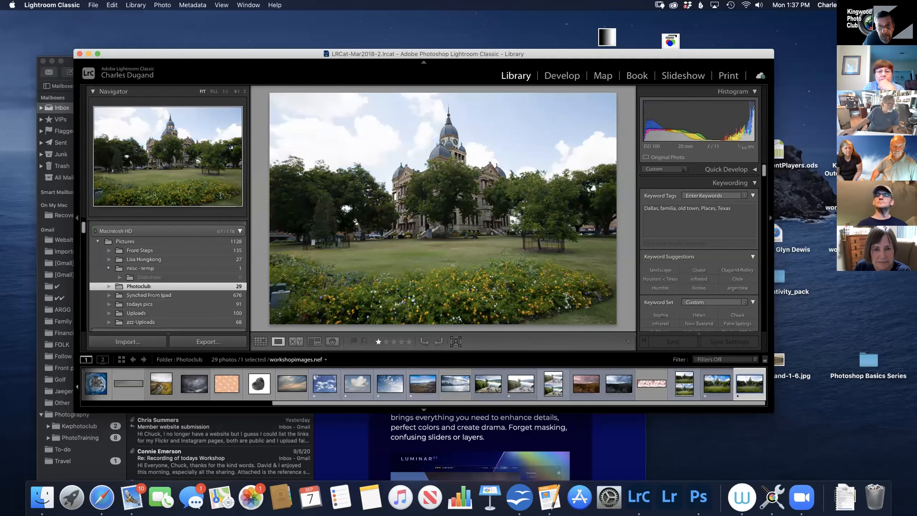
{"action": "key", "text": "Left"}
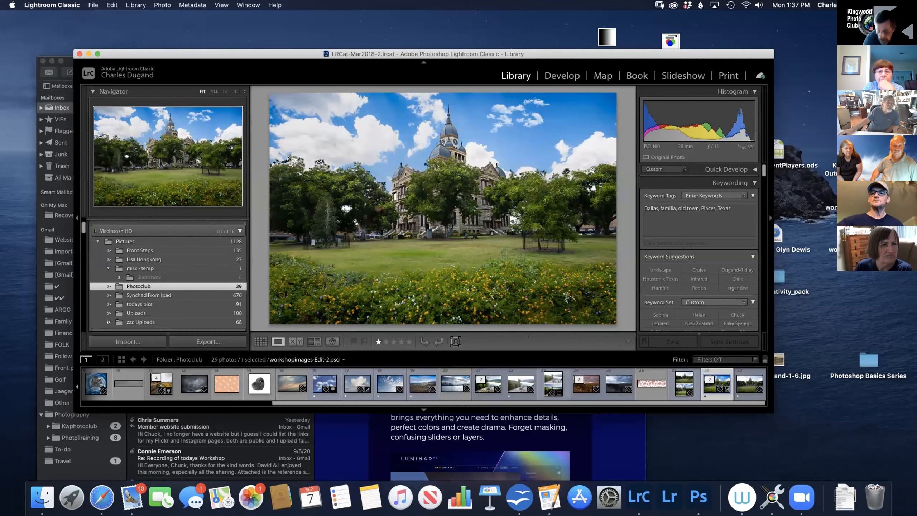
{"action": "key", "text": "Right"}
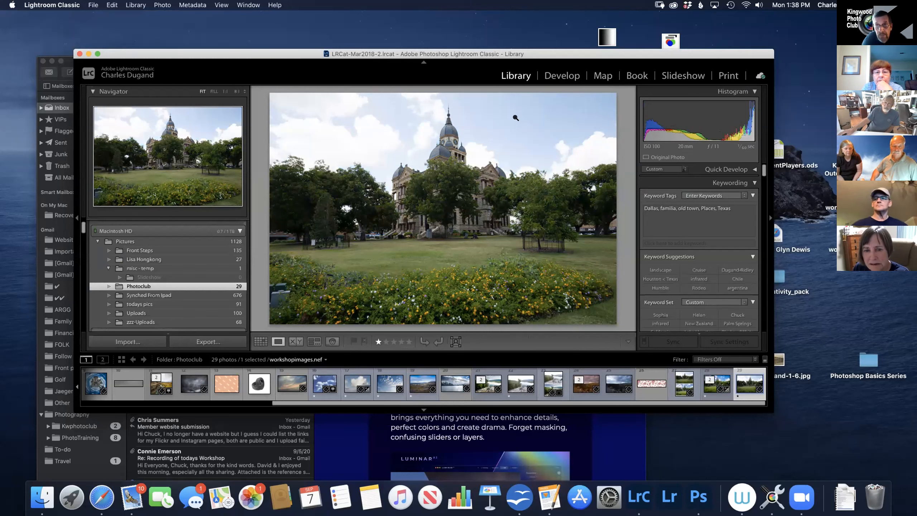
{"action": "key", "text": "Left"}
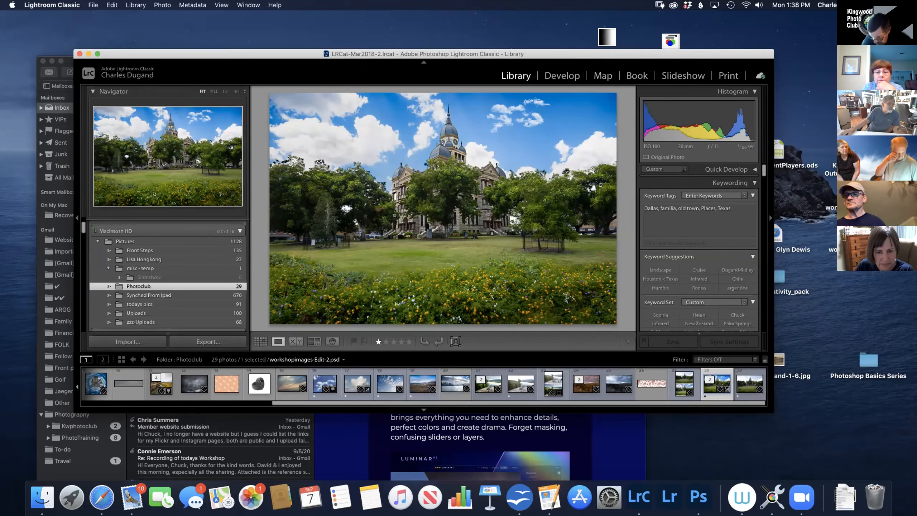
{"action": "key", "text": "Right"}
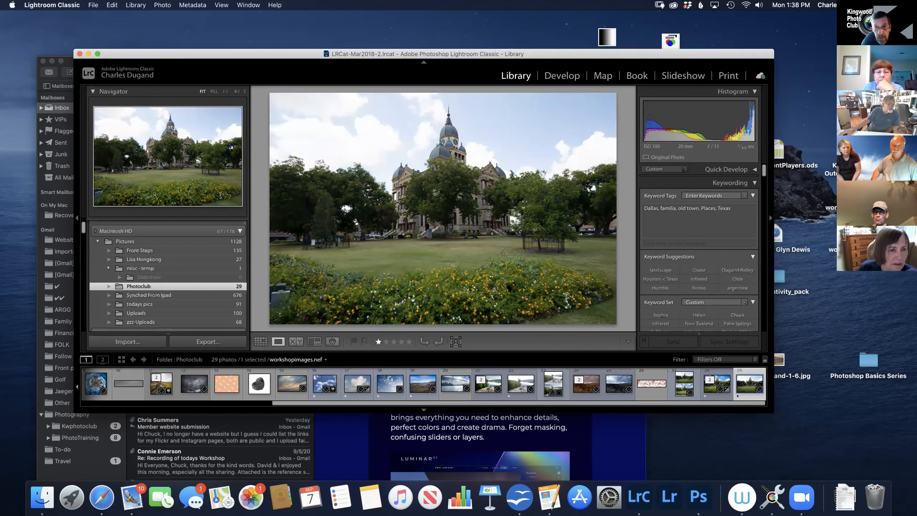
- Compare the original lake photo workshop-2.nef with its edited version workshop-2-Edit-2.psd in the enlarged view, and return to the grid
{"action": "key", "text": "g"}
{"action": "scroll", "coordinate": [355, 211], "scroll_direction": "up", "scroll_amount": 1}
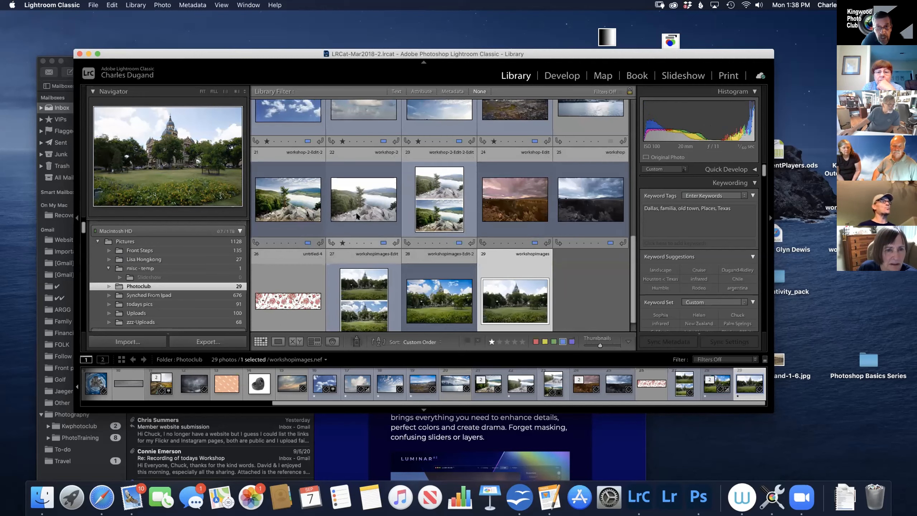
{"action": "left_click", "coordinate": [356, 213]}
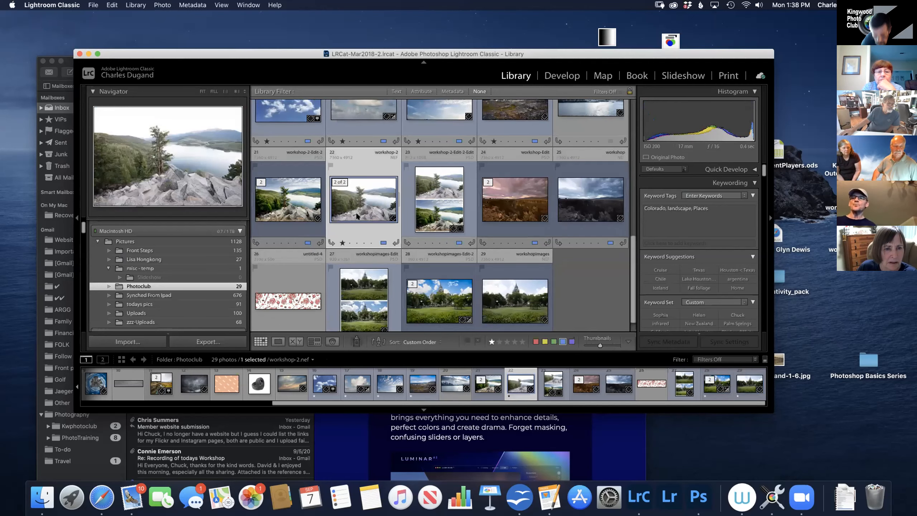
{"action": "double_click", "coordinate": [357, 216]}
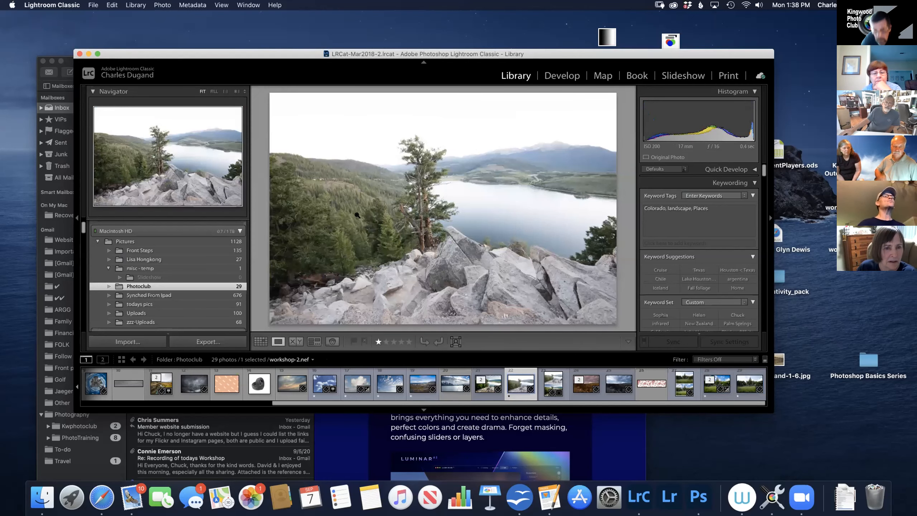
{"action": "key", "text": "Left"}
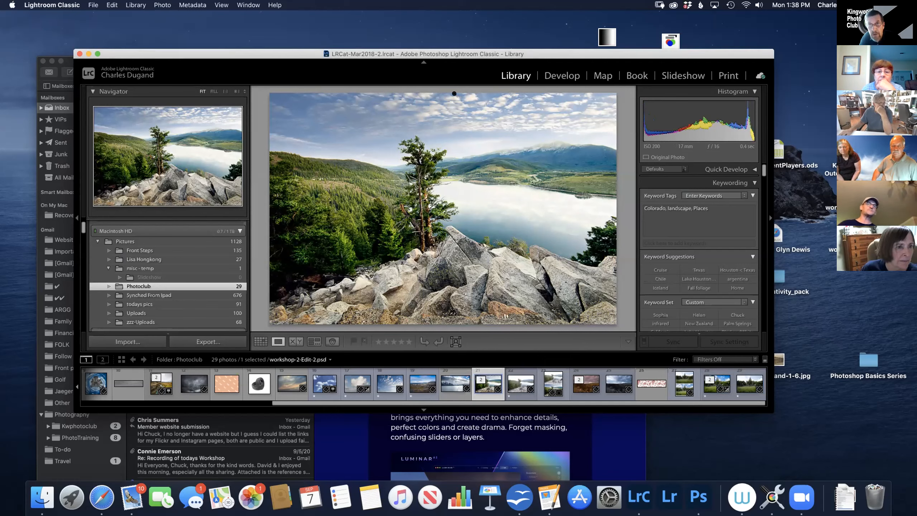
{"action": "key", "text": "Left"}
{"action": "key", "text": "Left"}
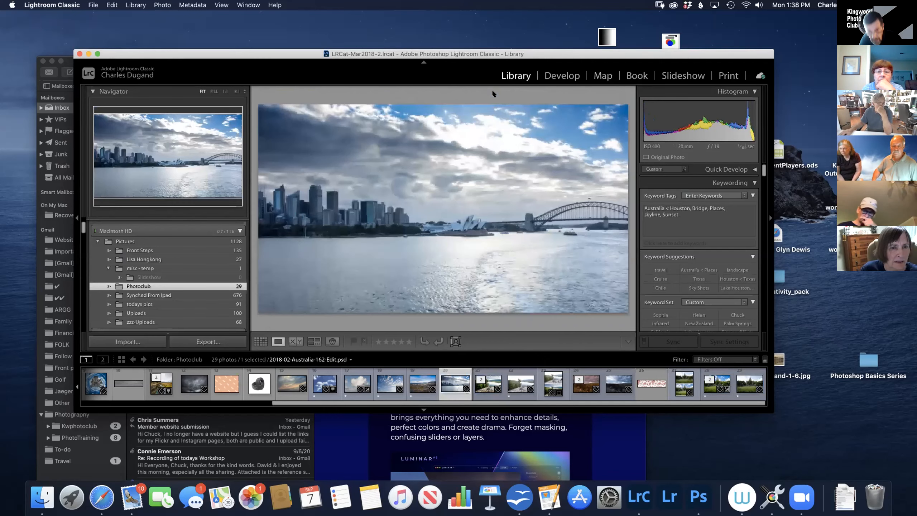
{"action": "key", "text": "g"}
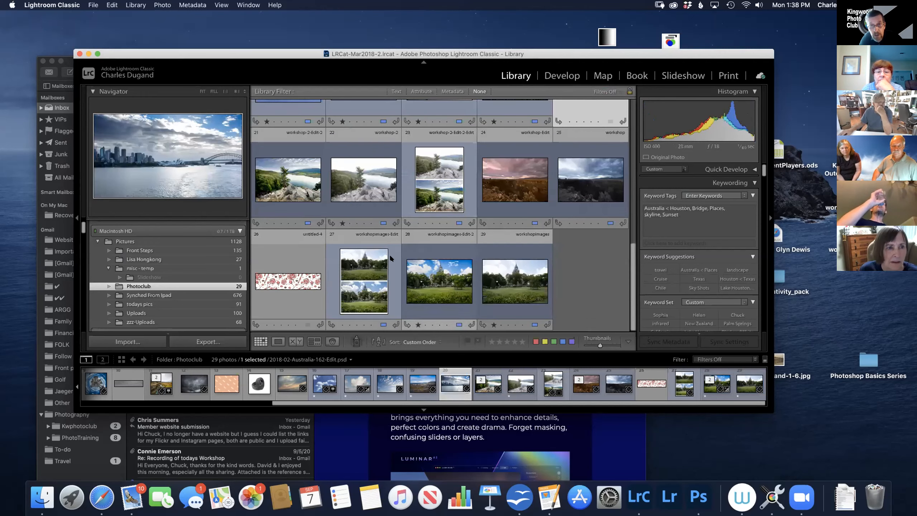
- Open the courthouse photo workshopimages.nef and the blue sky photo with white clouds together in Adobe Photoshop 2020, as copies with Lightroom adjustments
{"action": "right_click", "coordinate": [505, 275]}
{"action": "left_click", "coordinate": [503, 276]}
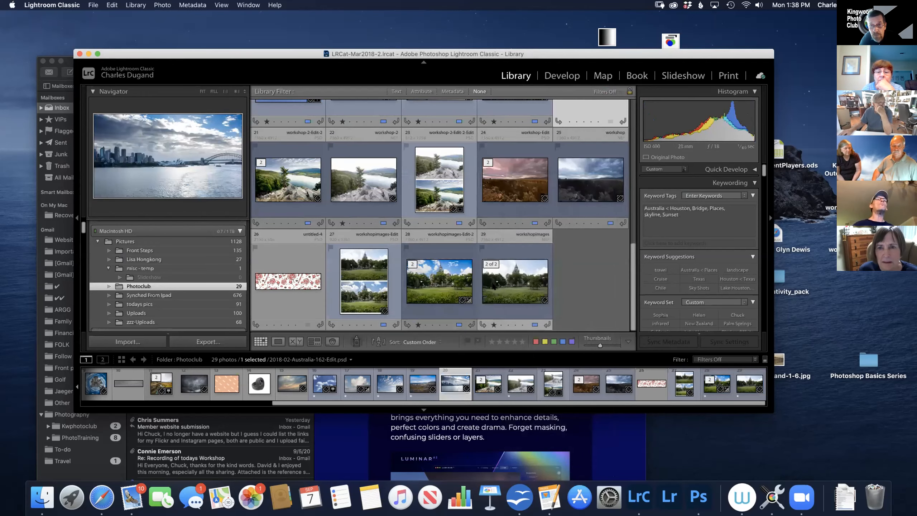
{"action": "left_click", "coordinate": [503, 277]}
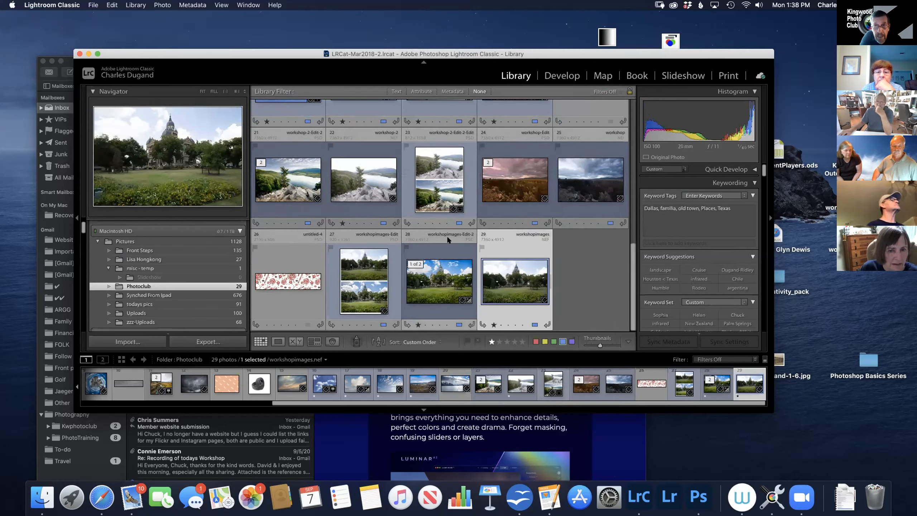
{"action": "scroll", "coordinate": [448, 237], "scroll_direction": "up", "scroll_amount": 1}
{"action": "key", "text": "j"}
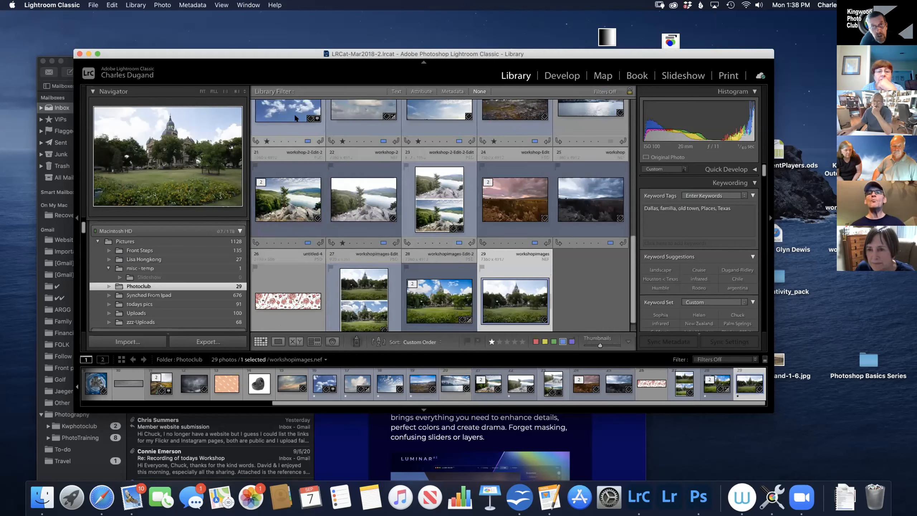
{"action": "right_click", "coordinate": [292, 115]}
{"action": "left_click", "coordinate": [281, 112]}
{"action": "left_click", "coordinate": [281, 112], "text": "super"}
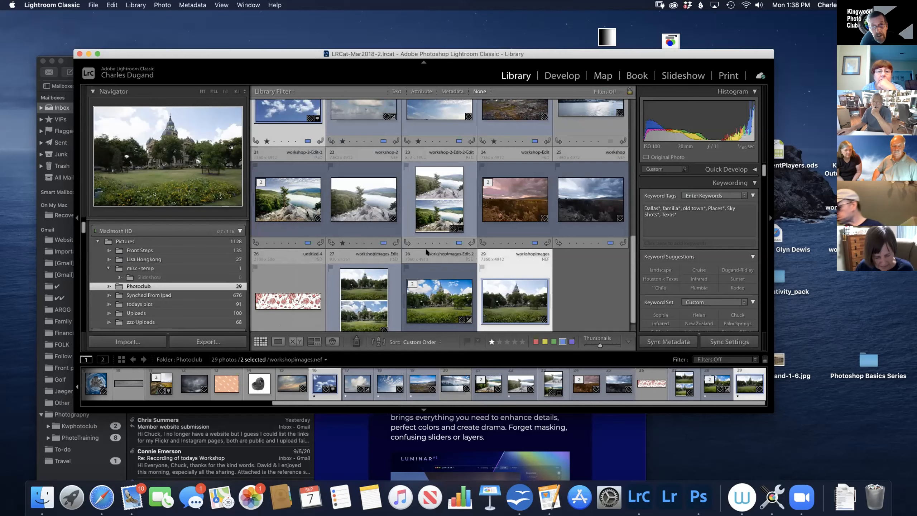
{"action": "right_click", "coordinate": [522, 297]}
{"action": "mouse_move", "coordinate": [556, 271]}
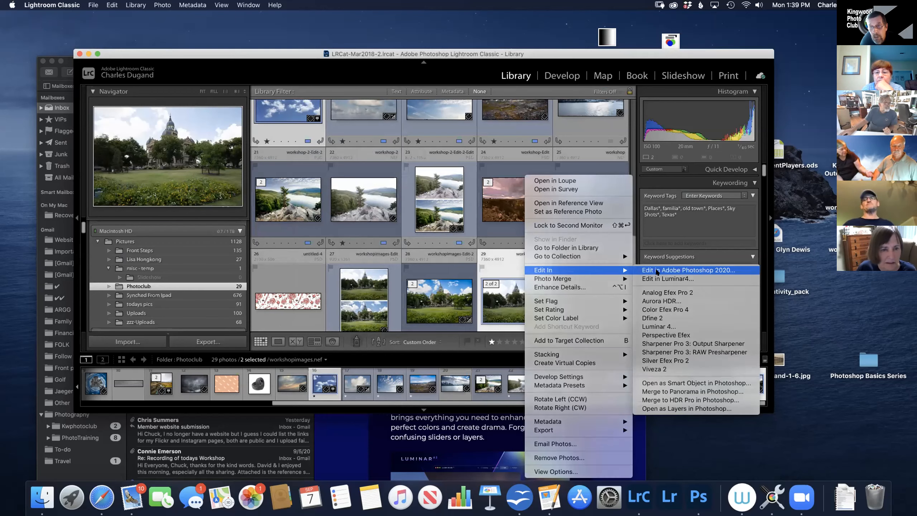
{"action": "left_click", "coordinate": [656, 271]}
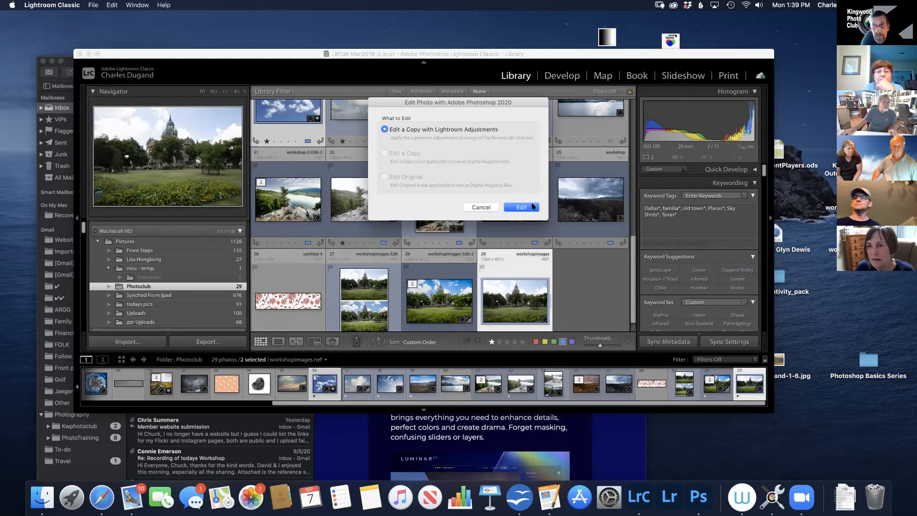
{"action": "left_click", "coordinate": [522, 207]}
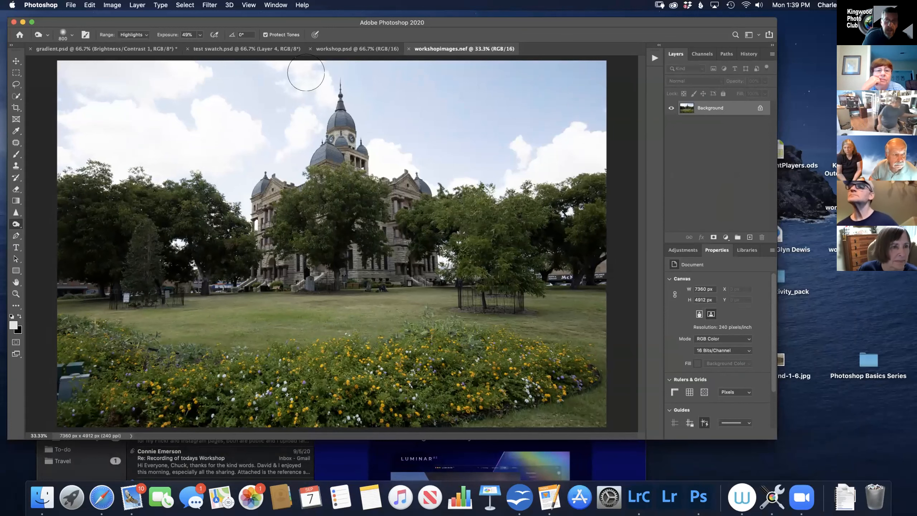
- Examine the two opened documents, the cloud photo workshop.psd and the courthouse photo workshopimages.nef, ending on the courthouse photo
{"action": "left_click", "coordinate": [361, 50]}
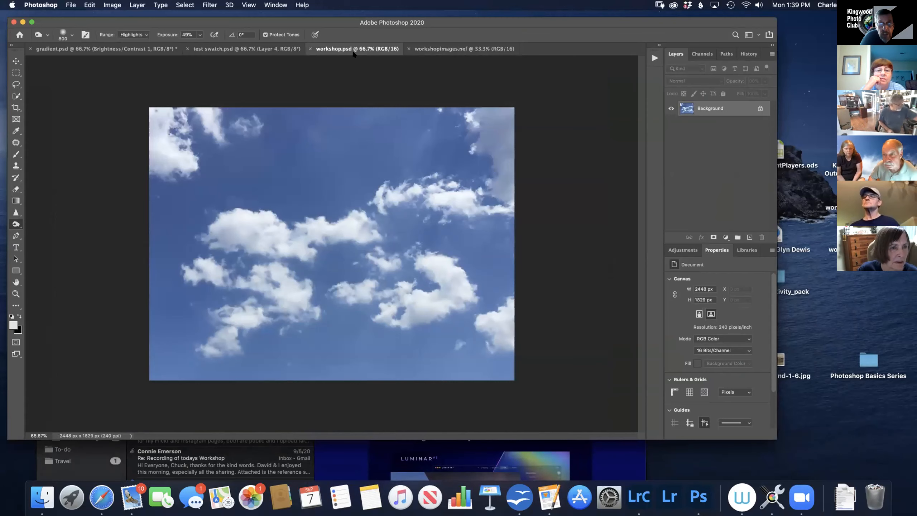
{"action": "left_click", "coordinate": [430, 50]}
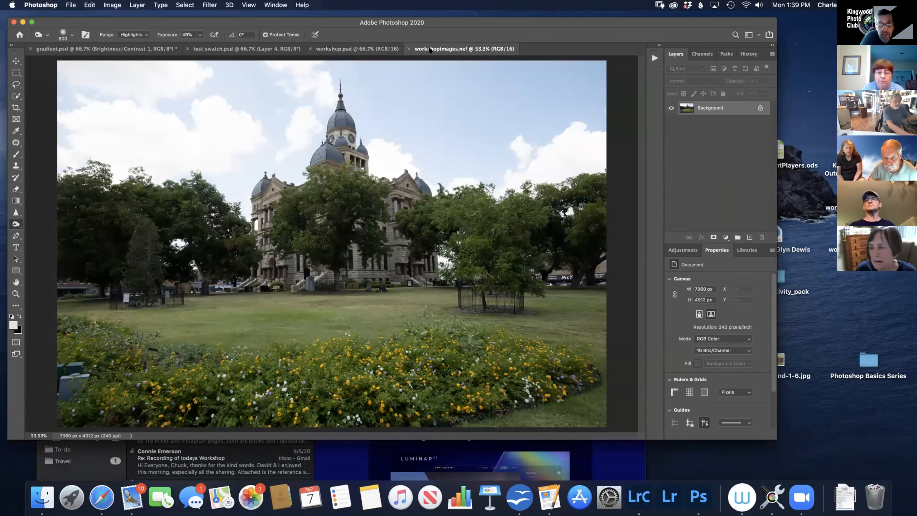
{"action": "left_click", "coordinate": [370, 51]}
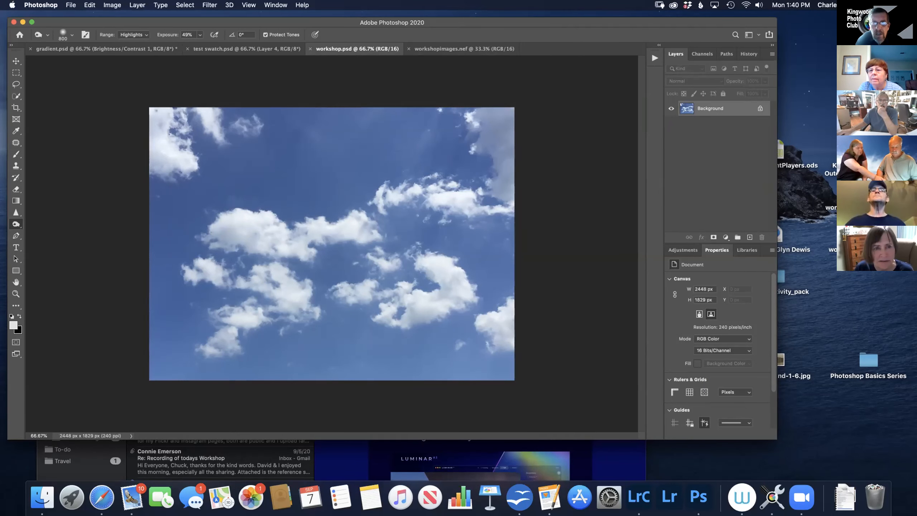
{"action": "left_click", "coordinate": [469, 48]}
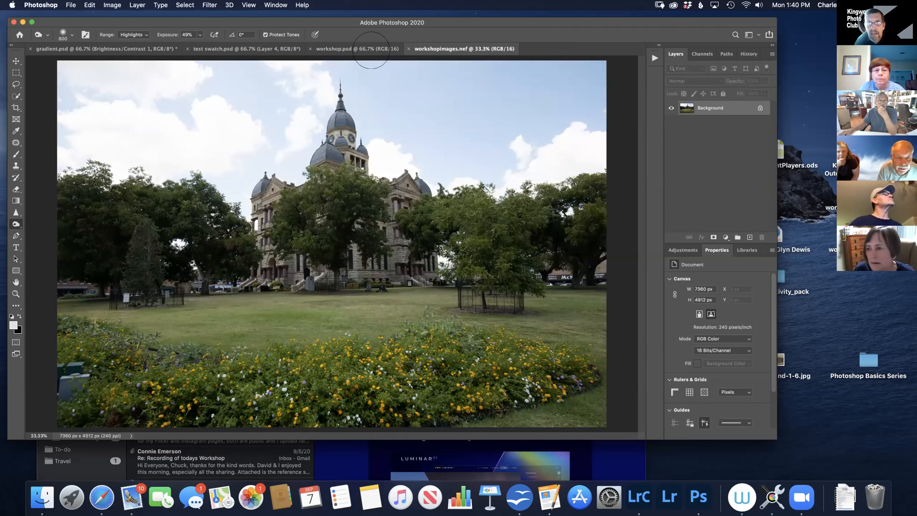
{"action": "right_click", "coordinate": [350, 50]}
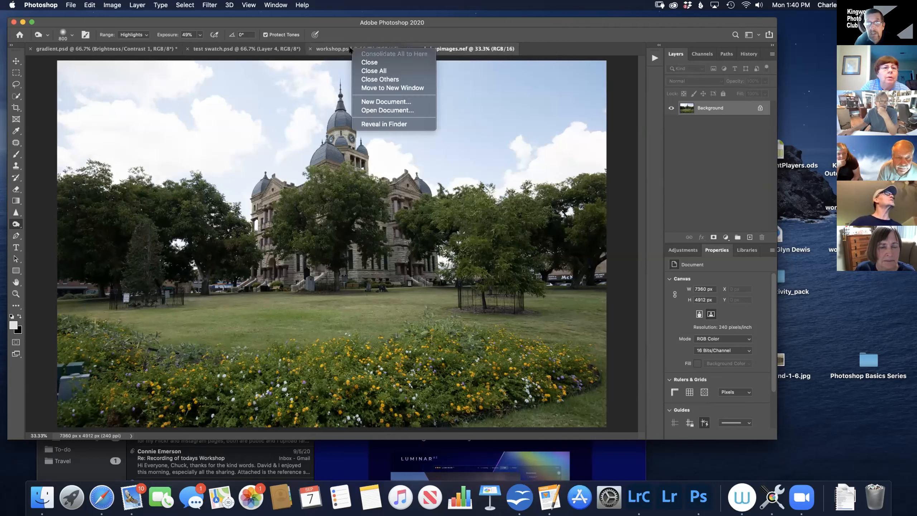
{"action": "key", "text": "Escape"}
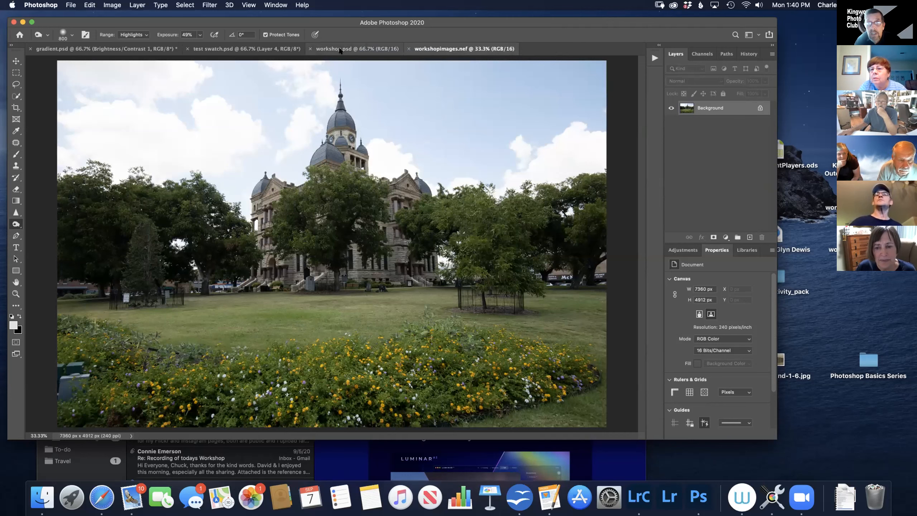
{"action": "left_click", "coordinate": [339, 49]}
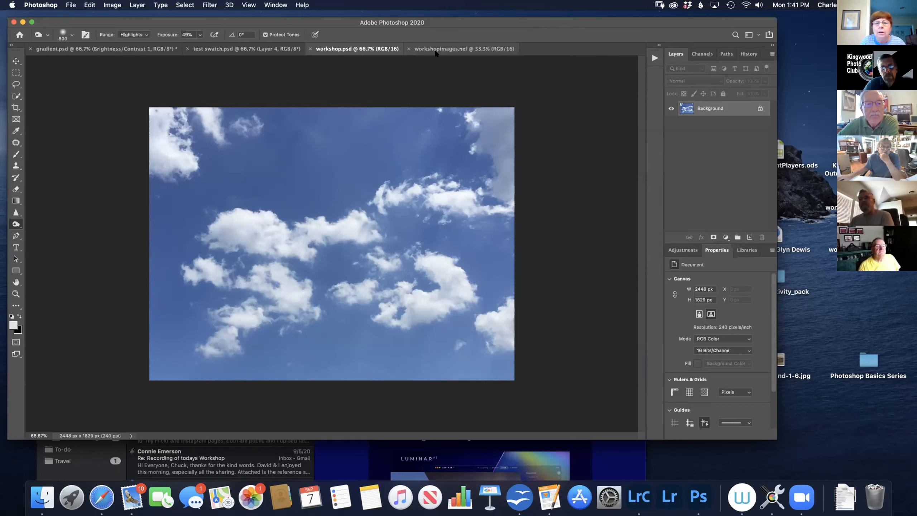
{"action": "left_click", "coordinate": [434, 50]}
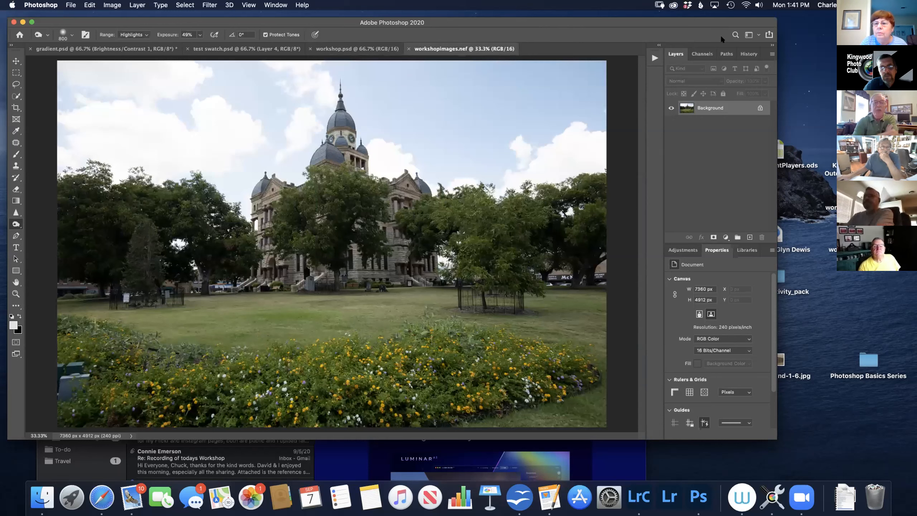
{"action": "left_click_drag", "start_coordinate": [683, 23], "coordinate": [706, 27]}
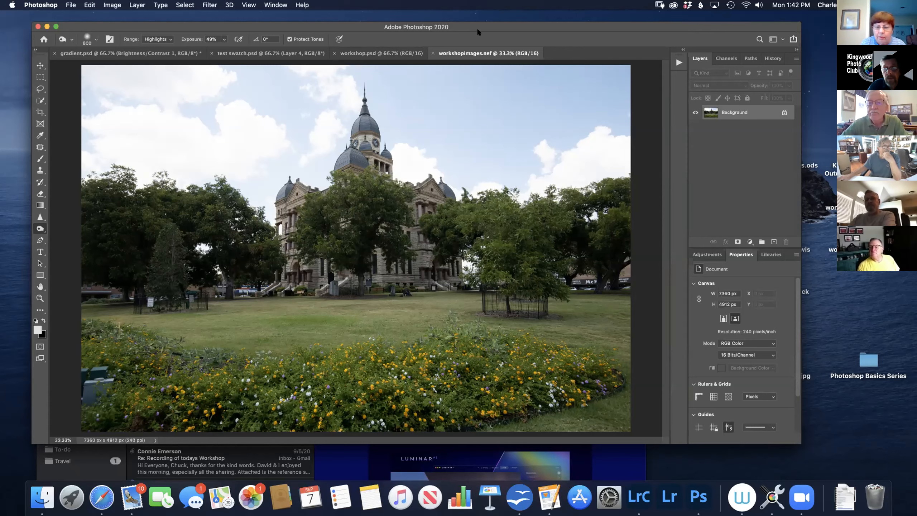
{"action": "left_click_drag", "start_coordinate": [477, 31], "coordinate": [492, 36]}
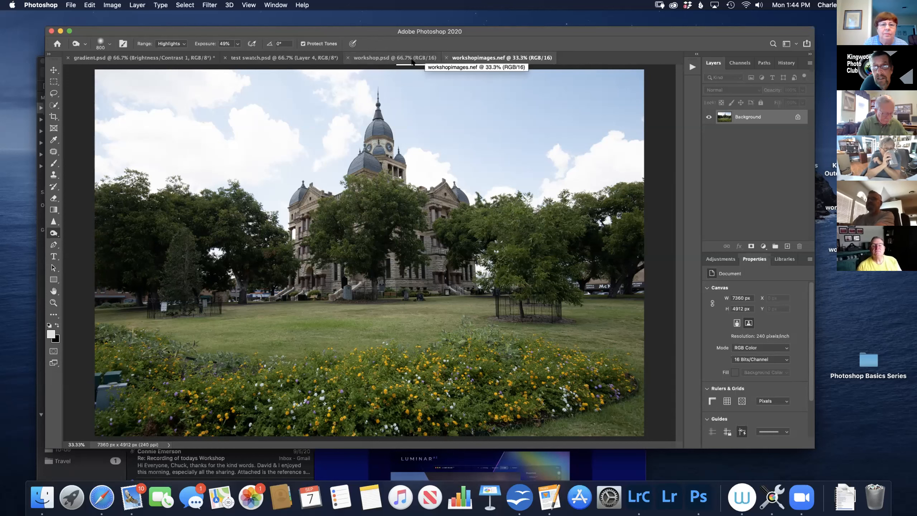
- Compare the cloud photo workshop.psd with the courthouse photo workshopimages.nef, and return to the courthouse photo
{"action": "left_click", "coordinate": [385, 61]}
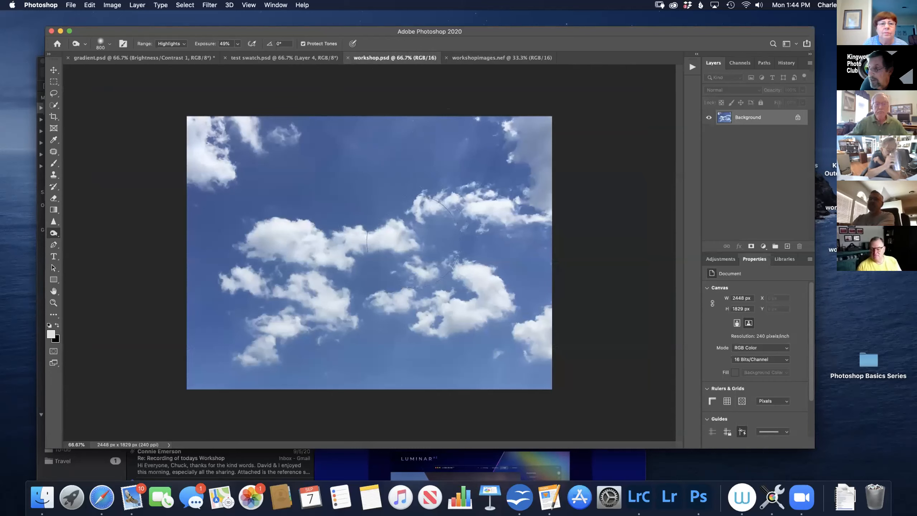
{"action": "left_click", "coordinate": [491, 60]}
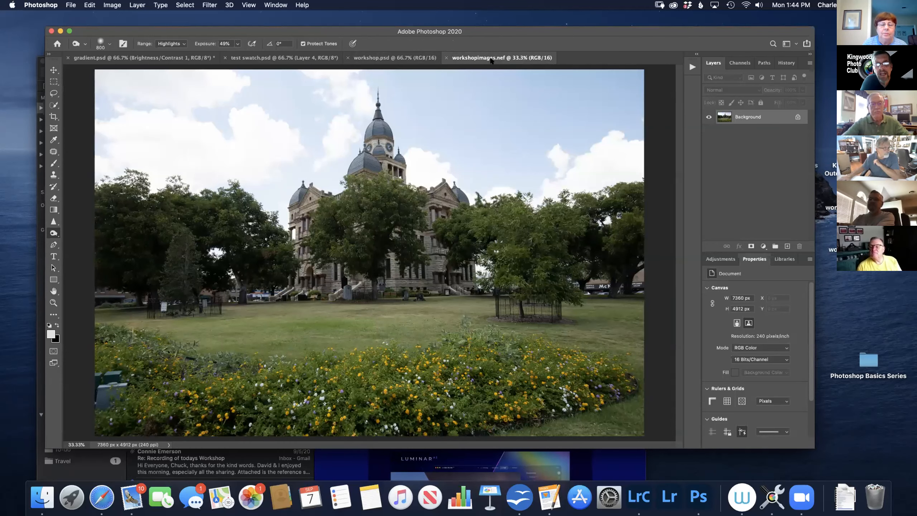
{"action": "left_click", "coordinate": [396, 61]}
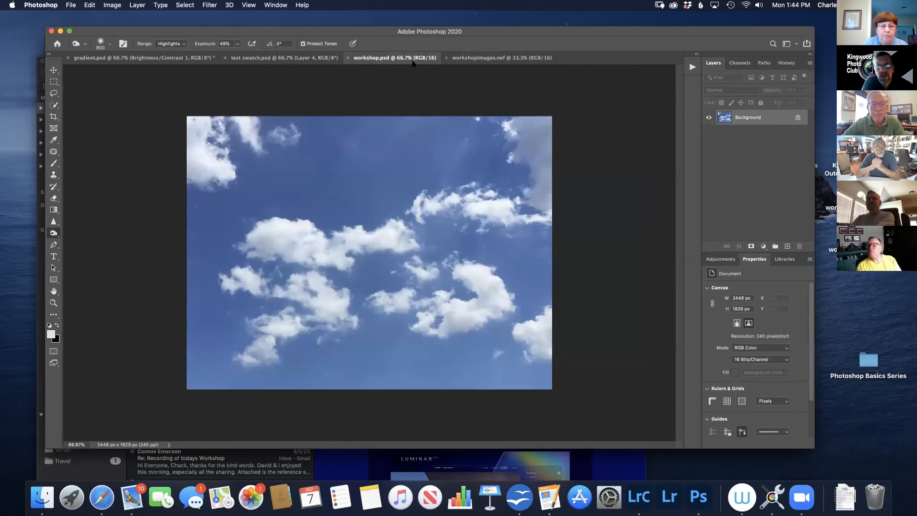
{"action": "left_click", "coordinate": [486, 59]}
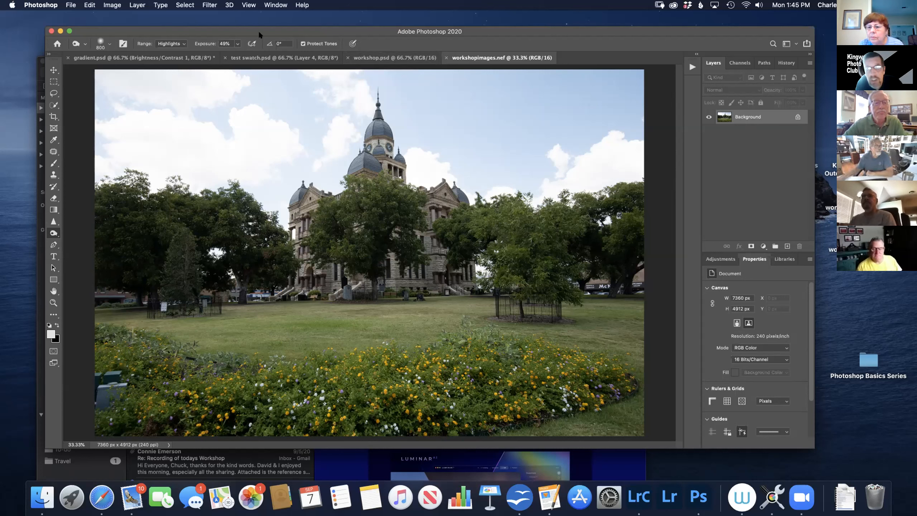
- Compare the adjustments that can be applied directly to the image with the available adjustment layer types
{"action": "left_click", "coordinate": [110, 5]}
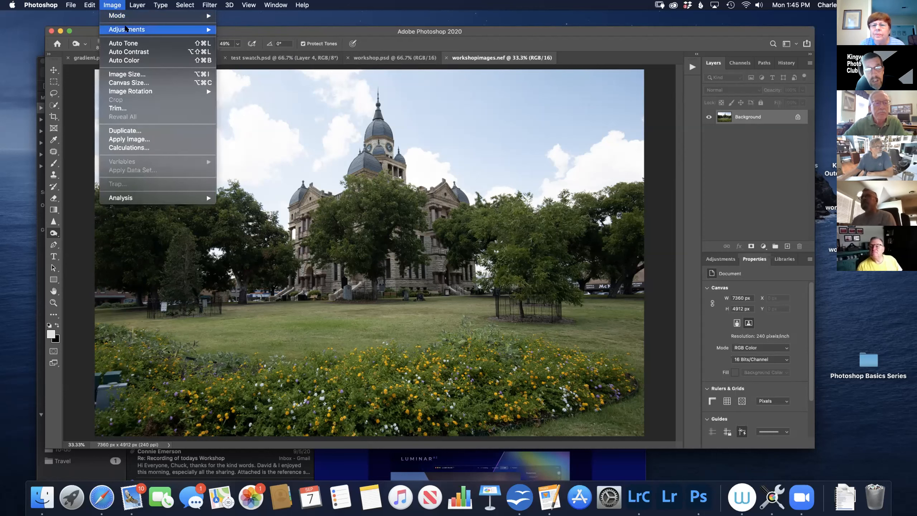
{"action": "mouse_move", "coordinate": [126, 29]}
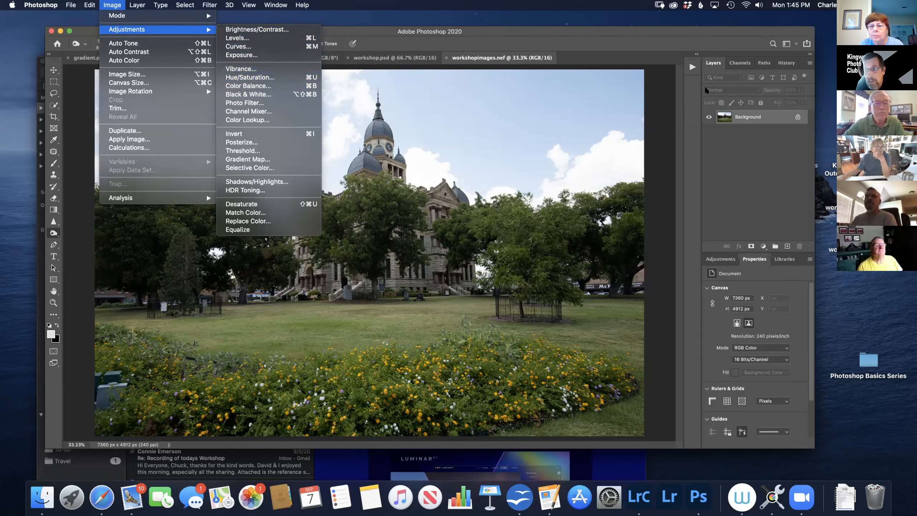
{"action": "left_click", "coordinate": [757, 198]}
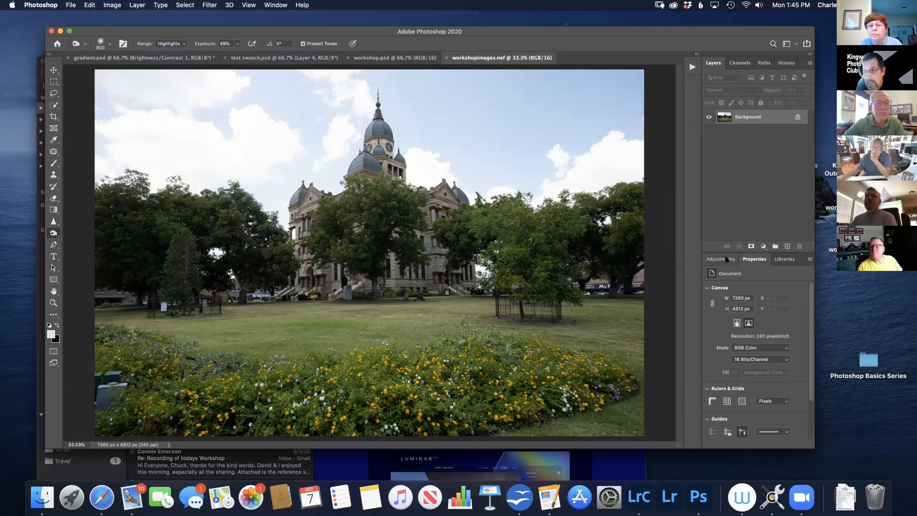
{"action": "left_click", "coordinate": [726, 258]}
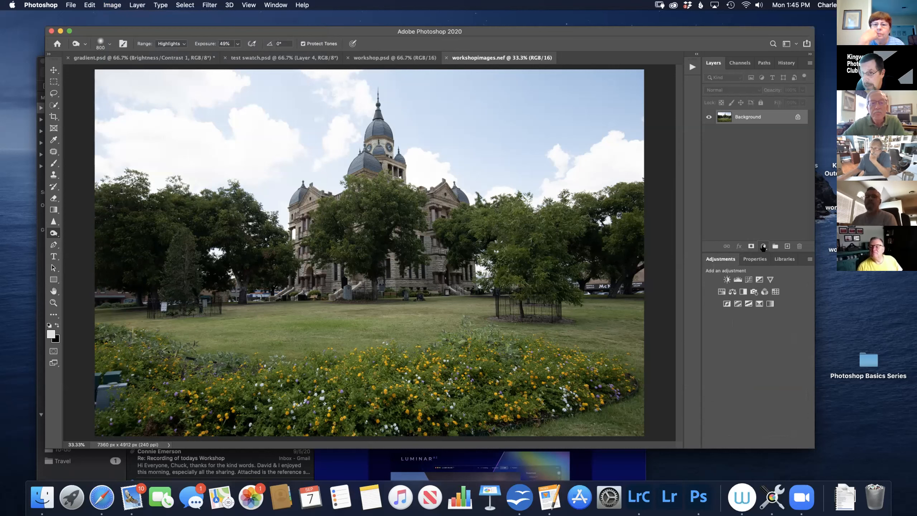
{"action": "left_click", "coordinate": [763, 247]}
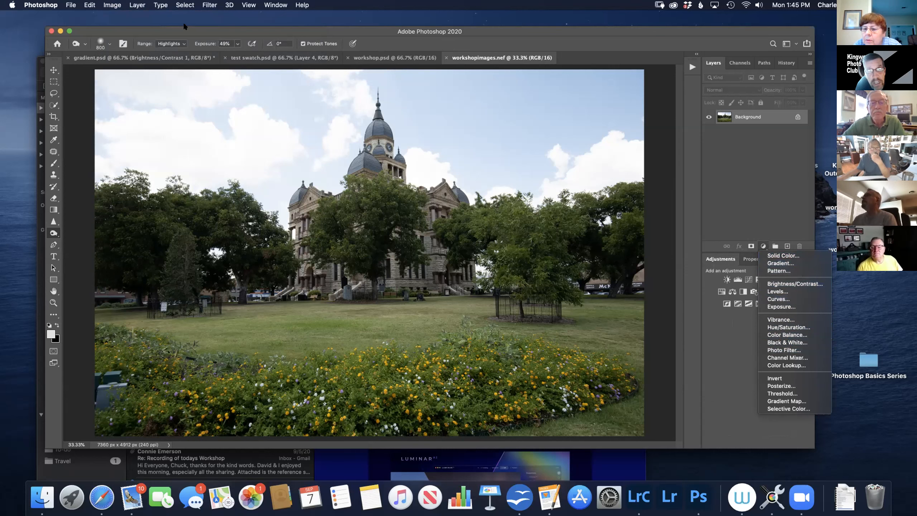
{"action": "left_click", "coordinate": [115, 6]}
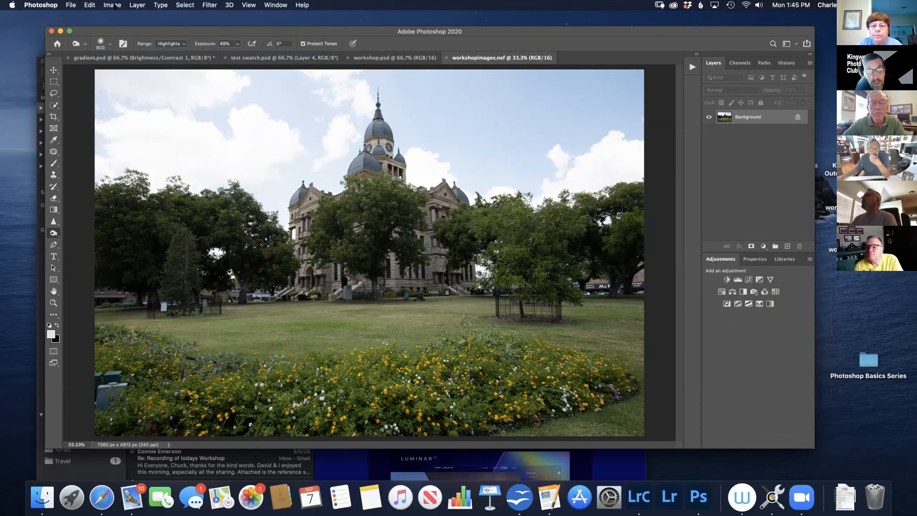
{"action": "left_click", "coordinate": [115, 6]}
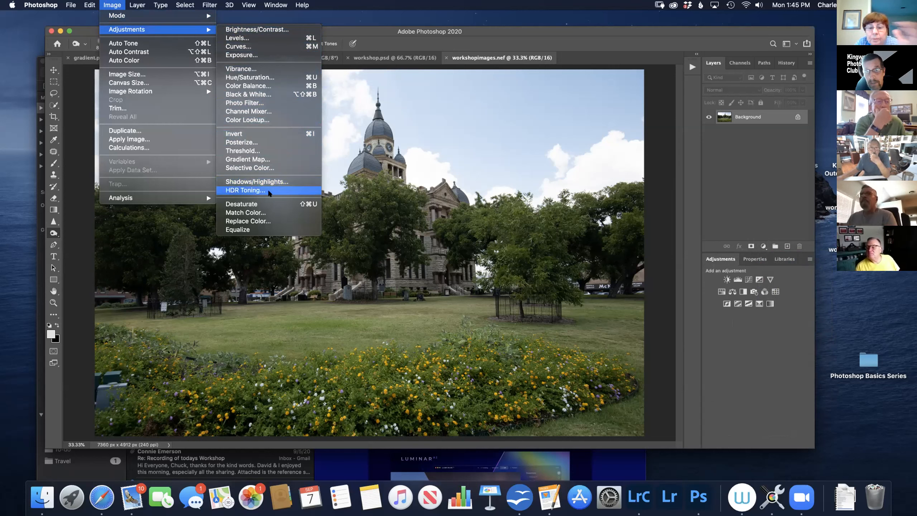
{"action": "left_click", "coordinate": [764, 246]}
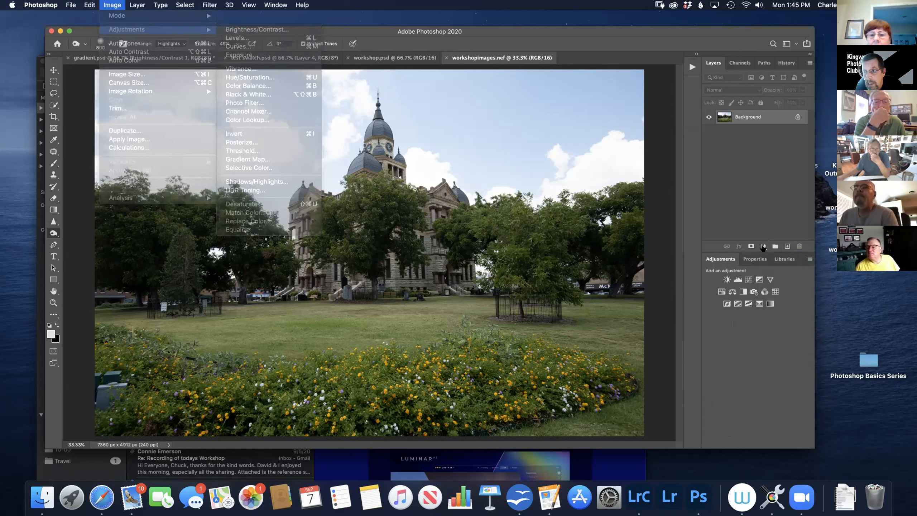
{"action": "left_click", "coordinate": [764, 246]}
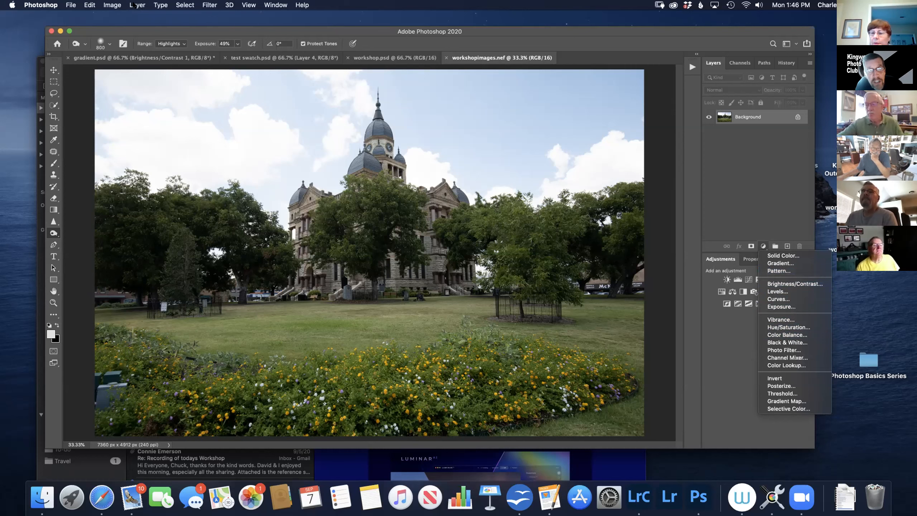
- Darken the courthouse photo with a direct Exposure adjustment, setting the exposure to -2.76
{"action": "left_click", "coordinate": [114, 6]}
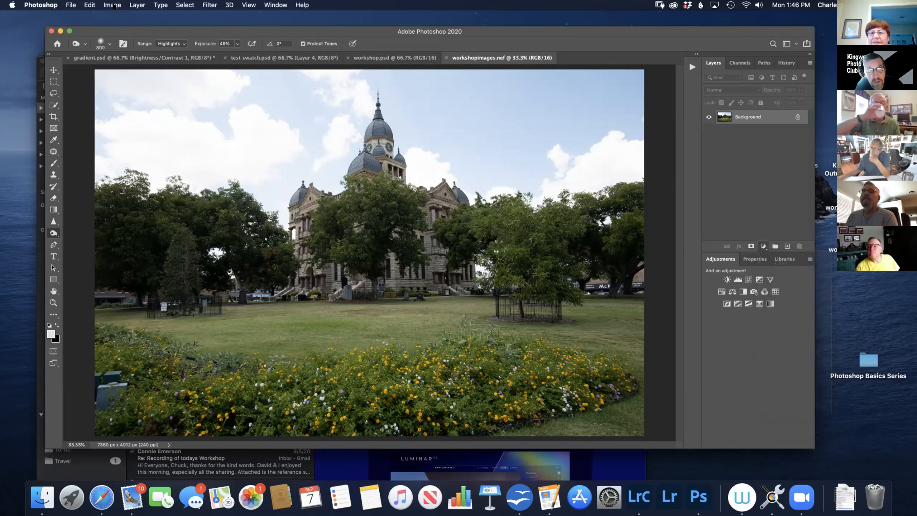
{"action": "left_click", "coordinate": [113, 5]}
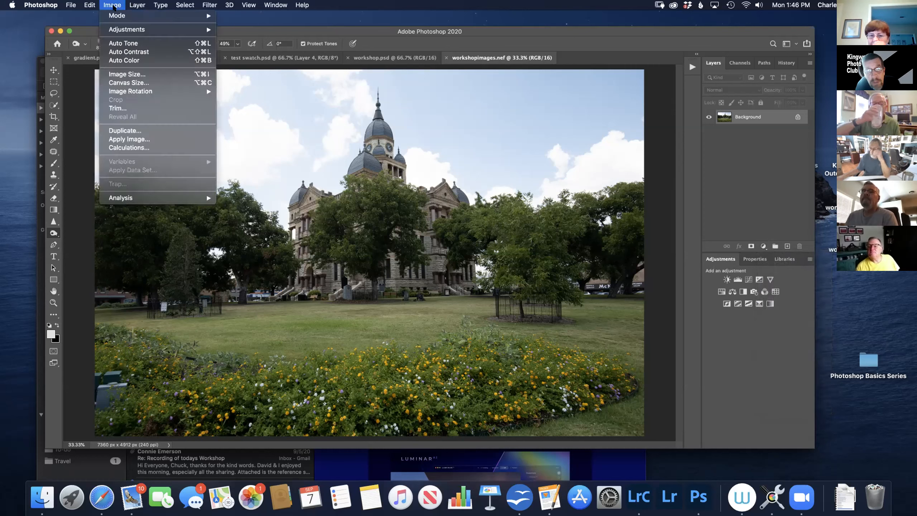
{"action": "mouse_move", "coordinate": [175, 29]}
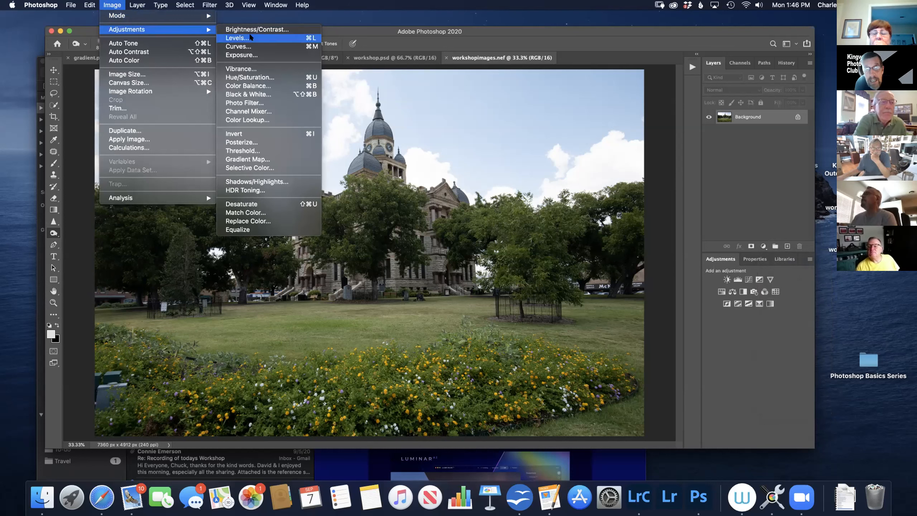
{"action": "left_click", "coordinate": [248, 56]}
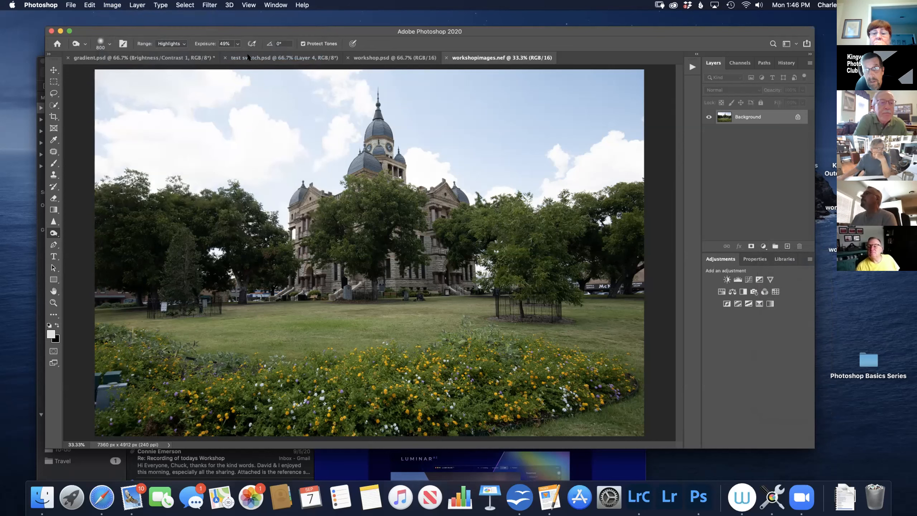
{"action": "left_click_drag", "start_coordinate": [470, 132], "coordinate": [506, 114]}
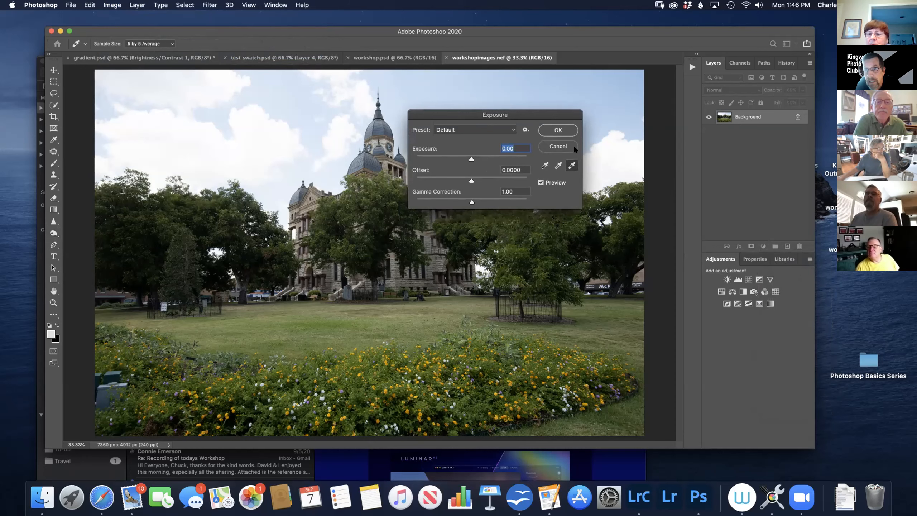
{"action": "left_click_drag", "start_coordinate": [471, 159], "coordinate": [448, 159]}
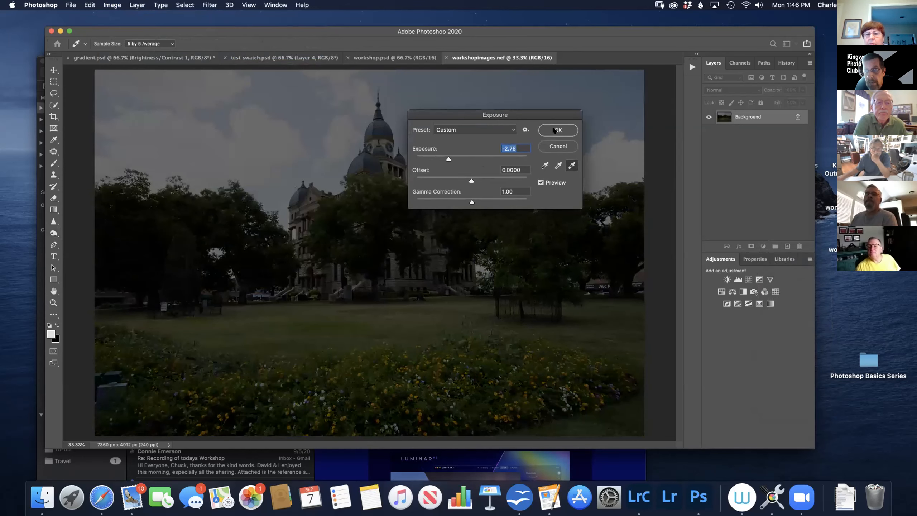
{"action": "left_click", "coordinate": [549, 130]}
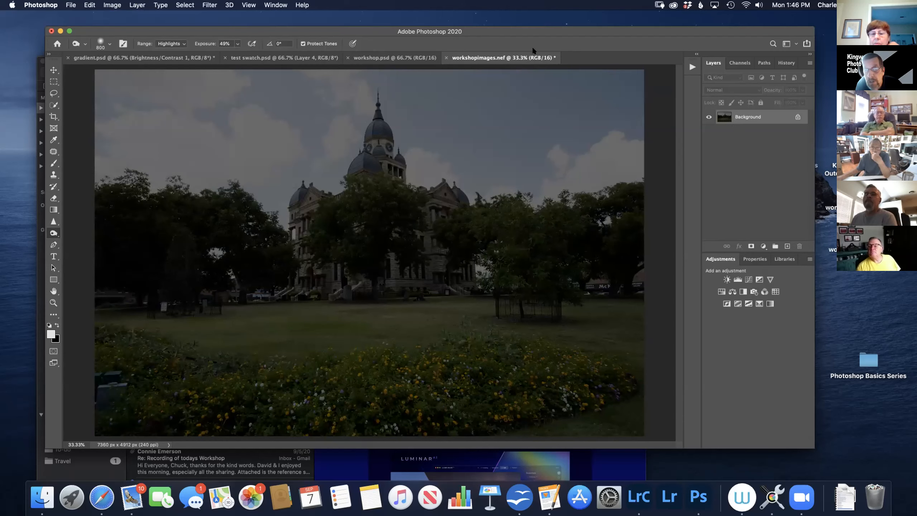
- Compare the courthouse photo's Open and Exposure history states, ending on the Exposure state
{"action": "left_click", "coordinate": [780, 65]}
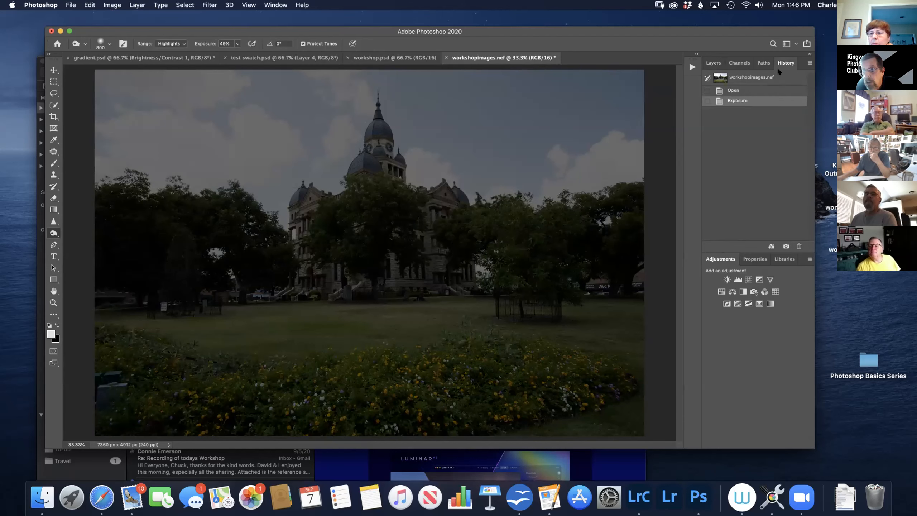
{"action": "left_click", "coordinate": [758, 91]}
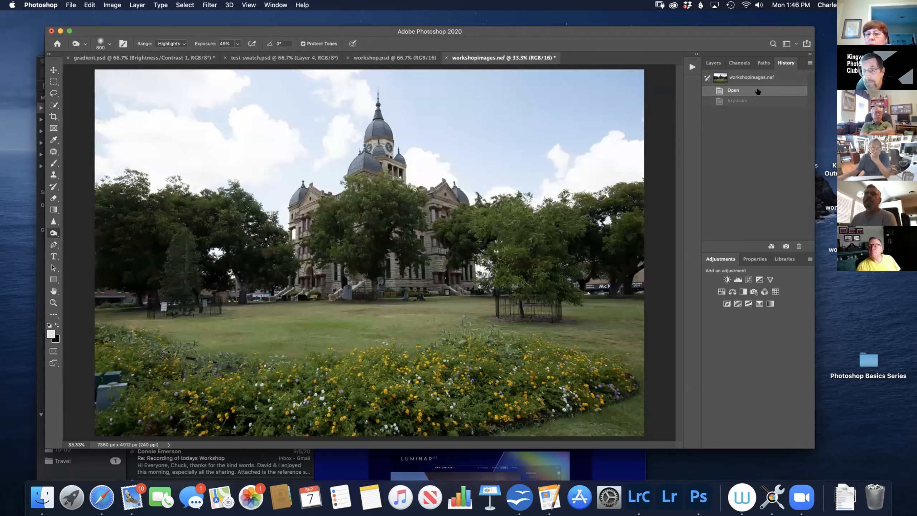
{"action": "left_click", "coordinate": [761, 100]}
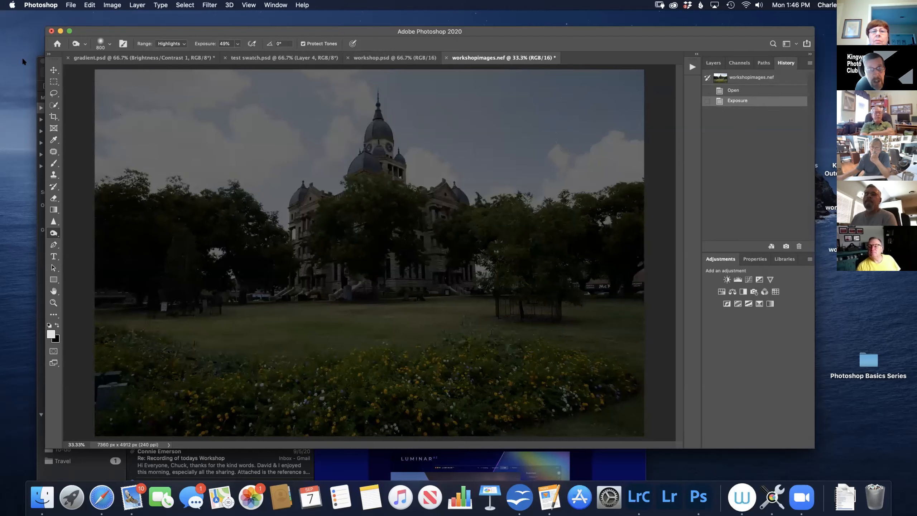
{"action": "left_click", "coordinate": [112, 5]}
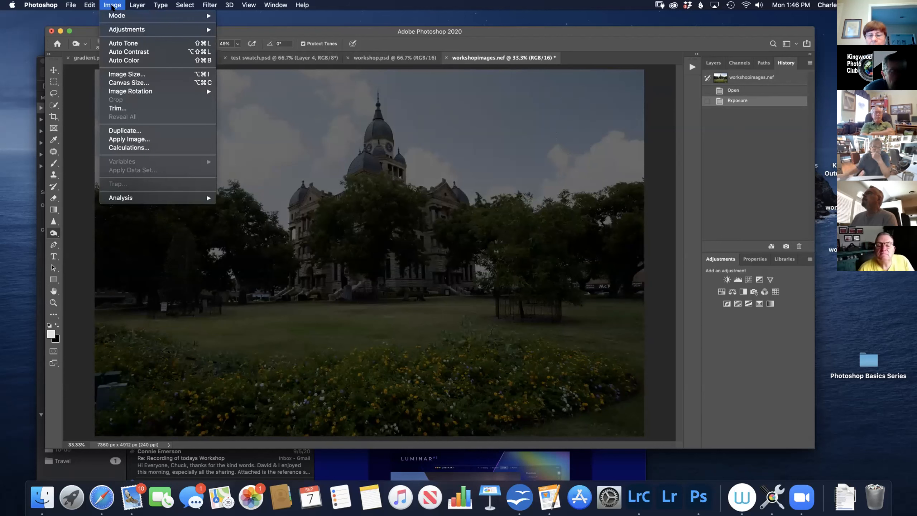
{"action": "mouse_move", "coordinate": [94, 5]}
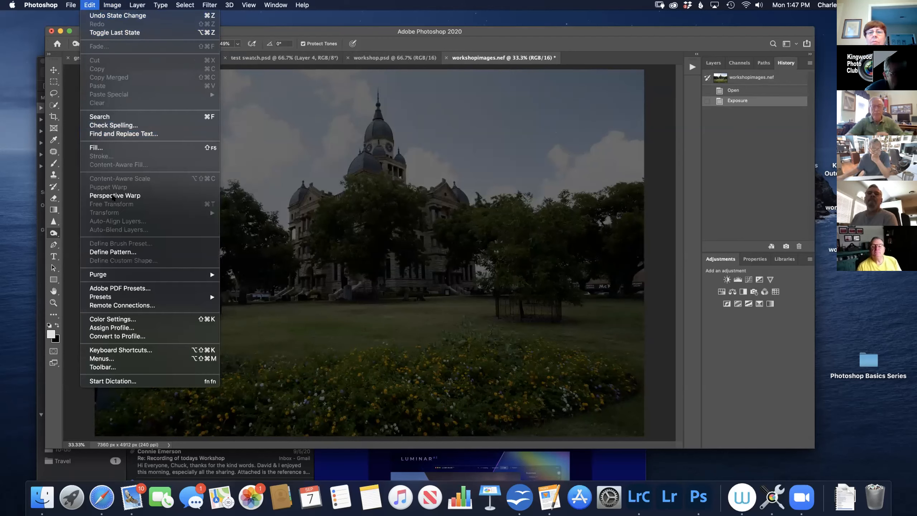
{"action": "mouse_move", "coordinate": [113, 271]}
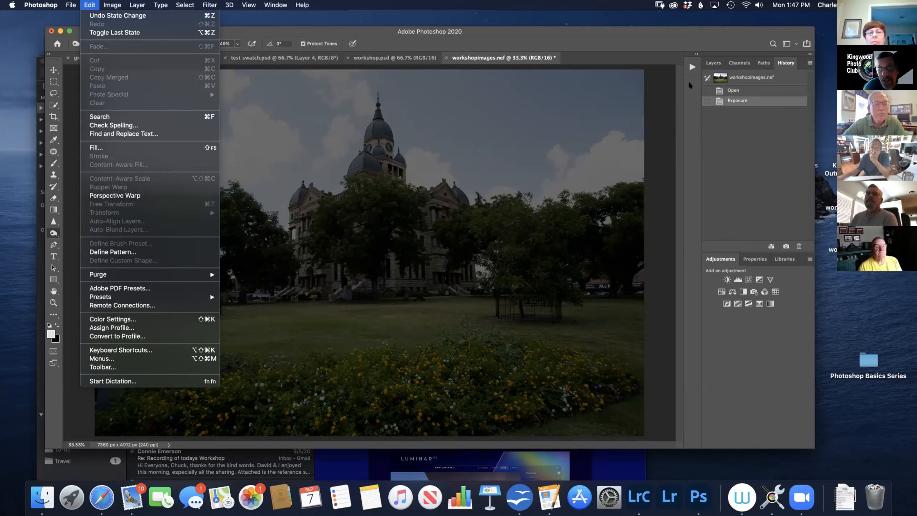
- Revert the courthouse photo to its Open history state and bring its layer list back into view
{"action": "left_click", "coordinate": [726, 90]}
{"action": "left_click", "coordinate": [713, 91]}
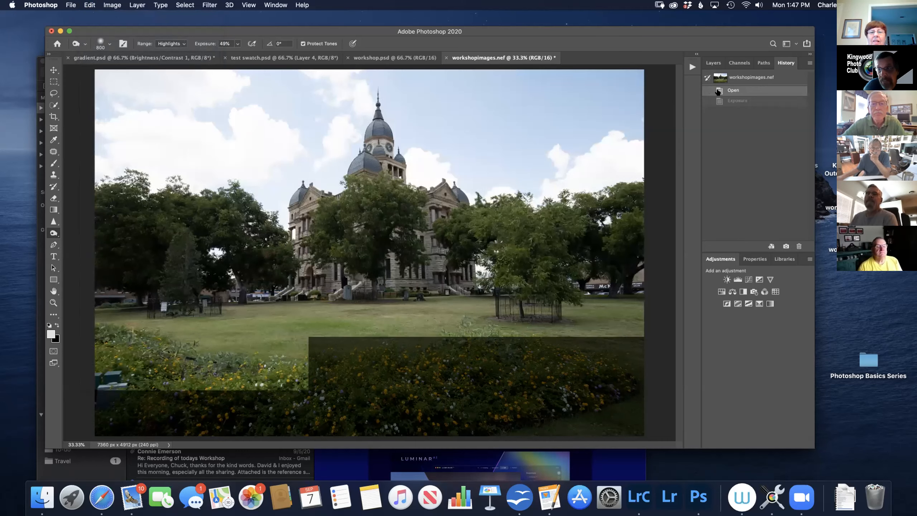
{"action": "left_click", "coordinate": [713, 63]}
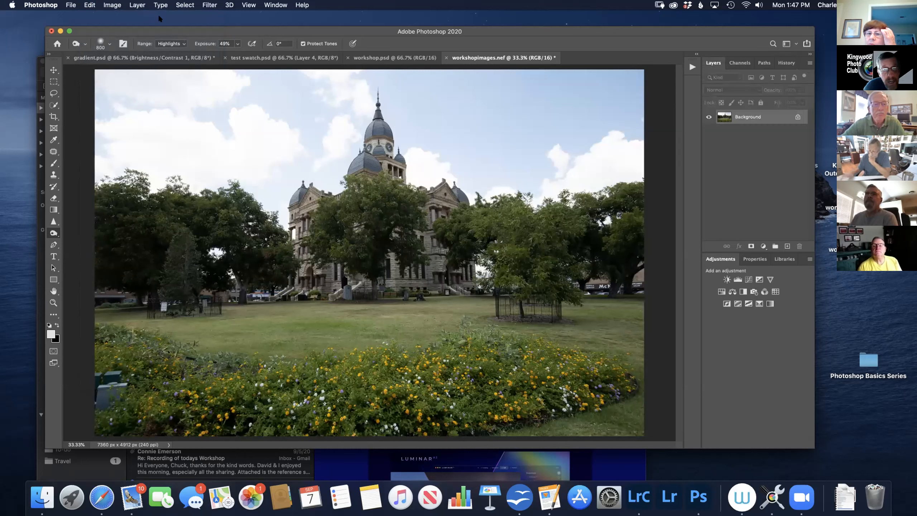
- Brighten the courthouse photo with a direct Levels adjustment, setting the midtone input level to 1.61
{"action": "left_click", "coordinate": [113, 5]}
{"action": "mouse_move", "coordinate": [145, 29]}
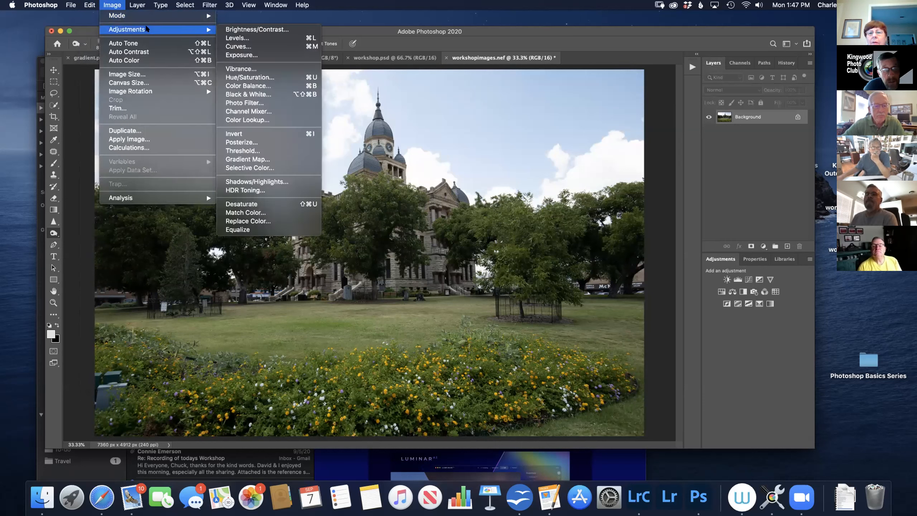
{"action": "left_click", "coordinate": [233, 38]}
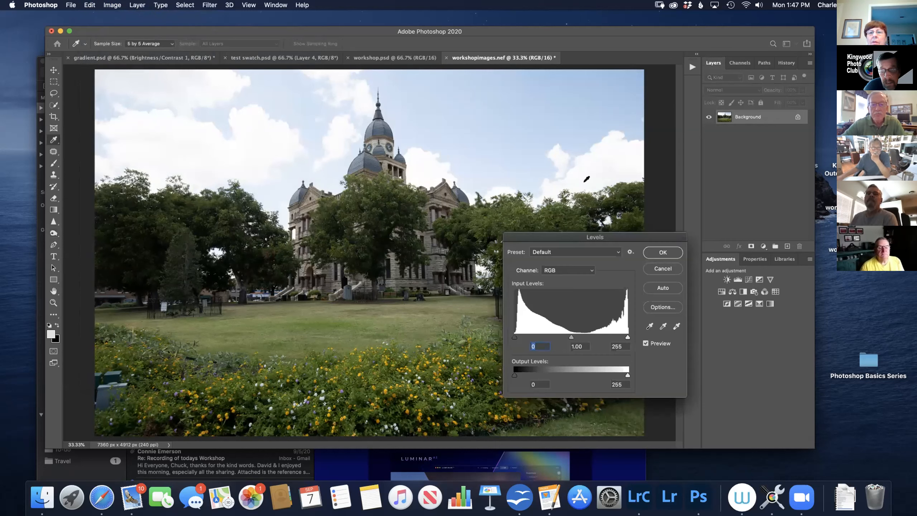
{"action": "left_click_drag", "start_coordinate": [571, 337], "coordinate": [552, 337]}
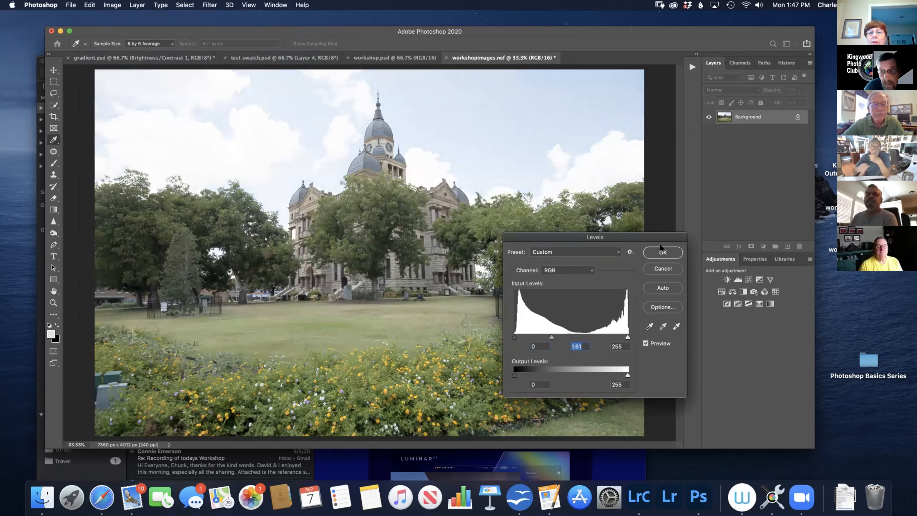
{"action": "left_click", "coordinate": [660, 249]}
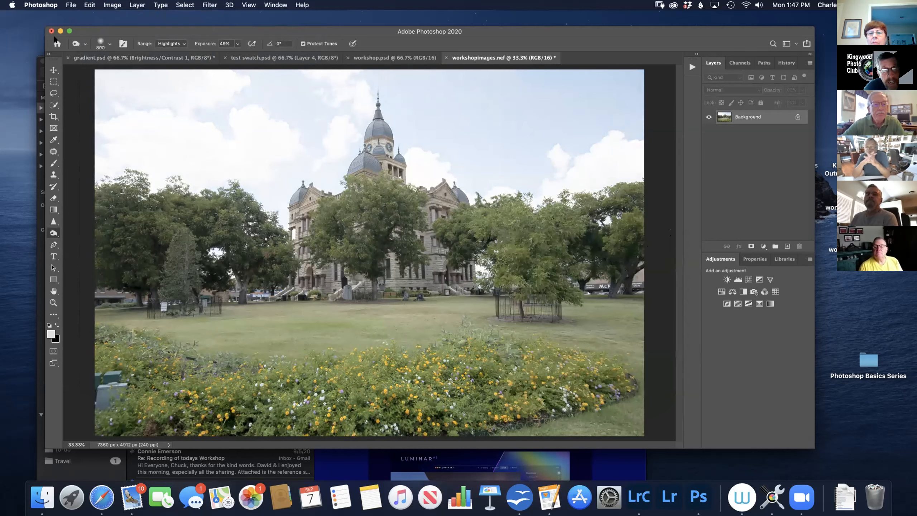
- Try fading the Levels adjustment on the courthouse photo to 28% opacity in Normal mode
{"action": "left_click", "coordinate": [90, 5]}
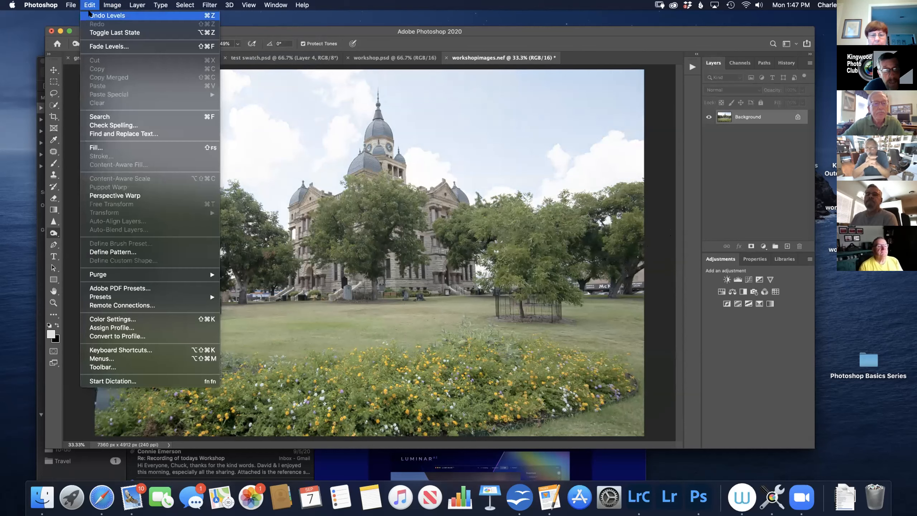
{"action": "left_click", "coordinate": [107, 47]}
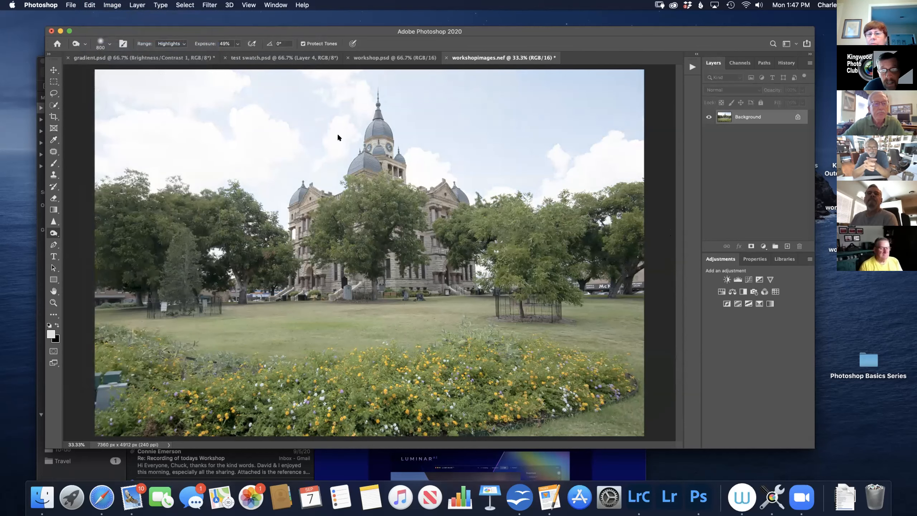
{"action": "left_click_drag", "start_coordinate": [472, 169], "coordinate": [421, 170]}
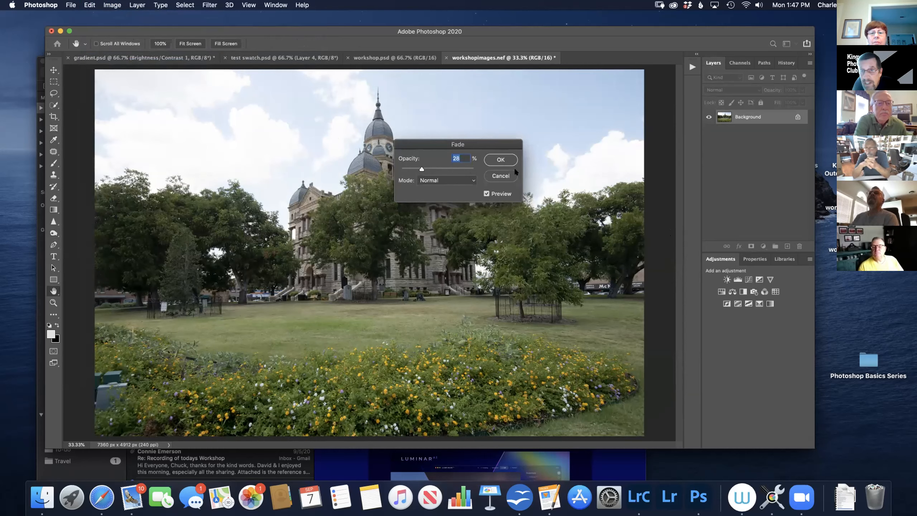
{"action": "left_click", "coordinate": [505, 171]}
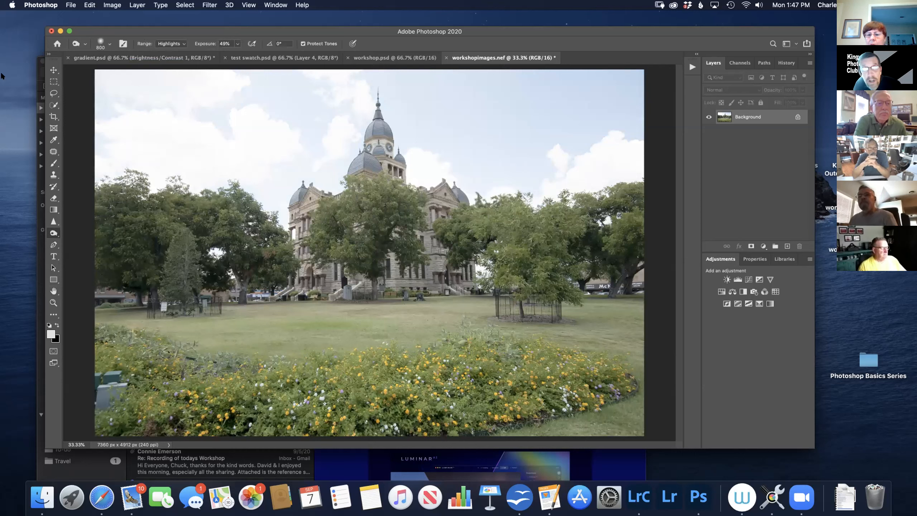
{"action": "left_click", "coordinate": [112, 4]}
{"action": "mouse_move", "coordinate": [144, 30]}
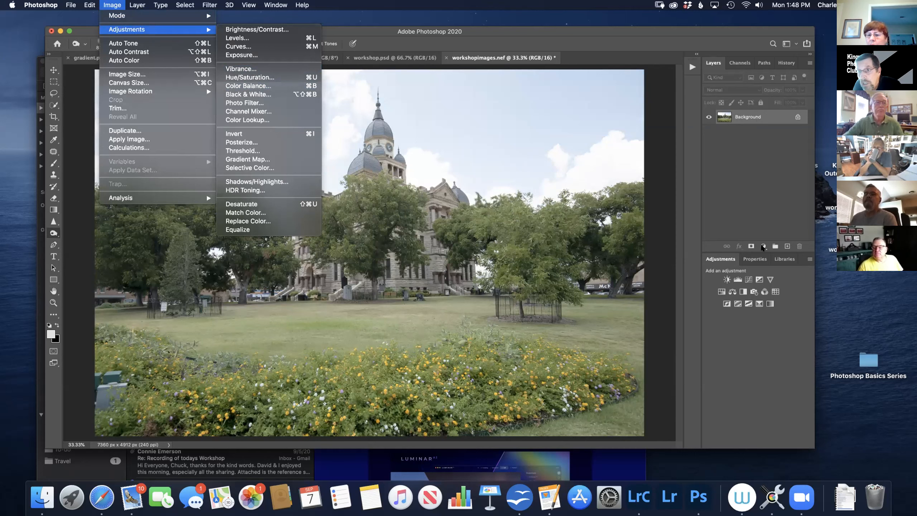
{"action": "left_click", "coordinate": [777, 64]}
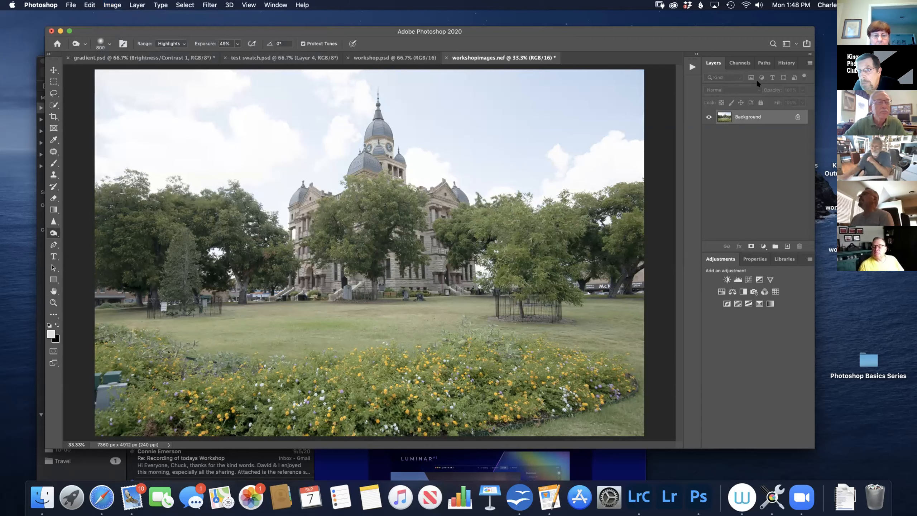
- Revert the courthouse photo to its workshopimages.nef history snapshot and bring its layer list back into view
{"action": "left_click", "coordinate": [775, 65]}
{"action": "left_click", "coordinate": [737, 79]}
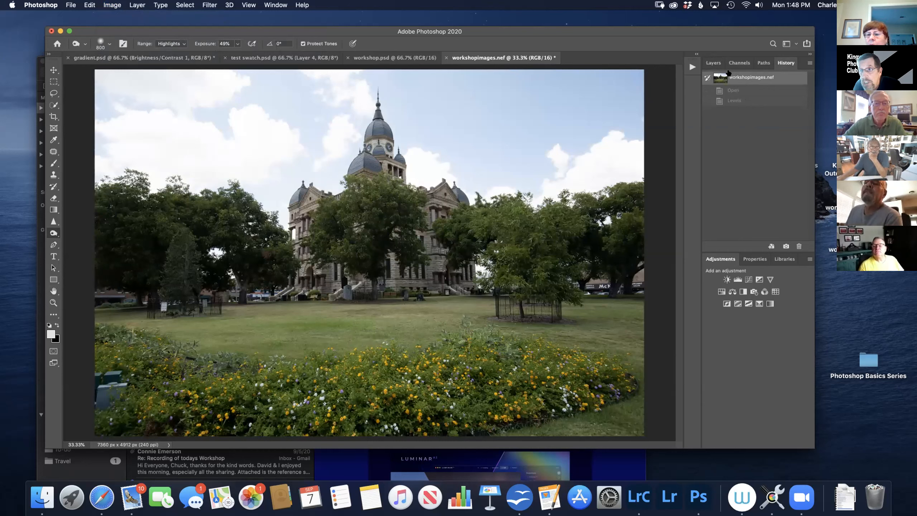
{"action": "left_click", "coordinate": [710, 68]}
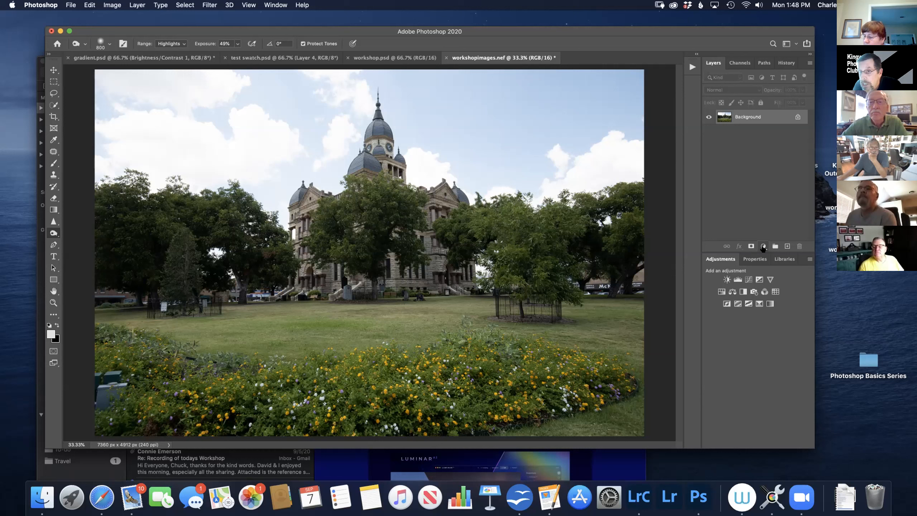
{"action": "left_click", "coordinate": [763, 247]}
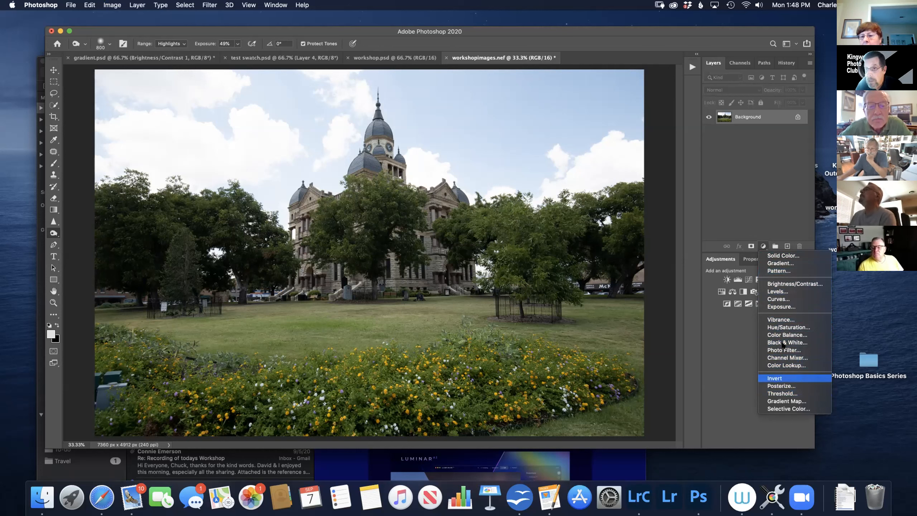
{"action": "left_click", "coordinate": [758, 136]}
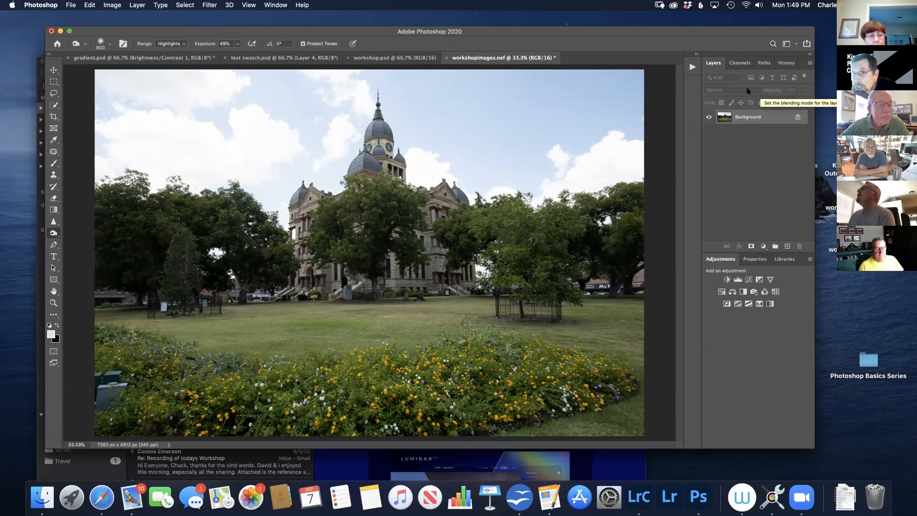
{"action": "mouse_move", "coordinate": [715, 63]}
{"action": "left_mouse_down"}
{"action": "mouse_move", "coordinate": [532, 87]}
{"action": "mouse_move", "coordinate": [727, 63]}
{"action": "mouse_move", "coordinate": [714, 62]}
{"action": "left_mouse_up"}
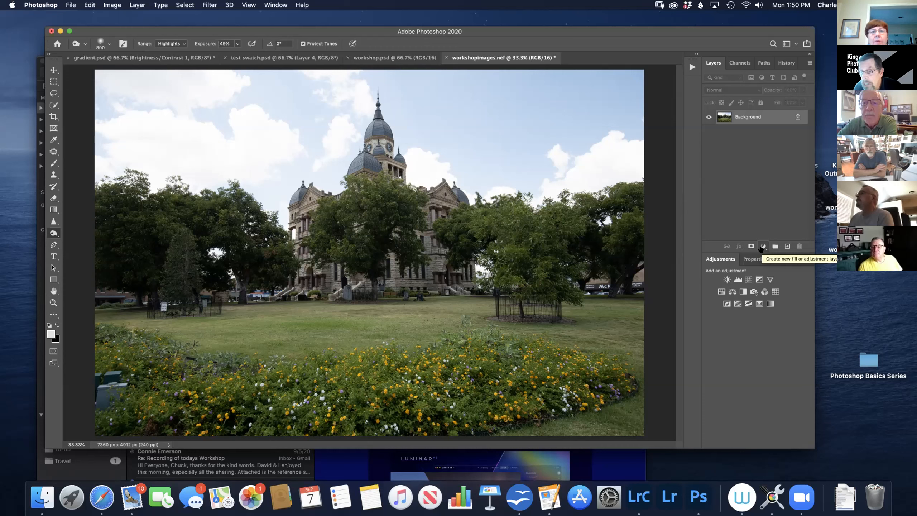
- Switch through the Photography and workshop workspaces and return to My Workspace
{"action": "left_click", "coordinate": [795, 44]}
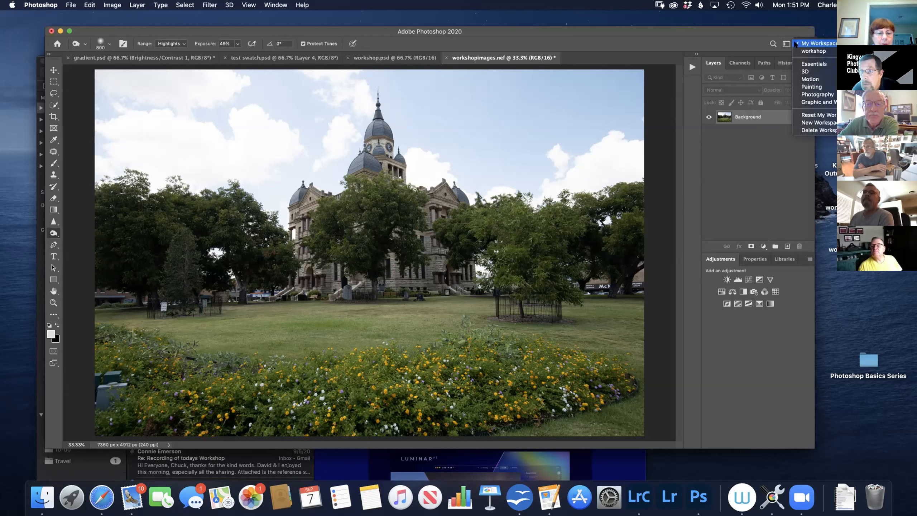
{"action": "left_click", "coordinate": [813, 96]}
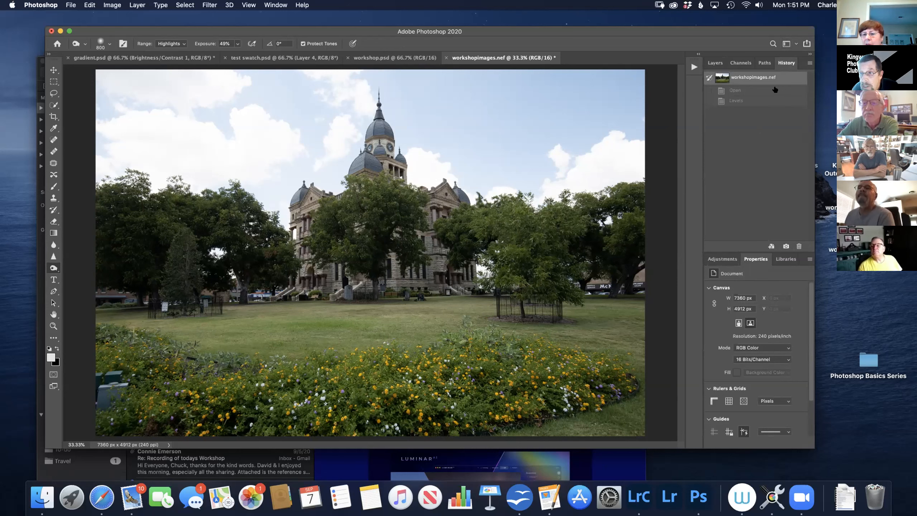
{"action": "left_click", "coordinate": [794, 43]}
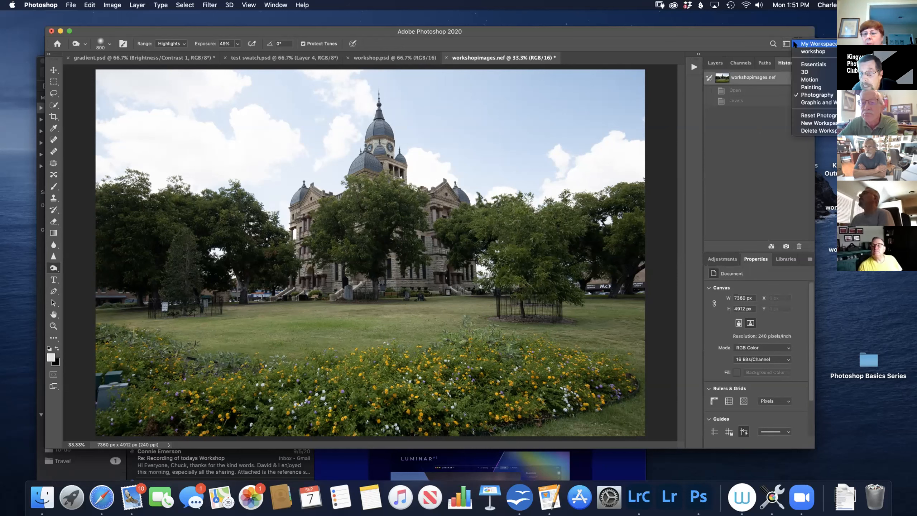
{"action": "left_click", "coordinate": [803, 51]}
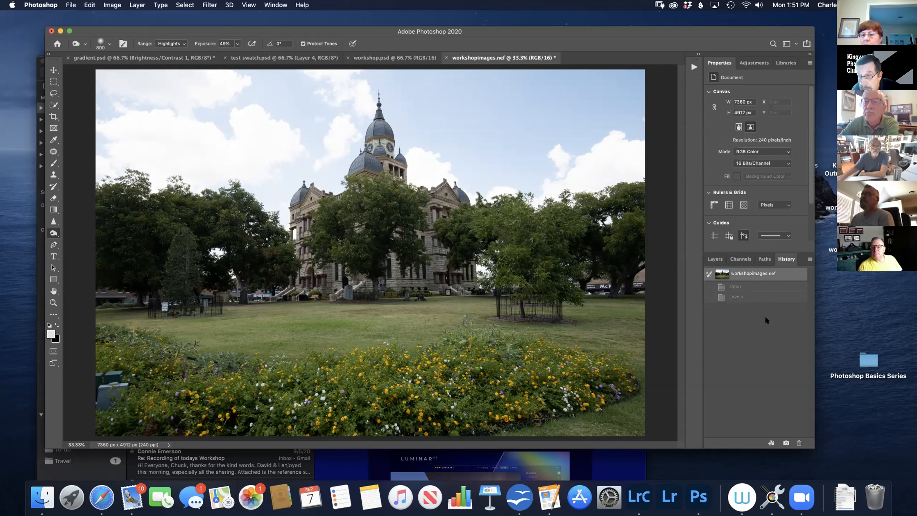
{"action": "left_click", "coordinate": [792, 45]}
{"action": "left_click", "coordinate": [796, 44]}
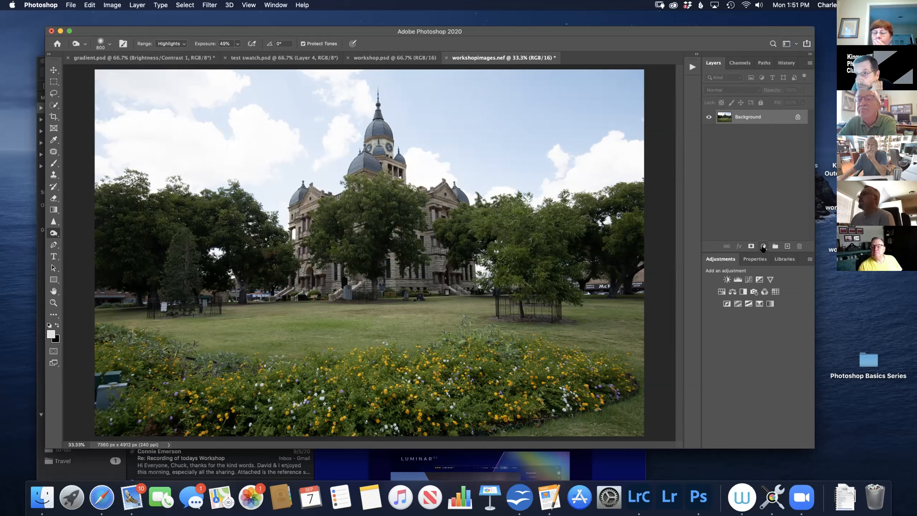
- Add a bright red Solid Color fill layer above the courthouse photo
{"action": "left_click", "coordinate": [763, 247]}
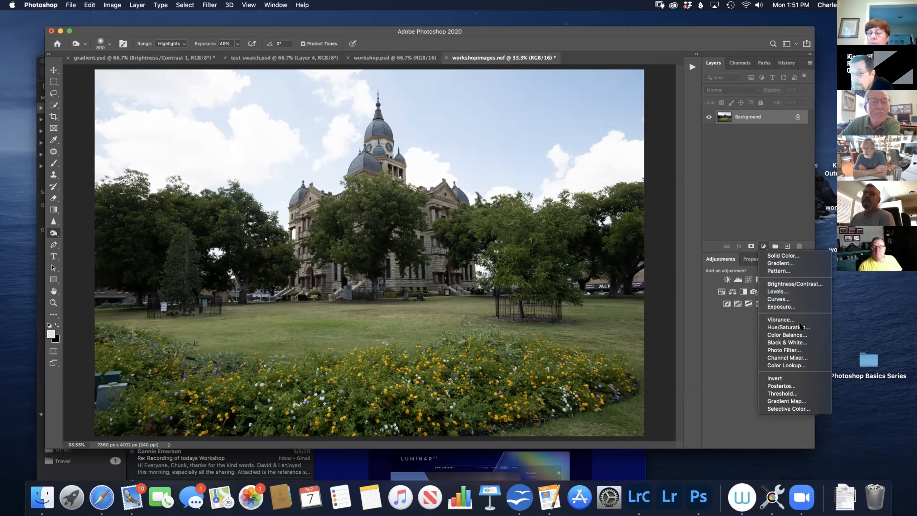
{"action": "left_click", "coordinate": [783, 256]}
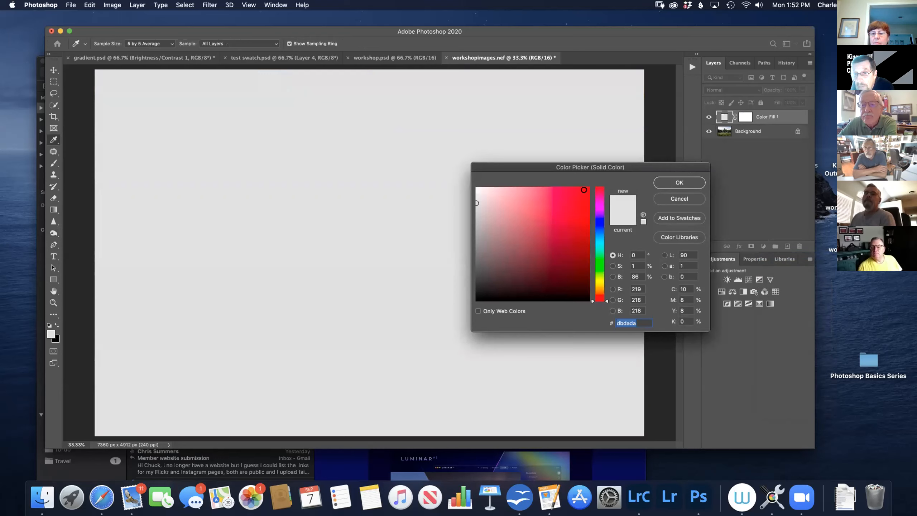
{"action": "left_click", "coordinate": [583, 190]}
{"action": "left_click", "coordinate": [675, 182]}
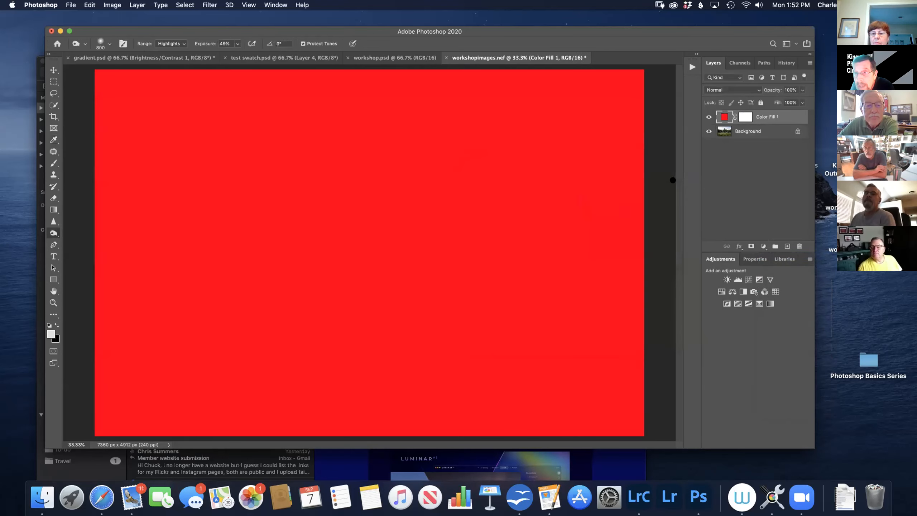
- Look through the blending modes for the red fill layer and delete the layer from the courthouse photo
{"action": "left_click", "coordinate": [729, 90]}
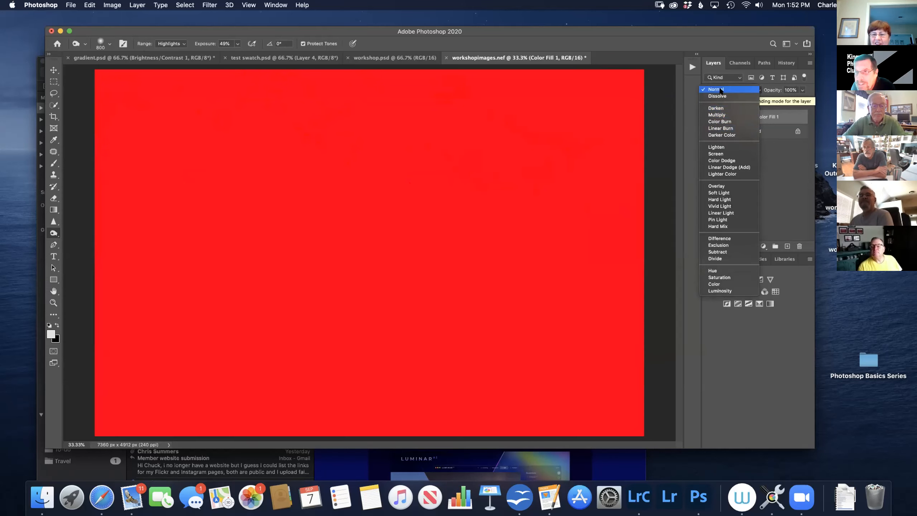
{"action": "left_click", "coordinate": [792, 179]}
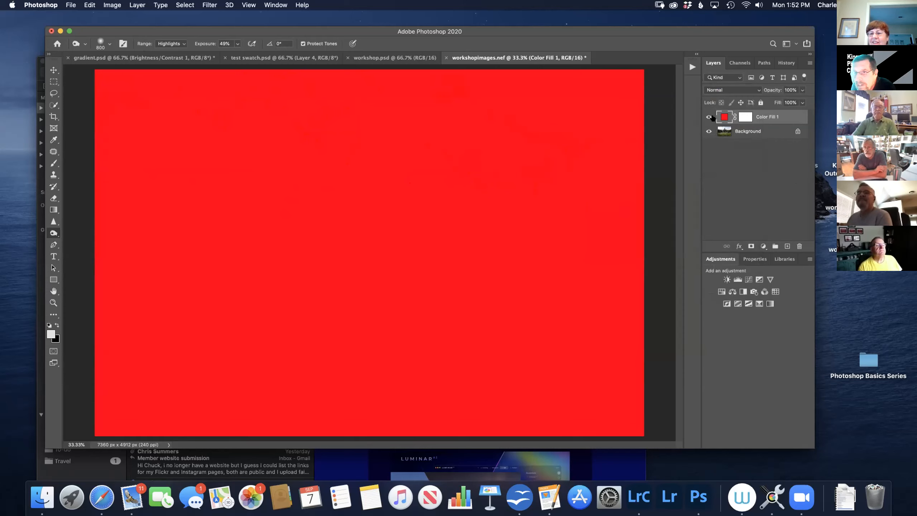
{"action": "left_click_drag", "start_coordinate": [721, 118], "coordinate": [800, 246]}
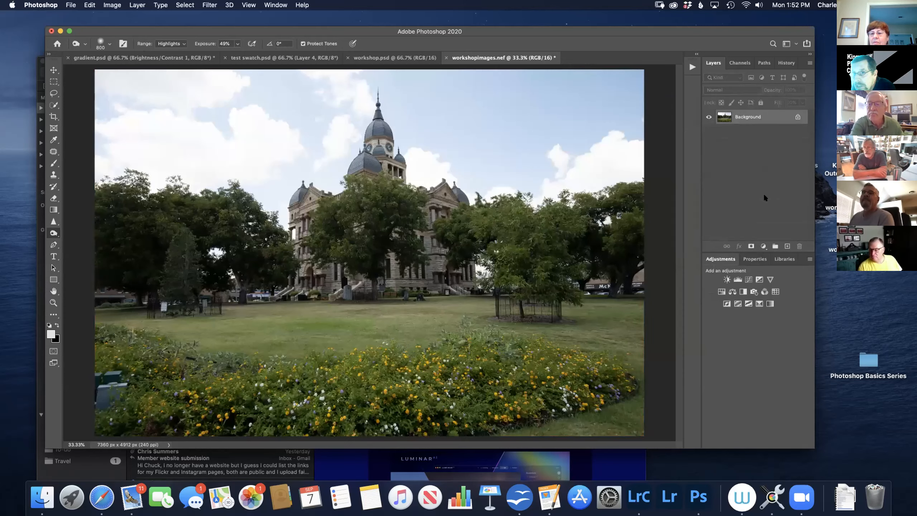
{"action": "key", "text": "ctrl+Up"}
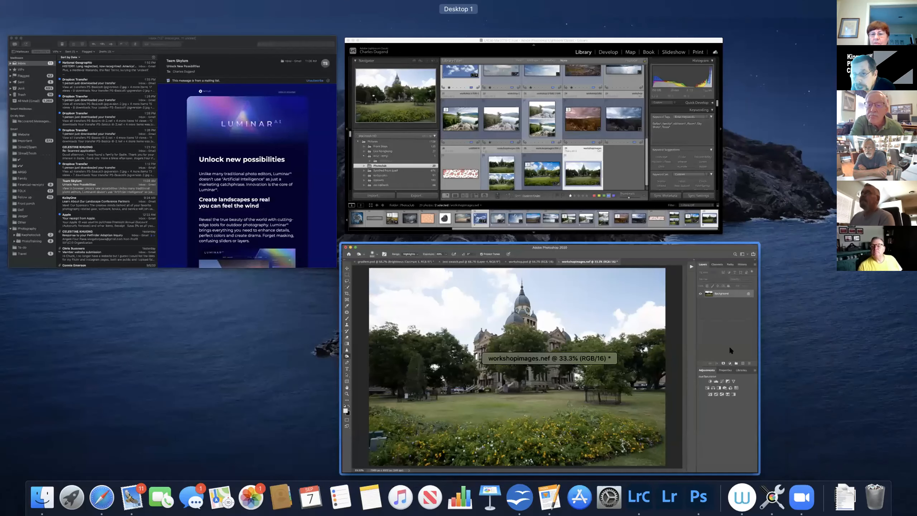
{"action": "left_click", "coordinate": [729, 346]}
- Try a Posterize adjustment layer with 3 levels on the courthouse photo and delete it
{"action": "left_click", "coordinate": [763, 246]}
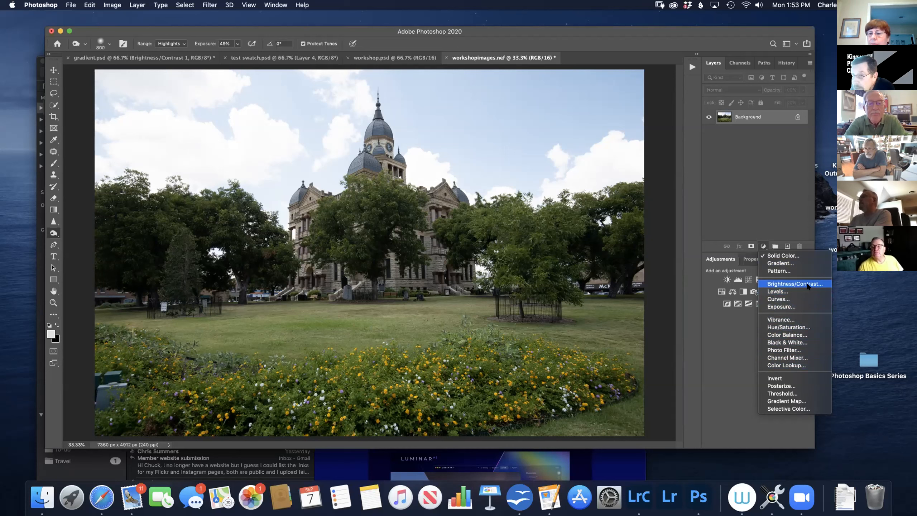
{"action": "left_click", "coordinate": [782, 386]}
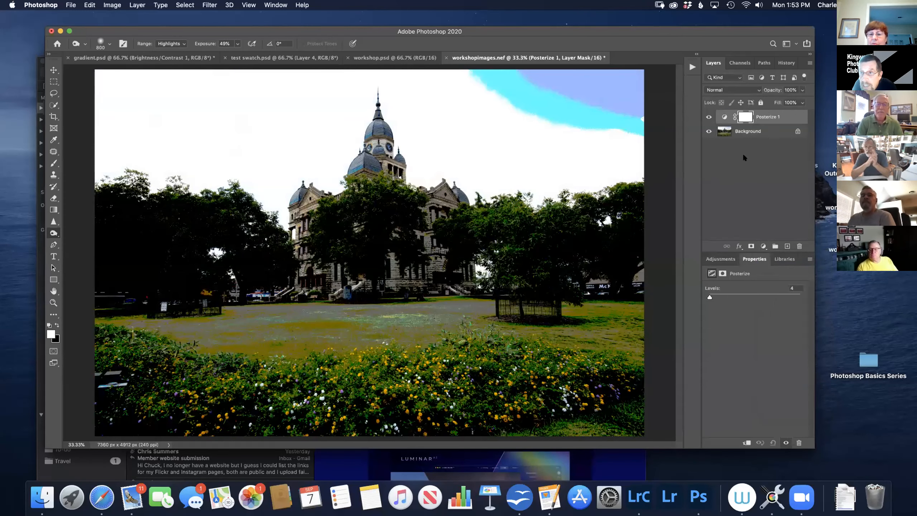
{"action": "mouse_move", "coordinate": [719, 293]}
{"action": "left_mouse_down"}
{"action": "mouse_move", "coordinate": [736, 295]}
{"action": "mouse_move", "coordinate": [693, 300]}
{"action": "mouse_move", "coordinate": [709, 297]}
{"action": "left_mouse_up"}
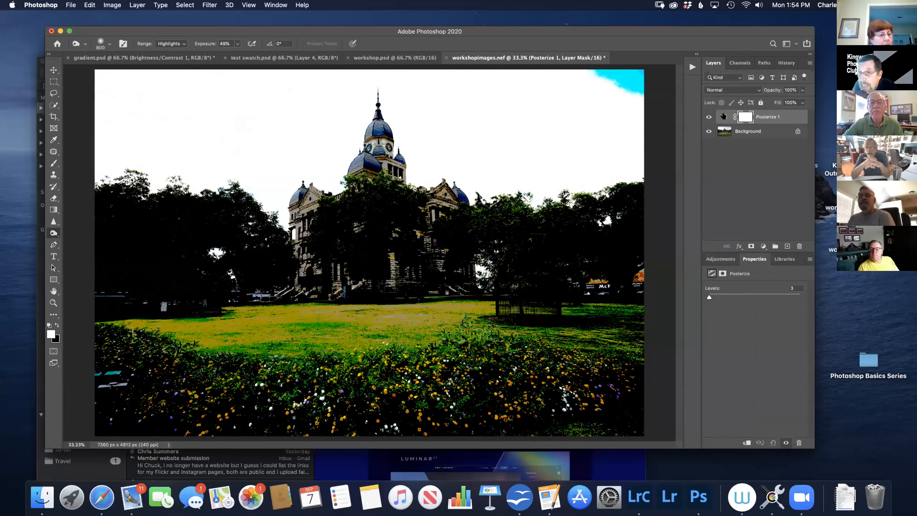
{"action": "left_click_drag", "start_coordinate": [723, 117], "coordinate": [799, 246]}
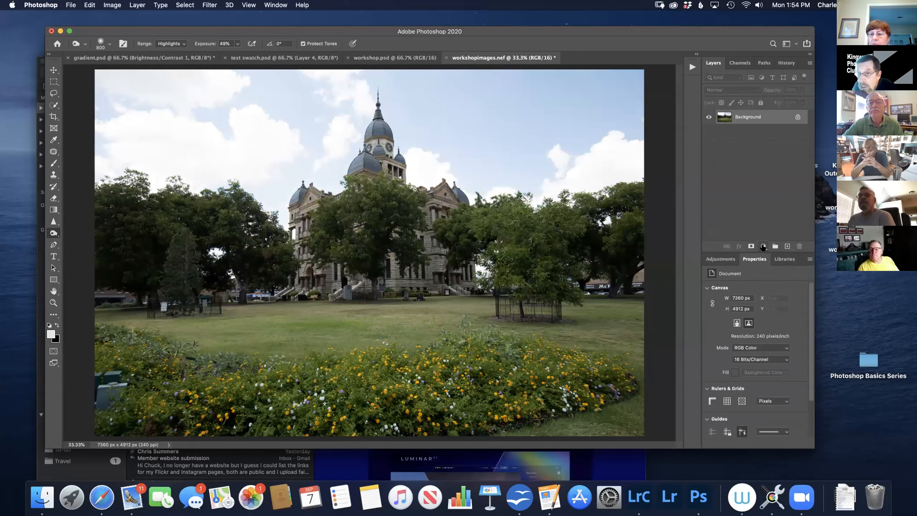
- In gradient.psd, raise the exposure of the Exposure 1 adjustment layer to +18.83
{"action": "left_click", "coordinate": [763, 247]}
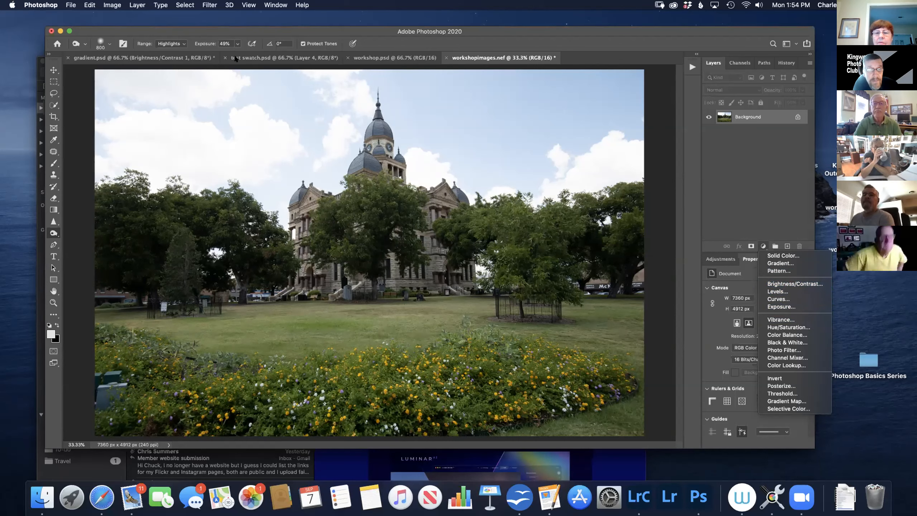
{"action": "left_click", "coordinate": [164, 58]}
{"action": "left_click", "coordinate": [164, 58]}
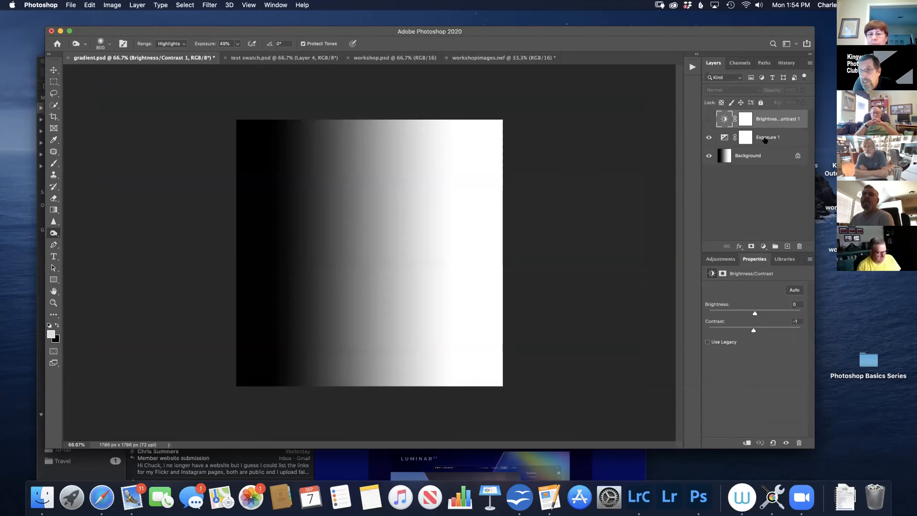
{"action": "left_click", "coordinate": [765, 139]}
{"action": "left_click", "coordinate": [724, 137]}
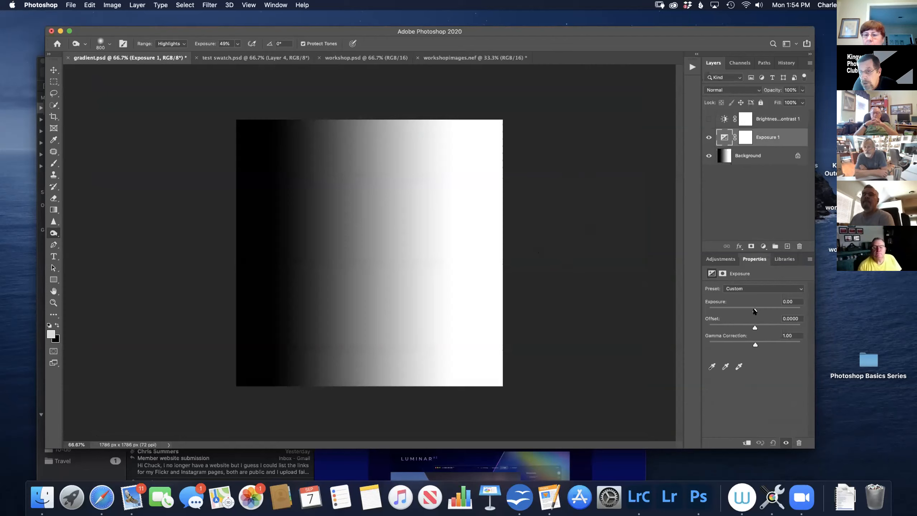
{"action": "left_click_drag", "start_coordinate": [754, 310], "coordinate": [804, 307]}
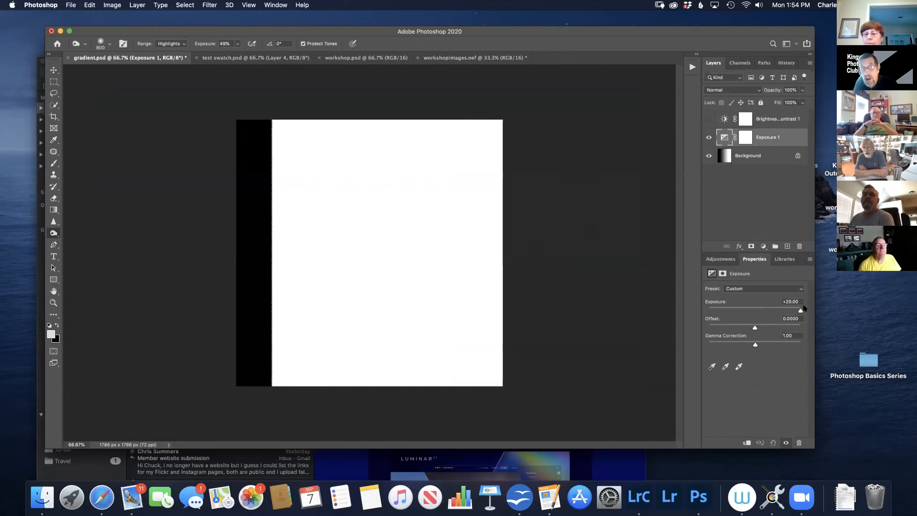
{"action": "left_click_drag", "start_coordinate": [802, 307], "coordinate": [800, 307]}
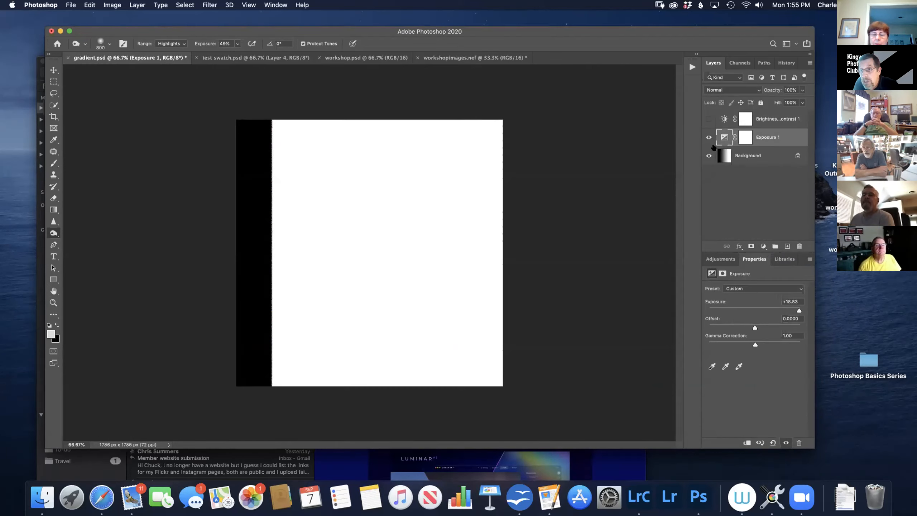
- Hide the Exposure 1 layer, show the Brightness/Contrast layer and set its brightness to -150
{"action": "left_click", "coordinate": [708, 137]}
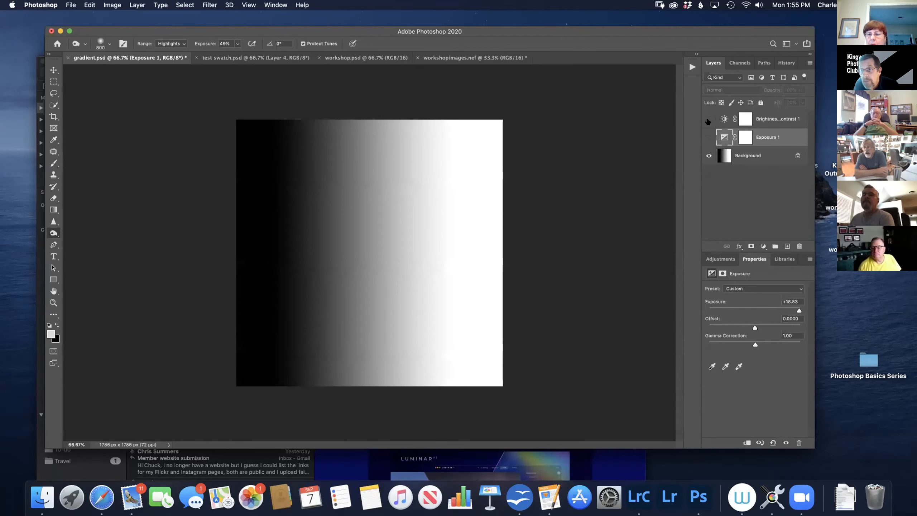
{"action": "left_click", "coordinate": [724, 120]}
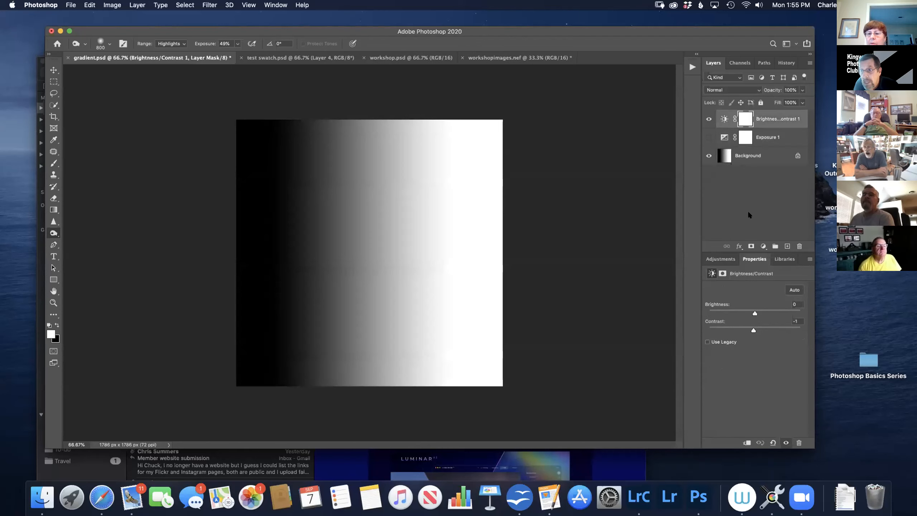
{"action": "left_click_drag", "start_coordinate": [755, 313], "coordinate": [705, 312]}
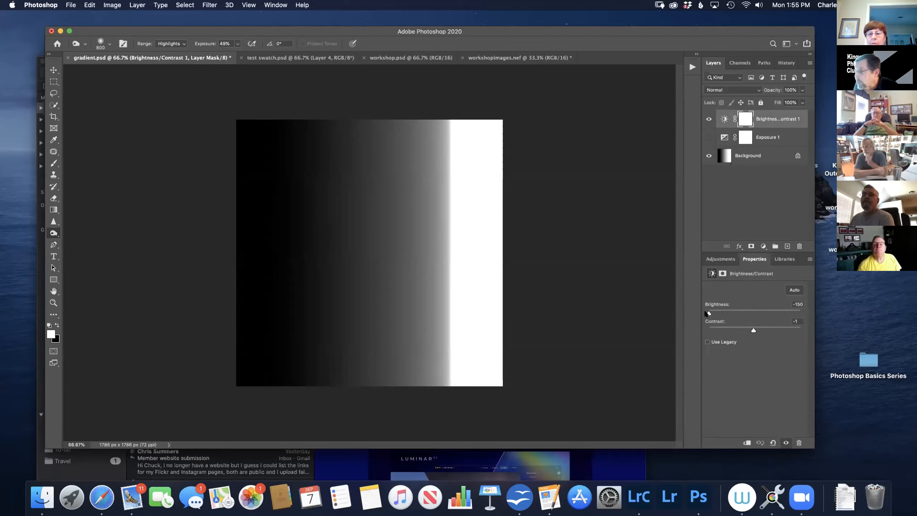
- Vary the brightness of the gradient's Brightness/Contrast layer, return it to -150, and switch to the courthouse photo
{"action": "left_click_drag", "start_coordinate": [707, 313], "coordinate": [715, 311]}
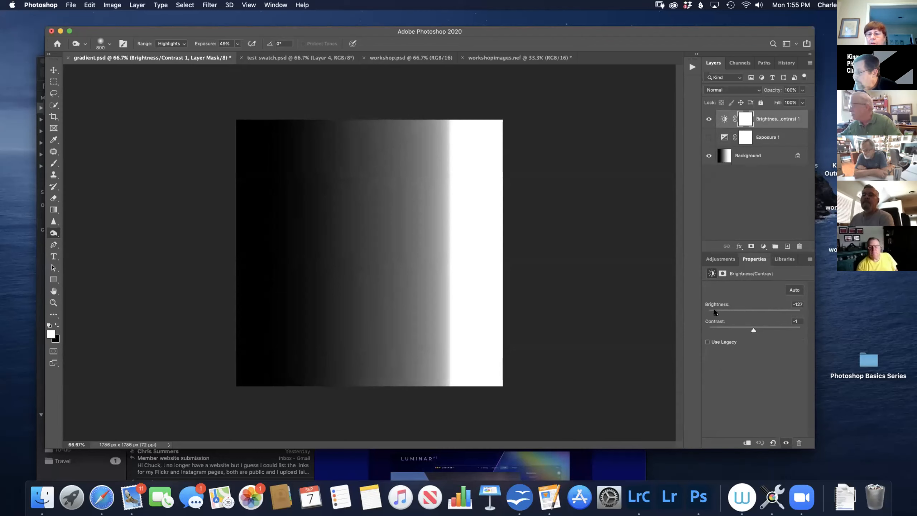
{"action": "left_click_drag", "start_coordinate": [715, 312], "coordinate": [702, 313]}
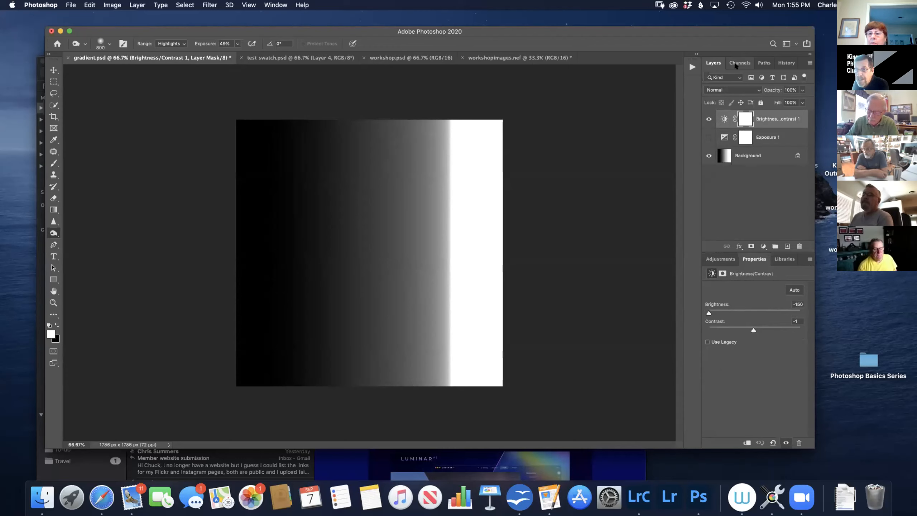
{"action": "left_click", "coordinate": [480, 58]}
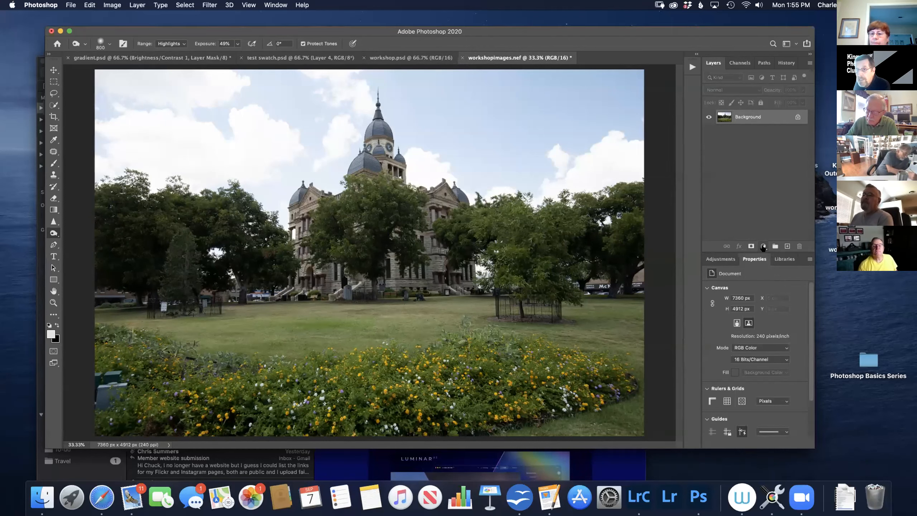
- Add a Levels adjustment layer to the courthouse photo and display its properties in an enlarged floating panel over the image
{"action": "left_click", "coordinate": [763, 247]}
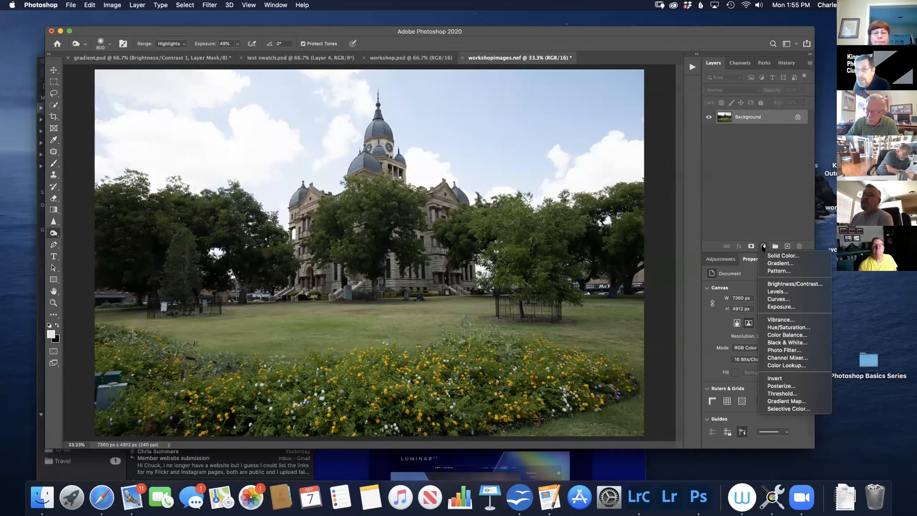
{"action": "left_click", "coordinate": [778, 291]}
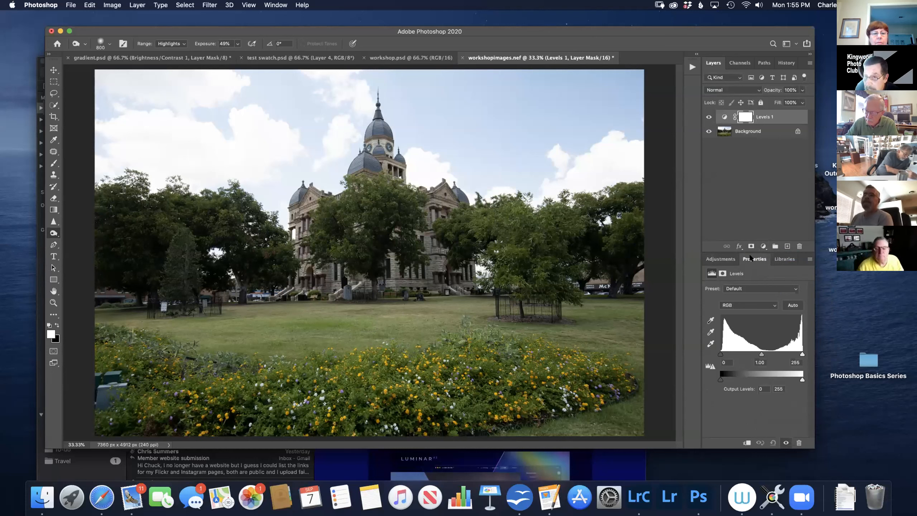
{"action": "left_click_drag", "start_coordinate": [753, 260], "coordinate": [469, 99]}
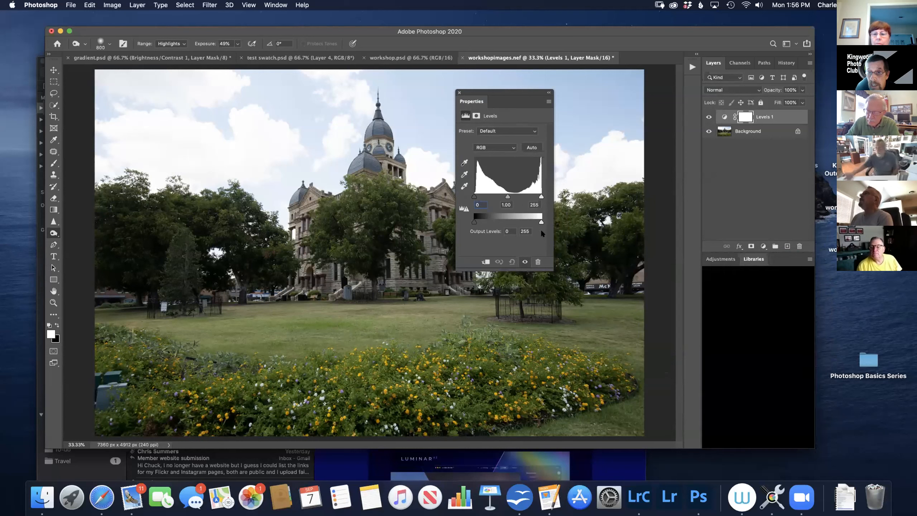
{"action": "left_click_drag", "start_coordinate": [551, 269], "coordinate": [598, 311]}
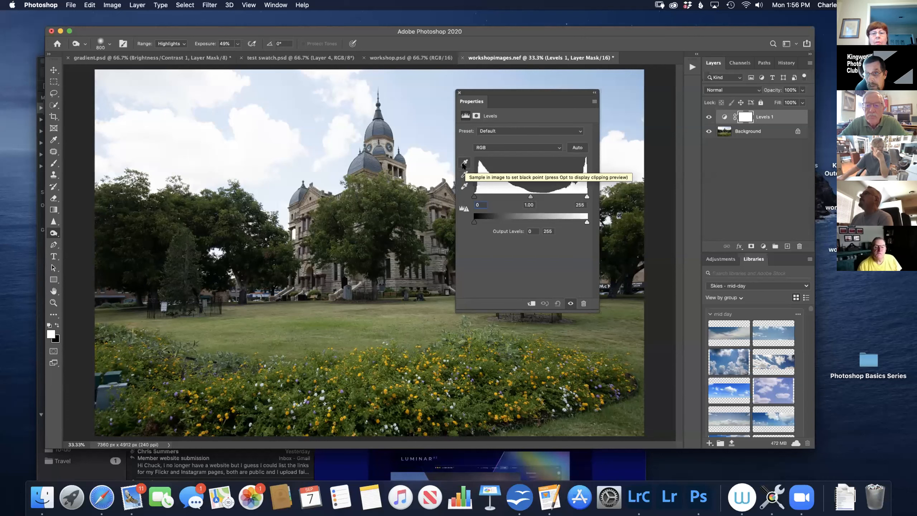
- Sample black, white and grey points from the courthouse photo for the Levels 1 layer, moving its floating properties clear of the sampled areas
{"action": "left_click", "coordinate": [463, 164]}
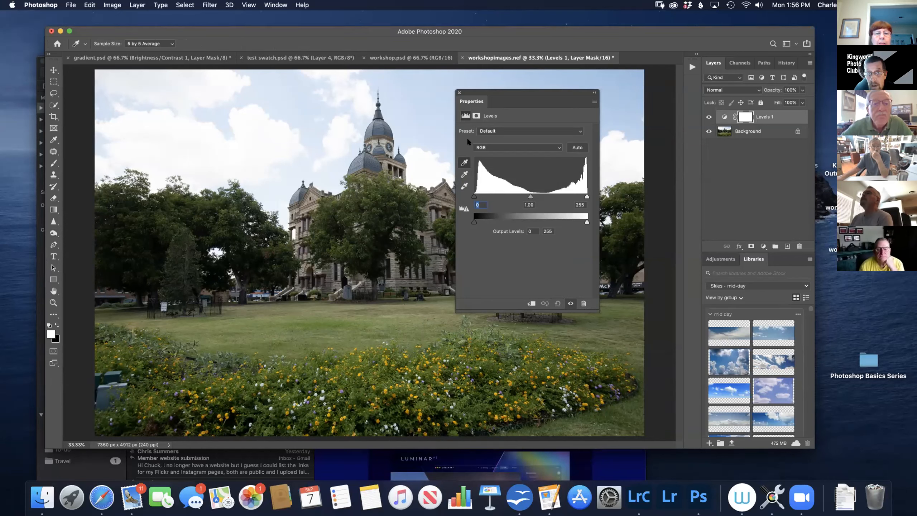
{"action": "left_click_drag", "start_coordinate": [517, 92], "coordinate": [250, 76]}
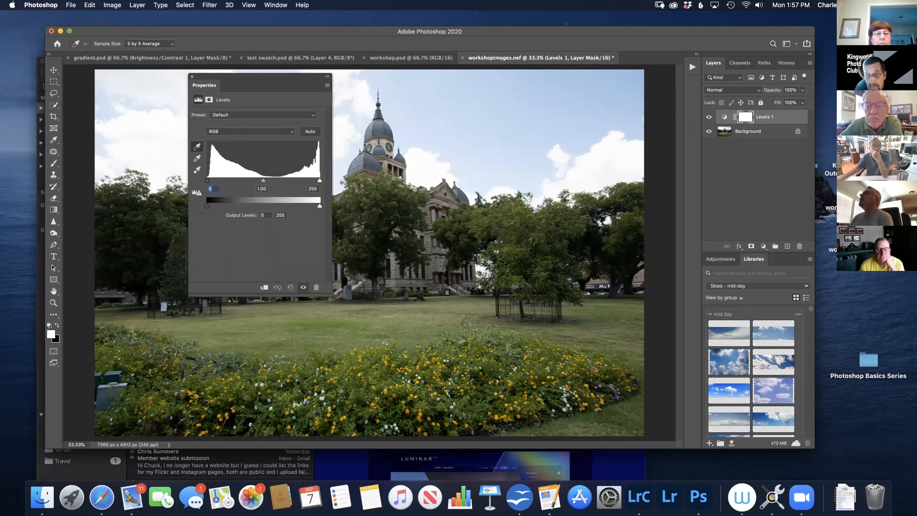
{"action": "left_click", "coordinate": [153, 300]}
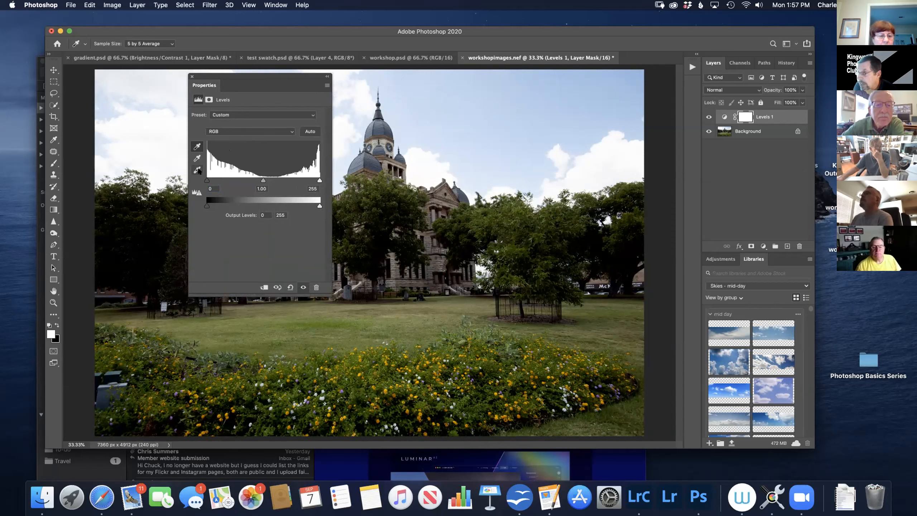
{"action": "left_click", "coordinate": [198, 170]}
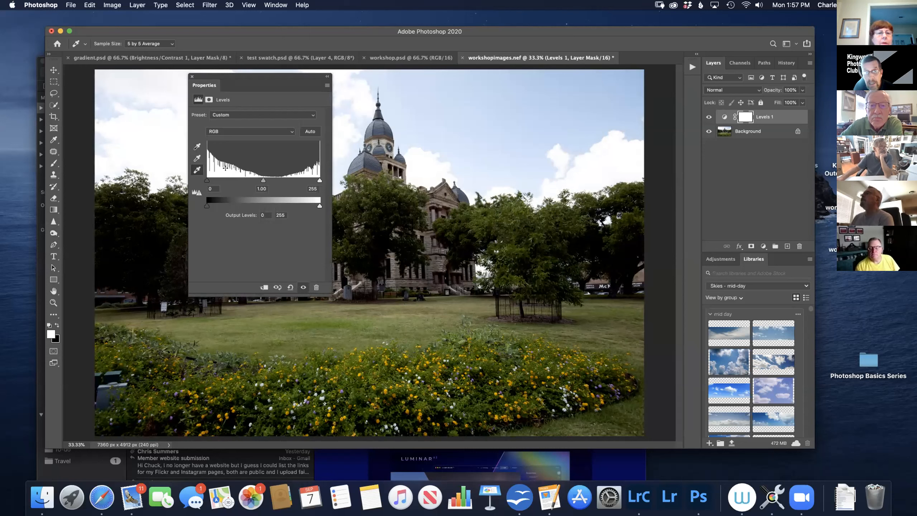
{"action": "left_click", "coordinate": [197, 159]}
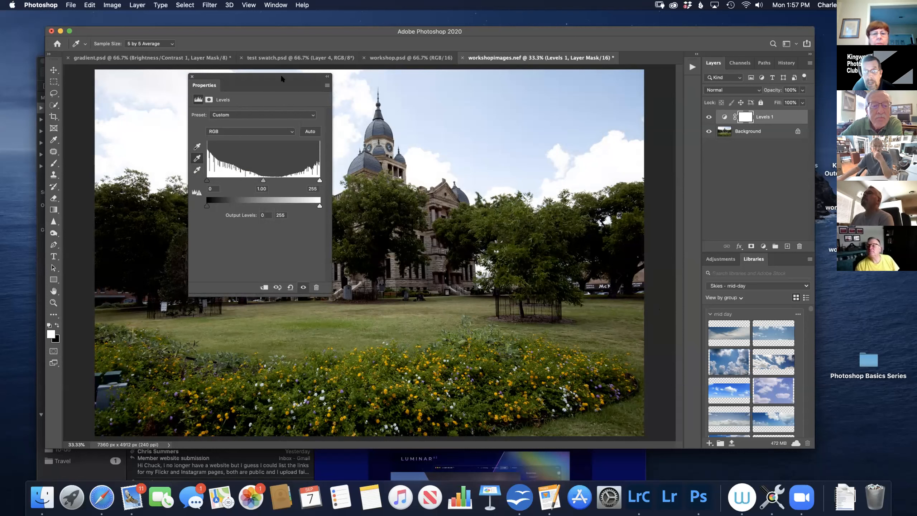
{"action": "left_click_drag", "start_coordinate": [265, 78], "coordinate": [568, 85]}
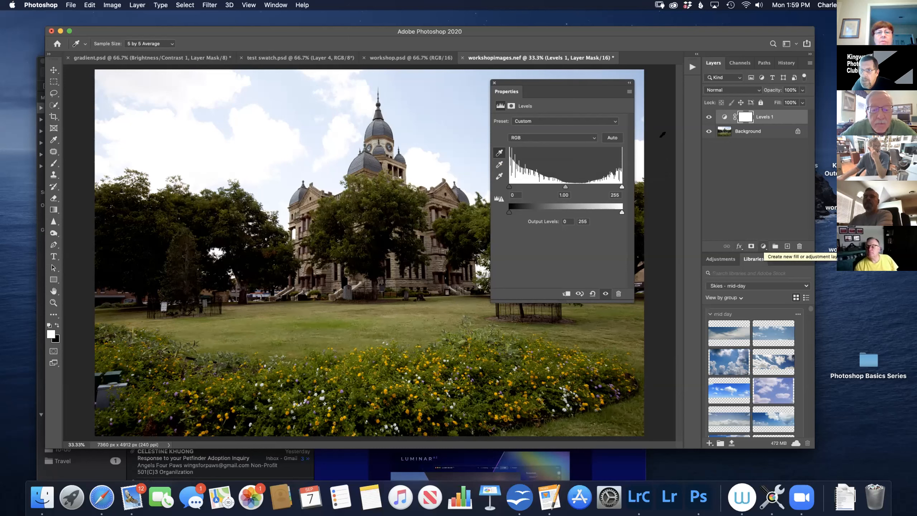
- Dock the Levels properties back beside Libraries and delete the Levels 1 layer
{"action": "left_click_drag", "start_coordinate": [583, 83], "coordinate": [548, 129]}
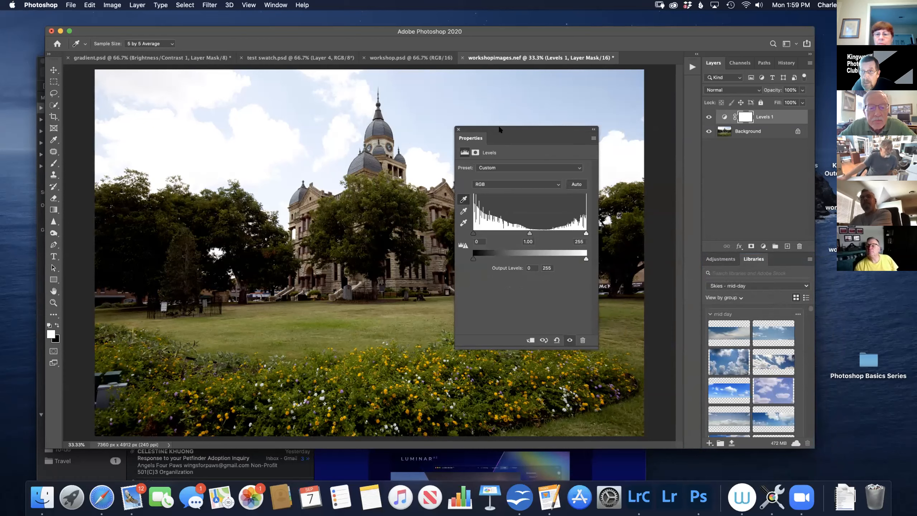
{"action": "left_click_drag", "start_coordinate": [500, 130], "coordinate": [749, 263]}
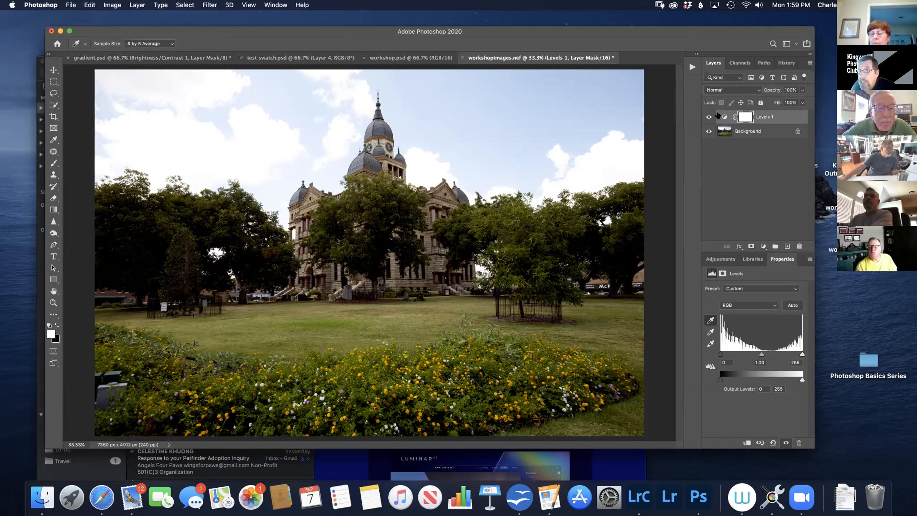
{"action": "key", "text": "o"}
{"action": "mouse_move", "coordinate": [723, 116]}
{"action": "left_mouse_down"}
{"action": "mouse_move", "coordinate": [788, 208]}
{"action": "mouse_move", "coordinate": [799, 247]}
{"action": "left_mouse_up"}
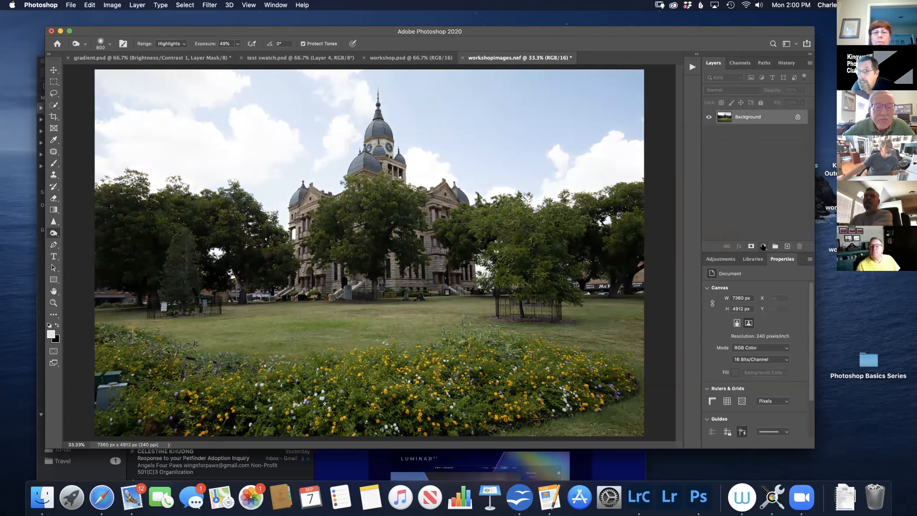
- Add a new Levels adjustment layer and sample its black point below the flower bed, white point in the rightmost cloud, and a grey point
{"action": "left_click", "coordinate": [763, 246]}
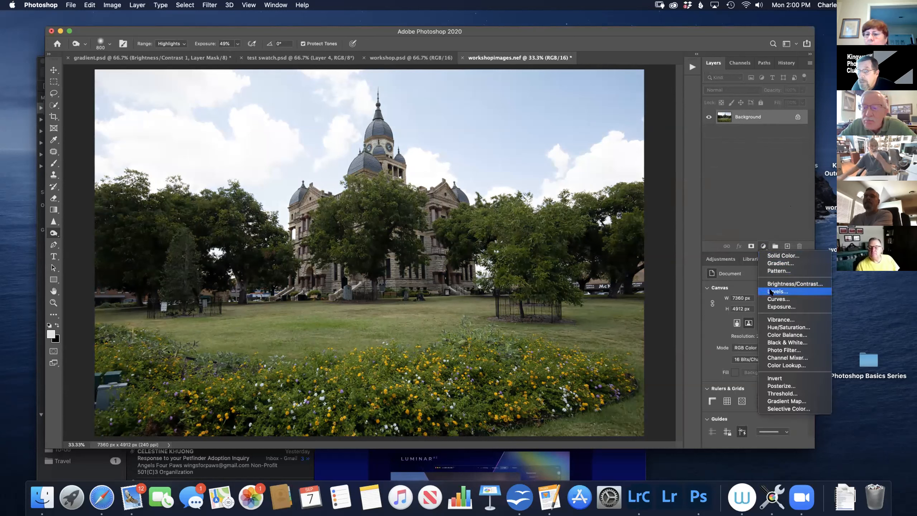
{"action": "left_click", "coordinate": [770, 291]}
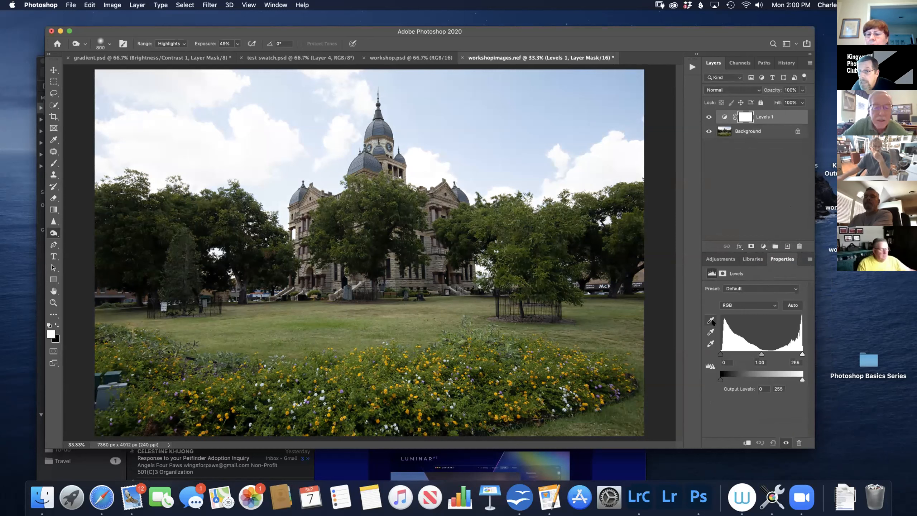
{"action": "left_click", "coordinate": [710, 321]}
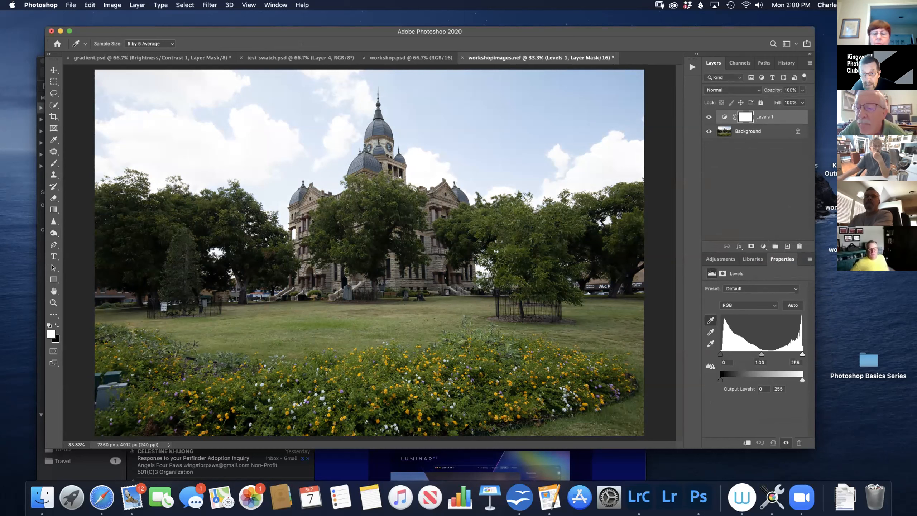
{"action": "left_click", "coordinate": [471, 431]}
{"action": "left_click", "coordinate": [710, 344]}
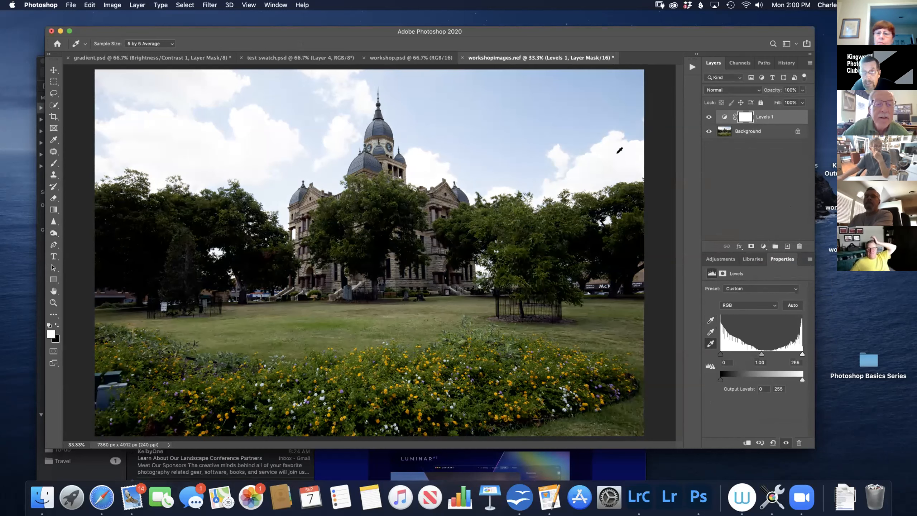
{"action": "left_click", "coordinate": [617, 157]}
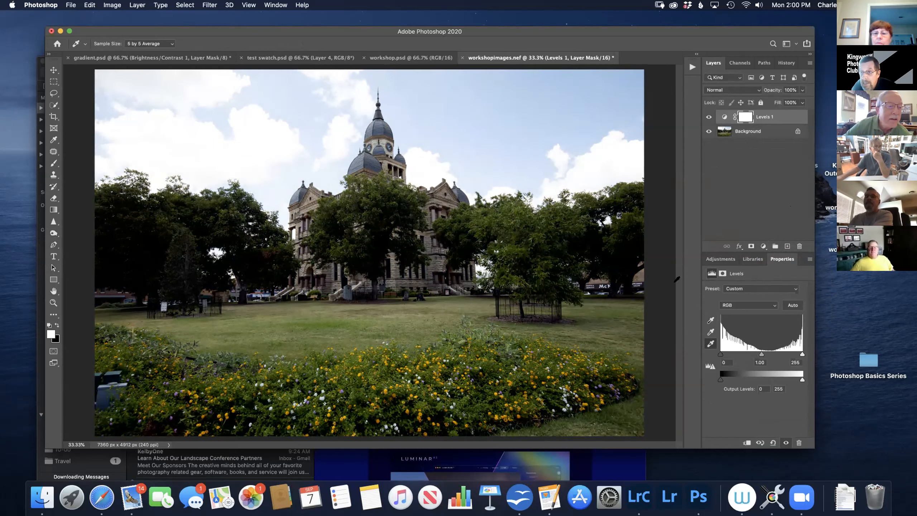
{"action": "left_click", "coordinate": [710, 332]}
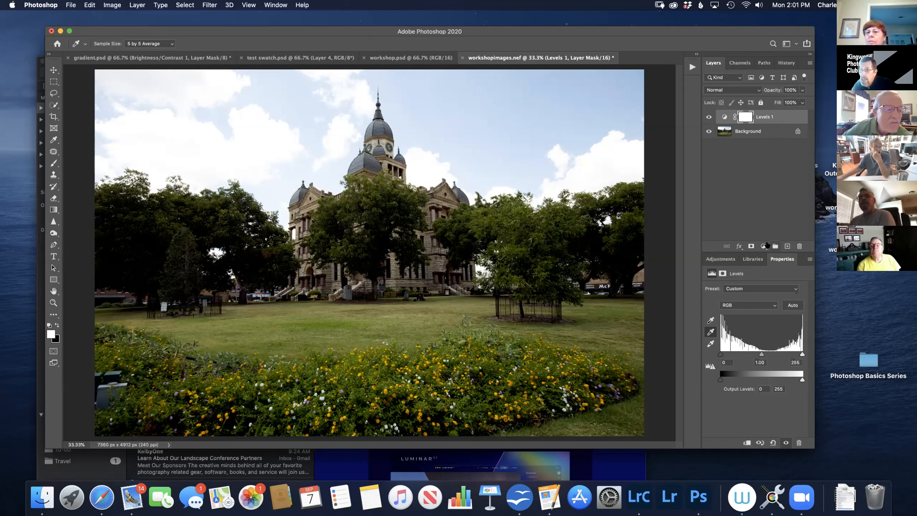
- Compare the courthouse photo with and without the Levels 1 adjustment, leaving that layer hidden
{"action": "left_click", "coordinate": [763, 246]}
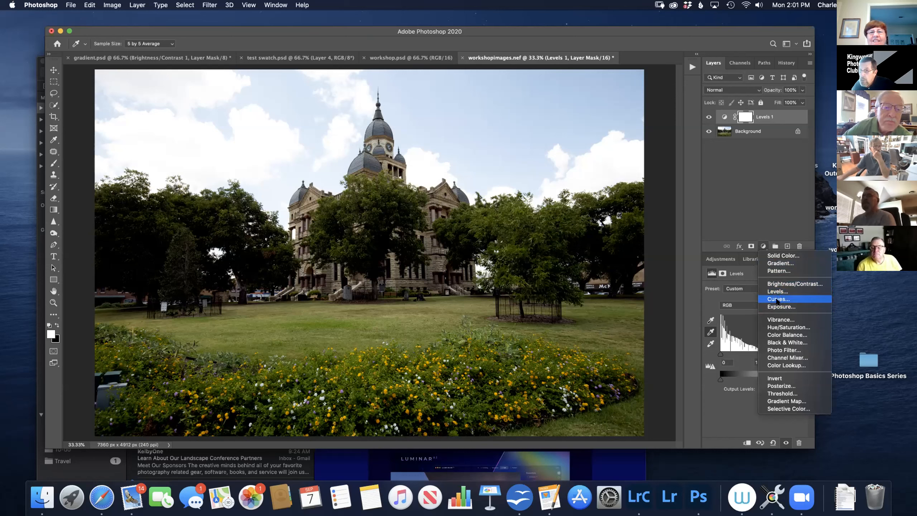
{"action": "left_click", "coordinate": [790, 116]}
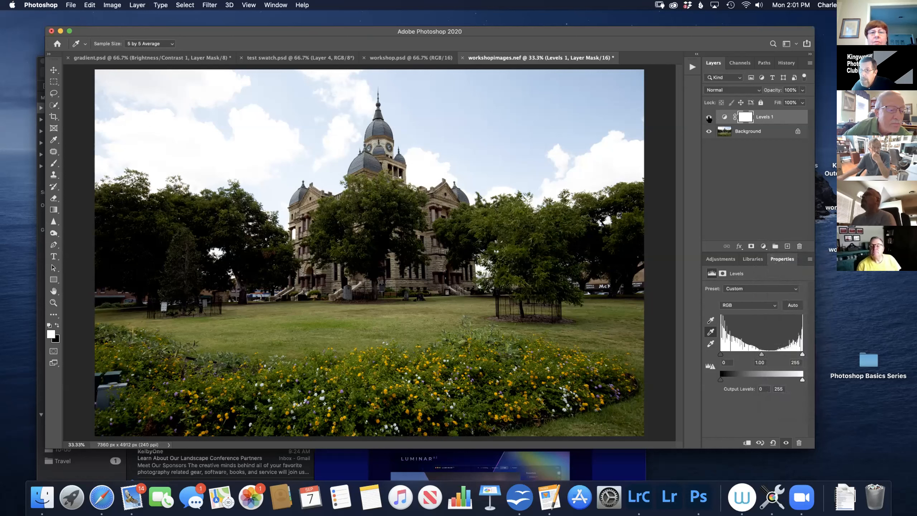
{"action": "left_click", "coordinate": [708, 118]}
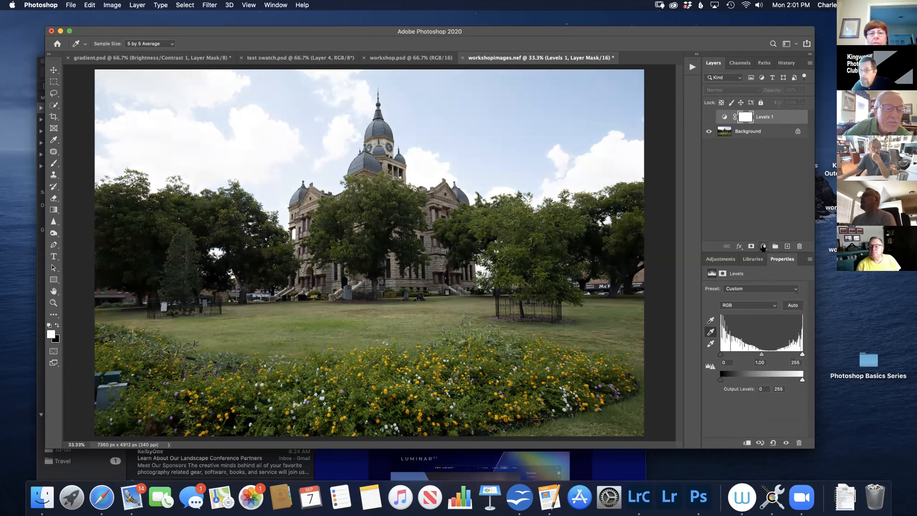
{"action": "left_click", "coordinate": [763, 246]}
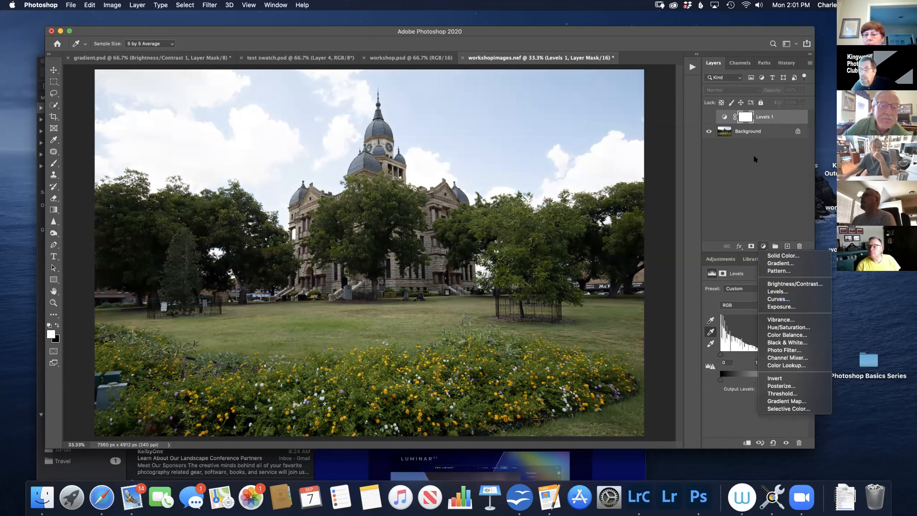
{"action": "left_click", "coordinate": [710, 118]}
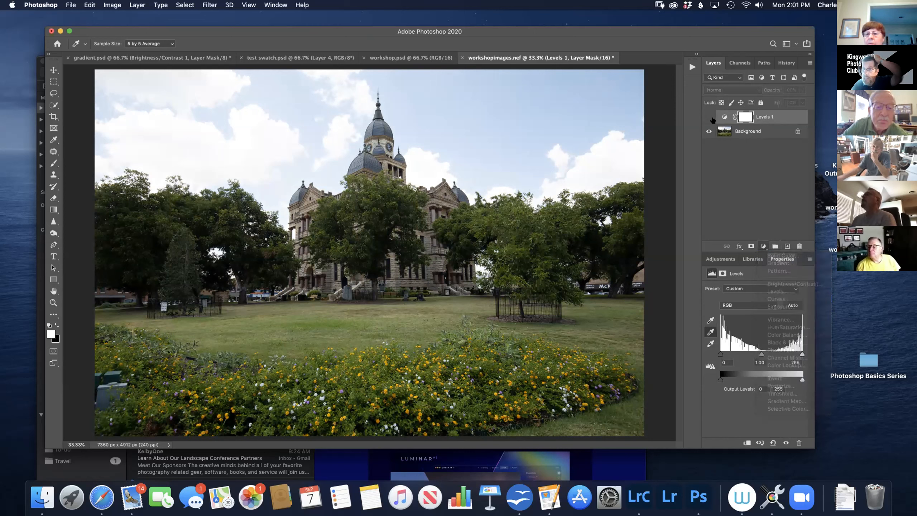
{"action": "left_click", "coordinate": [709, 118]}
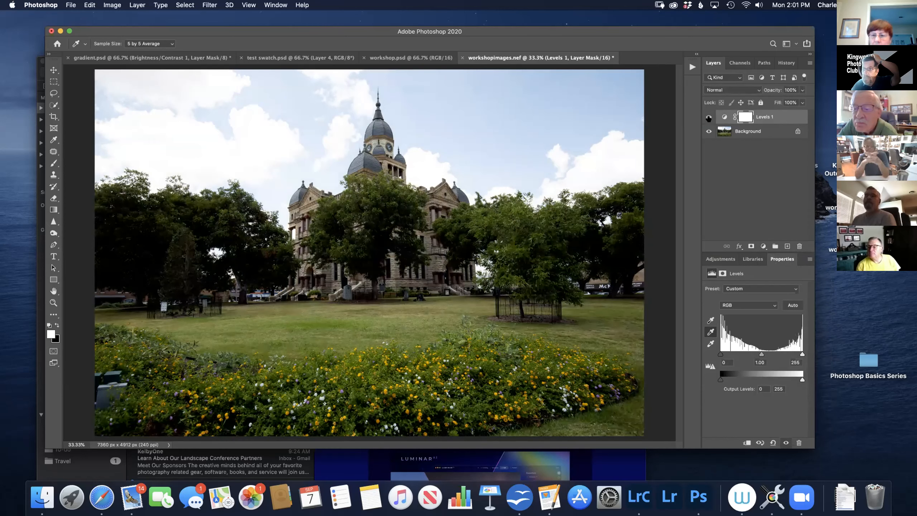
{"action": "left_click", "coordinate": [709, 117]}
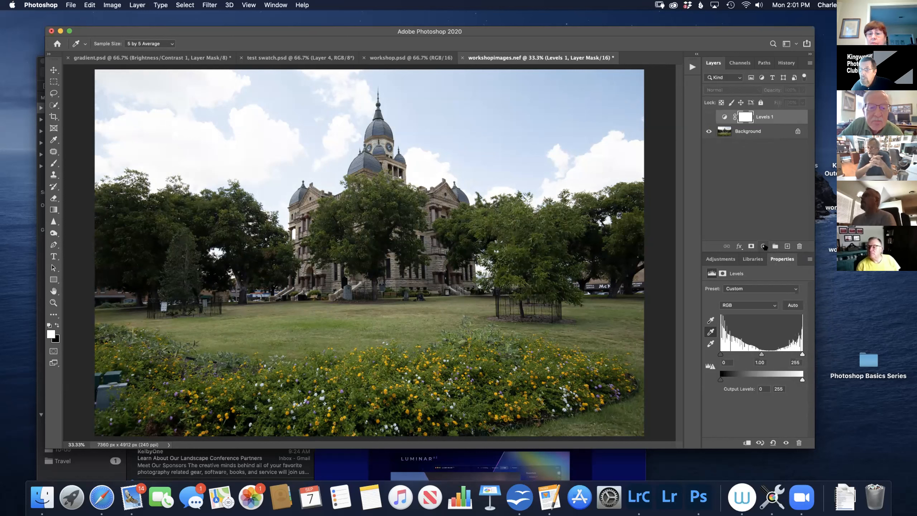
- Add a Curves adjustment layer to the courthouse photo and float its properties in an enlarged panel over the image
{"action": "left_click", "coordinate": [763, 247]}
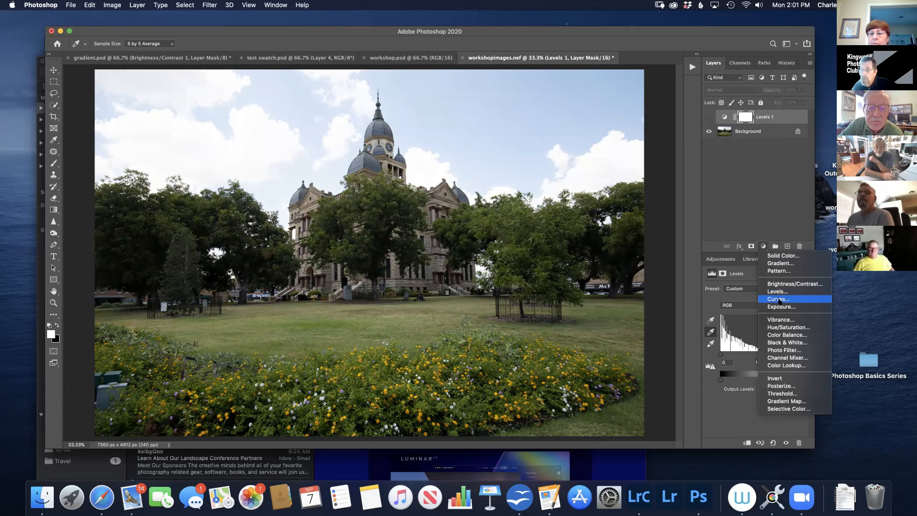
{"action": "left_click", "coordinate": [778, 299]}
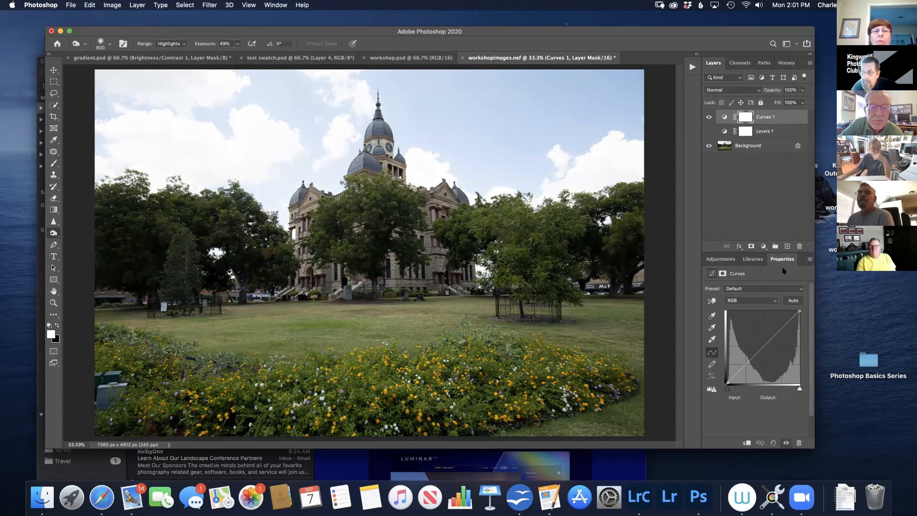
{"action": "left_click_drag", "start_coordinate": [784, 259], "coordinate": [446, 101]}
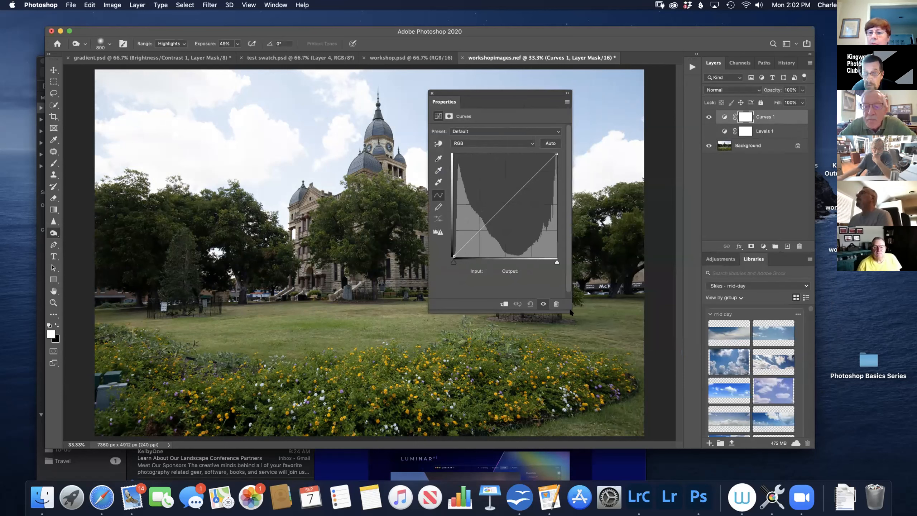
{"action": "left_click_drag", "start_coordinate": [569, 307], "coordinate": [637, 365]}
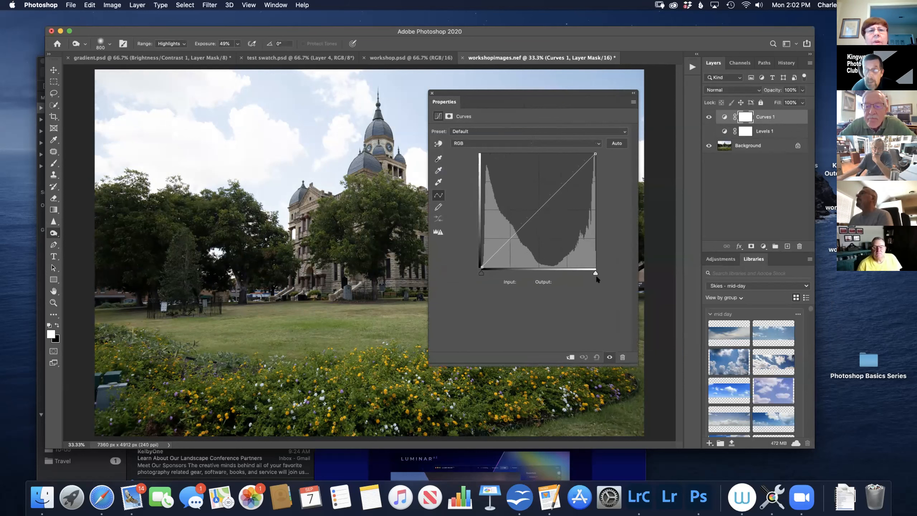
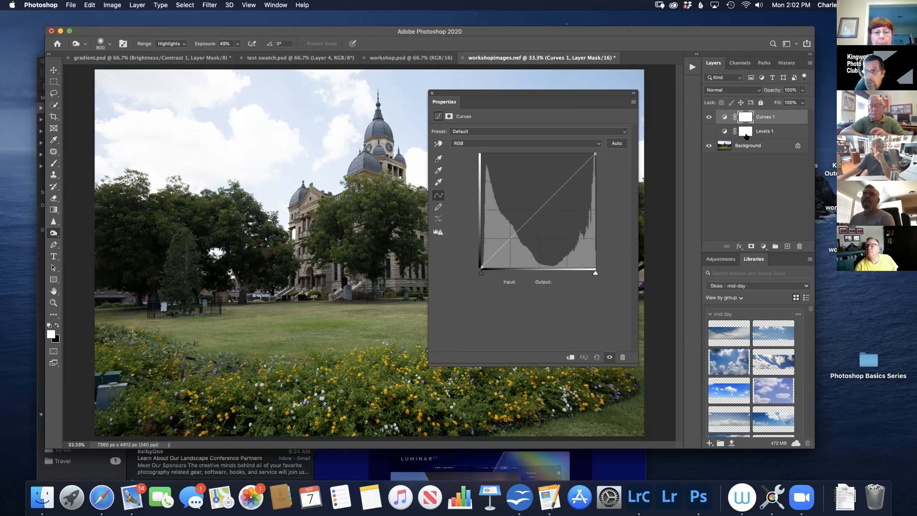
- Toggle the Levels 1 layer on and off again to compare the photo, and reselect the Curves 1 layer
{"action": "right_click", "coordinate": [707, 134]}
{"action": "left_click", "coordinate": [707, 125]}
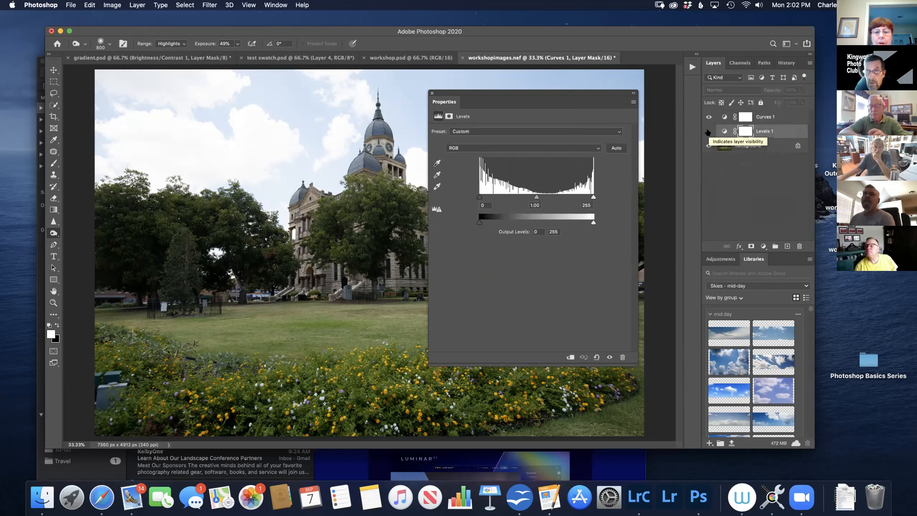
{"action": "left_click", "coordinate": [709, 131]}
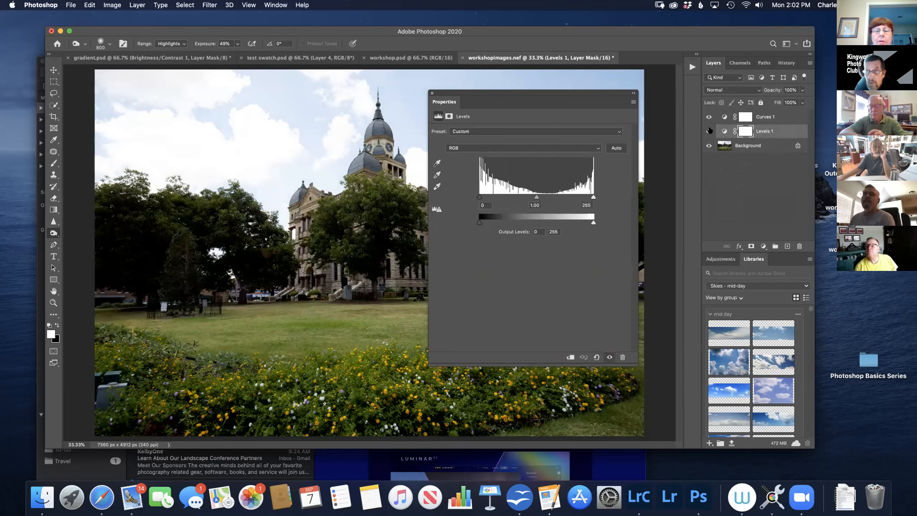
{"action": "left_click", "coordinate": [708, 131]}
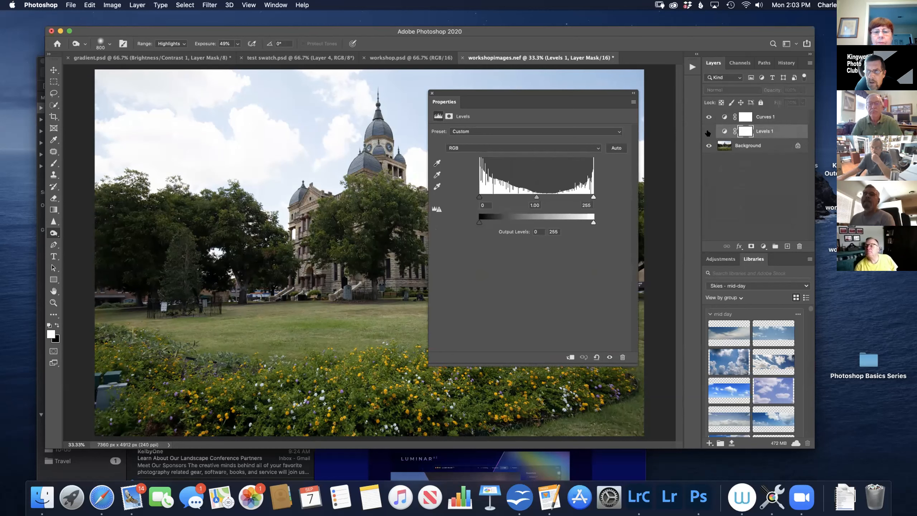
{"action": "left_click", "coordinate": [779, 116]}
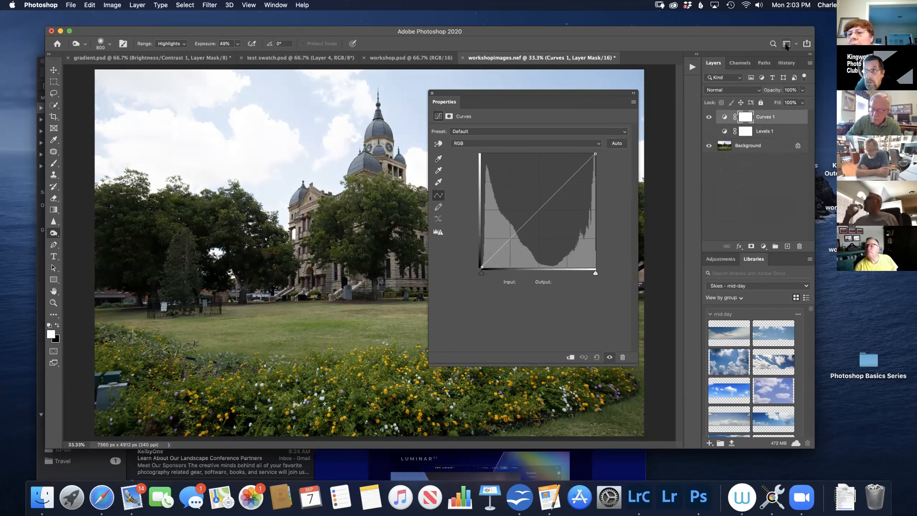
- Inspect the Background layer's properties and the document's history states, and return to the layer list with Curves 1 selected
{"action": "left_click", "coordinate": [772, 145]}
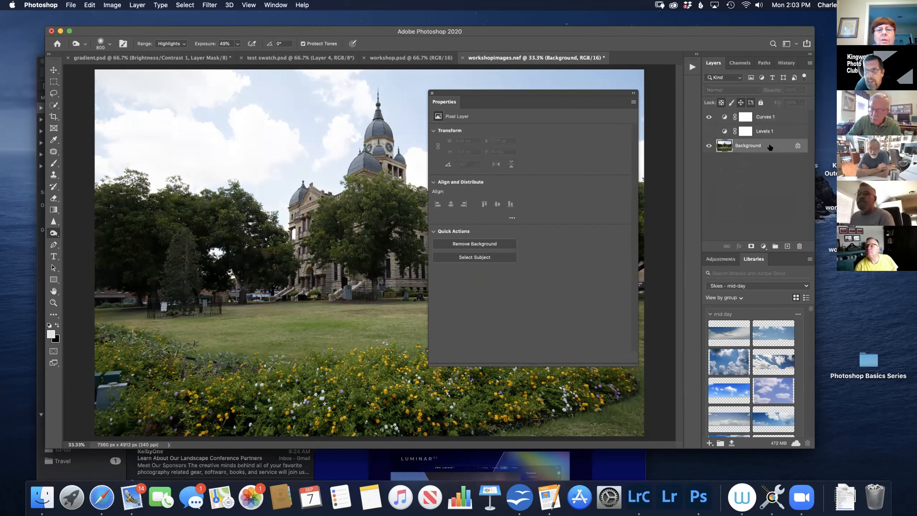
{"action": "left_click", "coordinate": [757, 118]}
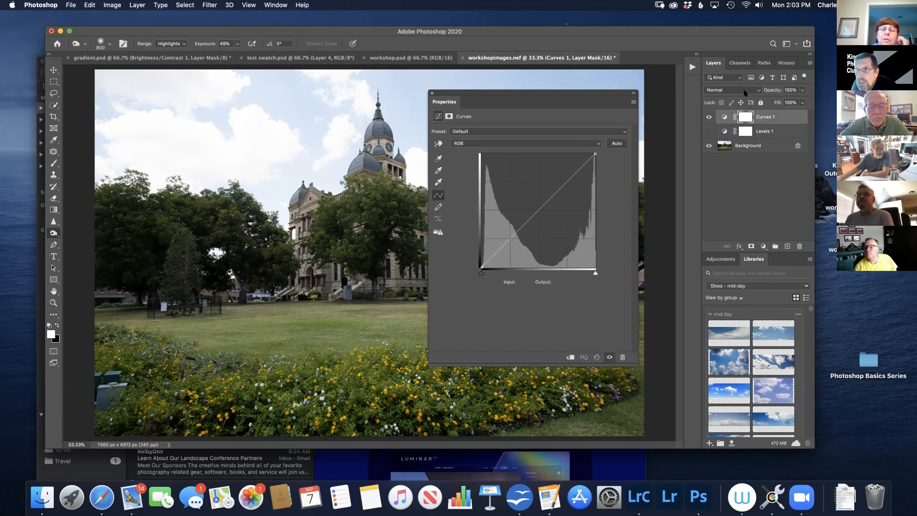
{"action": "left_click", "coordinate": [785, 63]}
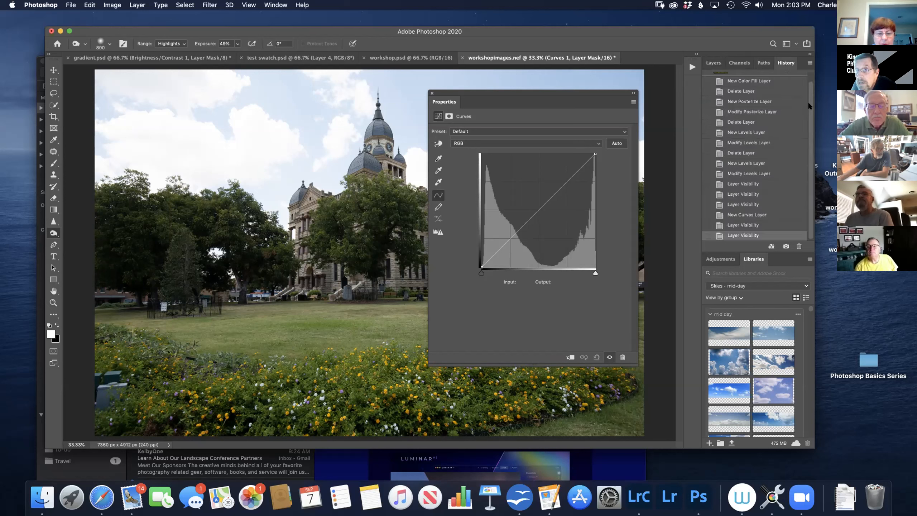
{"action": "scroll", "coordinate": [809, 106], "scroll_direction": "up", "scroll_amount": 1}
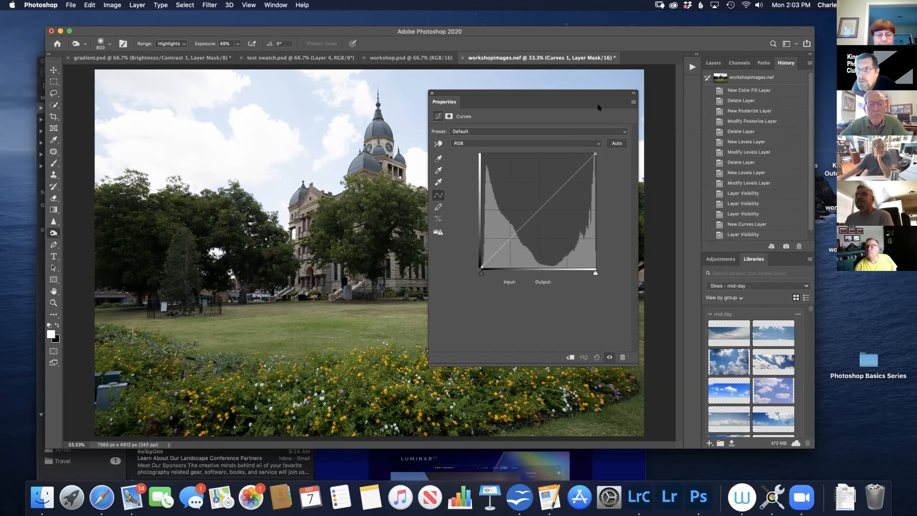
{"action": "left_click", "coordinate": [713, 63]}
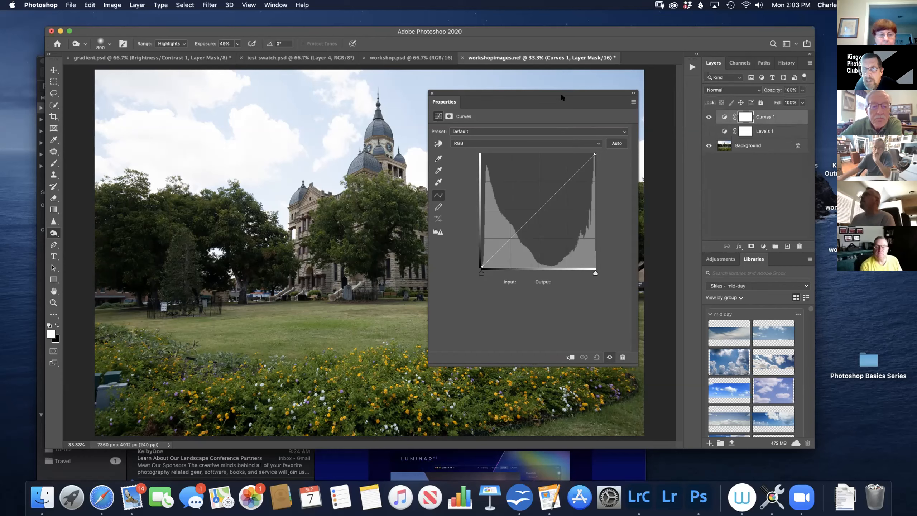
- Reposition the Curves properties, set the curve's midpoint to input 126, output 127, and its shadow point to input 68, output 54
{"action": "left_click_drag", "start_coordinate": [562, 97], "coordinate": [569, 90]}
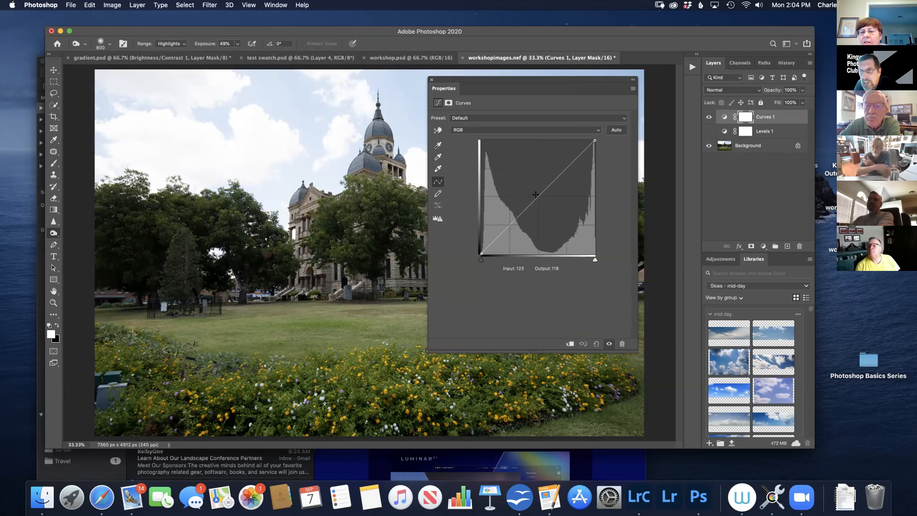
{"action": "mouse_move", "coordinate": [534, 196]}
{"action": "left_mouse_down"}
{"action": "mouse_move", "coordinate": [515, 183]}
{"action": "mouse_move", "coordinate": [542, 216]}
{"action": "mouse_move", "coordinate": [520, 180]}
{"action": "mouse_move", "coordinate": [528, 203]}
{"action": "left_mouse_up"}
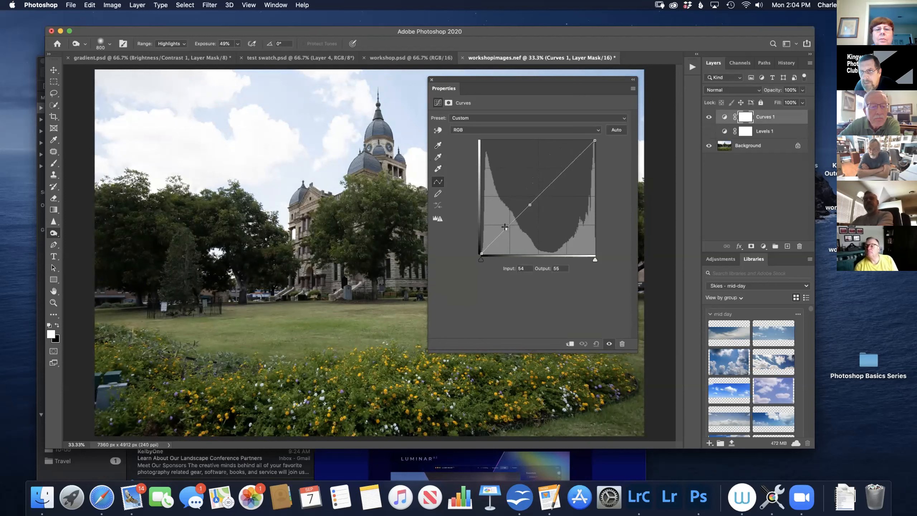
{"action": "left_click_drag", "start_coordinate": [506, 228], "coordinate": [506, 227]}
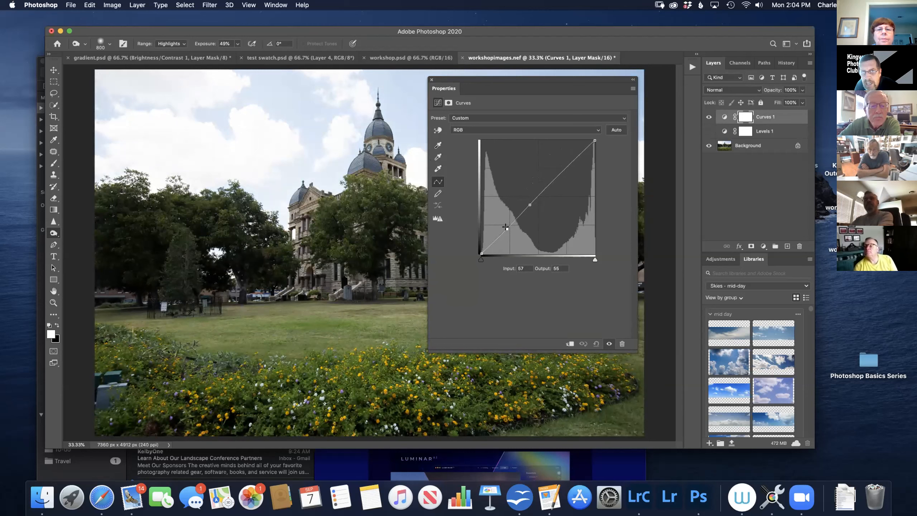
{"action": "left_click_drag", "start_coordinate": [506, 227], "coordinate": [509, 229]}
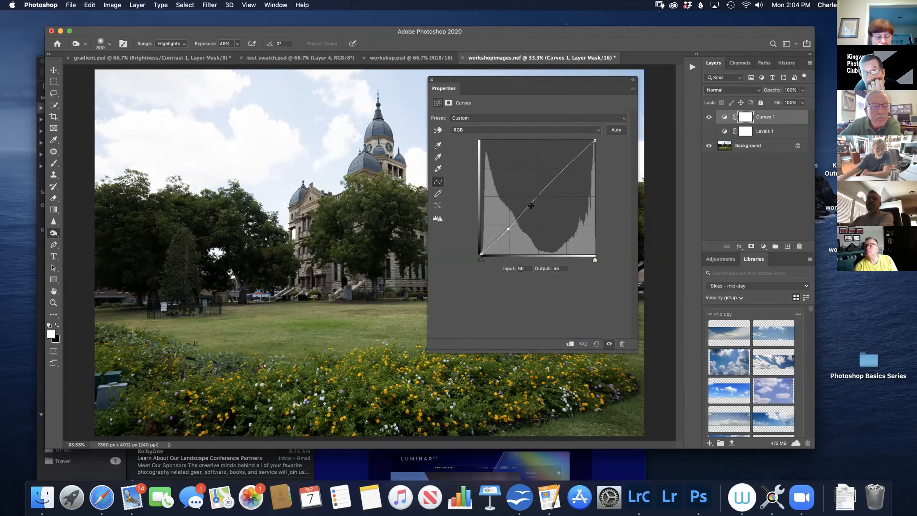
{"action": "left_click_drag", "start_coordinate": [529, 203], "coordinate": [538, 197]}
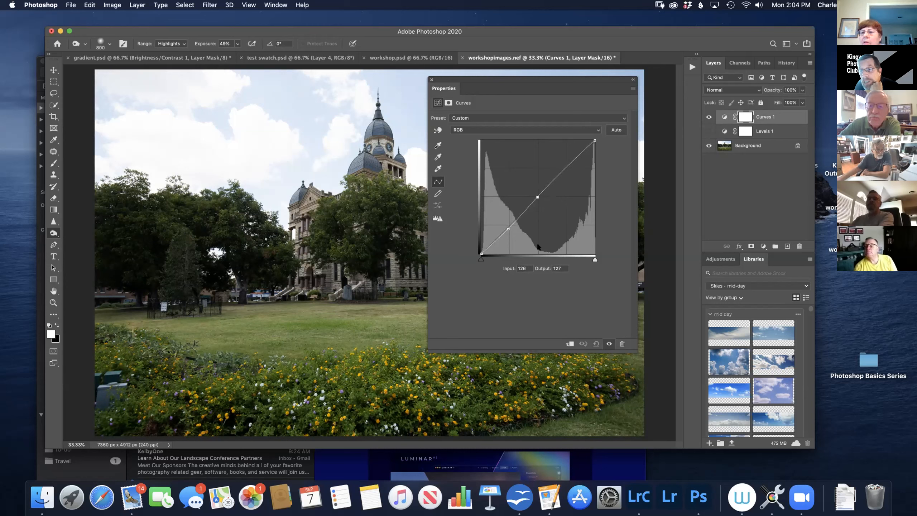
{"action": "left_click", "coordinate": [509, 226]}
{"action": "left_click_drag", "start_coordinate": [509, 227], "coordinate": [511, 229]}
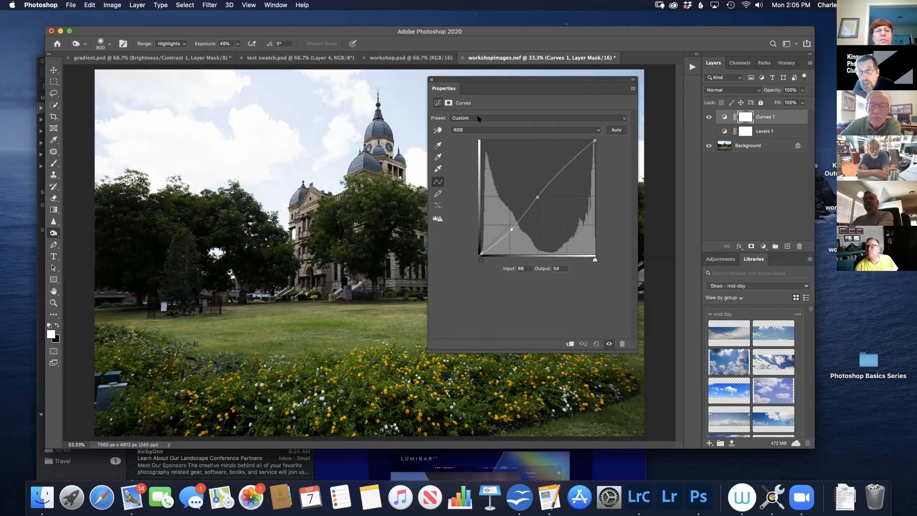
- Try the Increase Contrast (RGB) curve preset, and restore the Default preset
{"action": "left_click", "coordinate": [492, 119]}
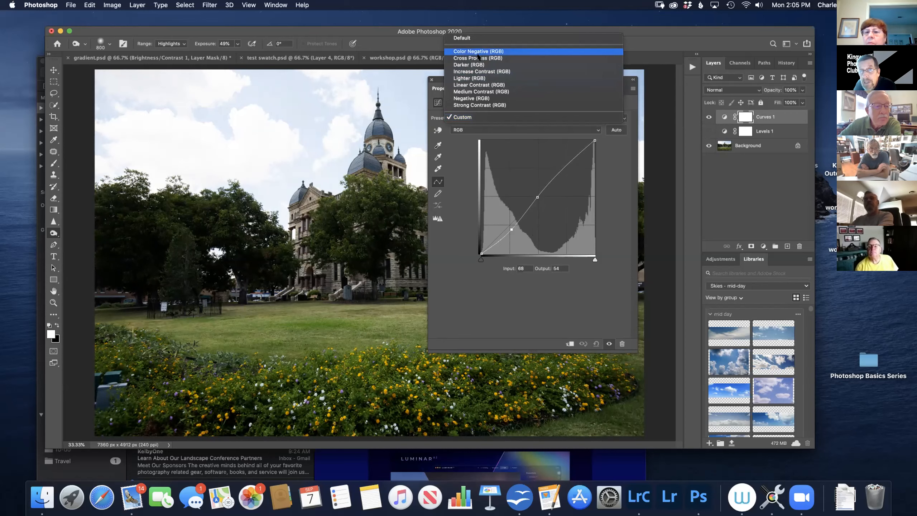
{"action": "left_click", "coordinate": [480, 71]}
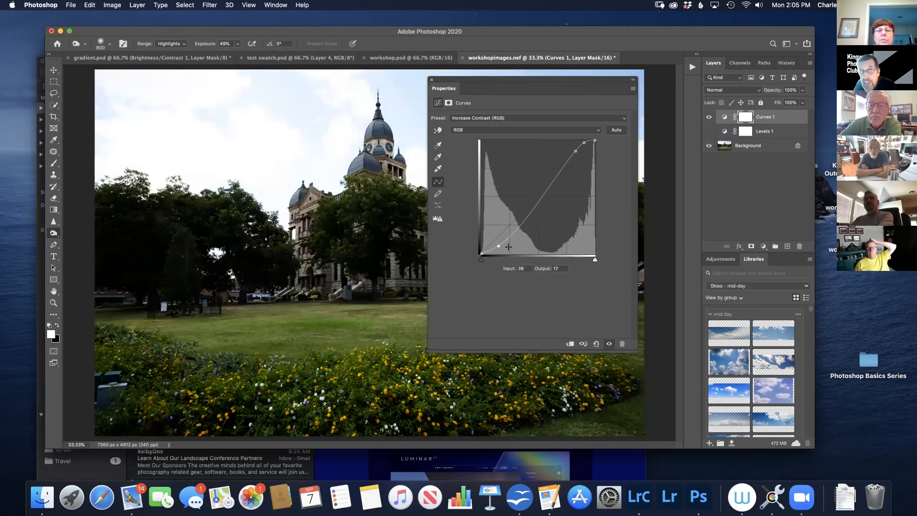
{"action": "left_click", "coordinate": [506, 116]}
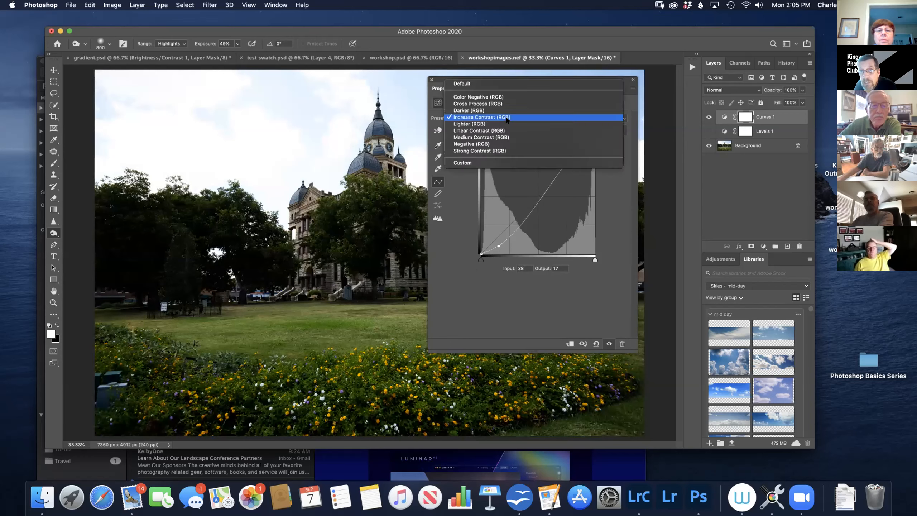
{"action": "left_click", "coordinate": [483, 84]}
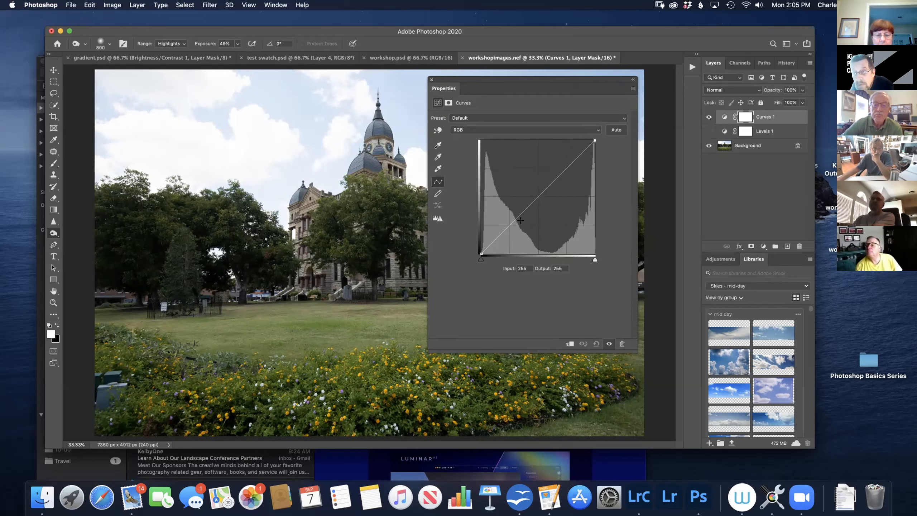
- Add curve points at input 127, output 128 and input 67, output 59, and sample a black point under the tree in front of the courthouse
{"action": "left_click", "coordinate": [537, 196]}
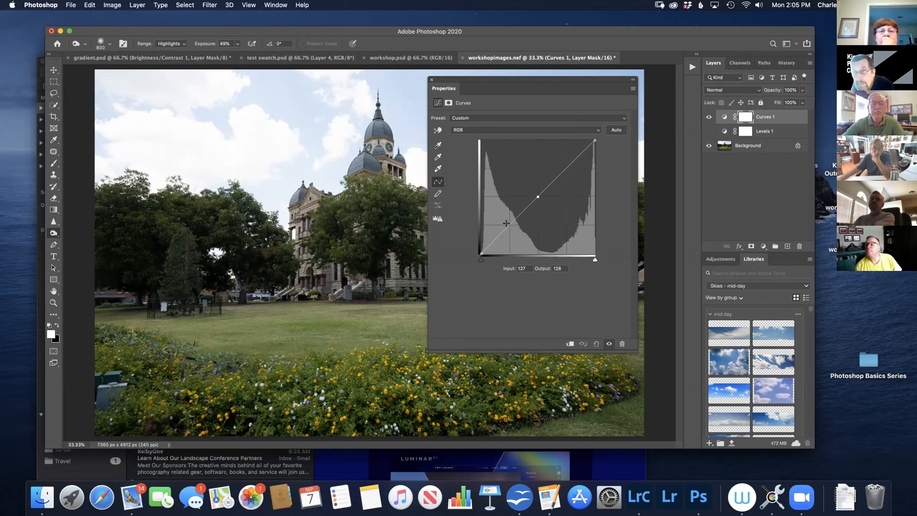
{"action": "left_click", "coordinate": [507, 224]}
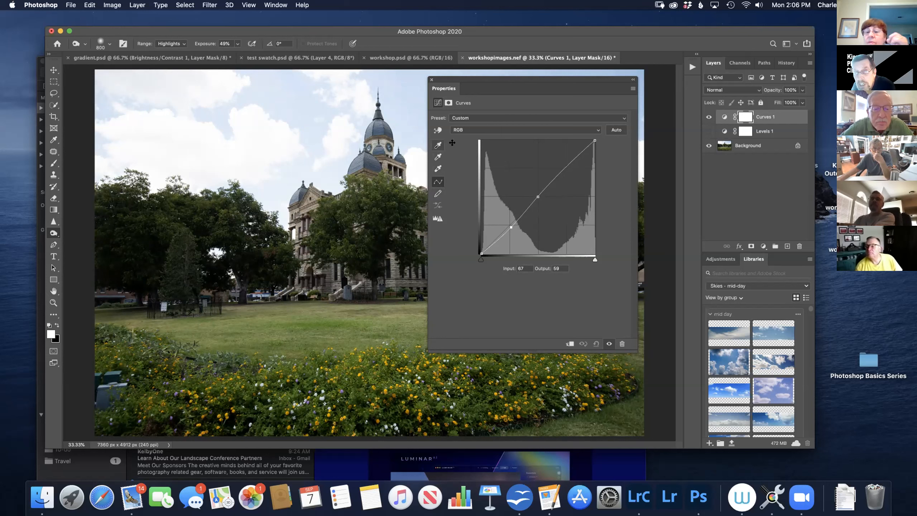
{"action": "left_click", "coordinate": [437, 146]}
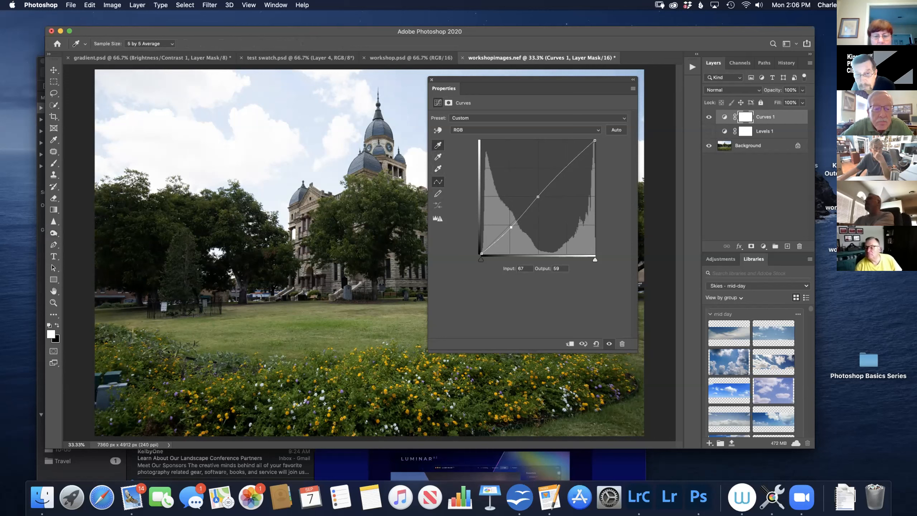
{"action": "left_click", "coordinate": [345, 273]}
{"action": "left_click", "coordinate": [438, 168]}
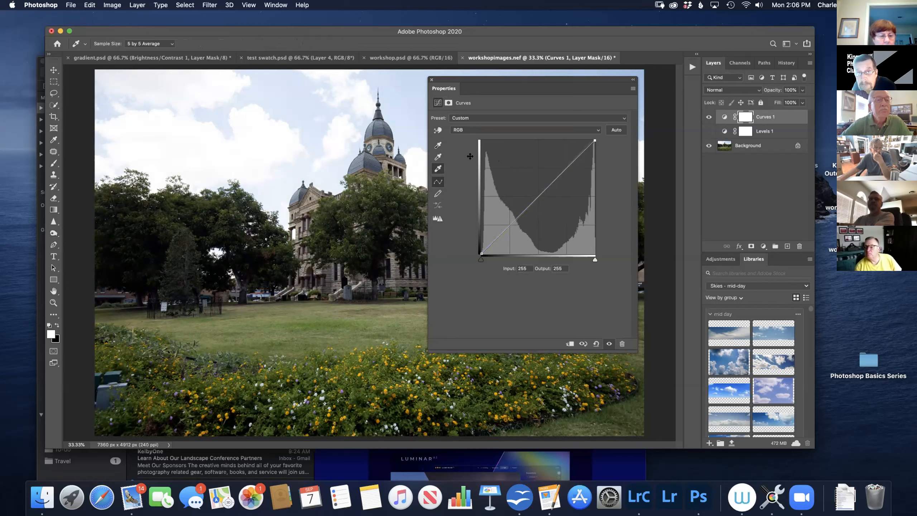
- Draw freehand strokes across the RGB curve with the pencil, and redraw its shadows and midtones after moving the properties lower
{"action": "left_click", "coordinate": [437, 195]}
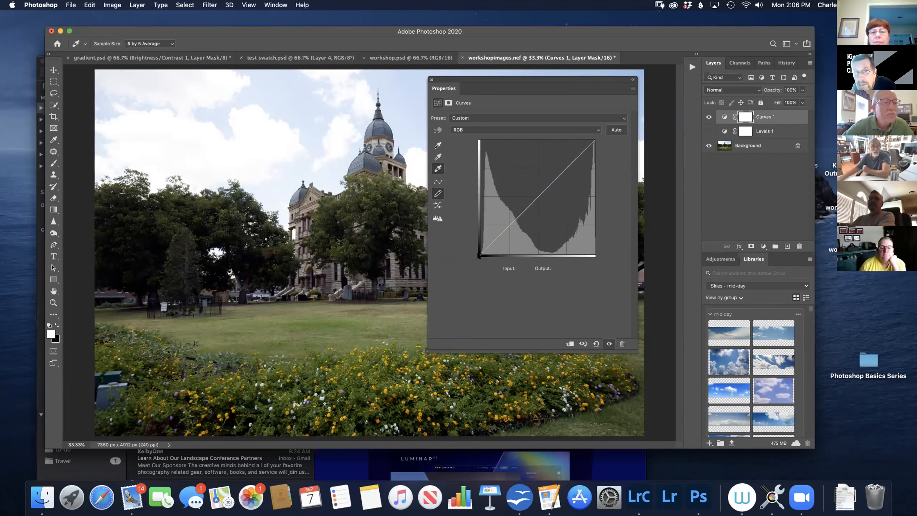
{"action": "mouse_move", "coordinate": [491, 197]}
{"action": "left_mouse_down"}
{"action": "mouse_move", "coordinate": [522, 246]}
{"action": "mouse_move", "coordinate": [534, 171]}
{"action": "mouse_move", "coordinate": [554, 168]}
{"action": "mouse_move", "coordinate": [568, 209]}
{"action": "mouse_move", "coordinate": [590, 143]}
{"action": "left_mouse_up"}
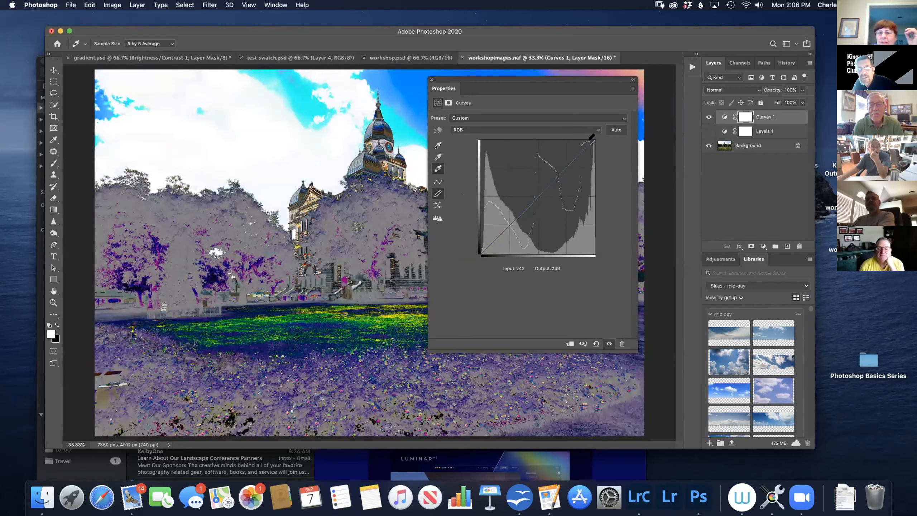
{"action": "left_click_drag", "start_coordinate": [501, 82], "coordinate": [503, 164]}
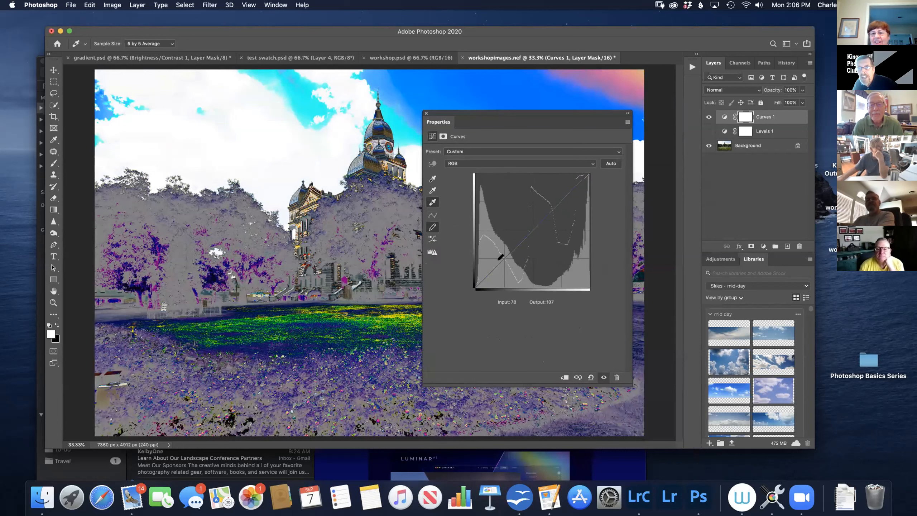
{"action": "left_click_drag", "start_coordinate": [477, 281], "coordinate": [513, 249]}
{"action": "mouse_move", "coordinate": [529, 215]}
{"action": "left_mouse_down"}
{"action": "mouse_move", "coordinate": [553, 214]}
{"action": "mouse_move", "coordinate": [564, 185]}
{"action": "left_mouse_up"}
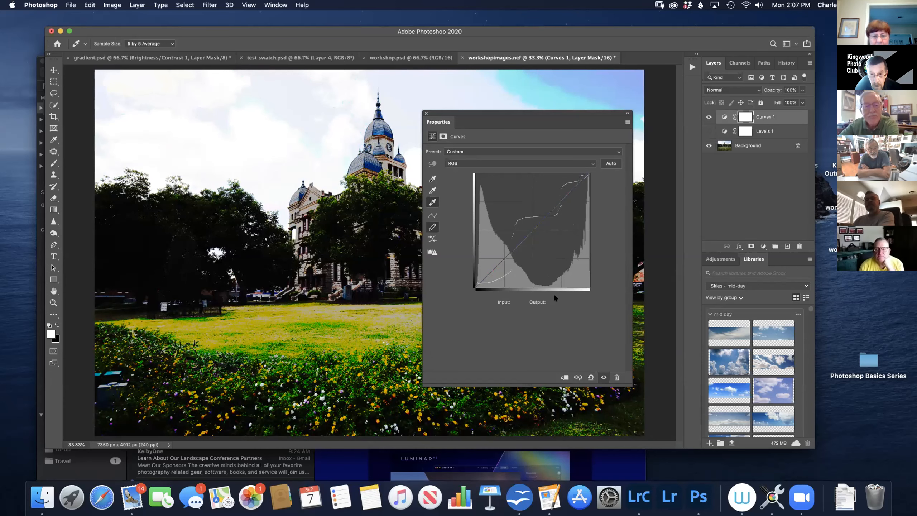
- Compare the photo with and without the hand-drawn Curves 1 adjustment, leaving the layer visible
{"action": "key", "text": "alt"}
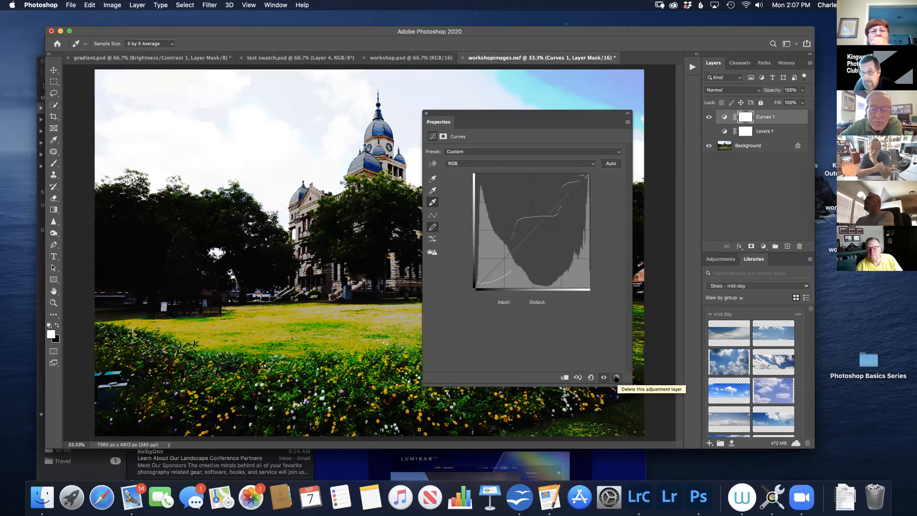
{"action": "left_click", "coordinate": [603, 377]}
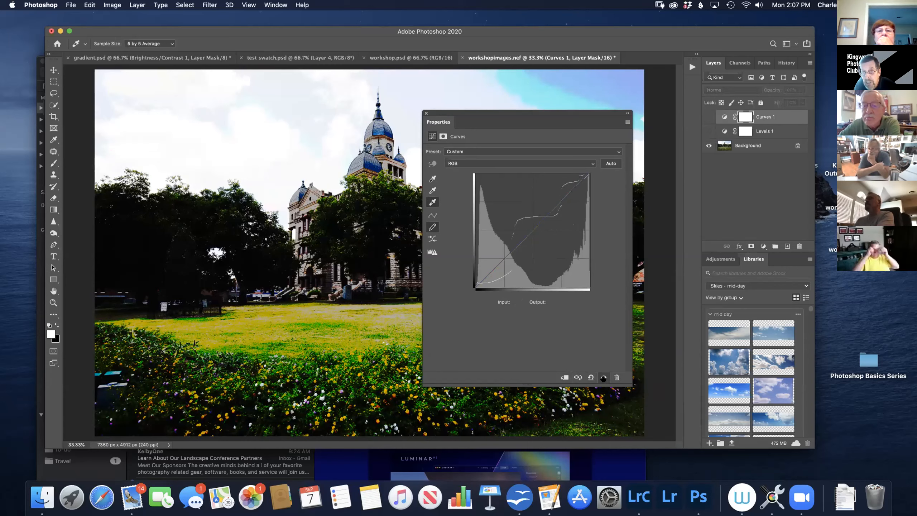
{"action": "left_click", "coordinate": [603, 378]}
{"action": "left_click", "coordinate": [603, 378]}
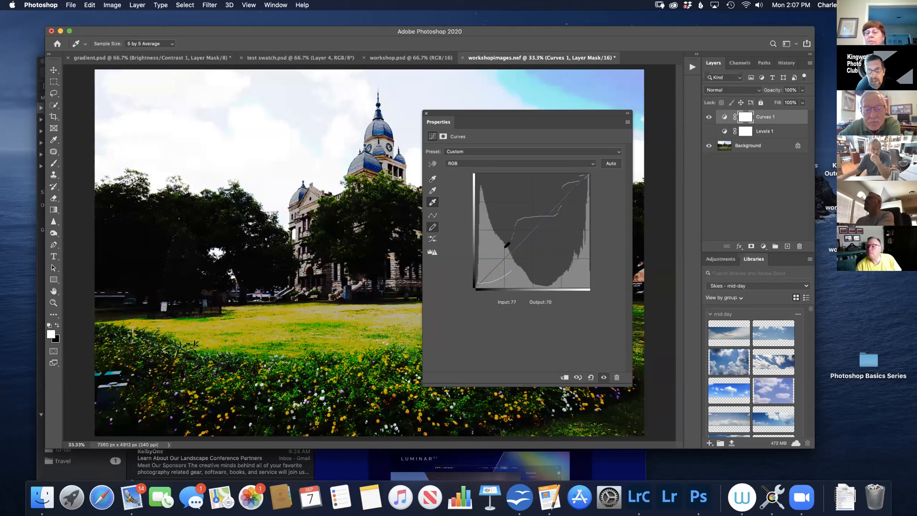
- Return the hand-drawn curve to editable points, and apply the Auto correction to it
{"action": "left_click", "coordinate": [432, 215]}
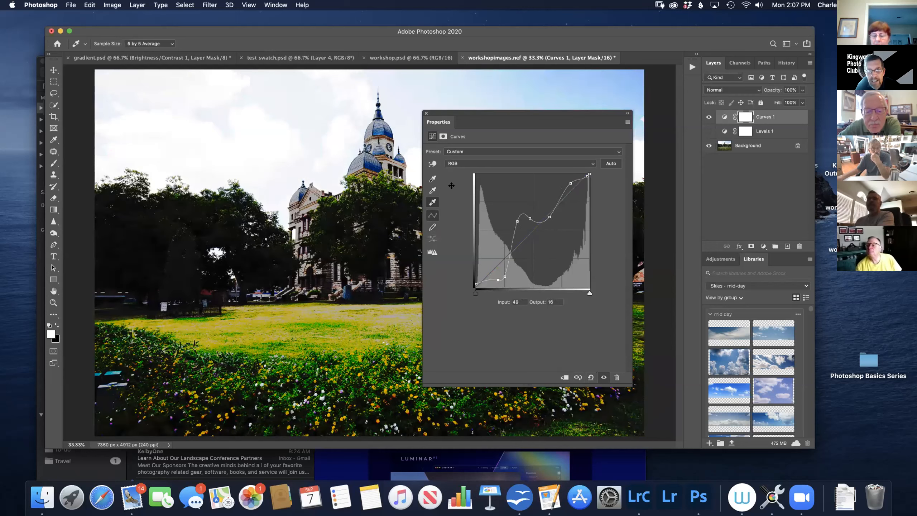
{"action": "left_click", "coordinate": [609, 163]}
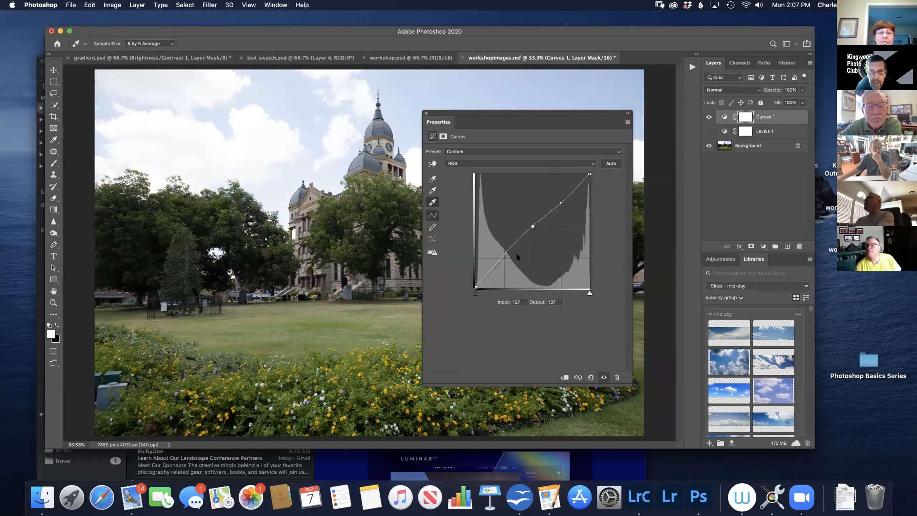
- Reshape the curve into an S by setting the shadow point to about input 78, output 64, shifting the midpoint, and setting highlights to 184/194
{"action": "left_click_drag", "start_coordinate": [502, 251], "coordinate": [507, 256]}
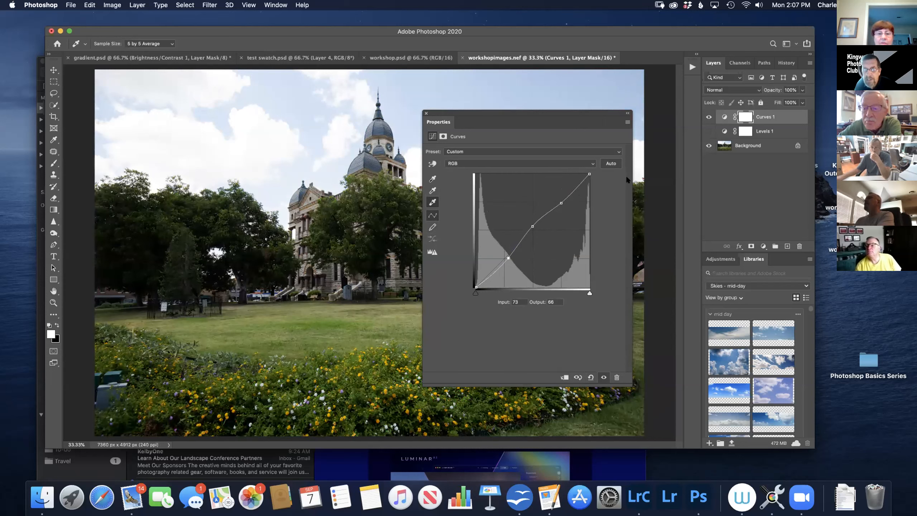
{"action": "left_click", "coordinate": [532, 226]}
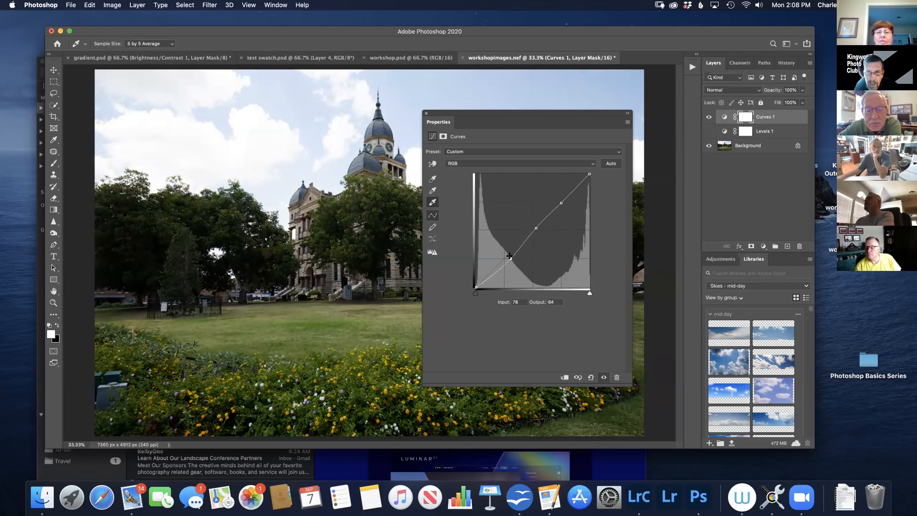
{"action": "left_click_drag", "start_coordinate": [556, 199], "coordinate": [553, 197]}
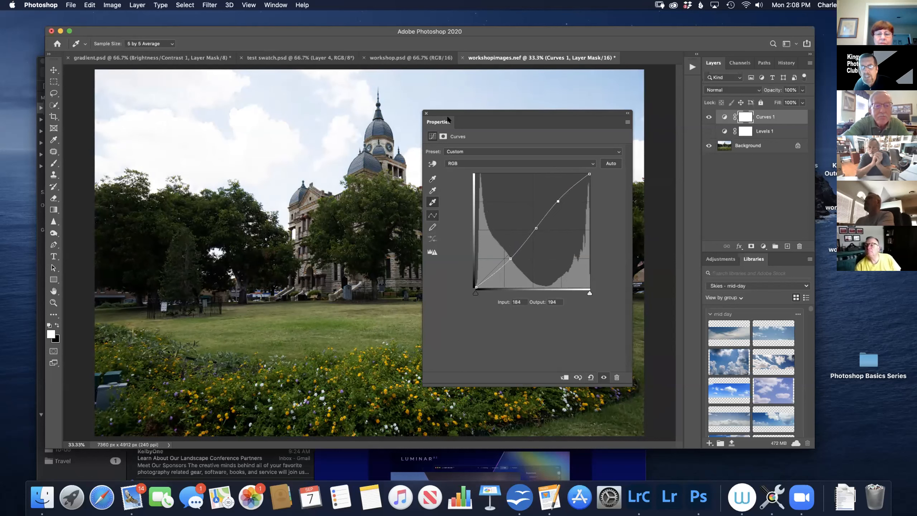
- Dock the floating Curves properties below the layers, and examine the photo's list of history states
{"action": "left_click_drag", "start_coordinate": [454, 122], "coordinate": [716, 259]}
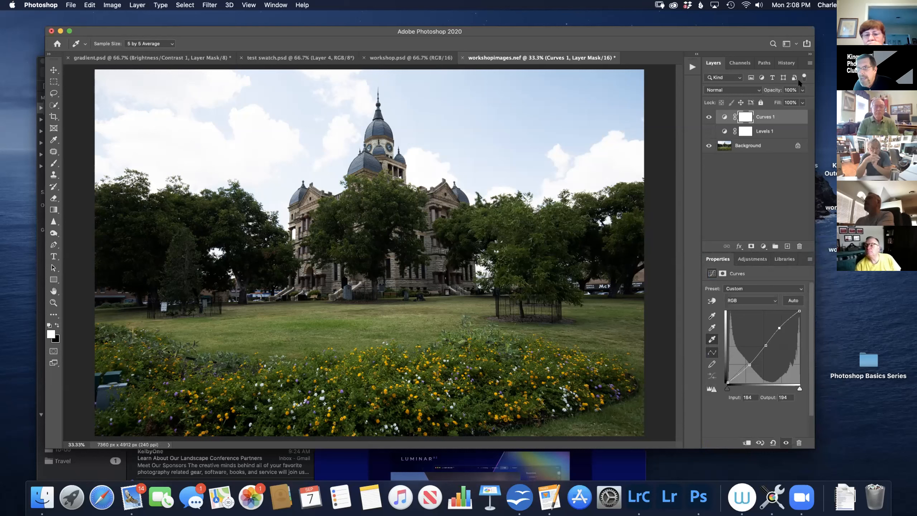
{"action": "left_click", "coordinate": [785, 64]}
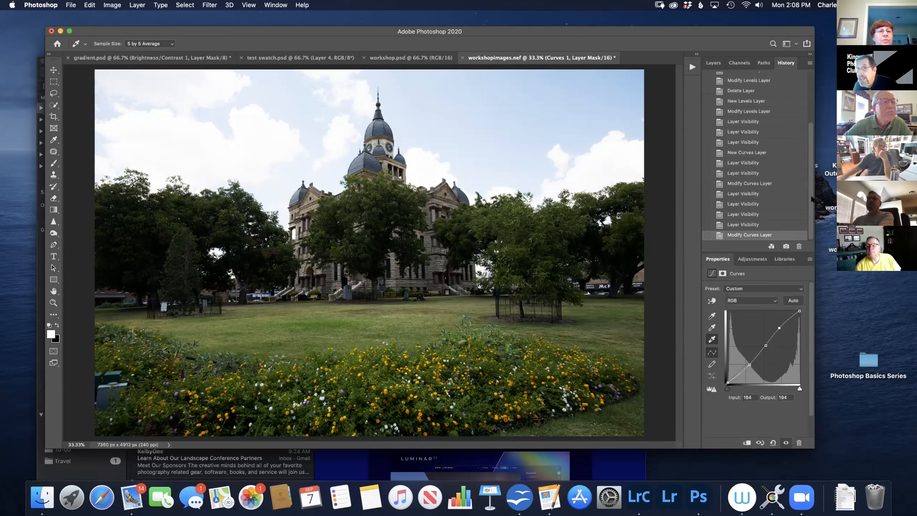
{"action": "scroll", "coordinate": [806, 167], "scroll_direction": "up", "scroll_amount": 3}
{"action": "scroll", "coordinate": [805, 156], "scroll_direction": "up", "scroll_amount": 3}
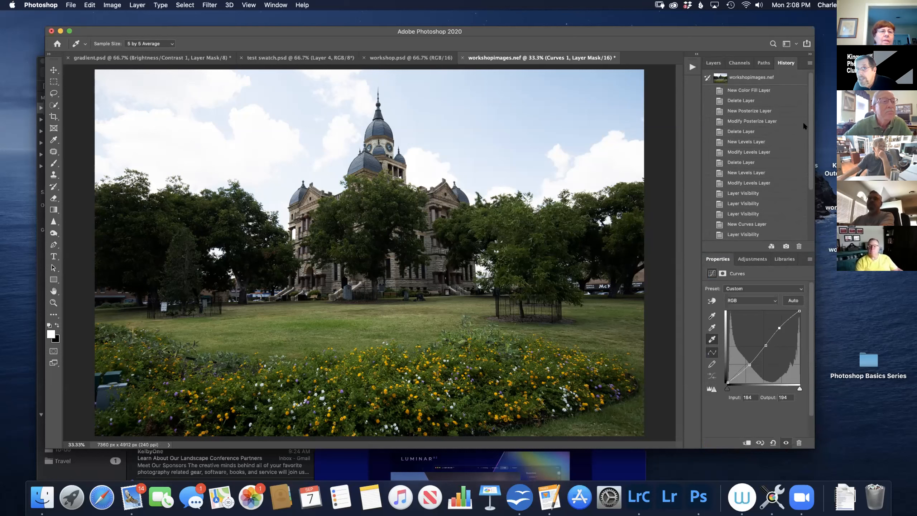
{"action": "scroll", "coordinate": [808, 123], "scroll_direction": "down", "scroll_amount": 5}
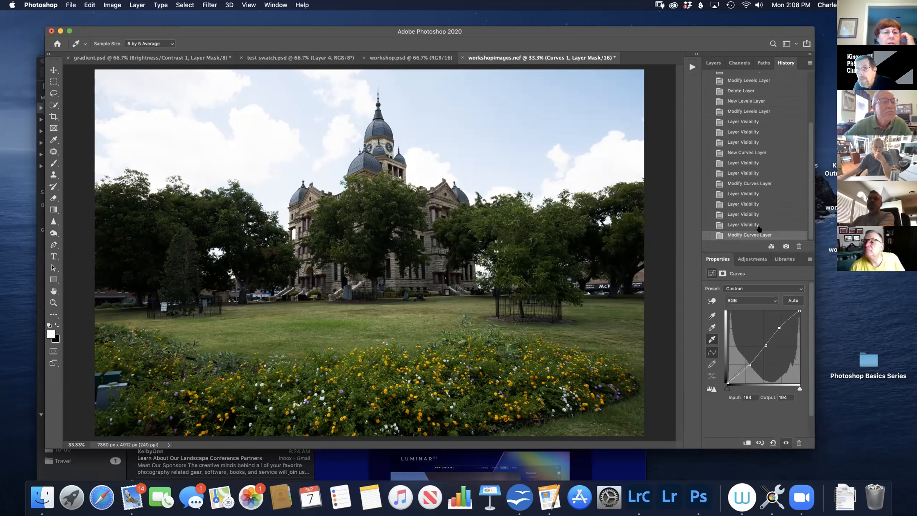
- Step back through the history states to before the first Curves edit, return to the latest state, and show the layers again
{"action": "left_click", "coordinate": [751, 224]}
{"action": "left_click", "coordinate": [751, 214]}
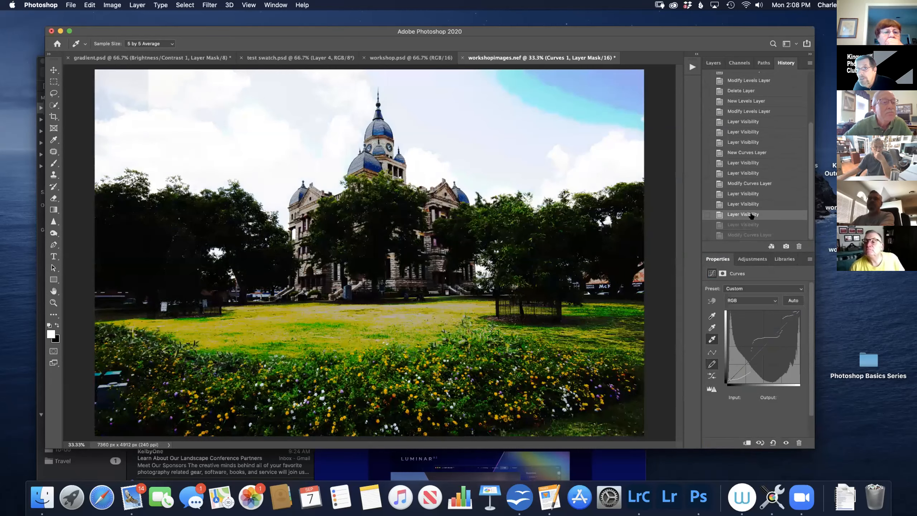
{"action": "left_click", "coordinate": [752, 204]}
{"action": "left_click", "coordinate": [755, 194]}
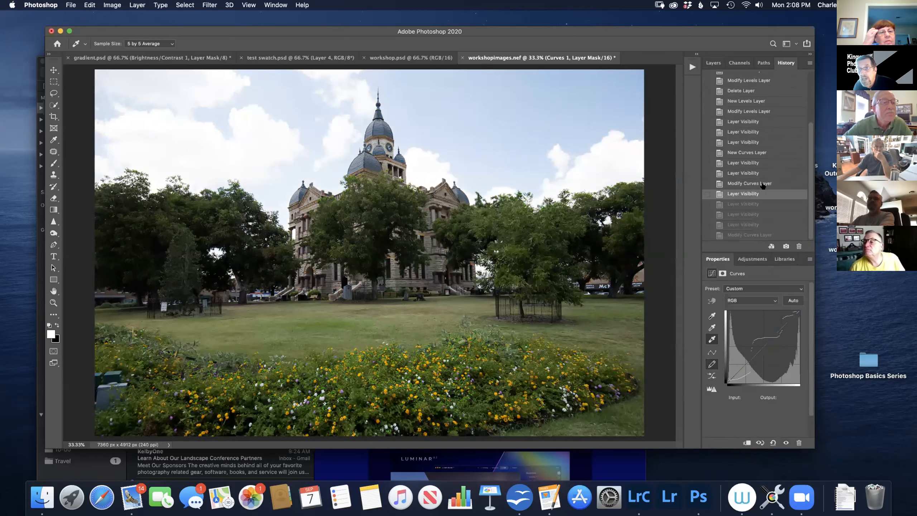
{"action": "left_click", "coordinate": [762, 183]}
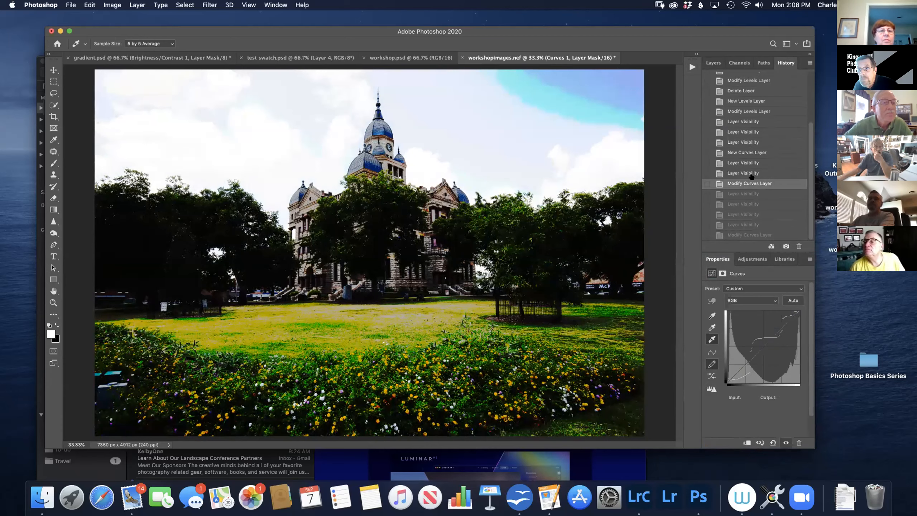
{"action": "left_click", "coordinate": [751, 174]}
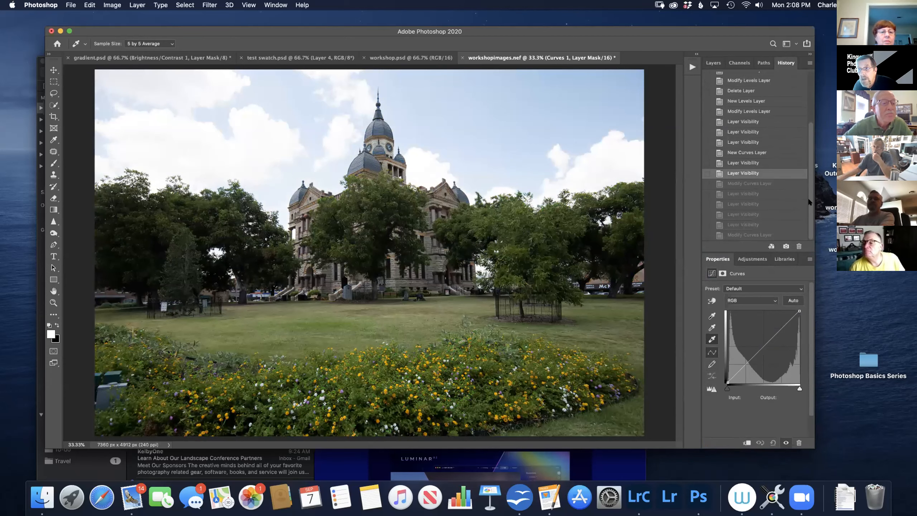
{"action": "left_click", "coordinate": [776, 235]}
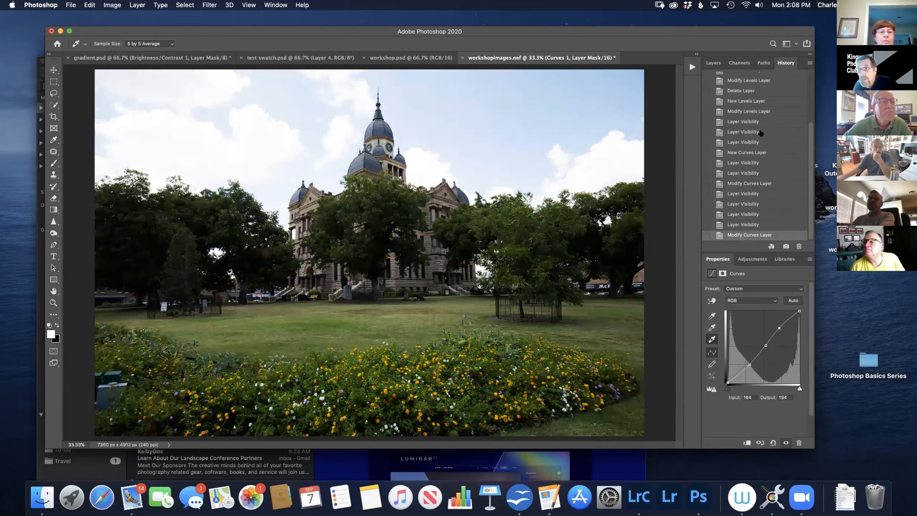
{"action": "left_click", "coordinate": [714, 63]}
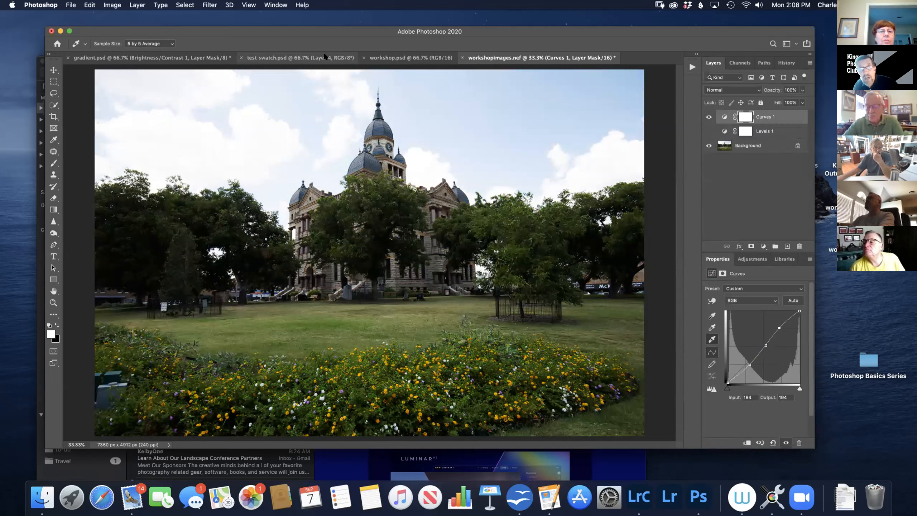
{"action": "left_click", "coordinate": [112, 4]}
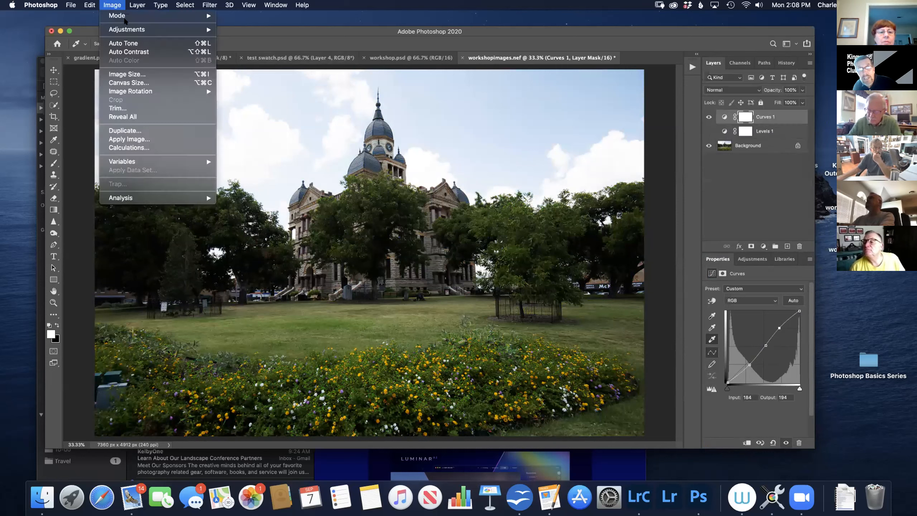
{"action": "mouse_move", "coordinate": [139, 32]}
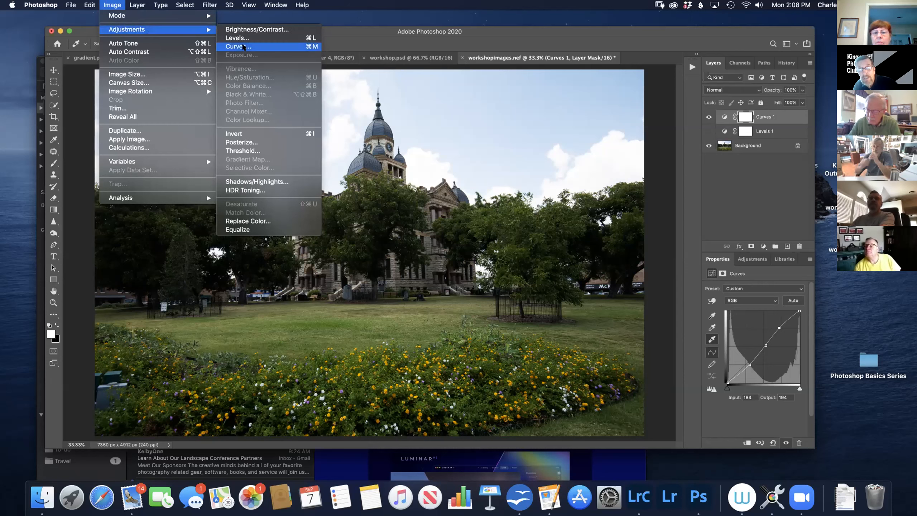
{"action": "left_click", "coordinate": [348, 33]}
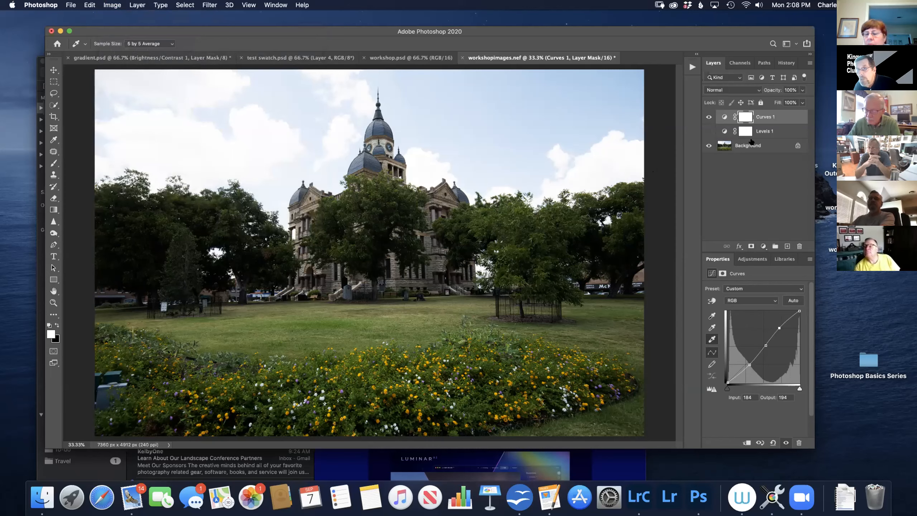
- Compare the photo with and without the Curves 1 layer, leaving it visible with its adjustment selected instead of its mask
{"action": "left_click", "coordinate": [708, 118]}
{"action": "left_click", "coordinate": [708, 117]}
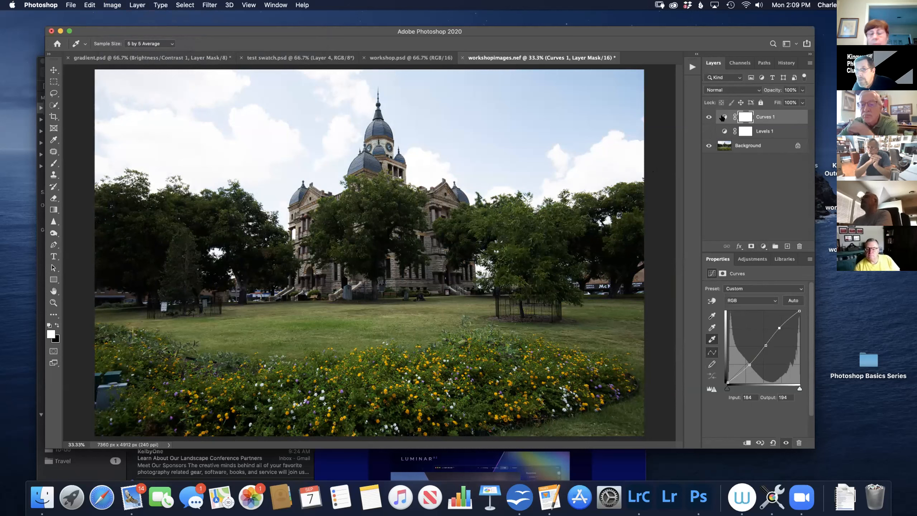
{"action": "left_click", "coordinate": [722, 117]}
{"action": "key", "text": "o"}
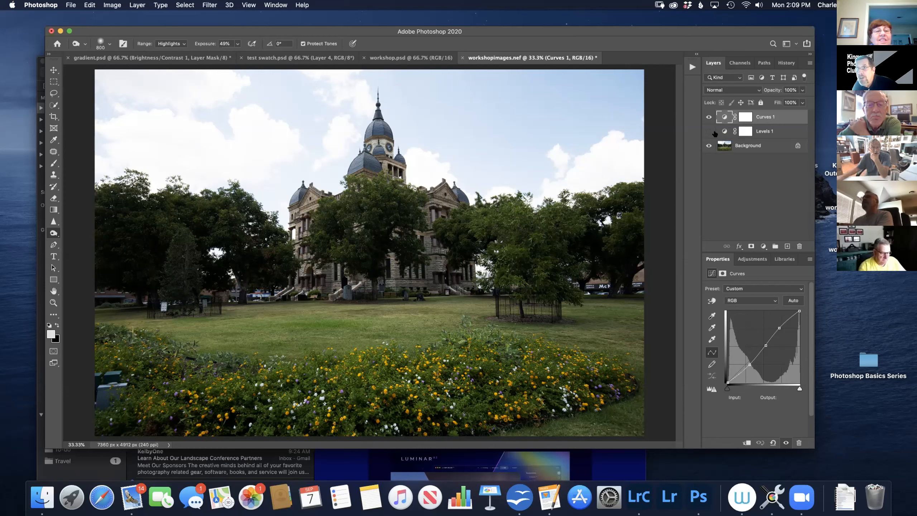
- Compare Levels 1 against Curves 1 on the photo, and delete the Levels 1 layer while keeping Curves 1 visible
{"action": "left_click", "coordinate": [779, 132]}
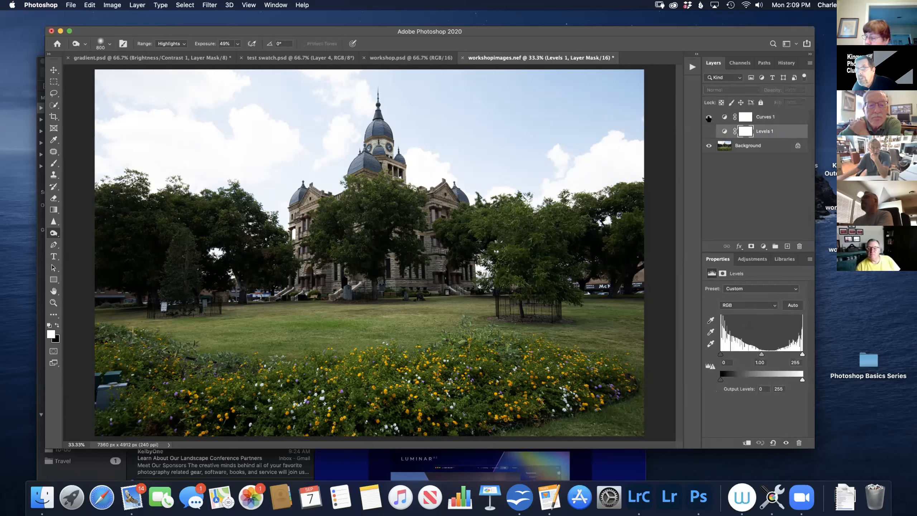
{"action": "left_click", "coordinate": [708, 132]}
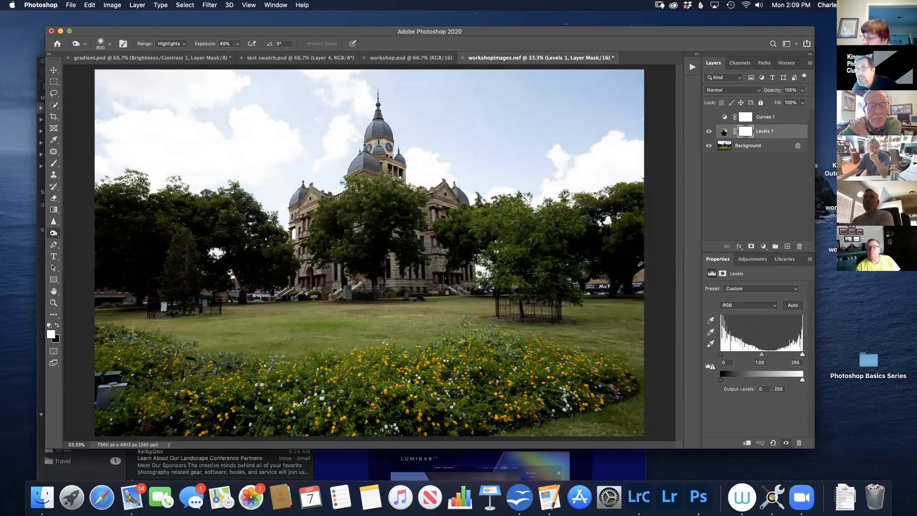
{"action": "left_click", "coordinate": [724, 132]}
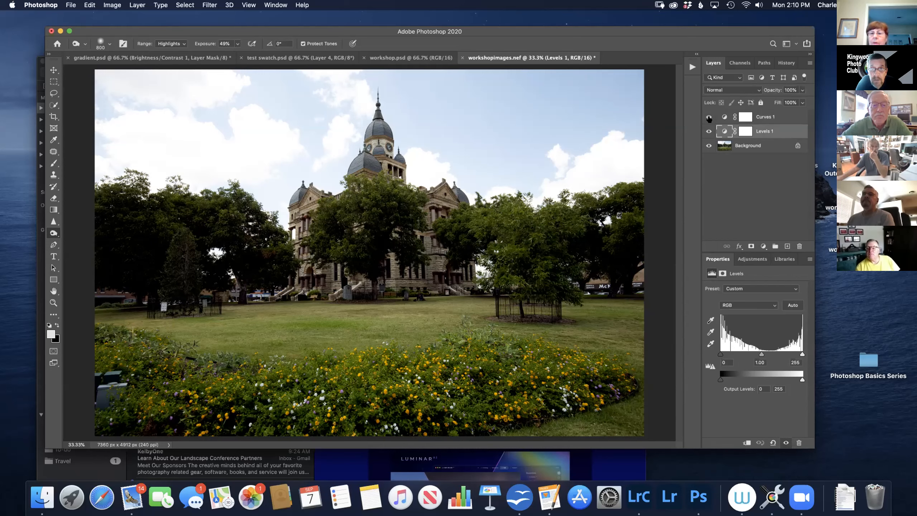
{"action": "left_click", "coordinate": [708, 117]}
{"action": "left_click", "coordinate": [709, 132]}
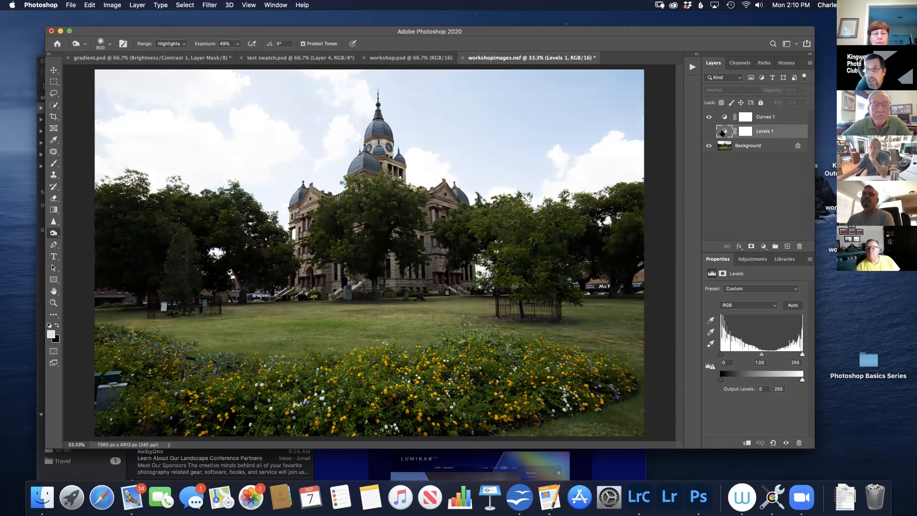
{"action": "left_click_drag", "start_coordinate": [724, 130], "coordinate": [799, 247]}
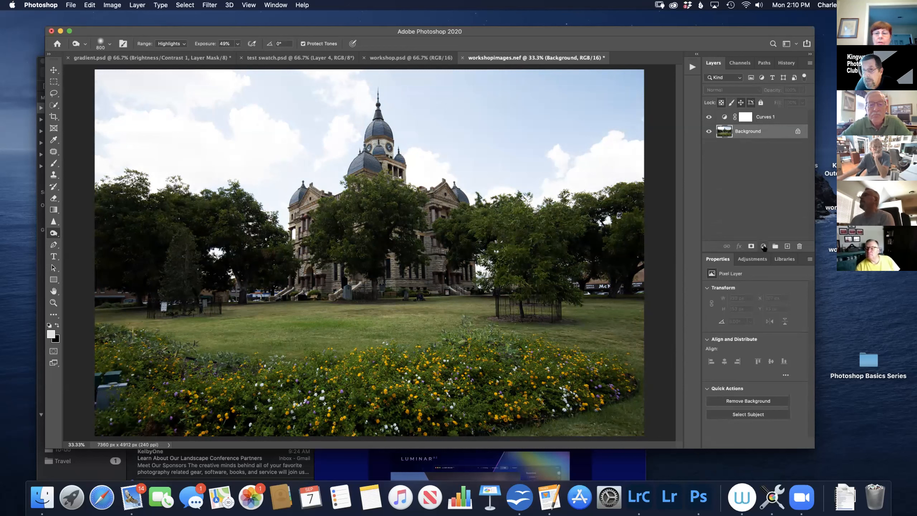
- Add a Hue/Saturation adjustment layer above the Background, and delete it
{"action": "left_click", "coordinate": [763, 246]}
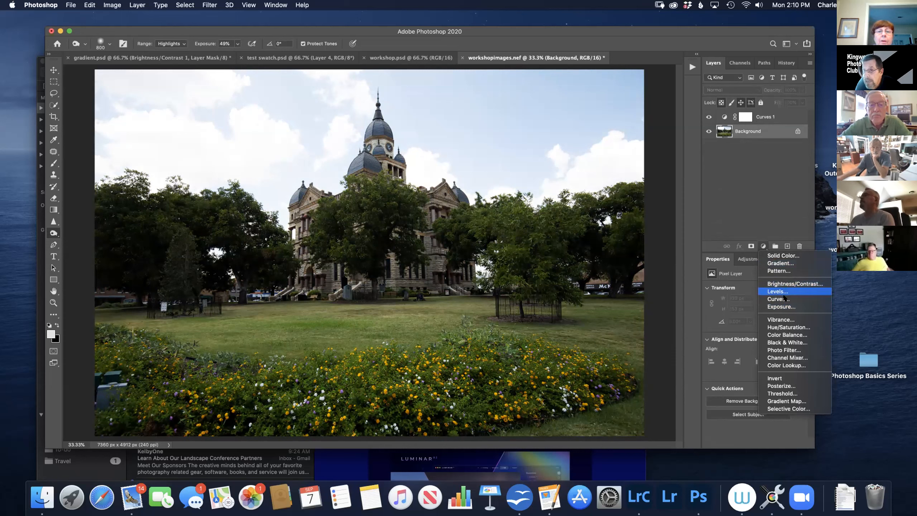
{"action": "left_click", "coordinate": [792, 328]}
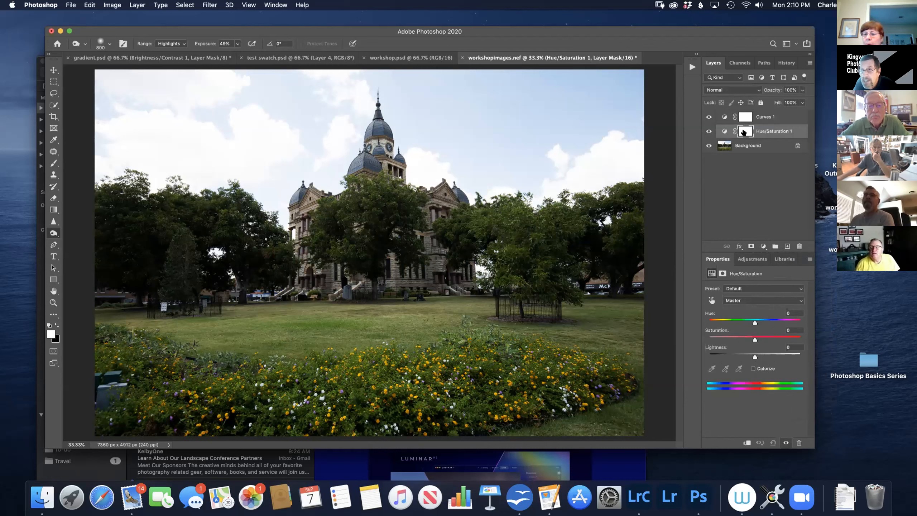
{"action": "left_click_drag", "start_coordinate": [724, 132], "coordinate": [800, 247]}
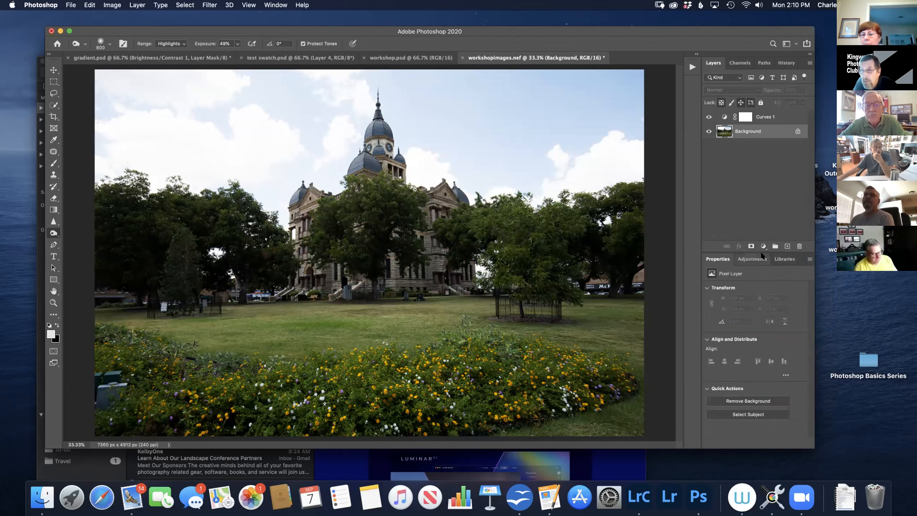
- Add a Vibrance adjustment layer between the Background and Curves 1
{"action": "left_click", "coordinate": [763, 247]}
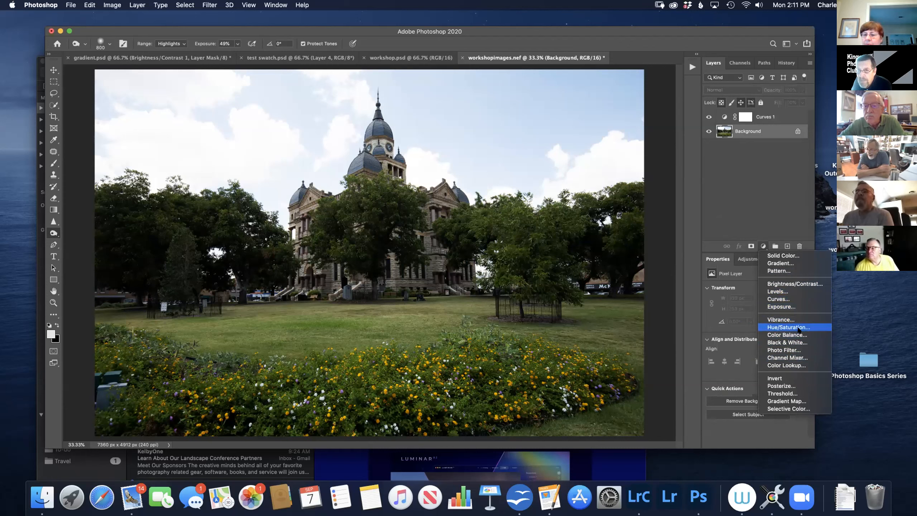
{"action": "left_click", "coordinate": [780, 319]}
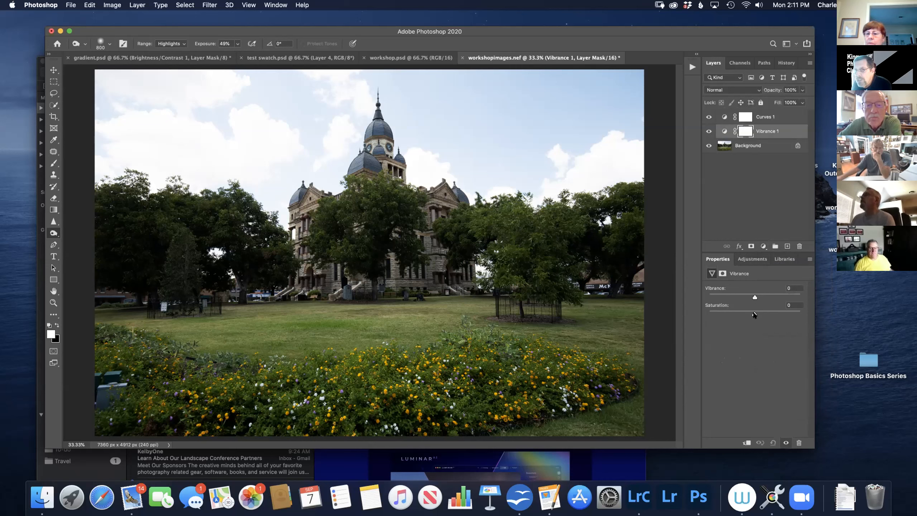
- Try raising the Vibrance layer's saturation to +61 and +86, resetting it to 0 after each trial
{"action": "left_click_drag", "start_coordinate": [759, 313], "coordinate": [774, 312]}
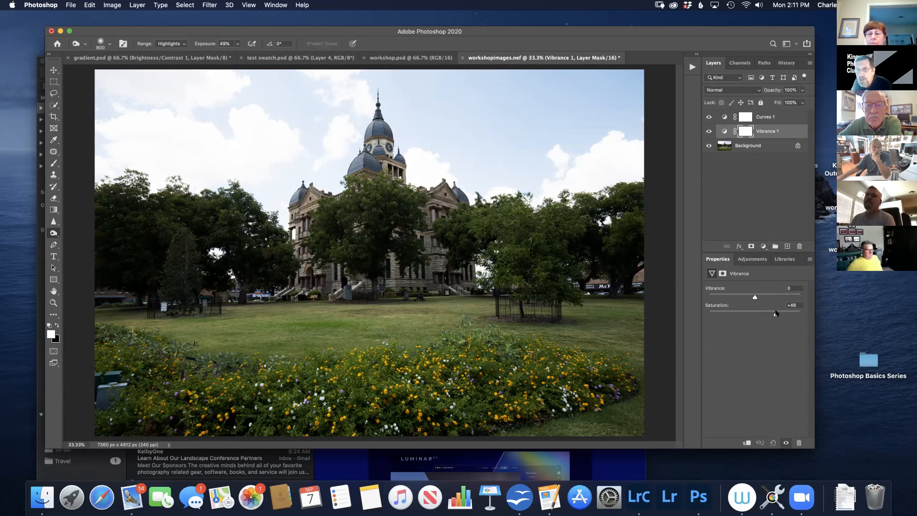
{"action": "left_click_drag", "start_coordinate": [791, 308], "coordinate": [780, 313]}
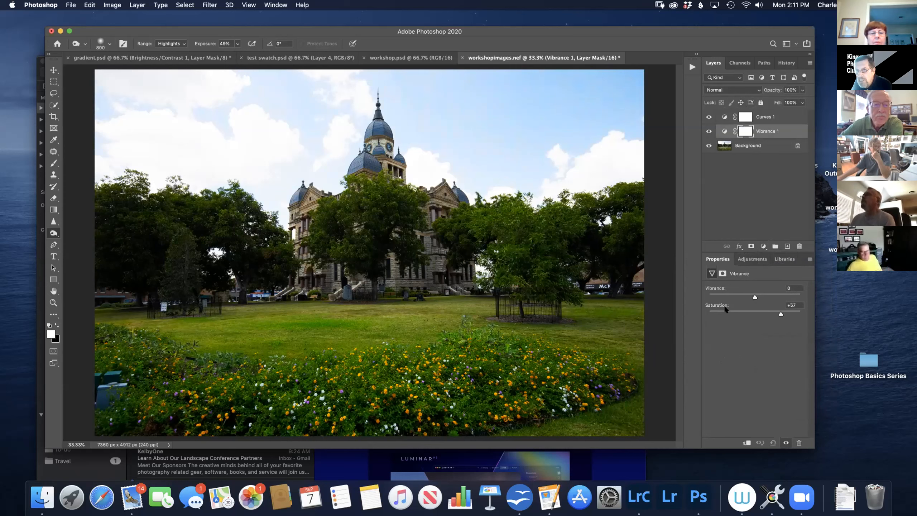
{"action": "left_click_drag", "start_coordinate": [781, 314], "coordinate": [782, 314]}
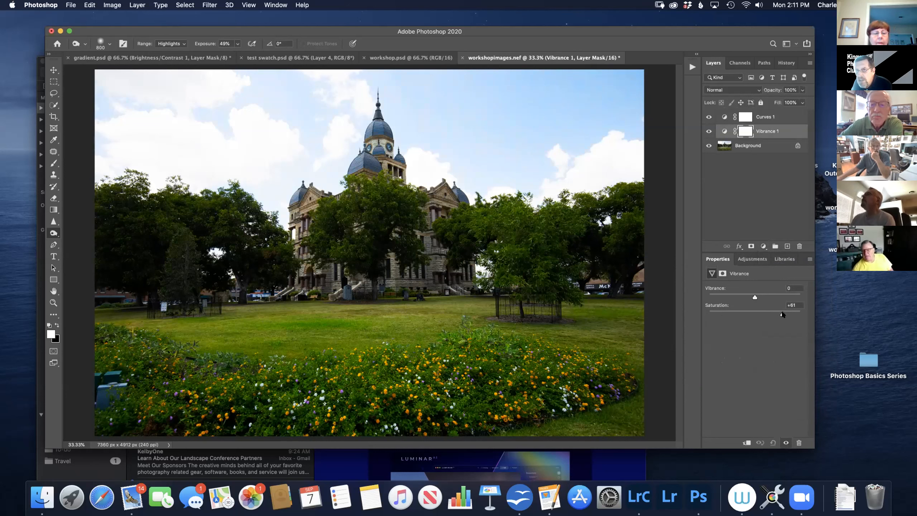
{"action": "double_click", "coordinate": [717, 306]}
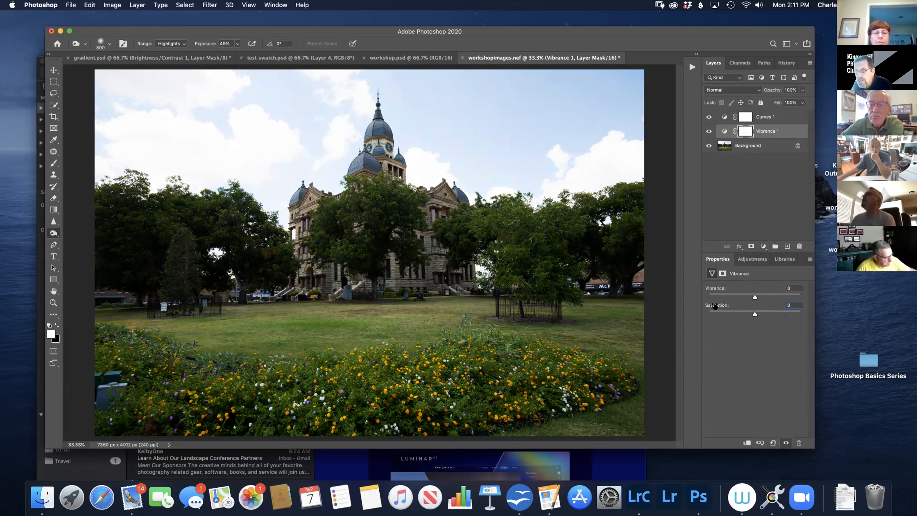
{"action": "left_click_drag", "start_coordinate": [753, 314], "coordinate": [789, 315]}
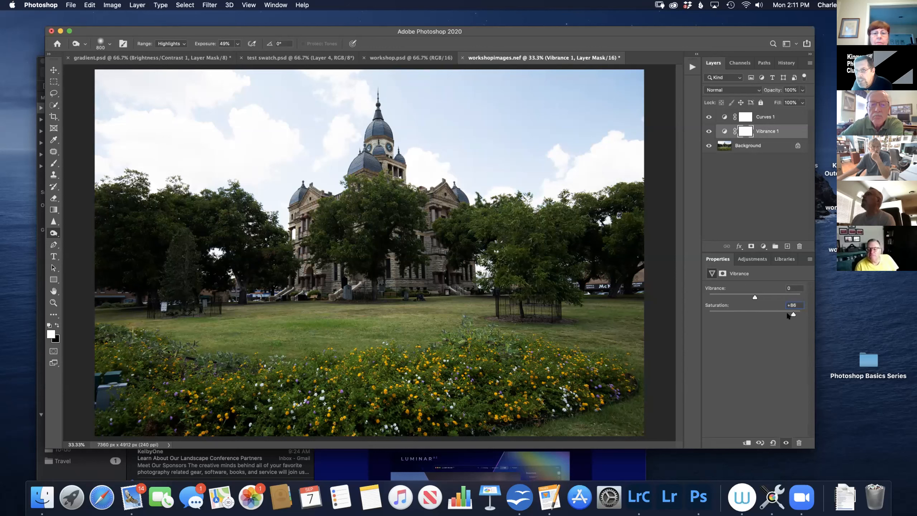
{"action": "double_click", "coordinate": [715, 305]}
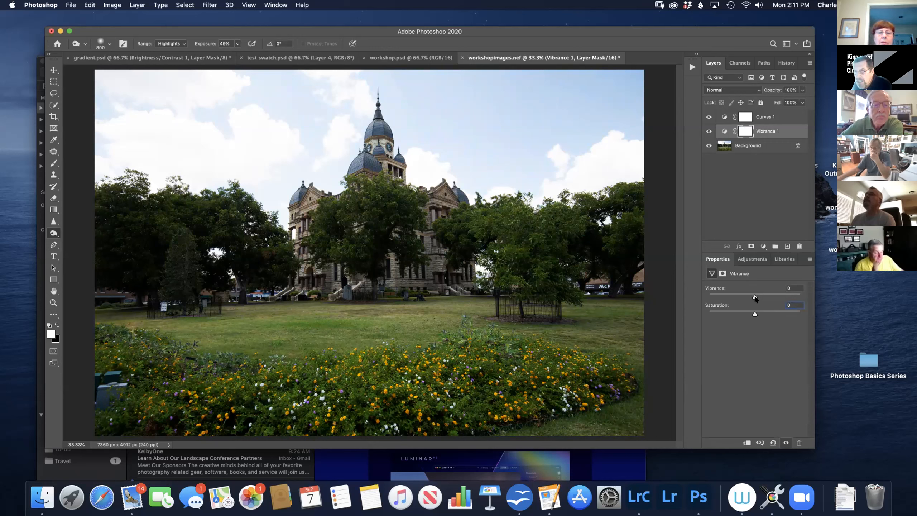
- Try a vibrance of +46 on the Vibrance layer, and set it to +25
{"action": "left_click_drag", "start_coordinate": [754, 298], "coordinate": [775, 297]}
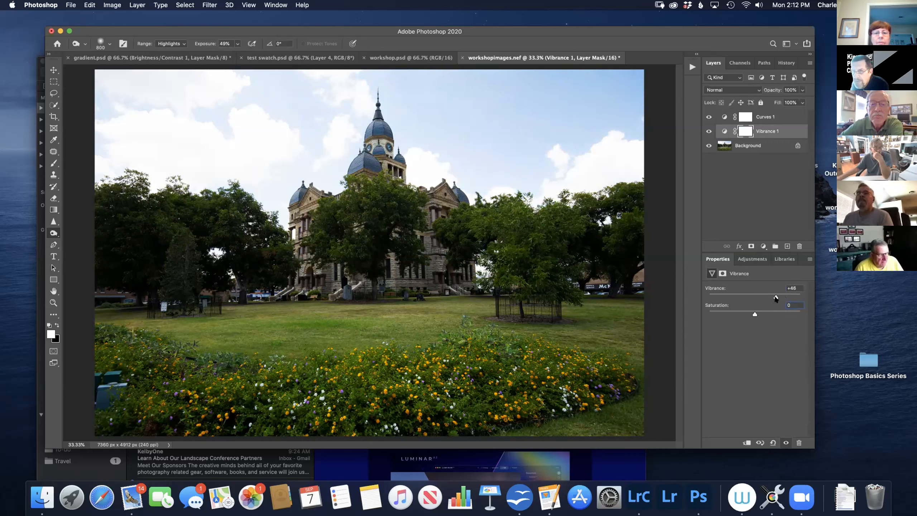
{"action": "left_click_drag", "start_coordinate": [776, 298], "coordinate": [765, 297]}
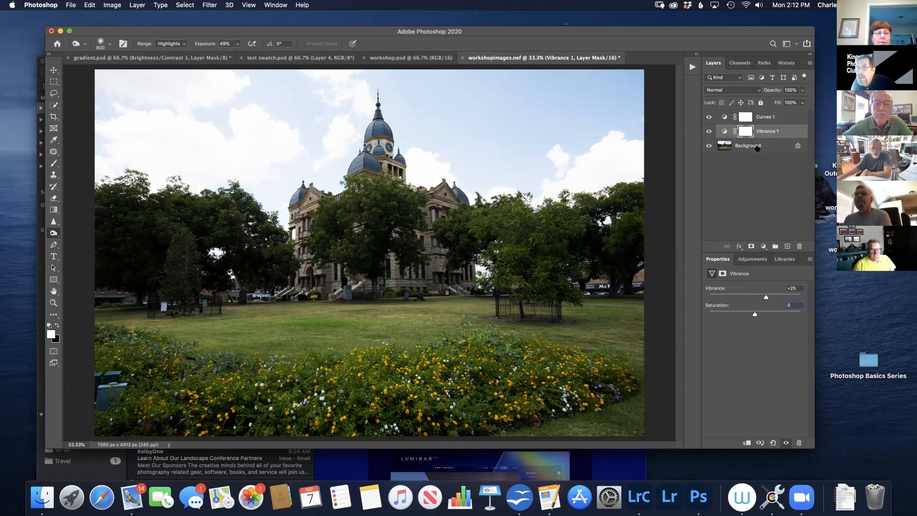
- Add a new empty layer directly above the Background
{"action": "left_click", "coordinate": [757, 147]}
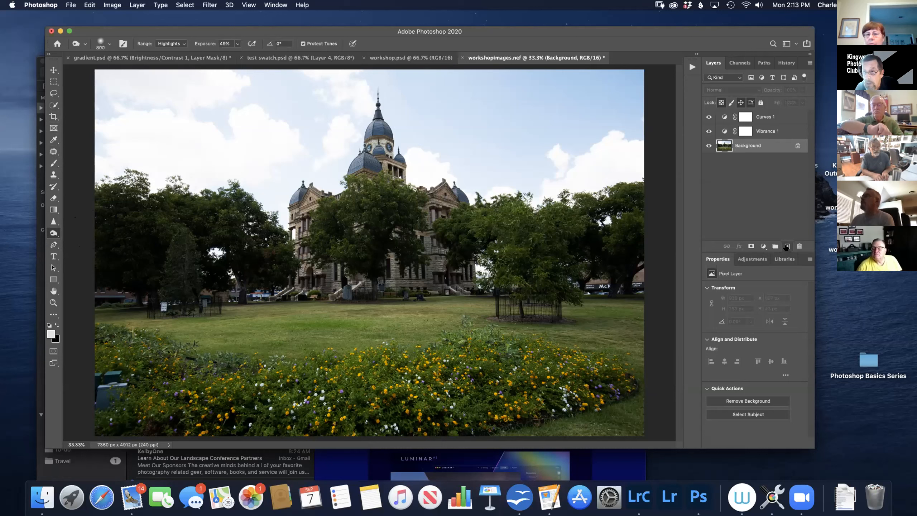
{"action": "left_click", "coordinate": [787, 246]}
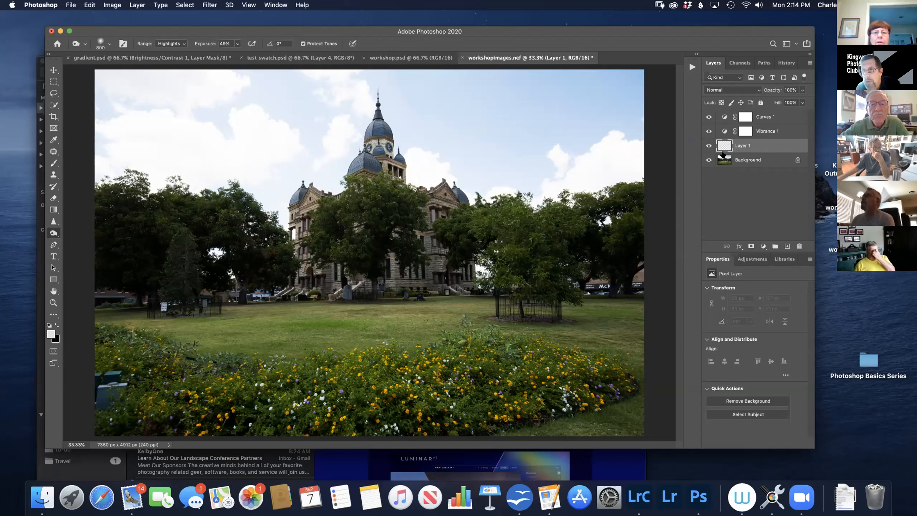
- Choose the Clone Stamp tool for the empty Layer 1 and enlarge its brush to 400
{"action": "left_click", "coordinate": [53, 176]}
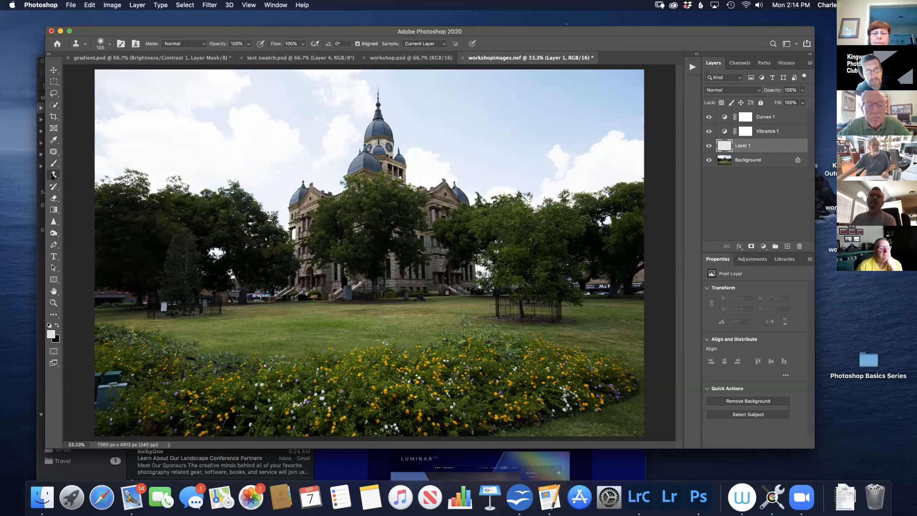
{"action": "left_click", "coordinate": [81, 175]}
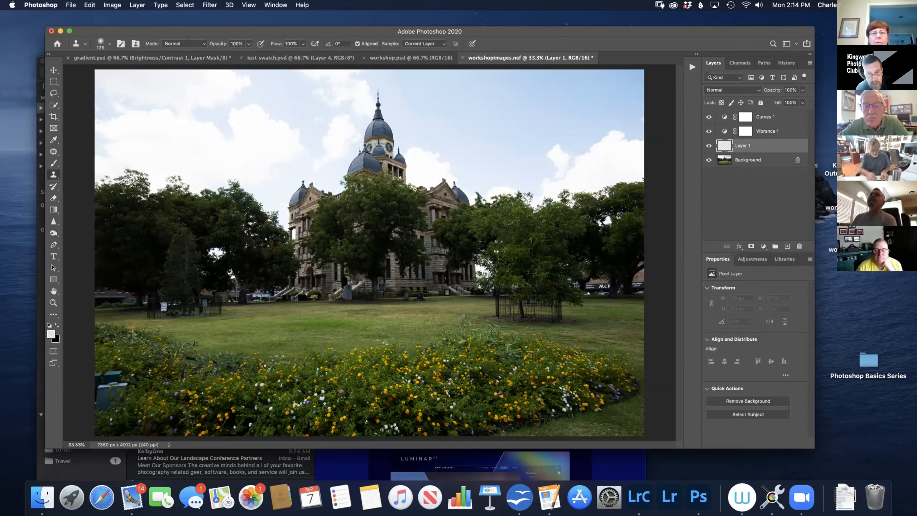
{"action": "key", "text": "bracketright"}
{"action": "key", "text": "bracketright"}
{"action": "key", "text": "bracketright"}
{"action": "key", "text": "bracketright"}
{"action": "key", "text": "bracketright"}
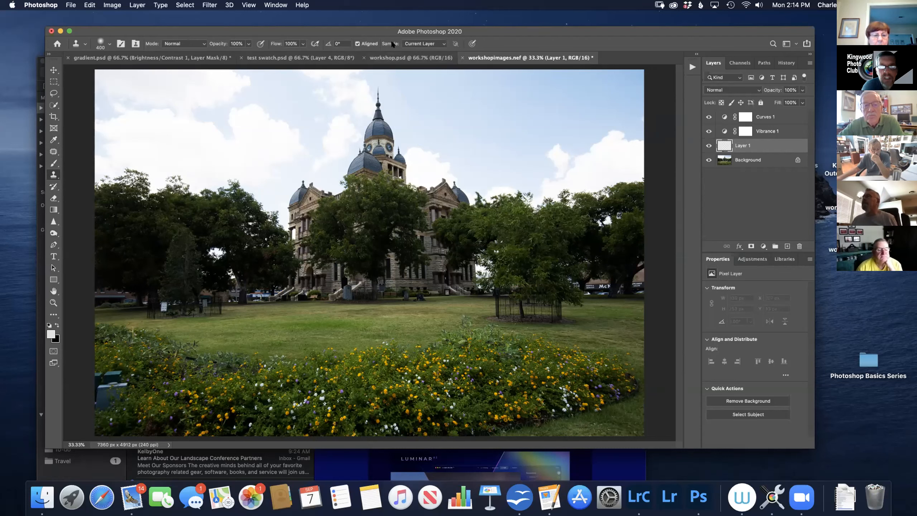
- Set the Clone Stamp's sample source to Current & Below, comparing it with Current Layer
{"action": "left_click", "coordinate": [407, 44]}
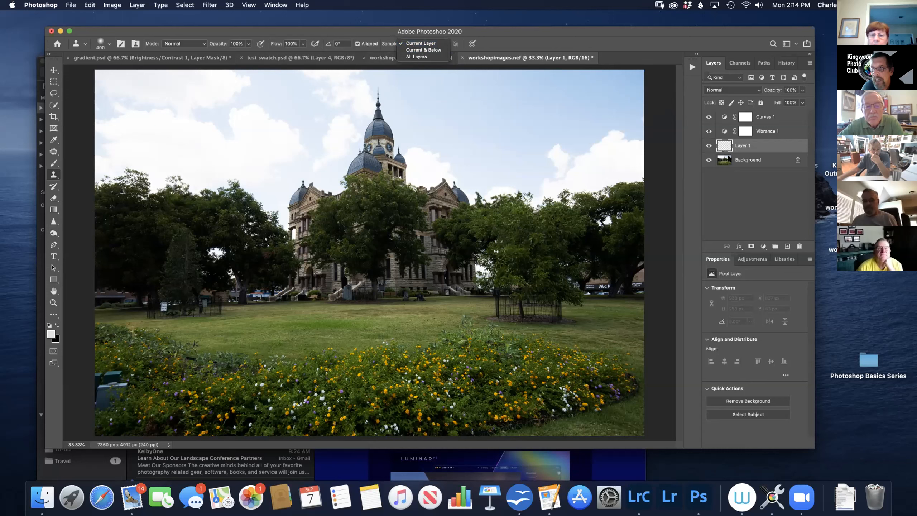
{"action": "left_click", "coordinate": [429, 50]}
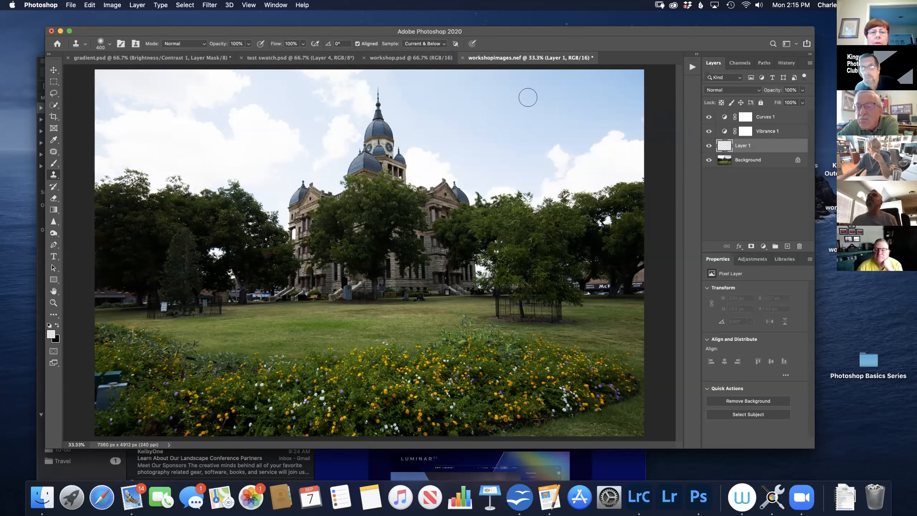
{"action": "left_click", "coordinate": [434, 44]}
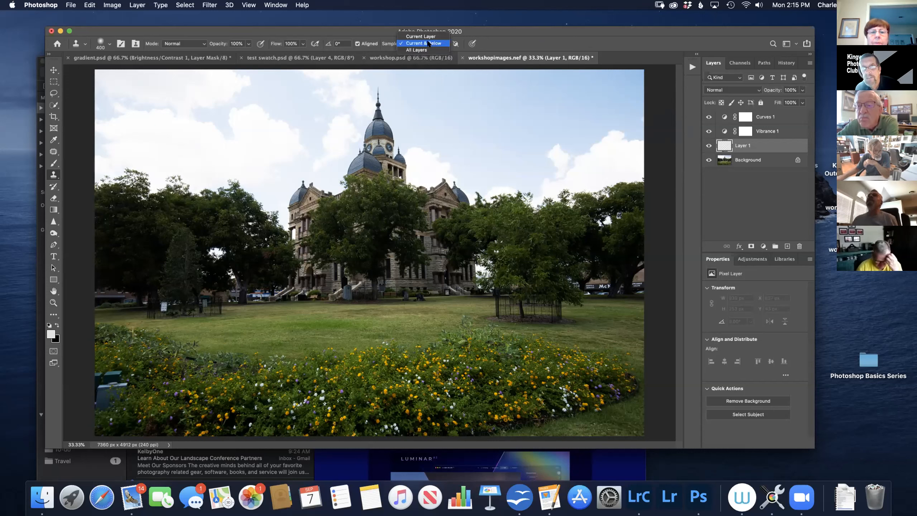
{"action": "left_click", "coordinate": [428, 36]}
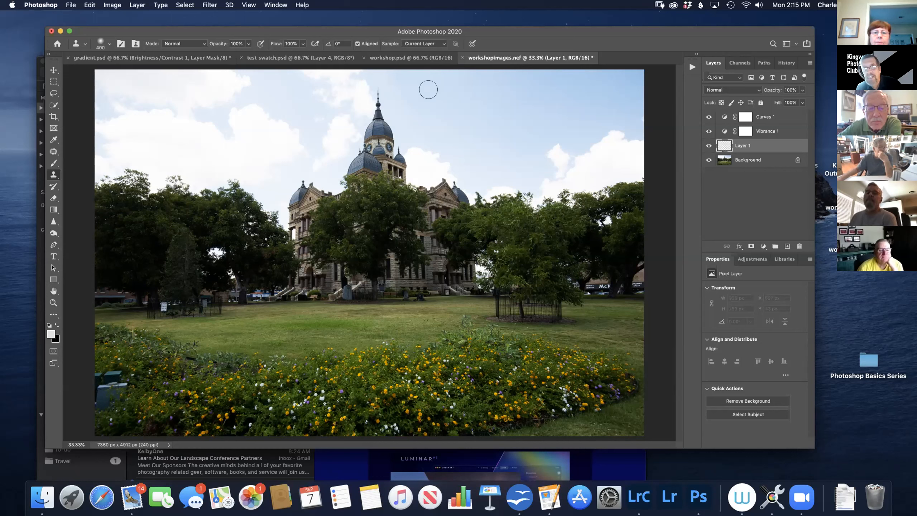
{"action": "left_click", "coordinate": [427, 43]}
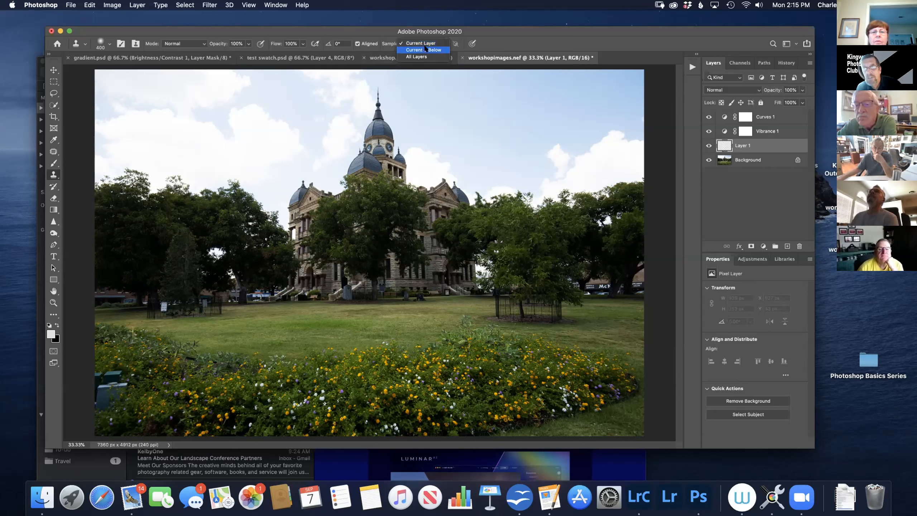
{"action": "left_click", "coordinate": [423, 50]}
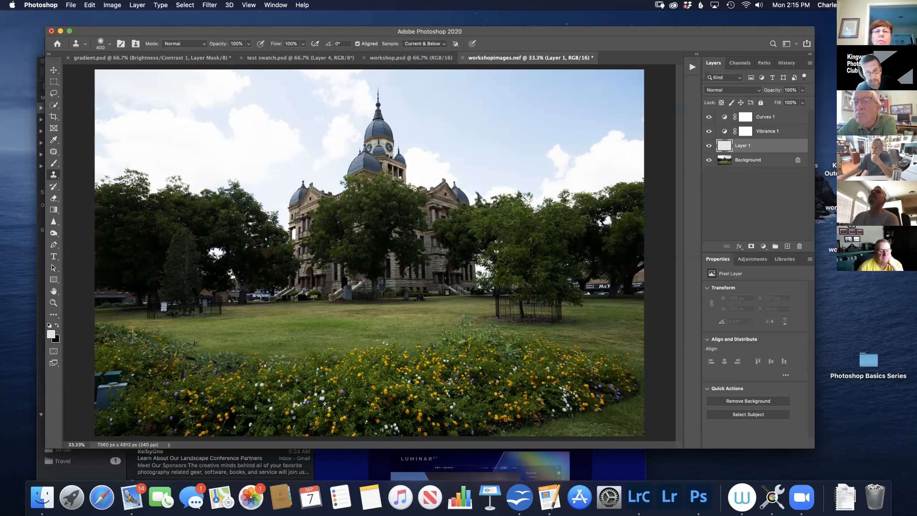
- Clone nearby flowers and foliage onto Layer 1 over the green utility boxes in the flower bed's lower-left corner
{"action": "left_click", "coordinate": [116, 389]}
{"action": "left_click", "coordinate": [123, 384]}
{"action": "left_click", "coordinate": [109, 372]}
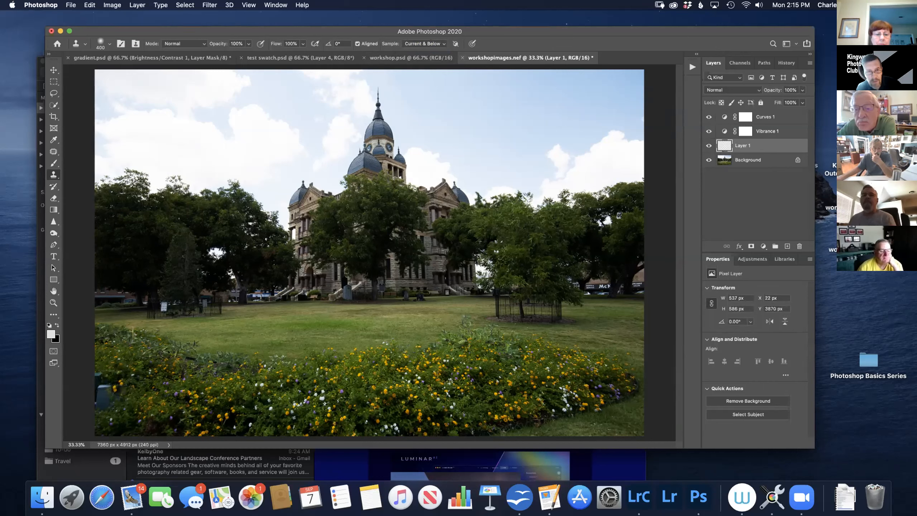
{"action": "left_click", "coordinate": [136, 396]}
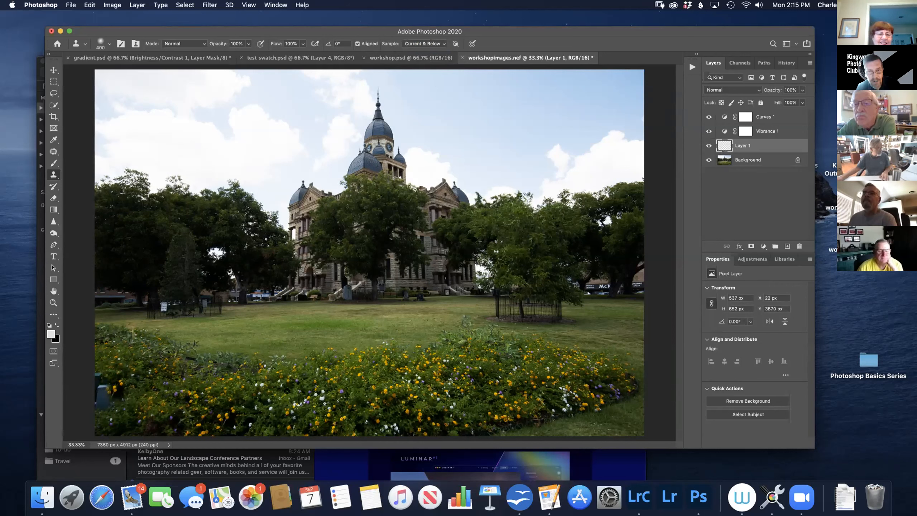
{"action": "left_click", "coordinate": [104, 396]}
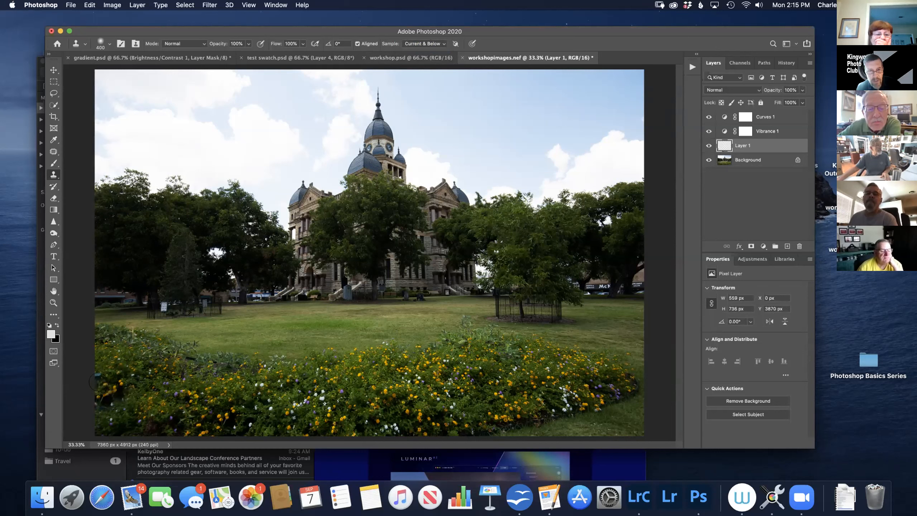
{"action": "left_click", "coordinate": [392, 292]}
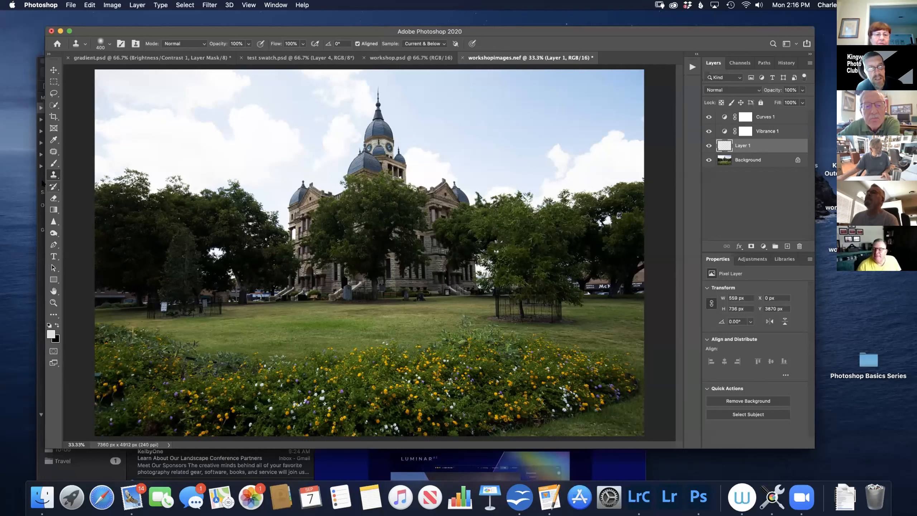
{"action": "left_click", "coordinate": [53, 175]}
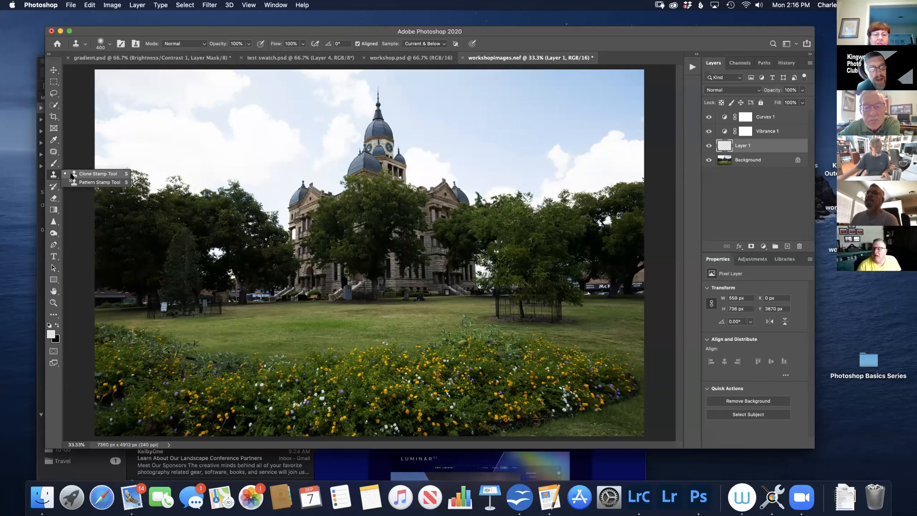
{"action": "left_click", "coordinate": [72, 175]}
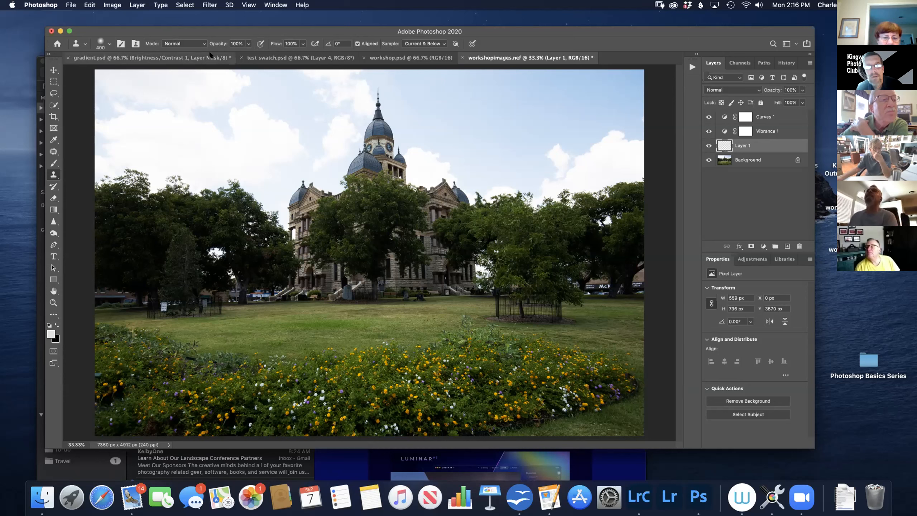
{"action": "left_click_drag", "start_coordinate": [143, 148], "coordinate": [196, 164]}
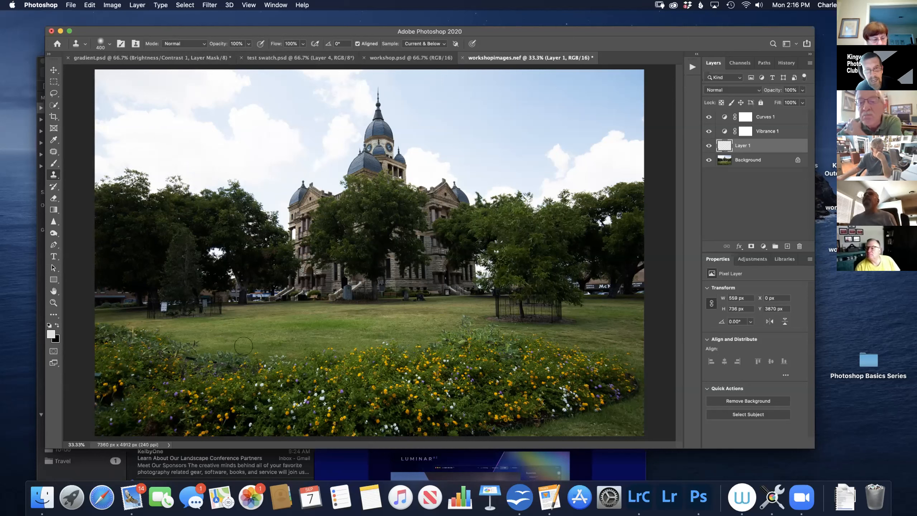
{"action": "left_click", "coordinate": [280, 132], "text": "alt"}
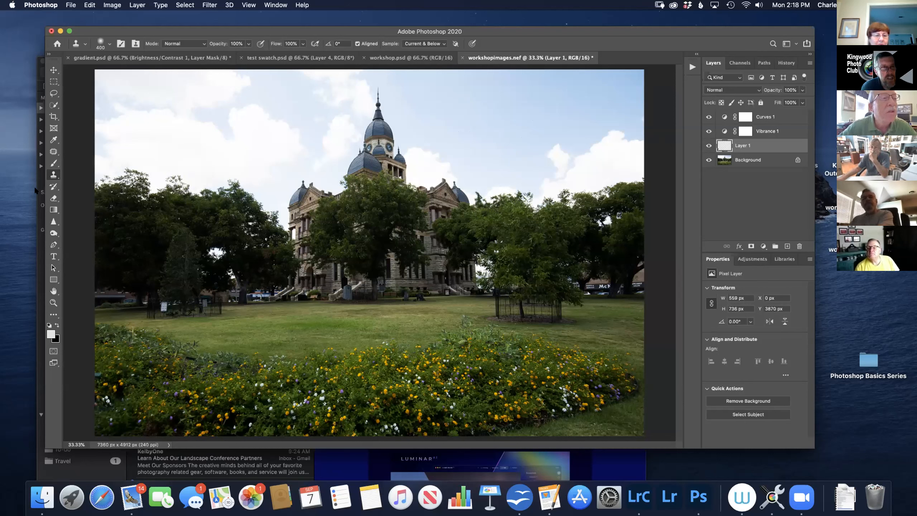
{"action": "left_click", "coordinate": [53, 175]}
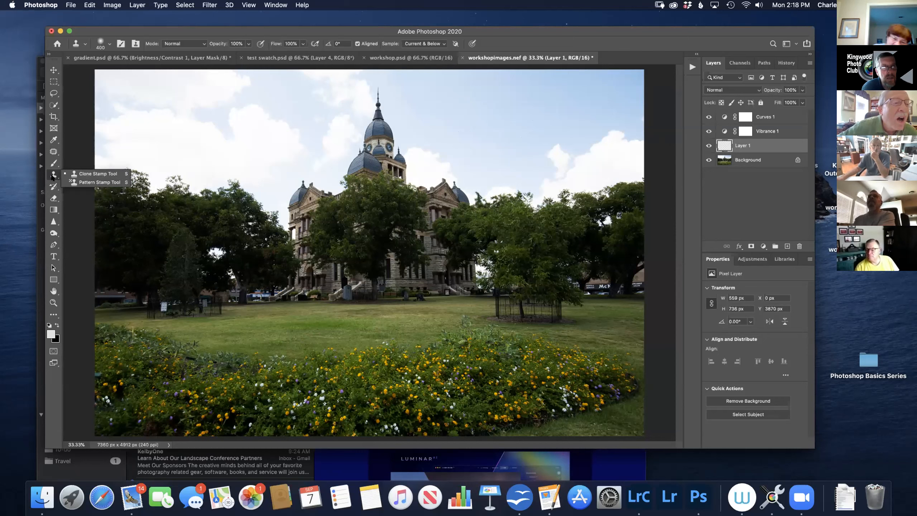
{"action": "left_click", "coordinate": [78, 173]}
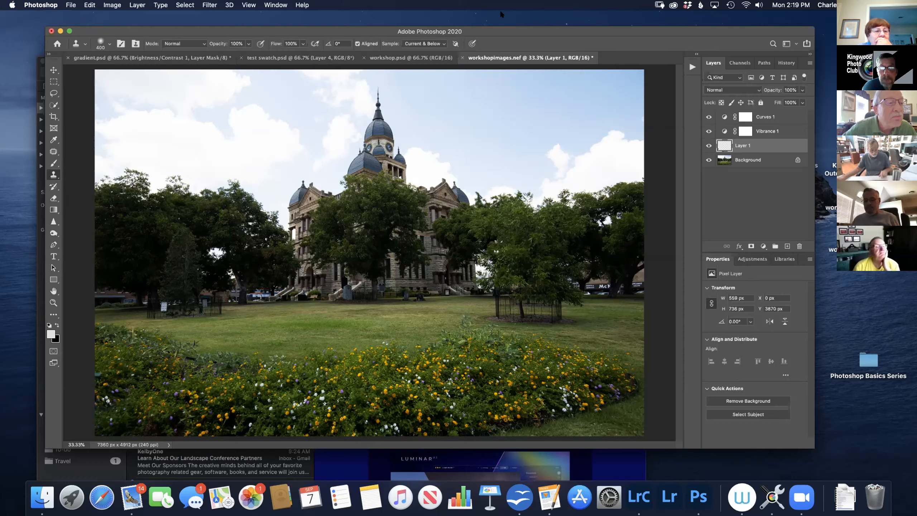
{"action": "left_click", "coordinate": [501, 10]}
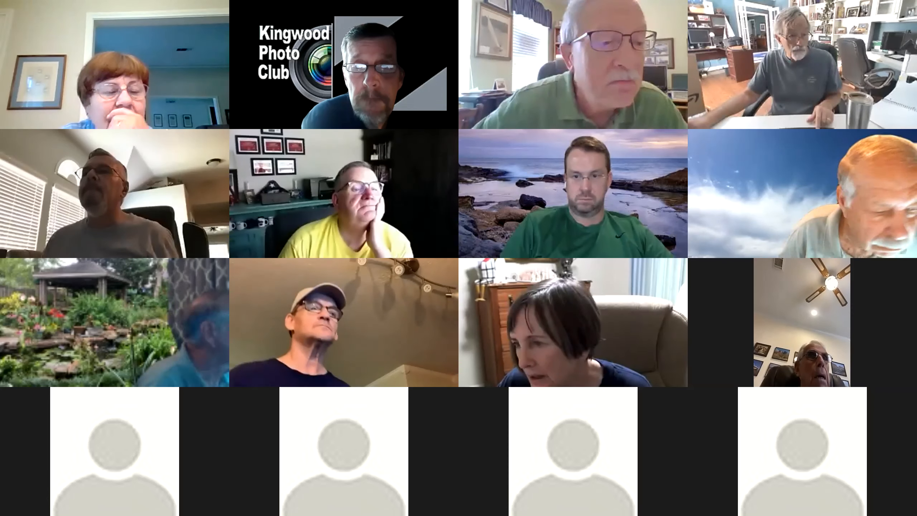
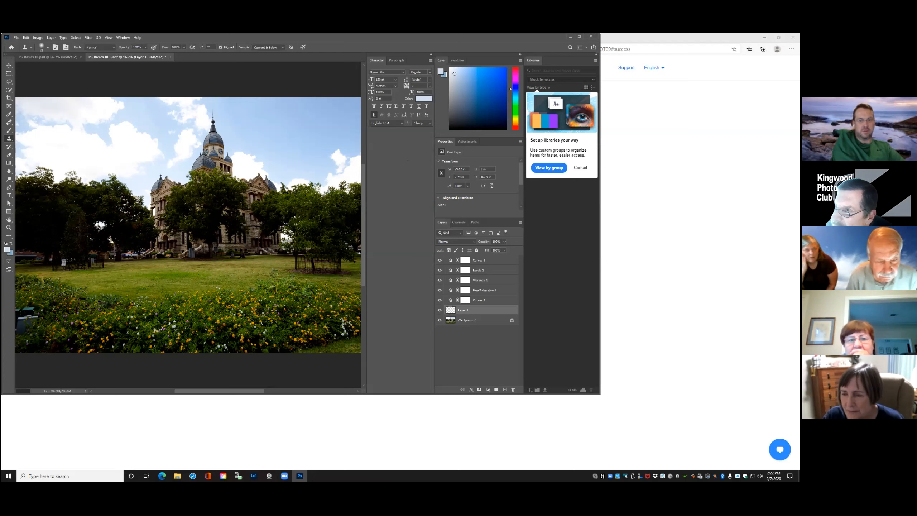
- In the other courthouse document, enlarge the Clone Stamp brush and clone sampled flowers over the boxes in the flower bed's lower-left corner
{"action": "left_click", "coordinate": [7, 139]}
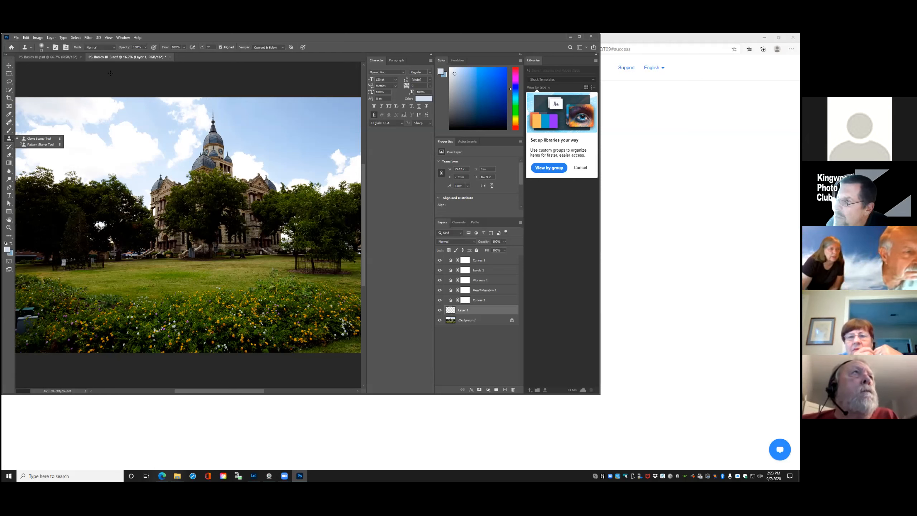
{"action": "left_click", "coordinate": [48, 47]}
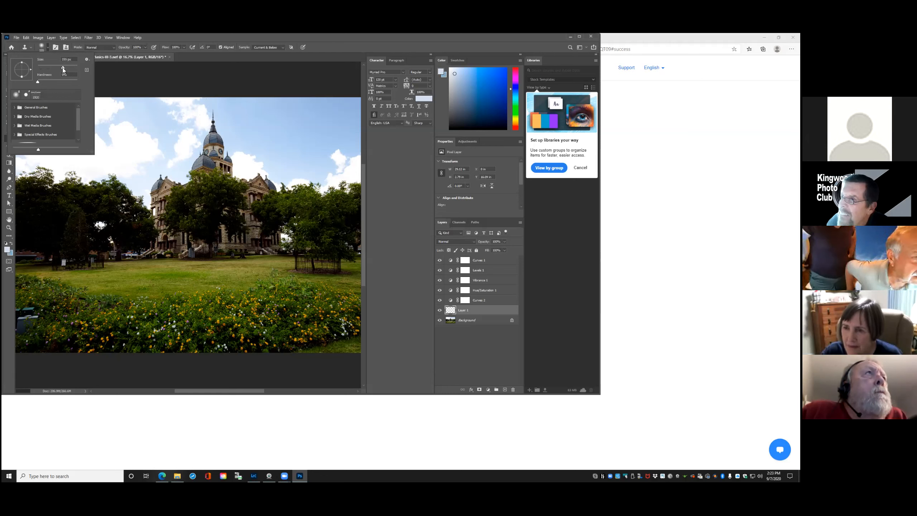
{"action": "left_click_drag", "start_coordinate": [62, 68], "coordinate": [63, 68]}
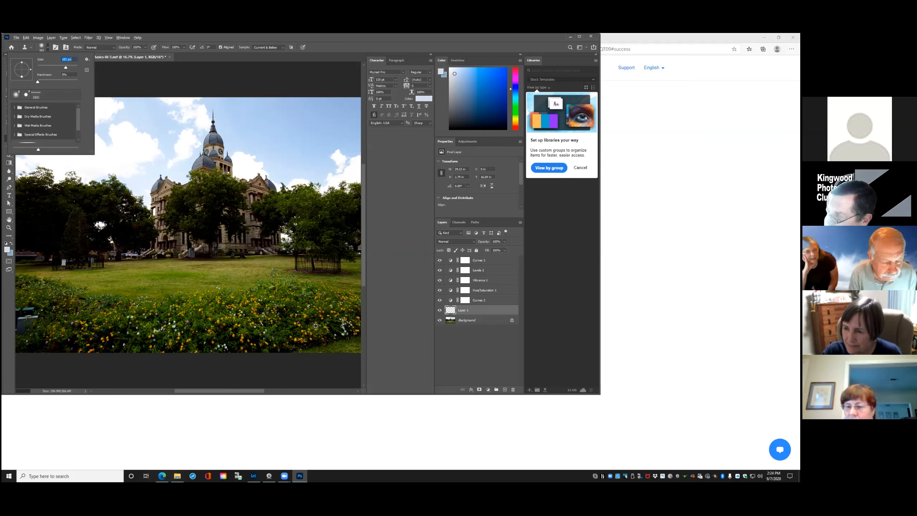
{"action": "left_click", "coordinate": [320, 314], "text": "alt"}
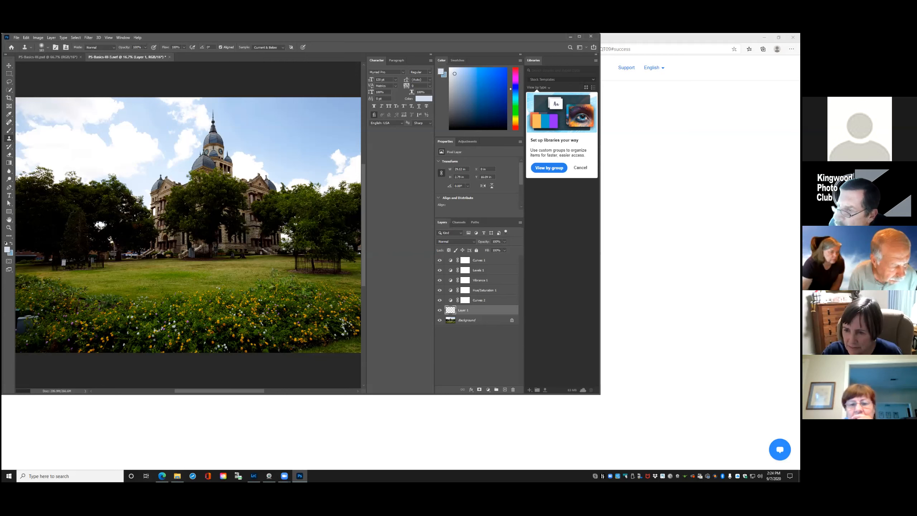
{"action": "mouse_move", "coordinate": [32, 329]}
{"action": "left_mouse_down"}
{"action": "mouse_move", "coordinate": [20, 307]}
{"action": "mouse_move", "coordinate": [34, 313]}
{"action": "mouse_move", "coordinate": [17, 307]}
{"action": "mouse_move", "coordinate": [28, 333]}
{"action": "left_mouse_up"}
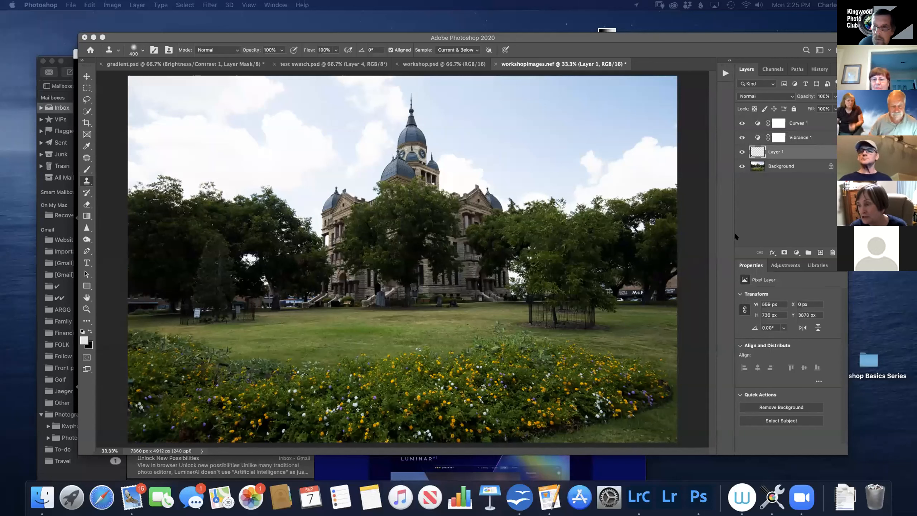
- Try several smaller and larger Clone Stamp brush sizes on Layer 1, including 400, 500, 600, 700 and 800
{"action": "left_click", "coordinate": [756, 154]}
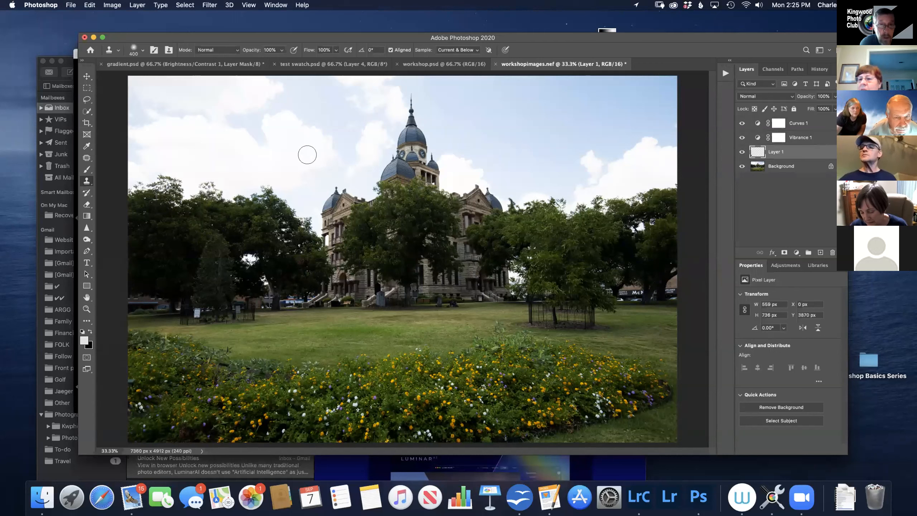
{"action": "key", "text": "bracketright"}
{"action": "key", "text": "bracketright"}
{"action": "key", "text": "bracketright"}
{"action": "key", "text": "bracketright"}
{"action": "key", "text": "bracketright"}
{"action": "key", "text": "bracketright"}
{"action": "key", "text": "bracketright"}
{"action": "key", "text": "bracketleft"}
{"action": "key", "text": "bracketleft"}
{"action": "key", "text": "bracketleft"}
{"action": "key", "text": "bracketleft"}
{"action": "key", "text": "bracketleft"}
{"action": "key", "text": "bracketleft"}
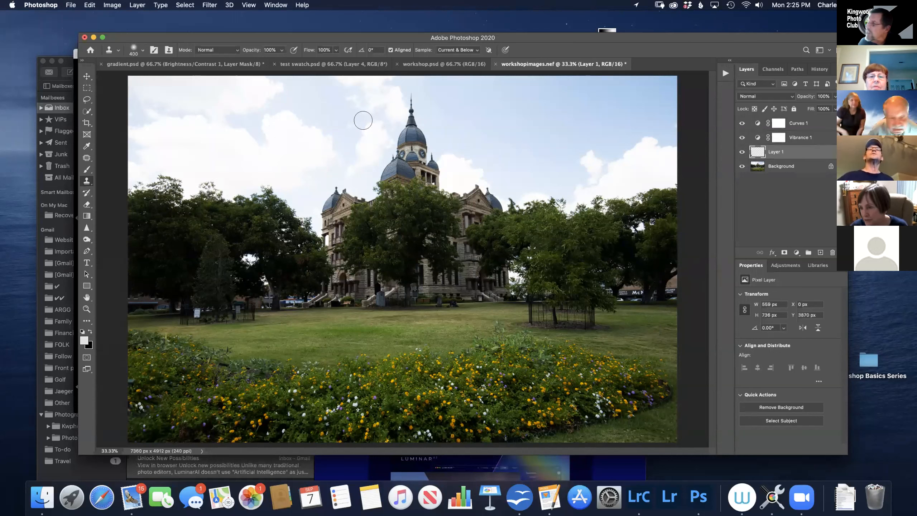
{"action": "key", "text": "bracketright"}
{"action": "key", "text": "bracketright"}
{"action": "key", "text": "bracketright"}
{"action": "key", "text": "bracketright"}
{"action": "key", "text": "bracketright"}
{"action": "key", "text": "bracketright"}
{"action": "key", "text": "bracketright"}
{"action": "key", "text": "bracketright"}
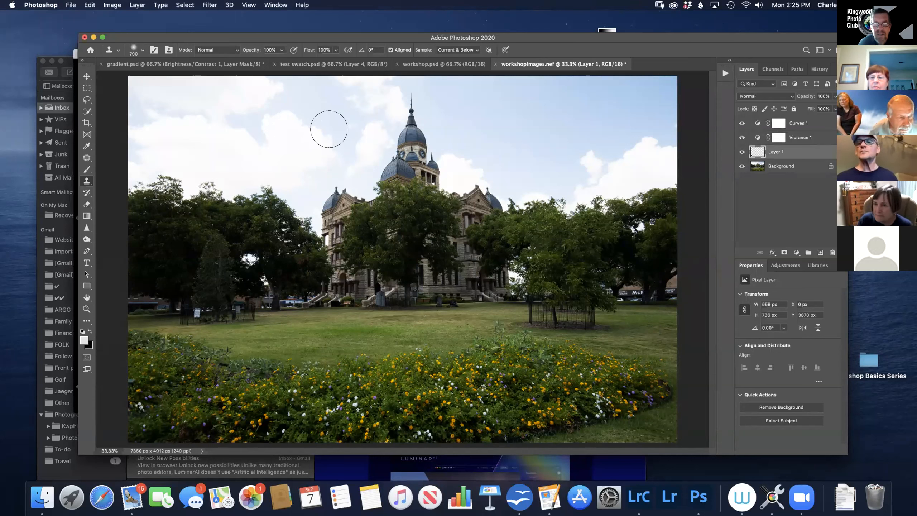
{"action": "key", "text": "bracketleft"}
{"action": "key", "text": "bracketleft"}
{"action": "key", "text": "bracketleft"}
{"action": "key", "text": "bracketleft"}
{"action": "key", "text": "bracketleft"}
{"action": "key", "text": "bracketleft"}
{"action": "key", "text": "bracketleft"}
{"action": "key", "text": "bracketleft"}
{"action": "key", "text": "bracketleft"}
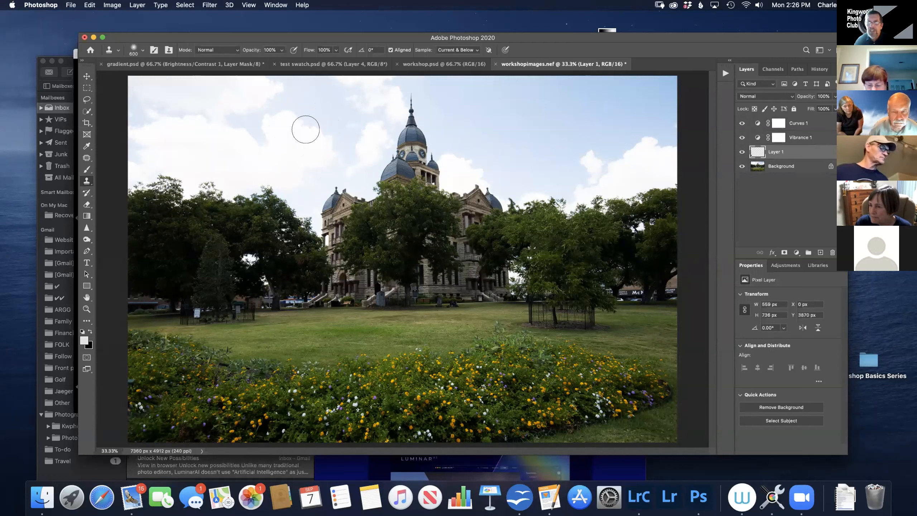
{"action": "key", "text": "bracketleft"}
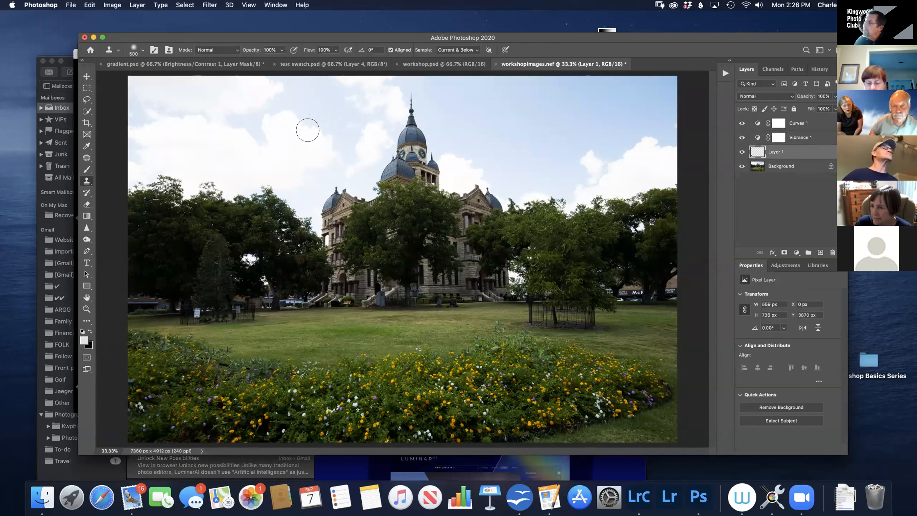
{"action": "key", "text": "bracketright"}
{"action": "key", "text": "bracketright"}
{"action": "key", "text": "bracketright"}
{"action": "key", "text": "bracketright"}
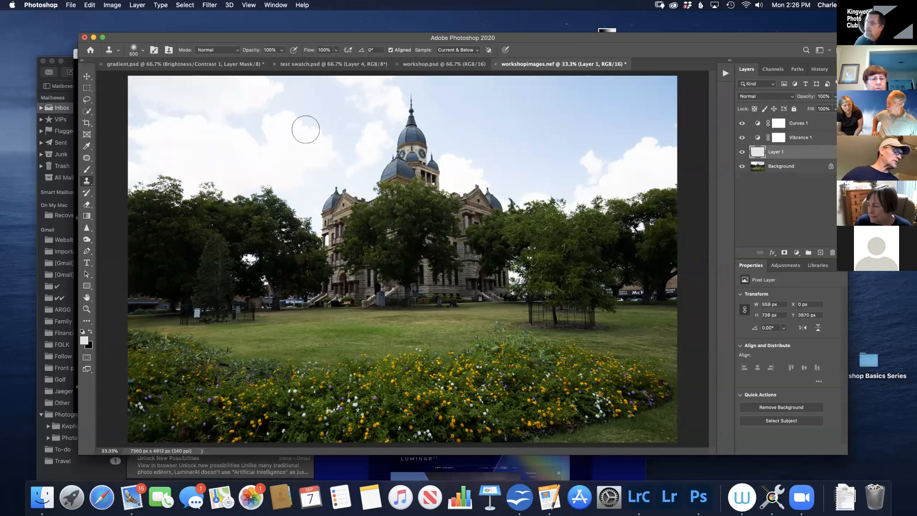
{"action": "key", "text": "bracketleft"}
{"action": "key", "text": "bracketleft"}
{"action": "key", "text": "bracketleft"}
{"action": "key", "text": "bracketleft"}
{"action": "key", "text": "bracketleft"}
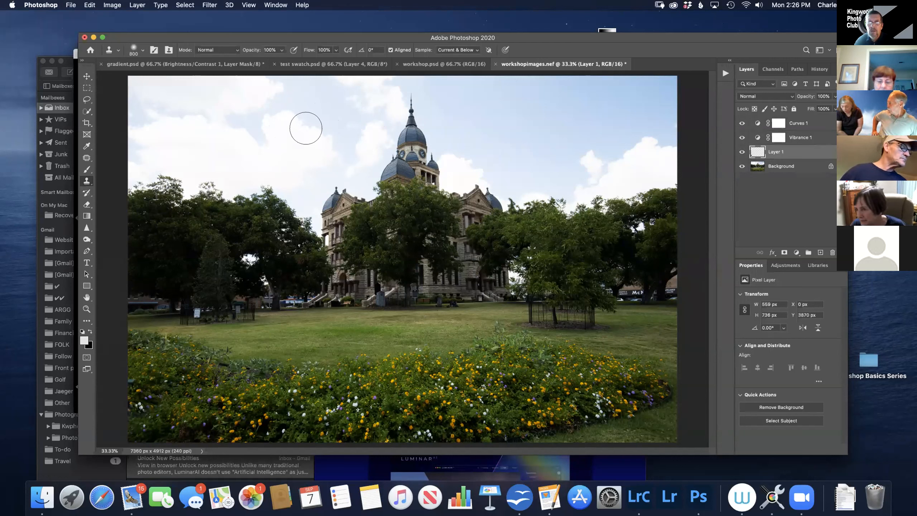
{"action": "key", "text": "bracketright"}
{"action": "key", "text": "bracketright"}
{"action": "key", "text": "bracketright"}
{"action": "key", "text": "bracketleft"}
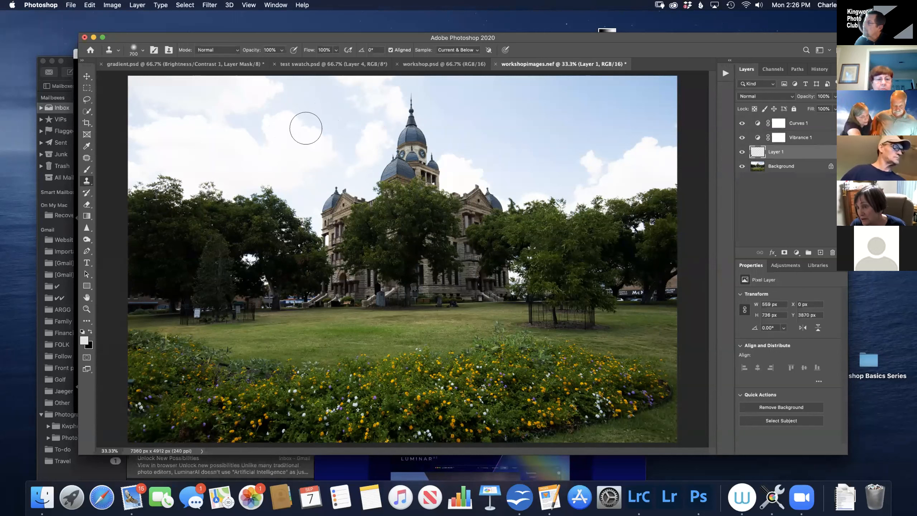
- Enlarge the Clone Stamp brush to 1300
{"action": "key", "text": "bracketright"}
{"action": "key", "text": "bracketright"}
{"action": "key", "text": "bracketright"}
{"action": "key", "text": "bracketright"}
{"action": "key", "text": "bracketright"}
{"action": "key", "text": "bracketright"}
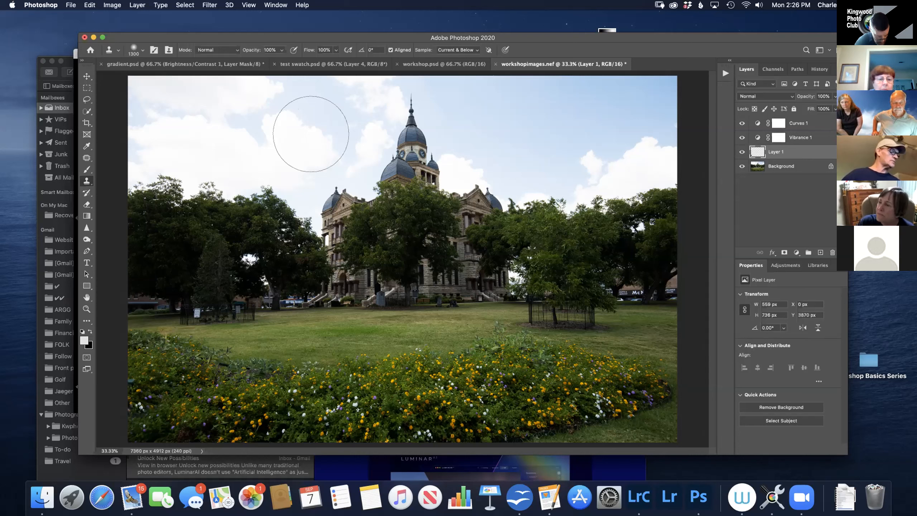
- Toggle Layer 1's visibility repeatedly to compare the flower bed with and without the cloned retouching
{"action": "key", "text": "Caps_Lock"}
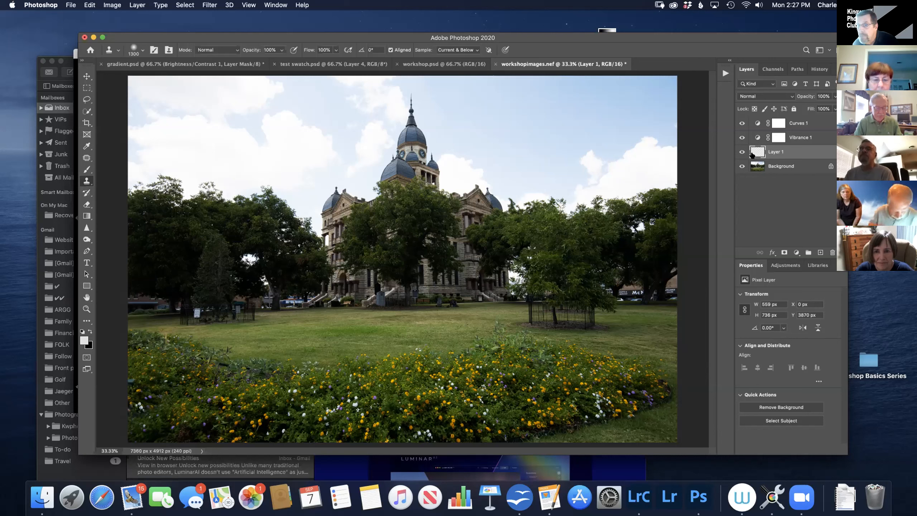
{"action": "left_click", "coordinate": [742, 154]}
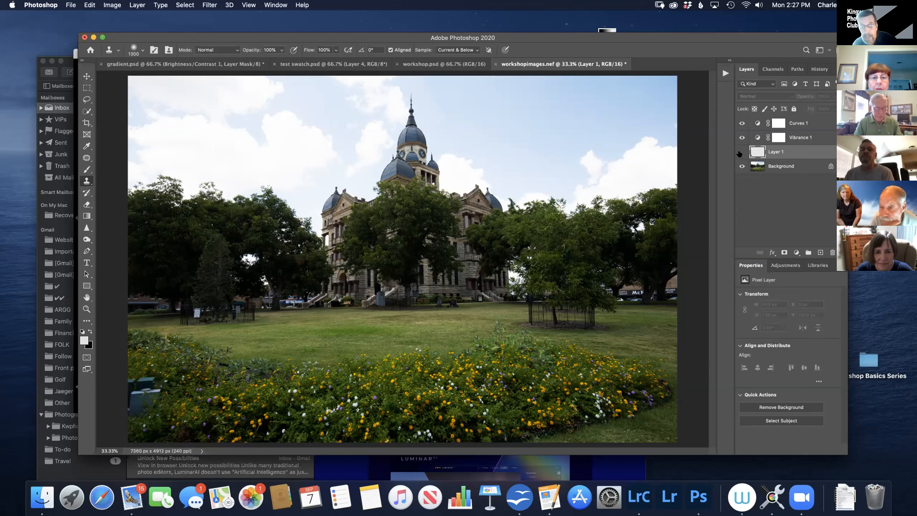
{"action": "left_click", "coordinate": [741, 154]}
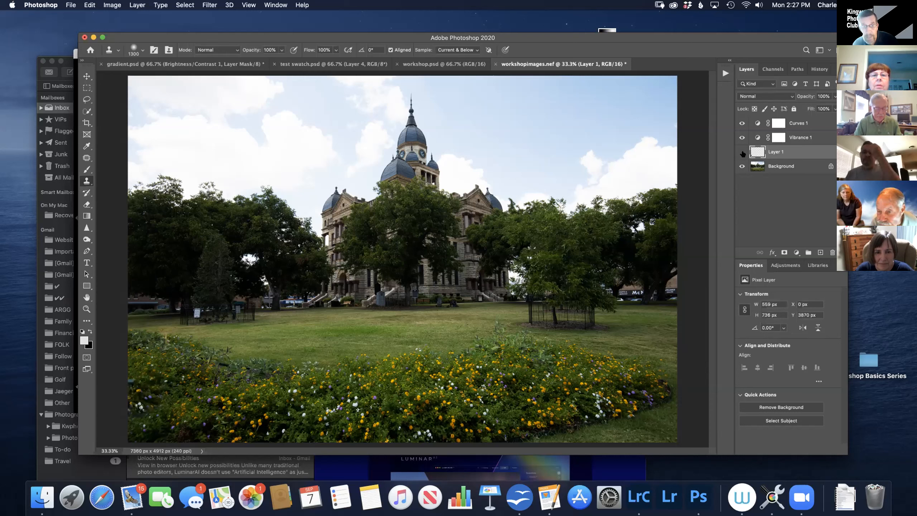
{"action": "left_click", "coordinate": [742, 154]}
{"action": "left_click", "coordinate": [741, 153]}
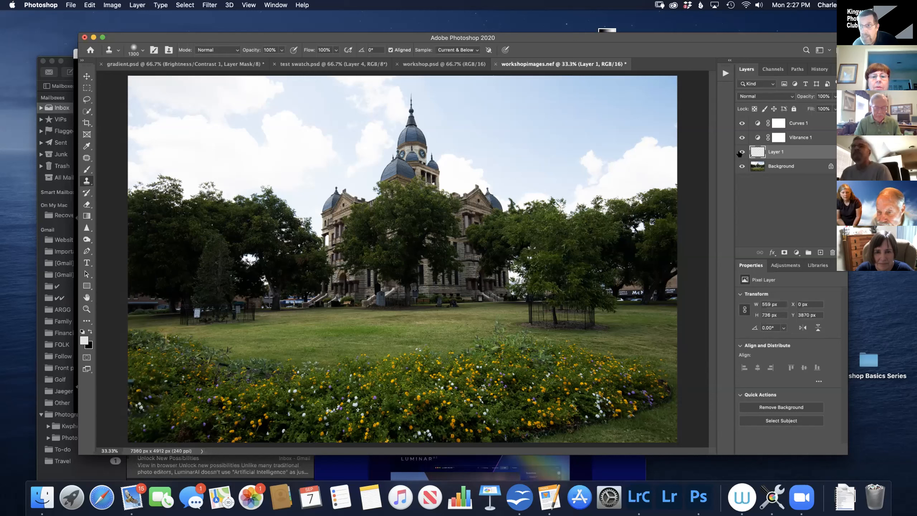
{"action": "left_click", "coordinate": [742, 154]}
{"action": "left_click", "coordinate": [742, 154]}
{"action": "left_click", "coordinate": [742, 154]}
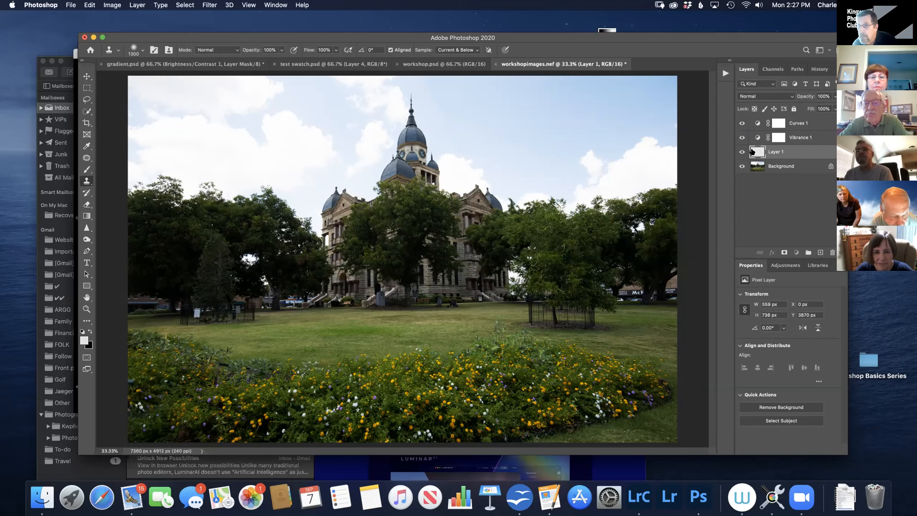
- Delete Layer 1 with the cloned flower bed retouching
{"action": "left_click_drag", "start_coordinate": [752, 154], "coordinate": [760, 248]}
{"action": "left_click_drag", "start_coordinate": [833, 247], "coordinate": [832, 252]}
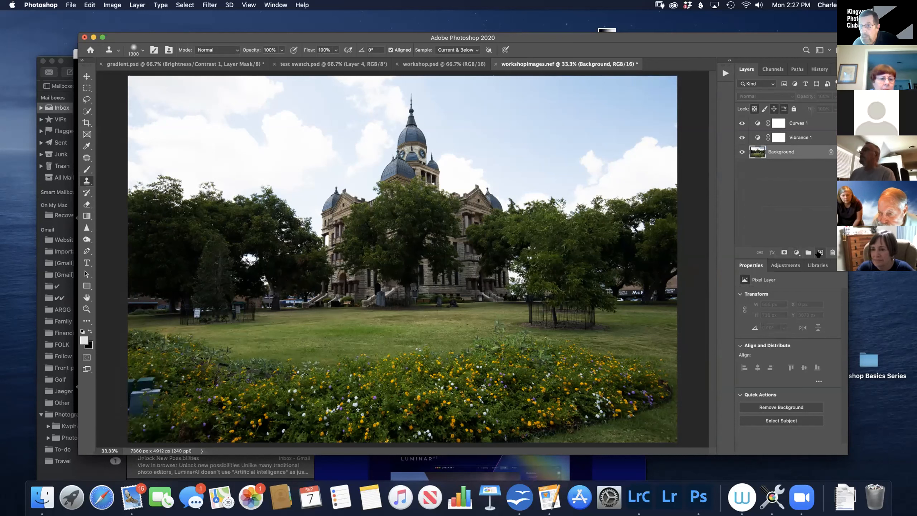
- Add an empty layer above Background and try to use the Patch Tool on it around the green utility boxes
{"action": "left_click", "coordinate": [818, 253]}
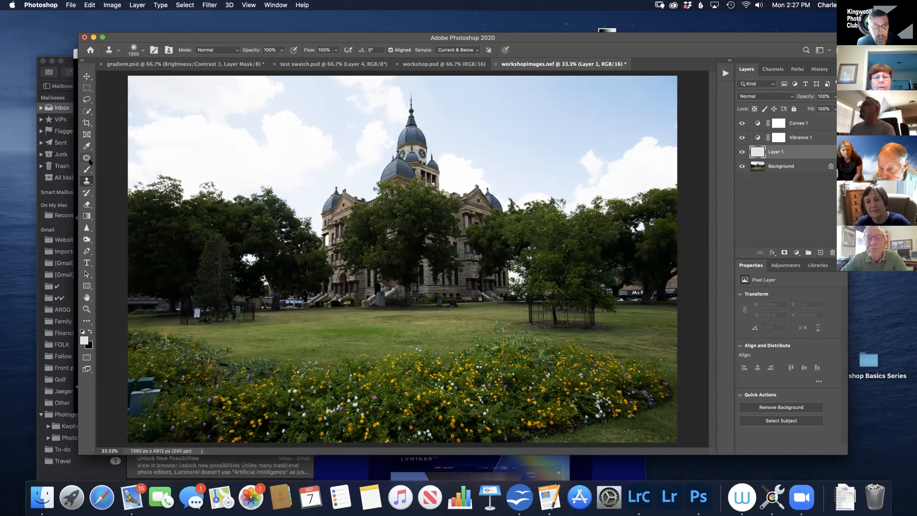
{"action": "left_click", "coordinate": [87, 158]}
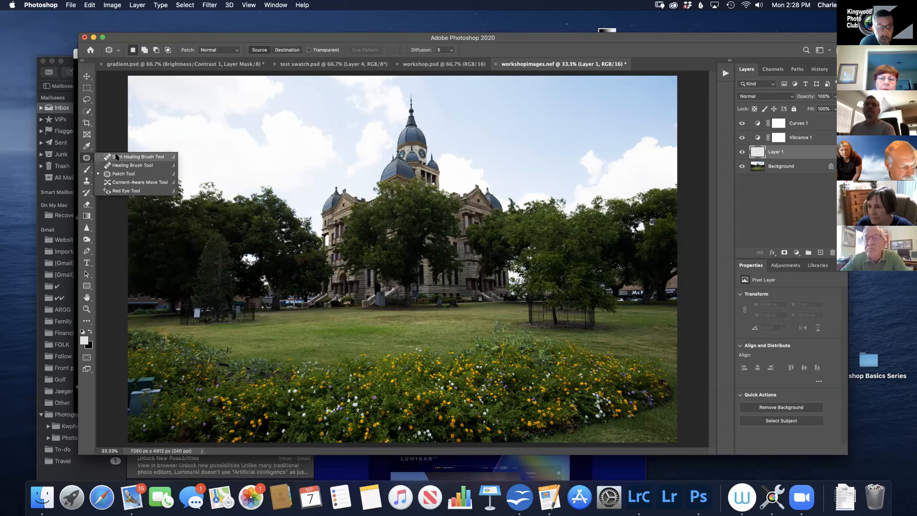
{"action": "left_click", "coordinate": [133, 173]}
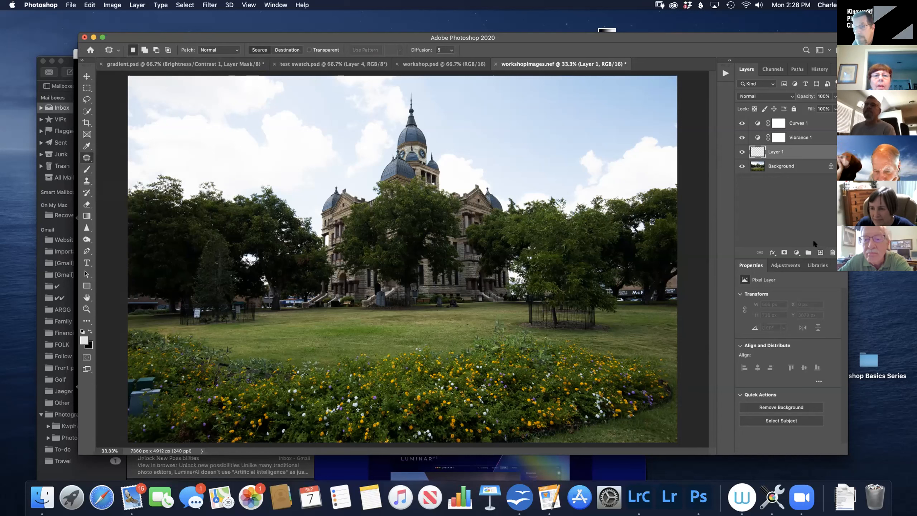
{"action": "mouse_move", "coordinate": [122, 378]}
{"action": "left_mouse_down"}
{"action": "mouse_move", "coordinate": [124, 370]}
{"action": "mouse_move", "coordinate": [171, 411]}
{"action": "mouse_move", "coordinate": [130, 419]}
{"action": "mouse_move", "coordinate": [188, 399]}
{"action": "left_mouse_up"}
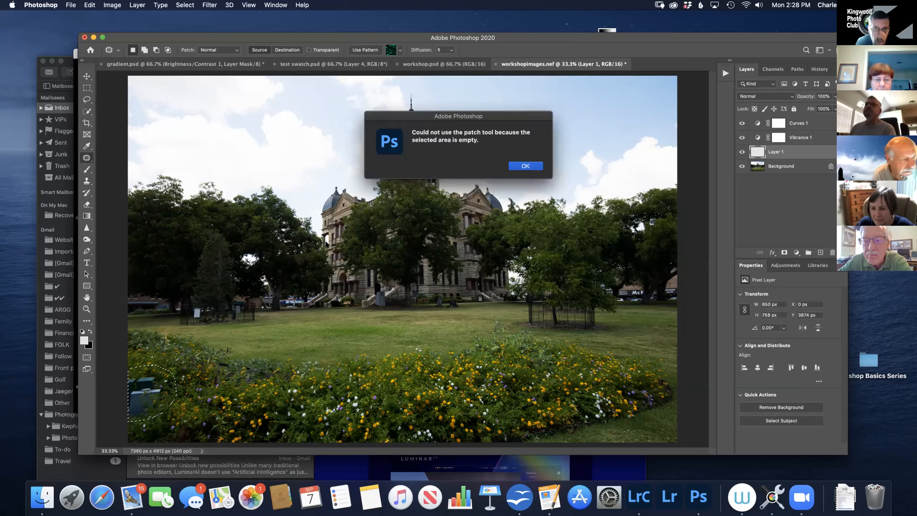
{"action": "left_click", "coordinate": [519, 167]}
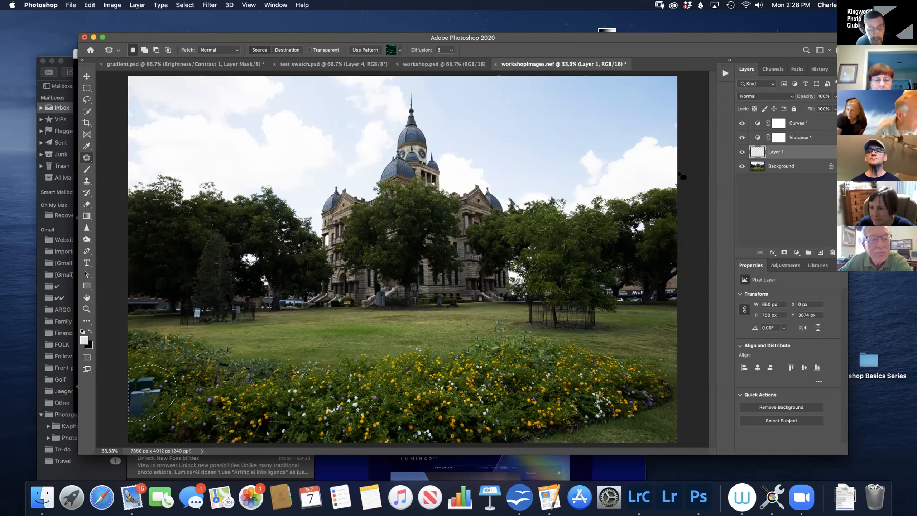
{"action": "left_click", "coordinate": [256, 347]}
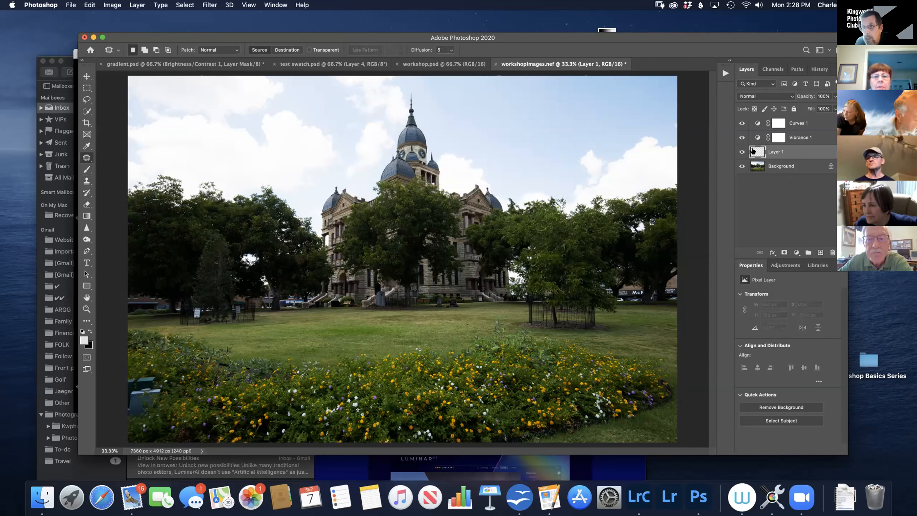
- Delete the empty Layer 1 and duplicate the Background layer
{"action": "left_click_drag", "start_coordinate": [795, 156], "coordinate": [832, 252]}
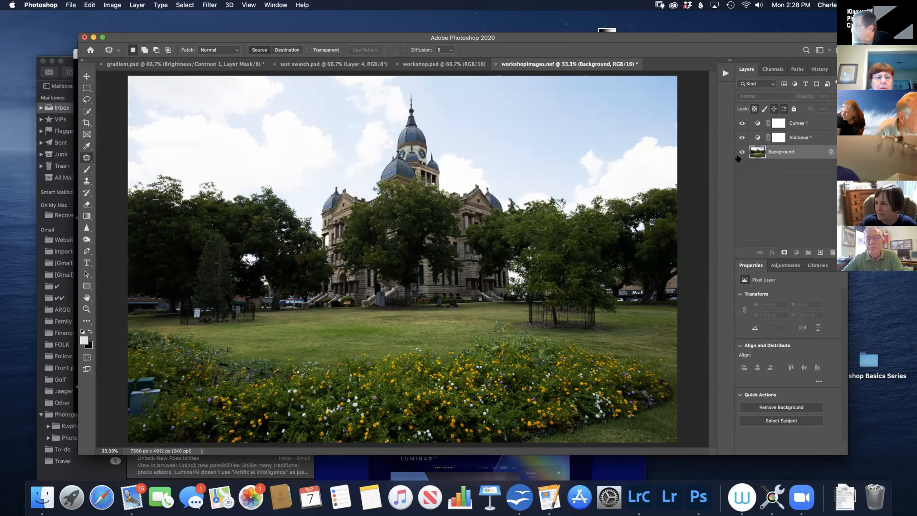
{"action": "key", "text": "super+j"}
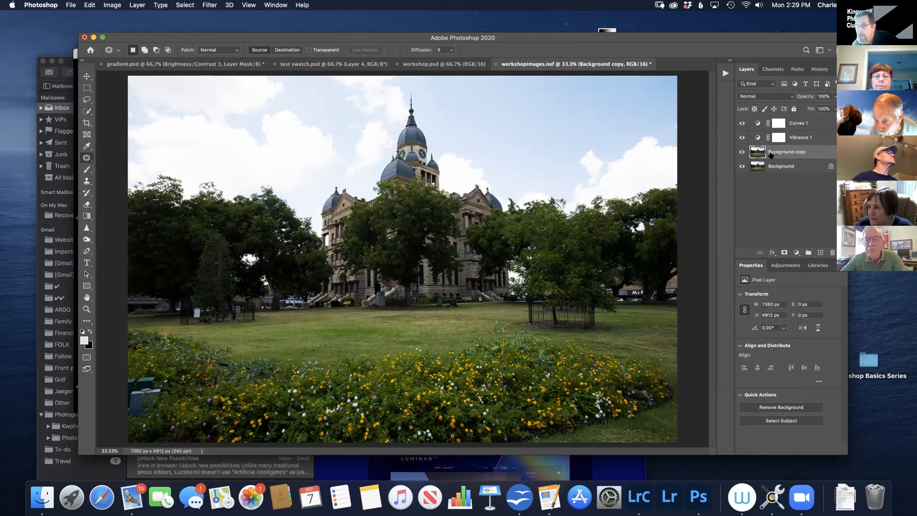
{"action": "left_click", "coordinate": [791, 166]}
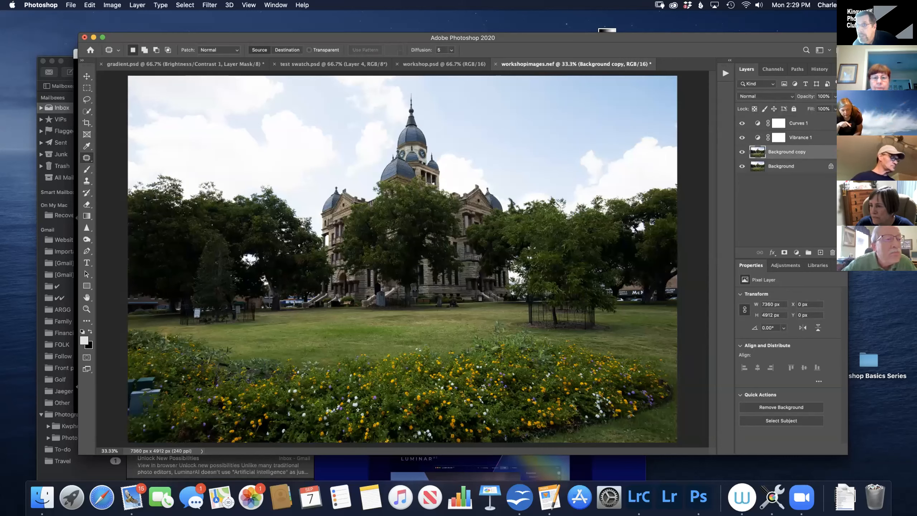
{"action": "left_click", "coordinate": [842, 69]}
{"action": "left_click", "coordinate": [842, 70]}
{"action": "left_click", "coordinate": [835, 69]}
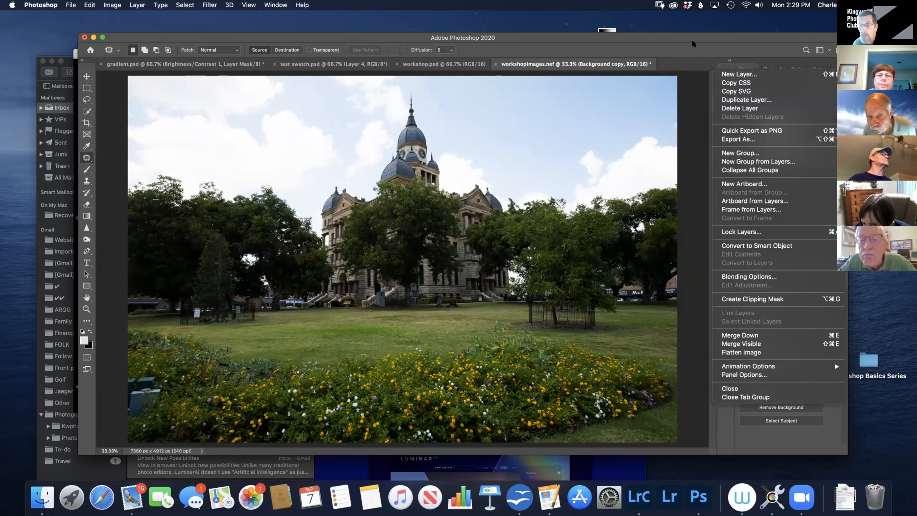
{"action": "left_click", "coordinate": [679, 54]}
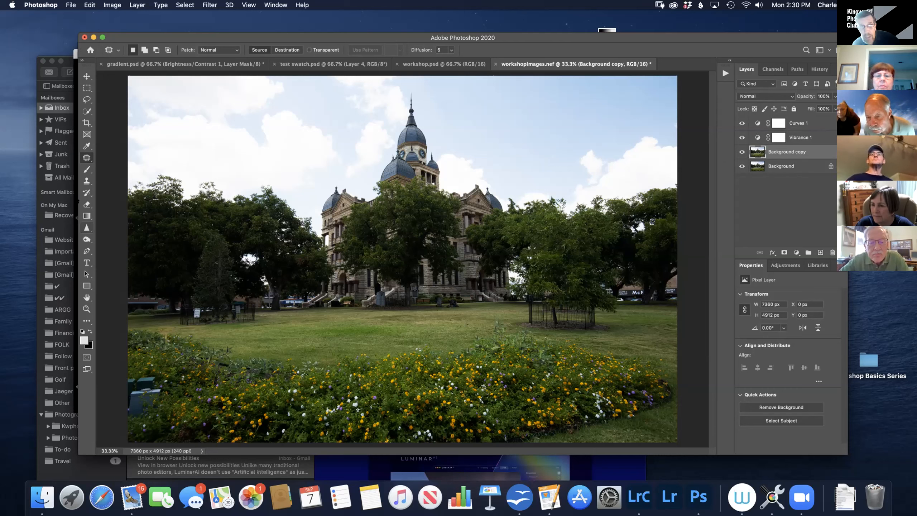
- On Background copy, patch the green utility boxes in the photo's lower-left corner with flowers from the middle of the bed, and deselect
{"action": "left_click", "coordinate": [83, 158]}
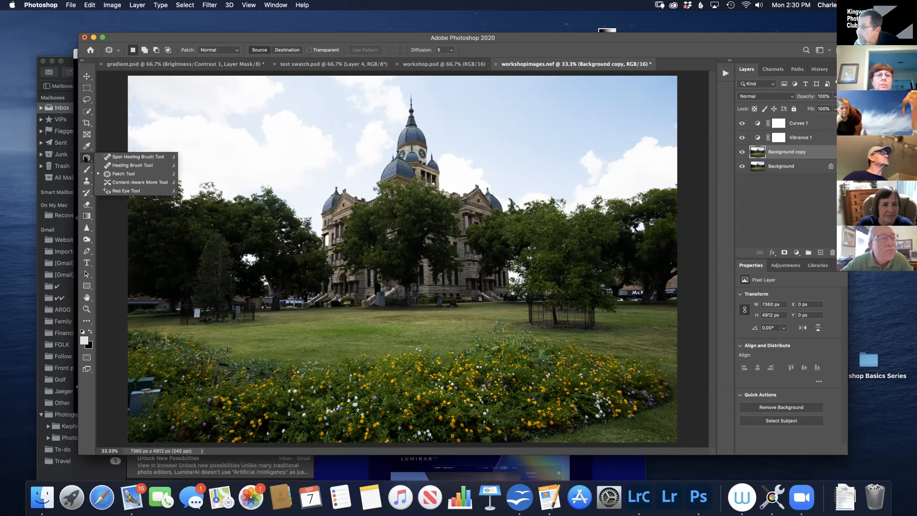
{"action": "left_click", "coordinate": [120, 174]}
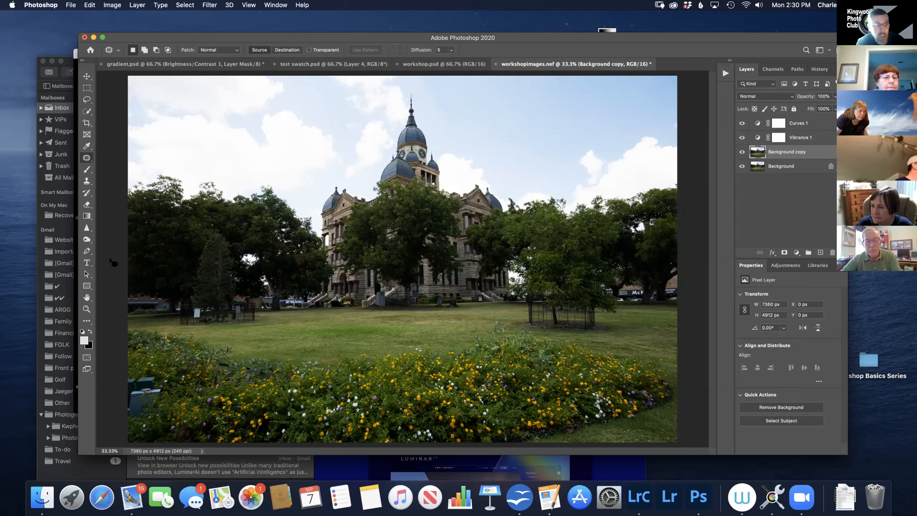
{"action": "left_click", "coordinate": [84, 161]}
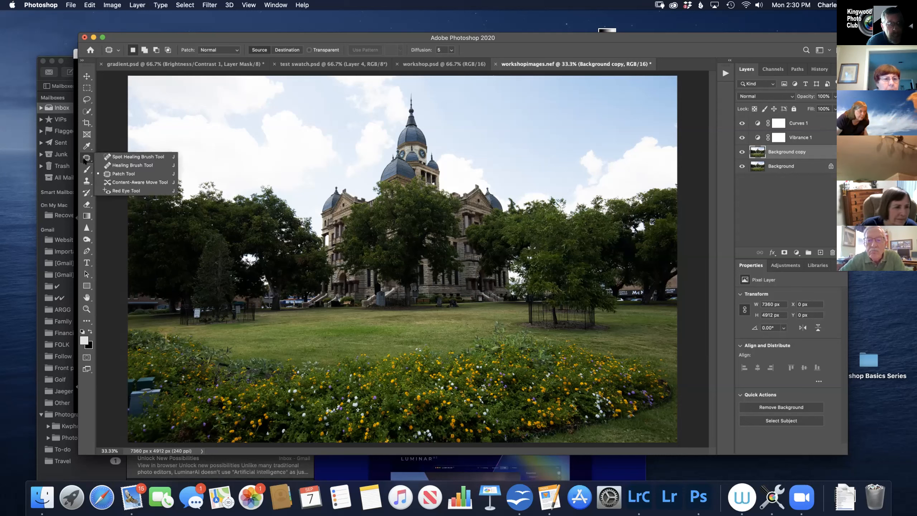
{"action": "left_click", "coordinate": [120, 170]}
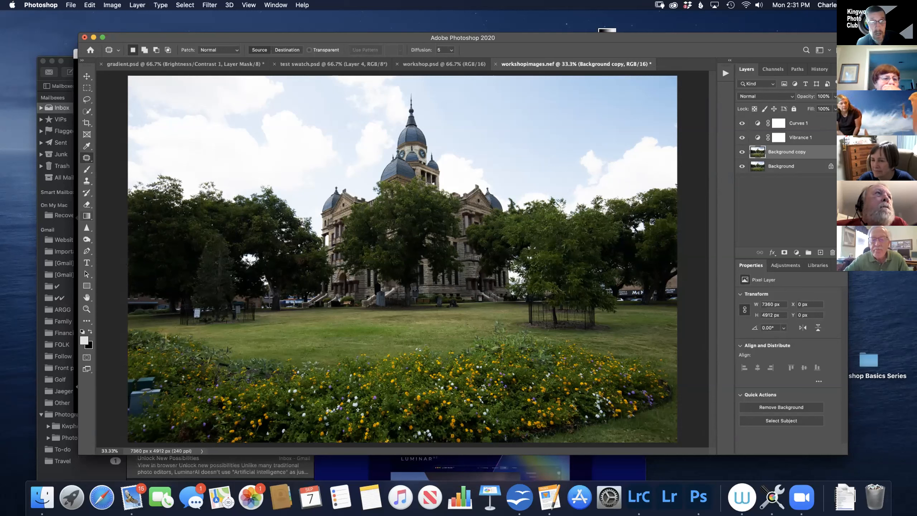
{"action": "left_click", "coordinate": [86, 158]}
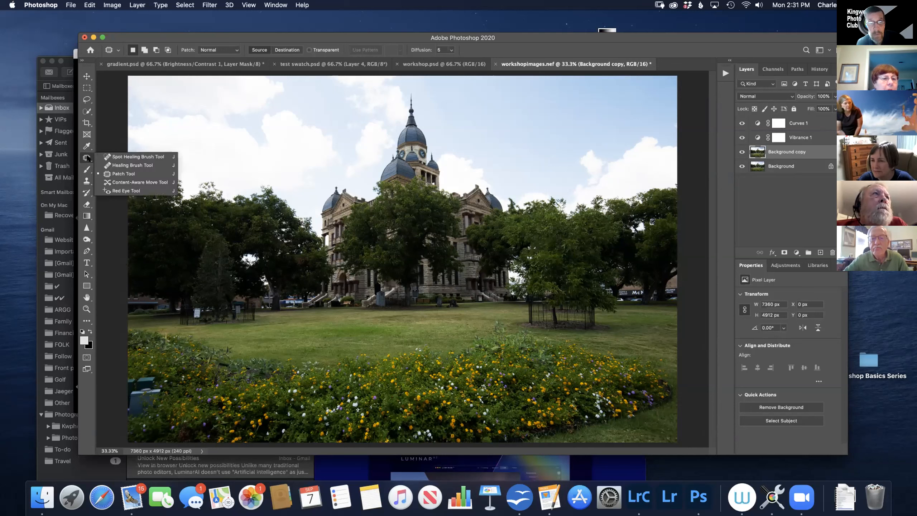
{"action": "left_click", "coordinate": [112, 174]}
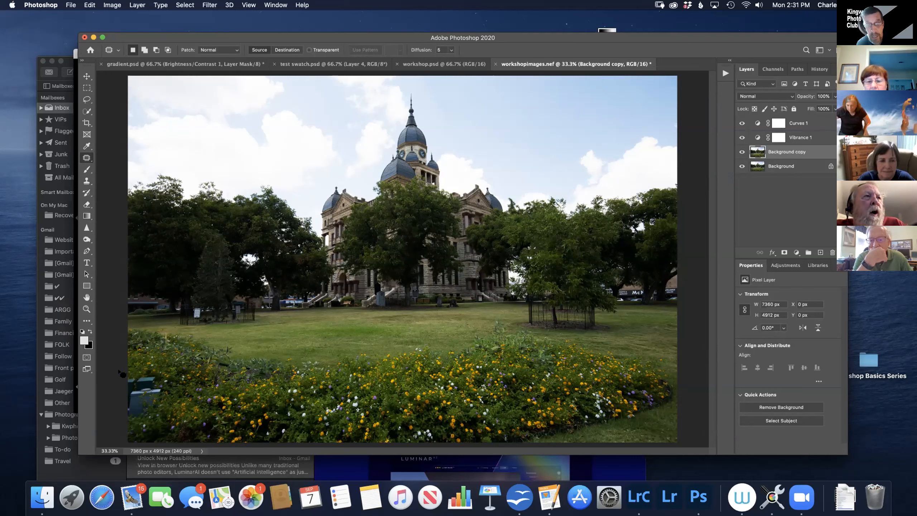
{"action": "mouse_move", "coordinate": [126, 373]}
{"action": "left_mouse_down"}
{"action": "mouse_move", "coordinate": [169, 369]}
{"action": "mouse_move", "coordinate": [182, 399]}
{"action": "mouse_move", "coordinate": [152, 418]}
{"action": "mouse_move", "coordinate": [124, 419]}
{"action": "mouse_move", "coordinate": [106, 393]}
{"action": "left_mouse_up"}
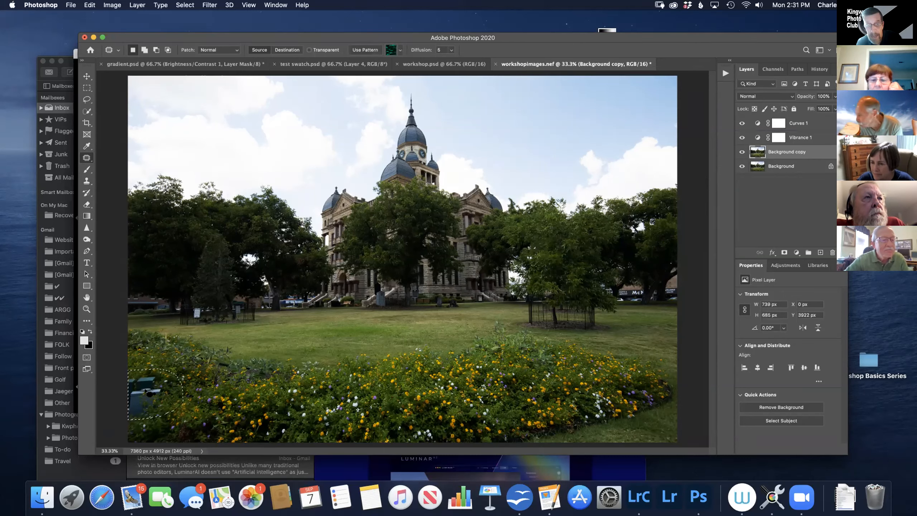
{"action": "left_click_drag", "start_coordinate": [149, 393], "coordinate": [373, 398]}
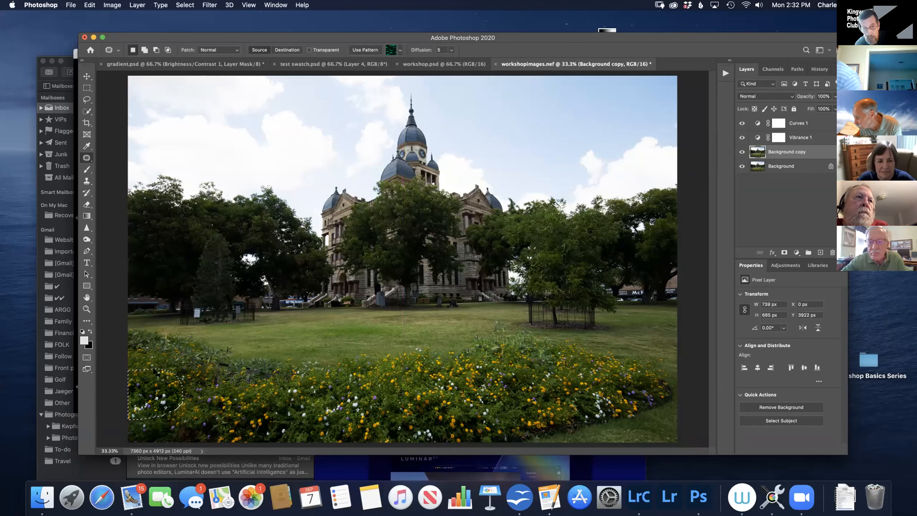
{"action": "key", "text": "super+d"}
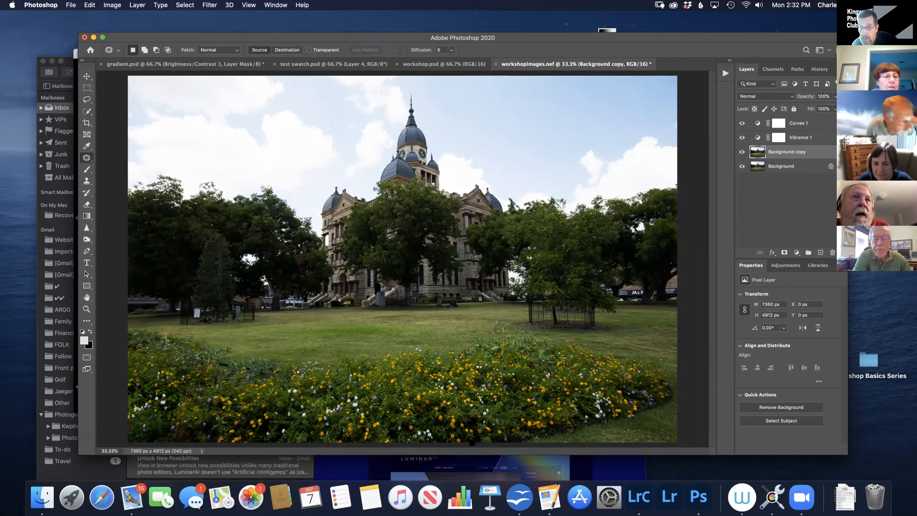
- Patch the grassy area at the photo's lower-right corner with neighbouring flowers from the bed, and clear the selection
{"action": "mouse_move", "coordinate": [477, 449]}
{"action": "left_mouse_down"}
{"action": "mouse_move", "coordinate": [551, 414]}
{"action": "mouse_move", "coordinate": [658, 390]}
{"action": "mouse_move", "coordinate": [573, 353]}
{"action": "mouse_move", "coordinate": [689, 338]}
{"action": "mouse_move", "coordinate": [704, 406]}
{"action": "mouse_move", "coordinate": [700, 439]}
{"action": "mouse_move", "coordinate": [601, 461]}
{"action": "left_mouse_up"}
{"action": "left_click_drag", "start_coordinate": [534, 463], "coordinate": [478, 449]}
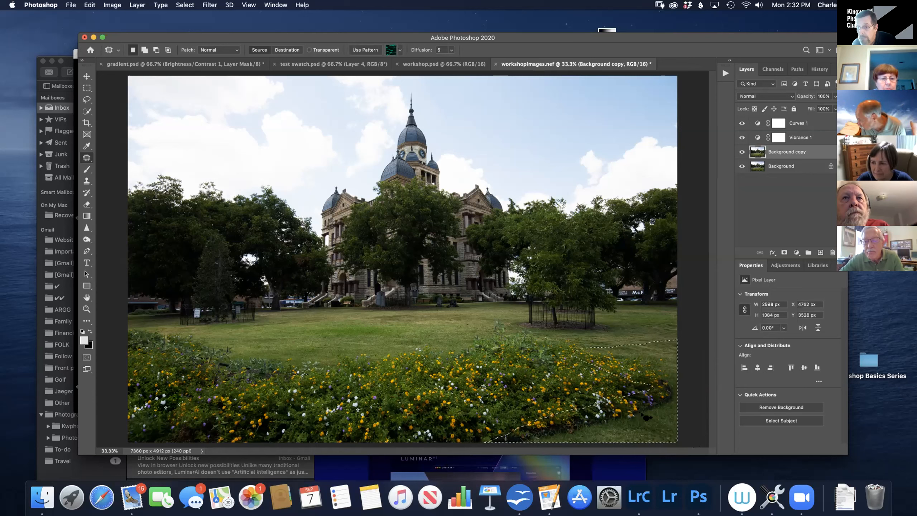
{"action": "left_click_drag", "start_coordinate": [646, 418], "coordinate": [534, 419]}
{"action": "left_click_drag", "start_coordinate": [532, 387], "coordinate": [531, 386]}
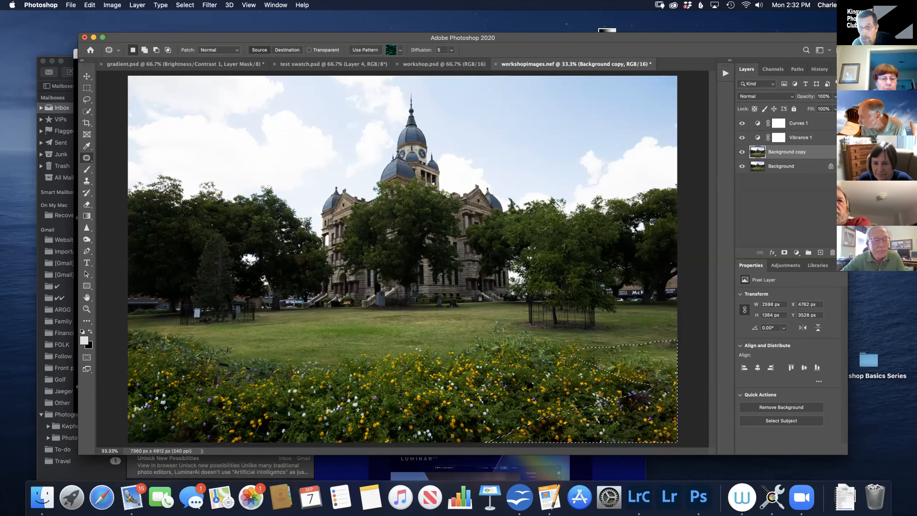
{"action": "key", "text": "super+d"}
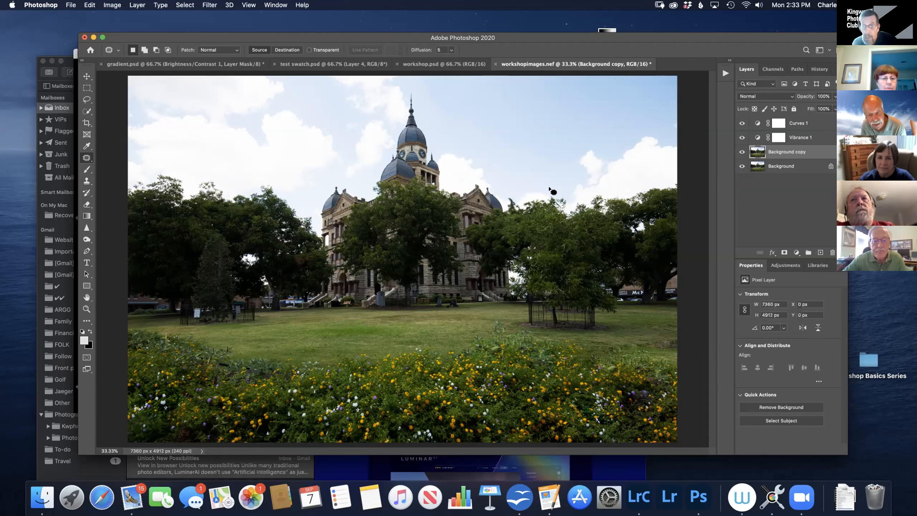
- Switch to the Spot Healing Brush and review the healing tools grouped with it
{"action": "right_click", "coordinate": [86, 158]}
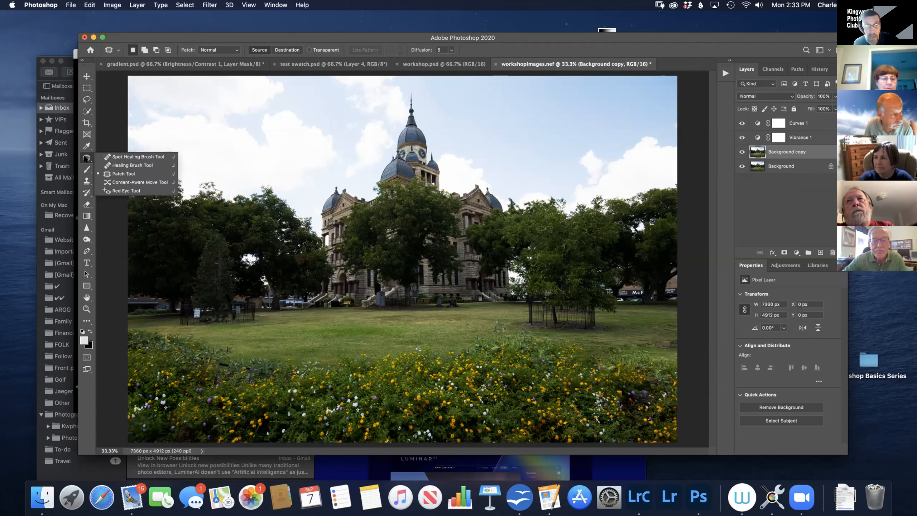
{"action": "left_click", "coordinate": [103, 155]}
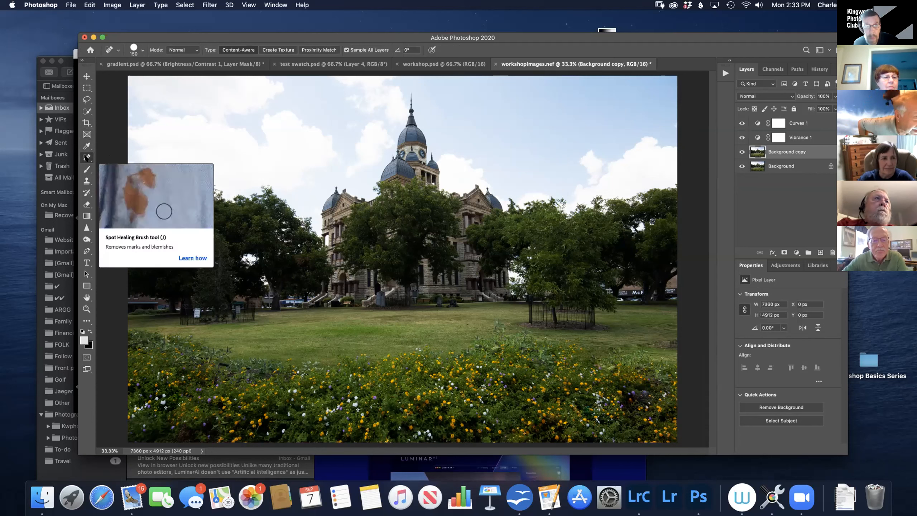
{"action": "right_click", "coordinate": [85, 158]}
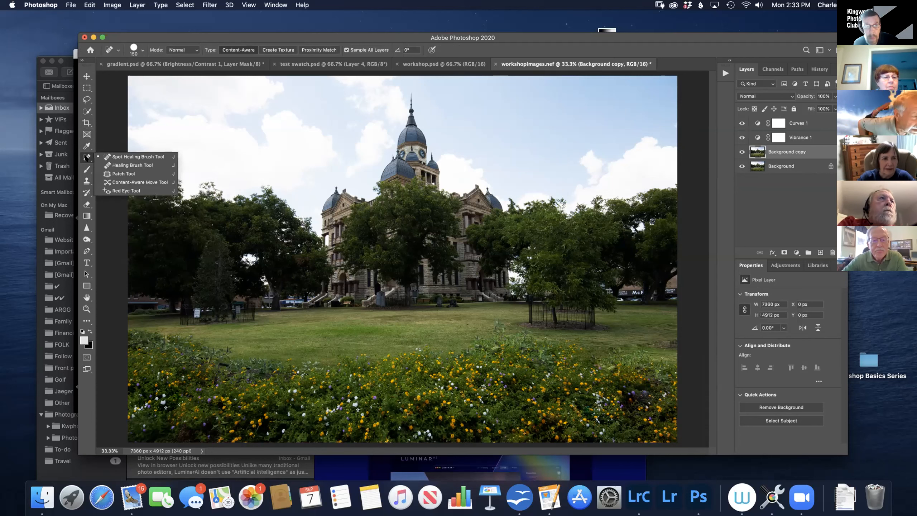
{"action": "left_click", "coordinate": [89, 160]}
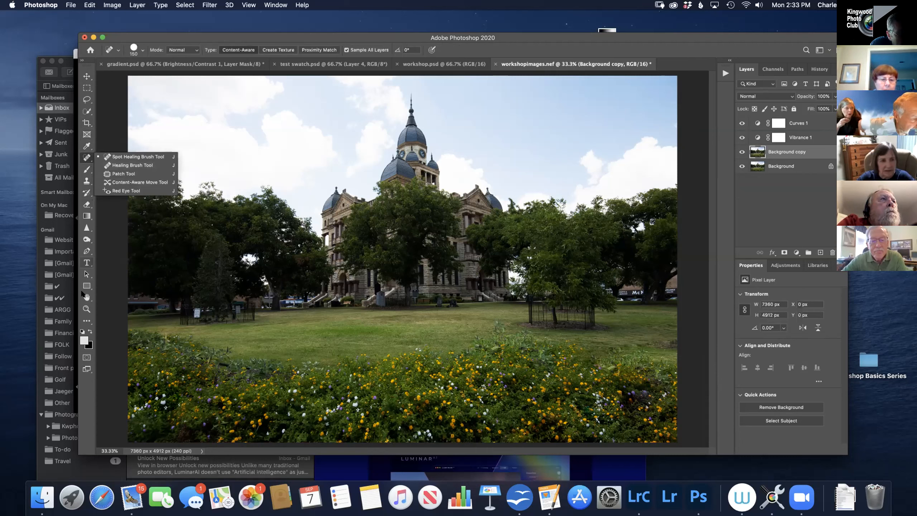
- Examine how the healing tools are grouped in the Customize Toolbar dialog, and close it without changing the toolbar
{"action": "left_click", "coordinate": [86, 321]}
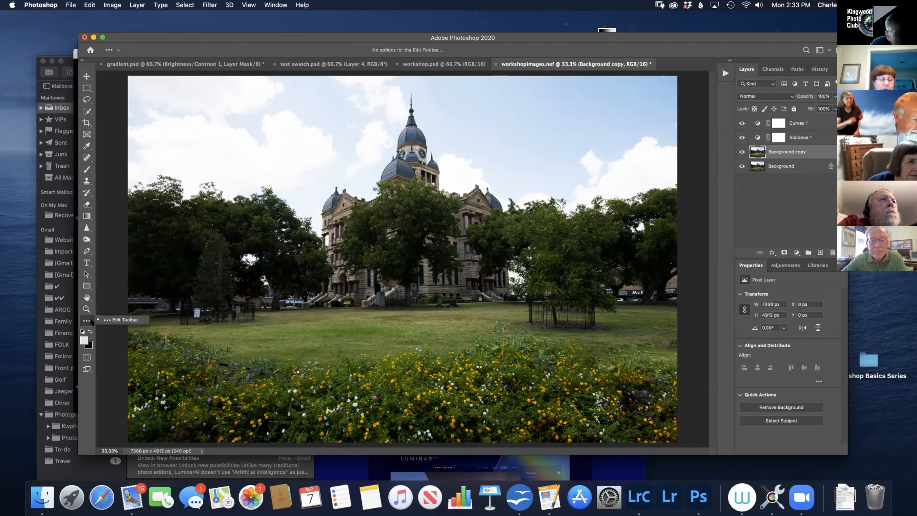
{"action": "left_click", "coordinate": [117, 320]}
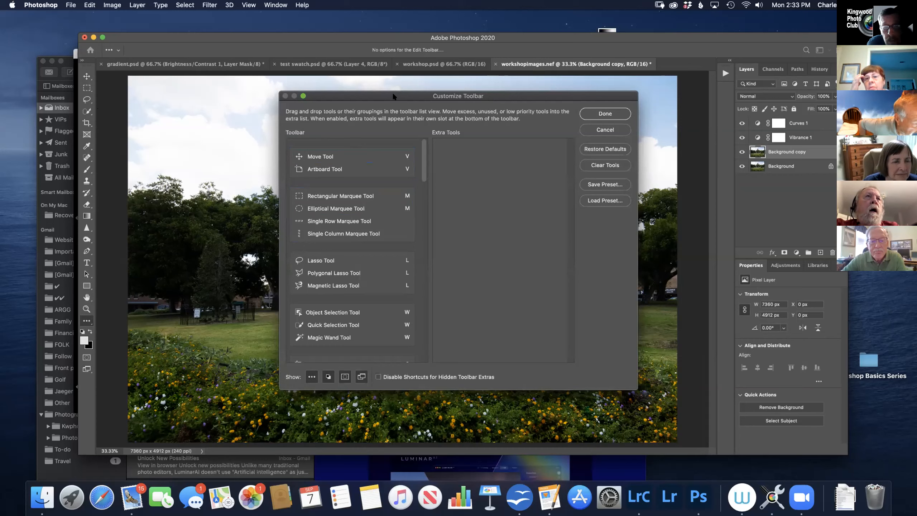
{"action": "left_click_drag", "start_coordinate": [393, 96], "coordinate": [401, 70]}
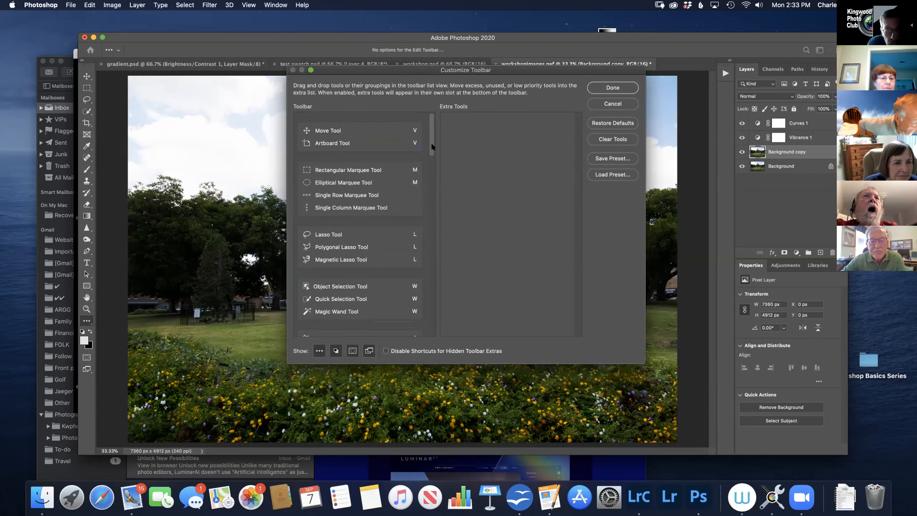
{"action": "left_click_drag", "start_coordinate": [431, 145], "coordinate": [434, 160]}
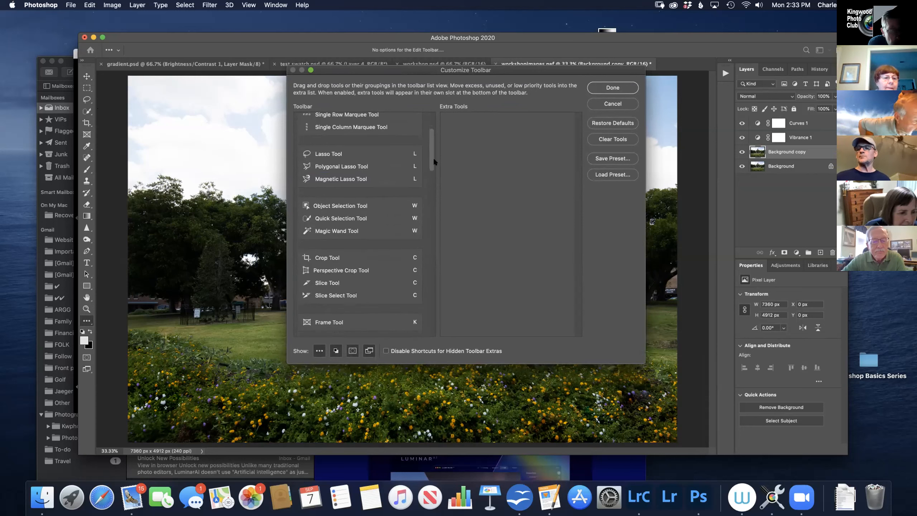
{"action": "left_click_drag", "start_coordinate": [435, 160], "coordinate": [432, 199]}
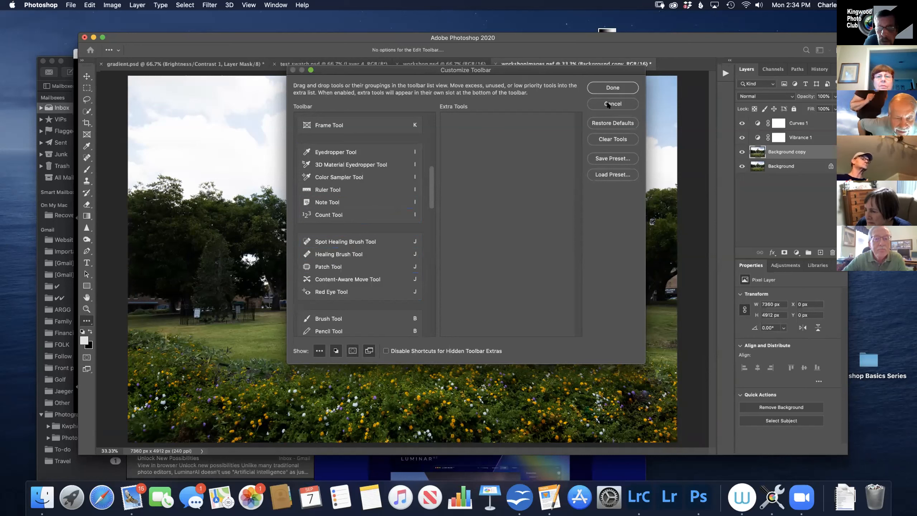
{"action": "left_click", "coordinate": [320, 268]}
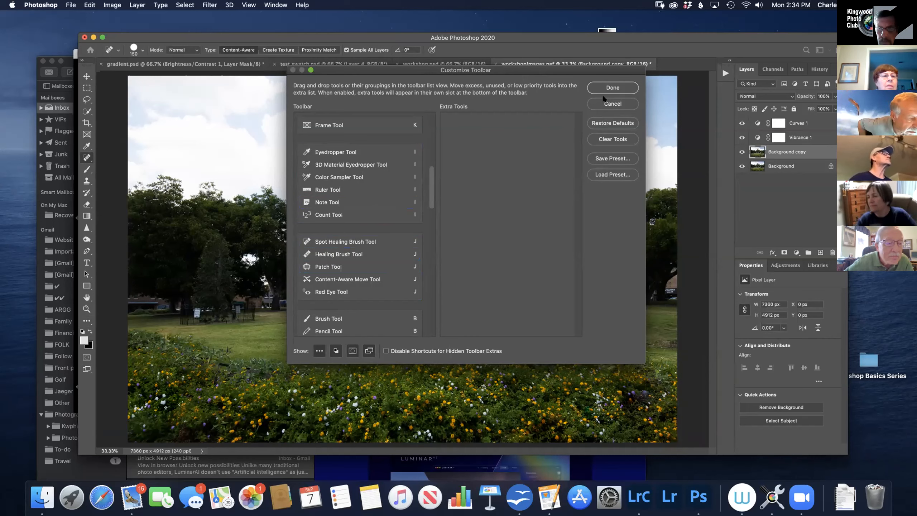
{"action": "left_click", "coordinate": [613, 88]}
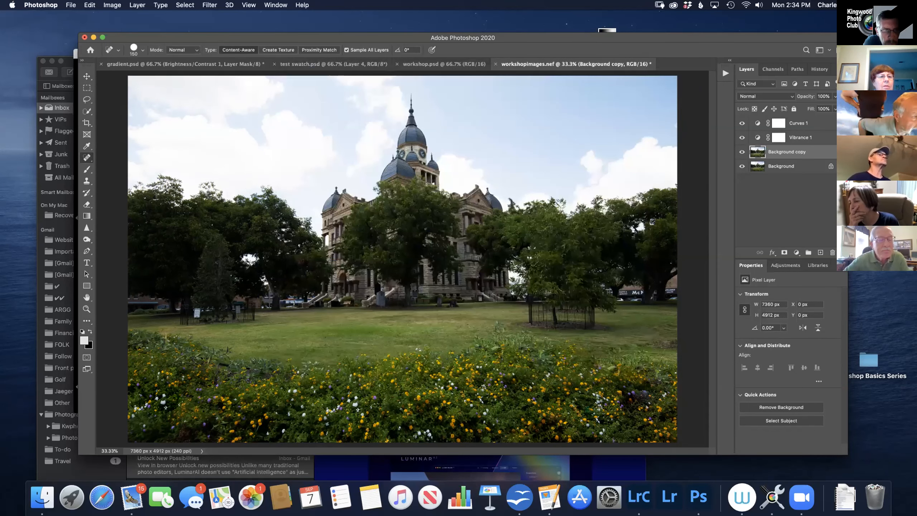
- Switch to the Patch Tool and revert the history to the Deselect state preceding the lower-right corner patch
{"action": "right_click", "coordinate": [87, 158]}
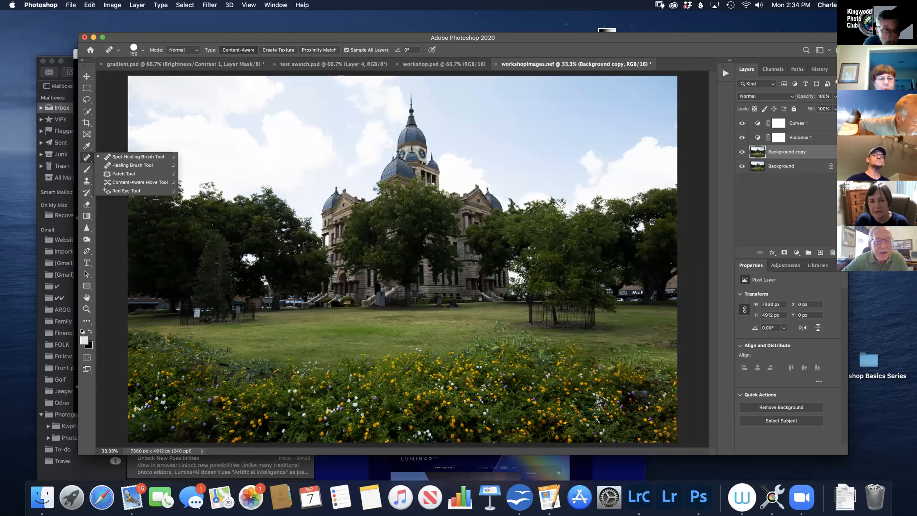
{"action": "left_click", "coordinate": [123, 173]}
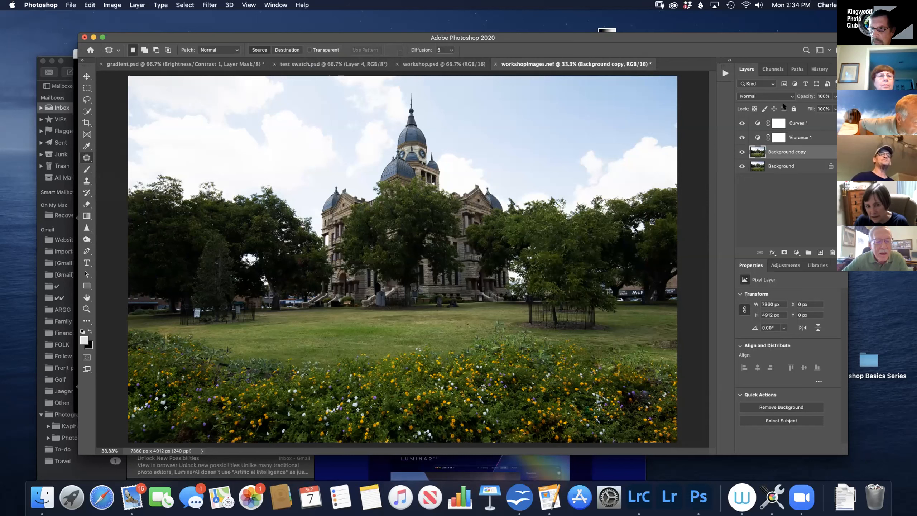
{"action": "left_click", "coordinate": [821, 68]}
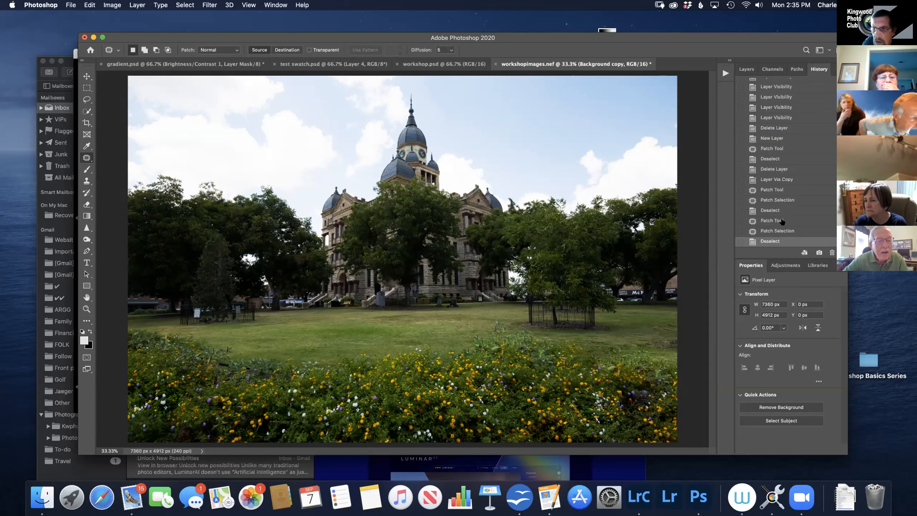
{"action": "left_click", "coordinate": [773, 221]}
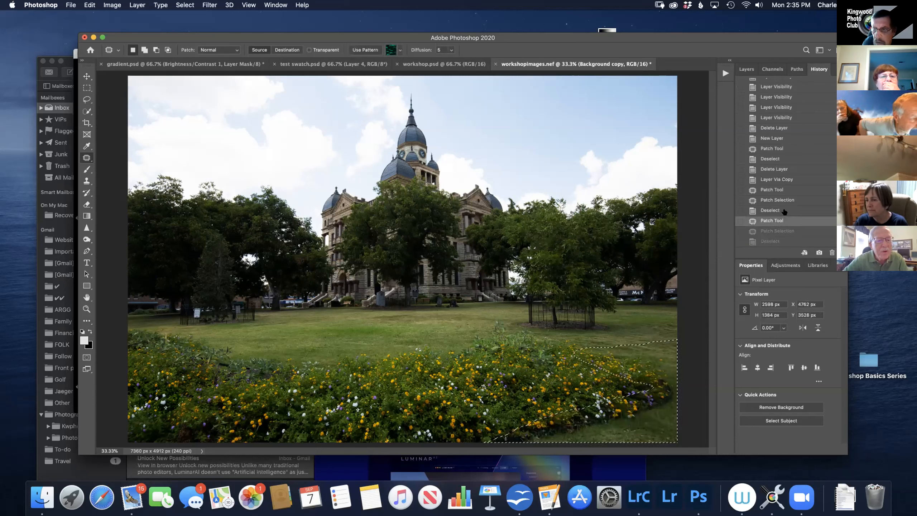
{"action": "left_click", "coordinate": [782, 214]}
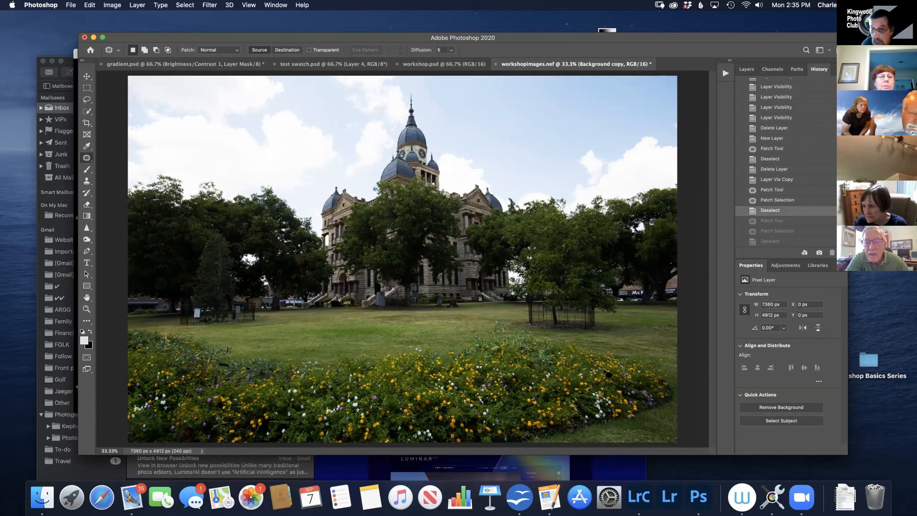
- Outline the grass at the photo's lower-right corner, patch it with flowers from the middle of the bed, and deselect
{"action": "mouse_move", "coordinate": [657, 346]}
{"action": "left_mouse_down"}
{"action": "mouse_move", "coordinate": [616, 348]}
{"action": "mouse_move", "coordinate": [592, 361]}
{"action": "mouse_move", "coordinate": [652, 378]}
{"action": "mouse_move", "coordinate": [592, 413]}
{"action": "mouse_move", "coordinate": [484, 441]}
{"action": "mouse_move", "coordinate": [671, 443]}
{"action": "mouse_move", "coordinate": [699, 393]}
{"action": "mouse_move", "coordinate": [678, 338]}
{"action": "left_mouse_up"}
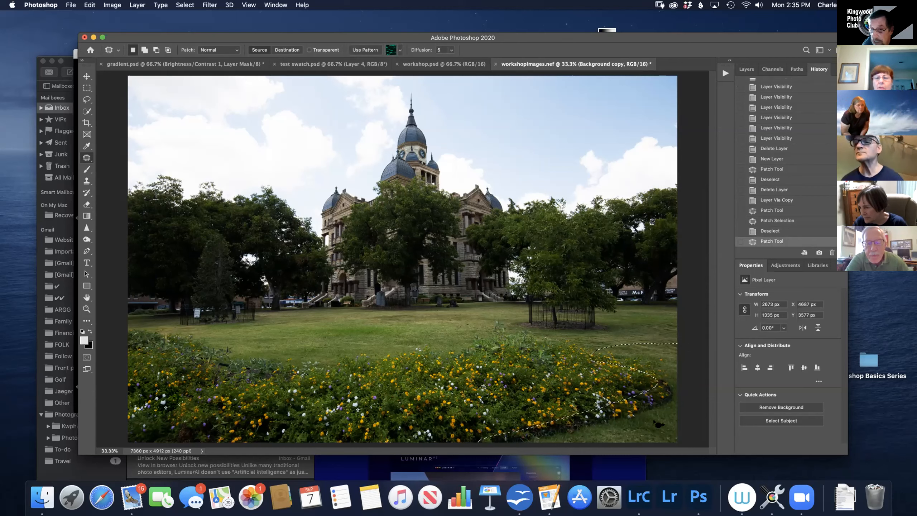
{"action": "left_click_drag", "start_coordinate": [660, 422], "coordinate": [509, 413]}
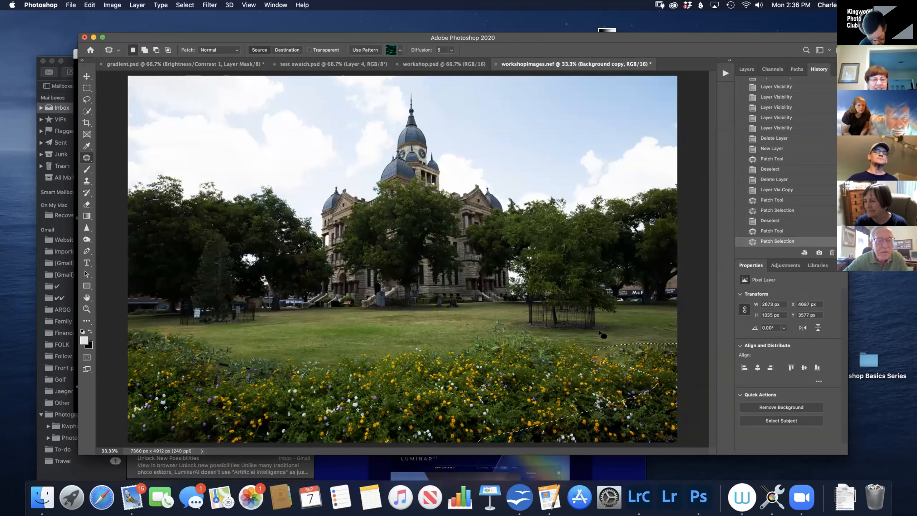
{"action": "key", "text": "super+d"}
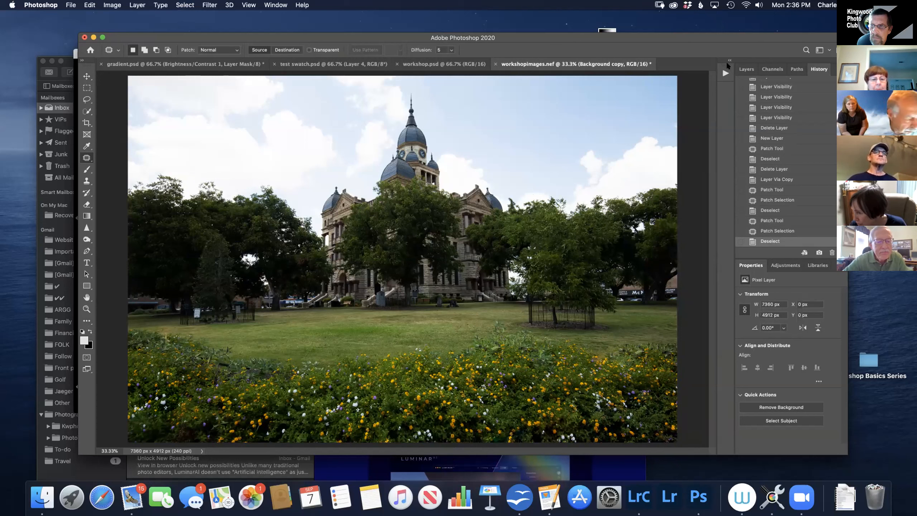
{"action": "left_click", "coordinate": [748, 70]}
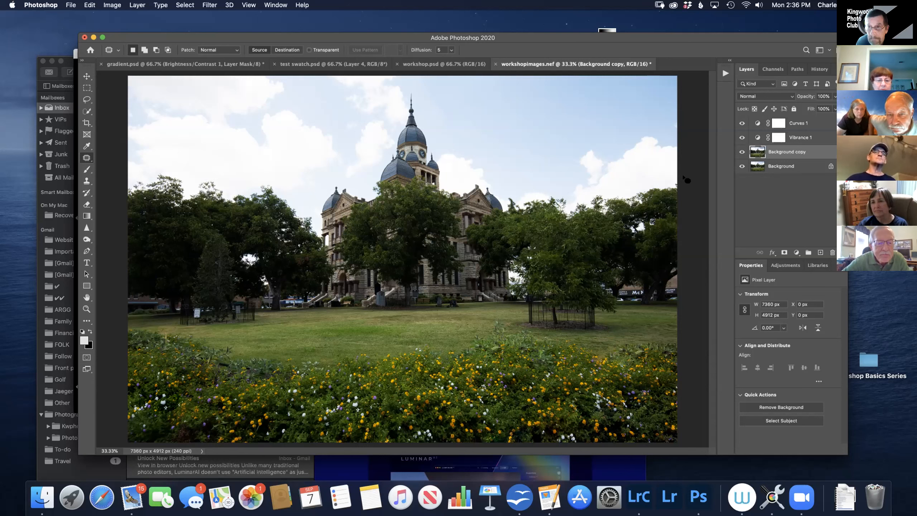
{"action": "left_click", "coordinate": [816, 125]}
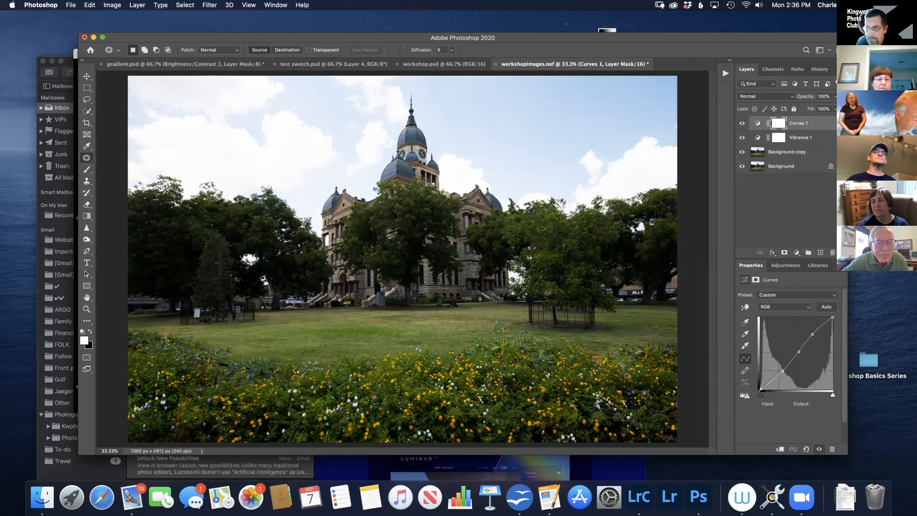
{"action": "left_click_drag", "start_coordinate": [661, 38], "coordinate": [581, 99]}
{"action": "left_click_drag", "start_coordinate": [610, 55], "coordinate": [916, 20]}
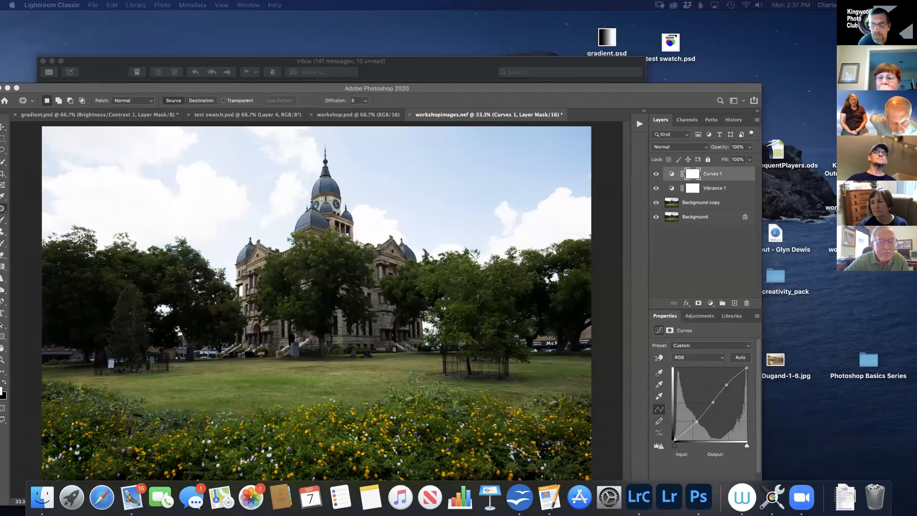
{"action": "left_click_drag", "start_coordinate": [653, 92], "coordinate": [722, 31]}
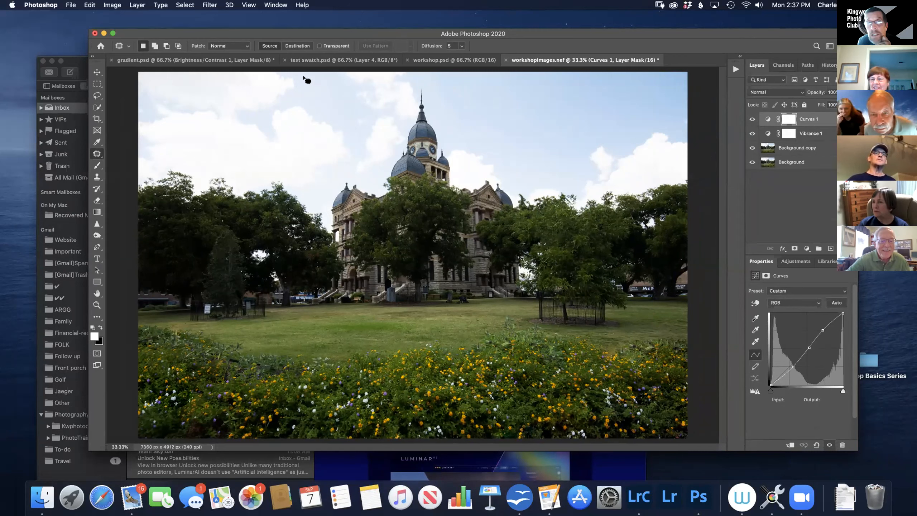
{"action": "left_click", "coordinate": [276, 5]}
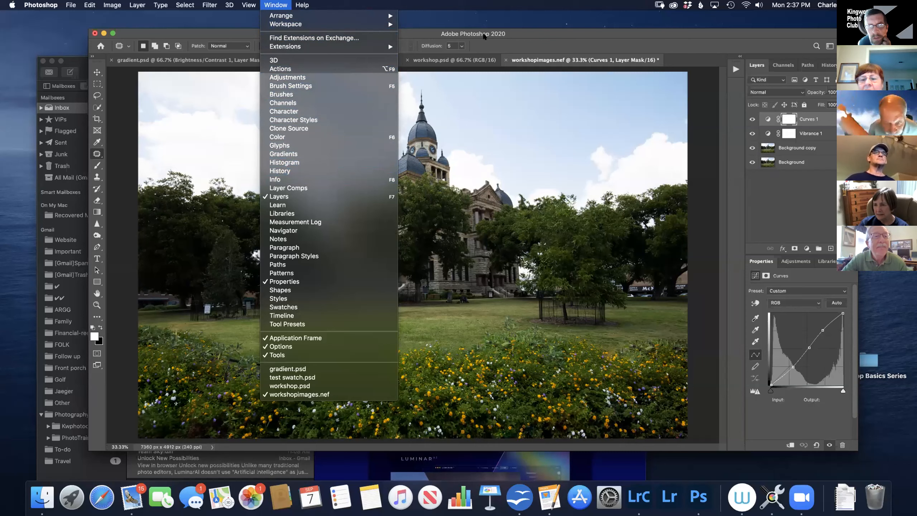
{"action": "left_click", "coordinate": [510, 16]}
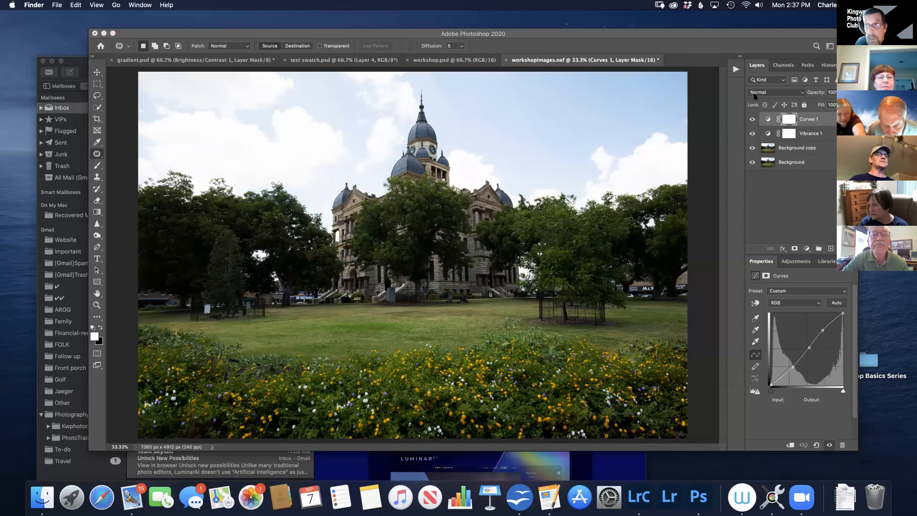
{"action": "left_click_drag", "start_coordinate": [679, 31], "coordinate": [663, 23]}
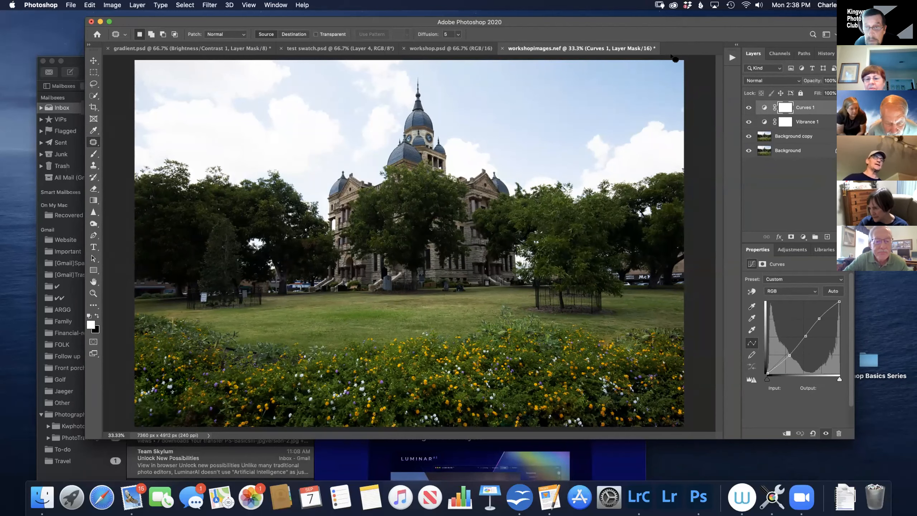
{"action": "left_click_drag", "start_coordinate": [690, 23], "coordinate": [662, 32]}
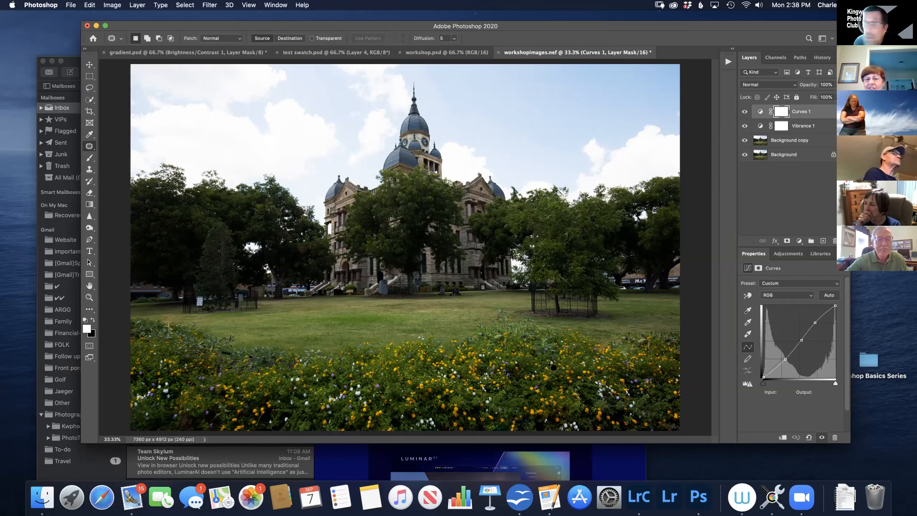
{"action": "left_click", "coordinate": [179, 5]}
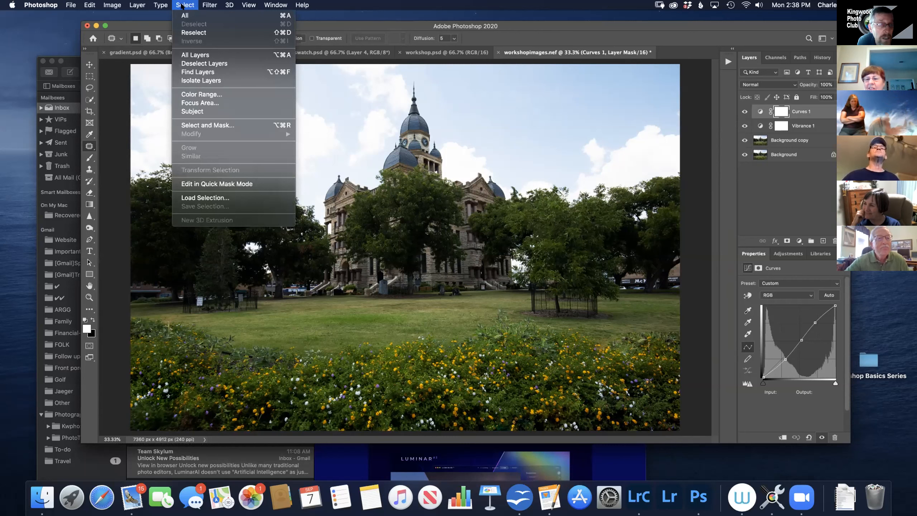
{"action": "left_click", "coordinate": [324, 12]}
{"action": "left_click", "coordinate": [335, 12]}
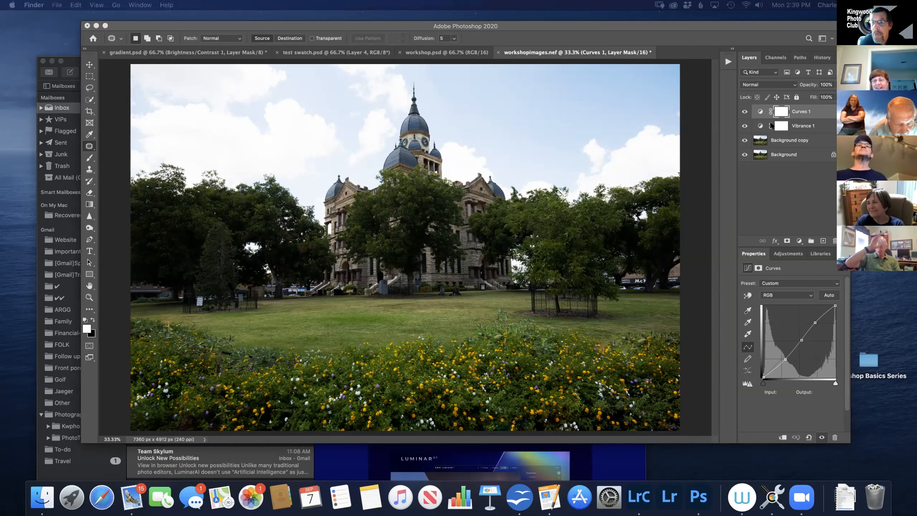
{"action": "left_click", "coordinate": [823, 112]}
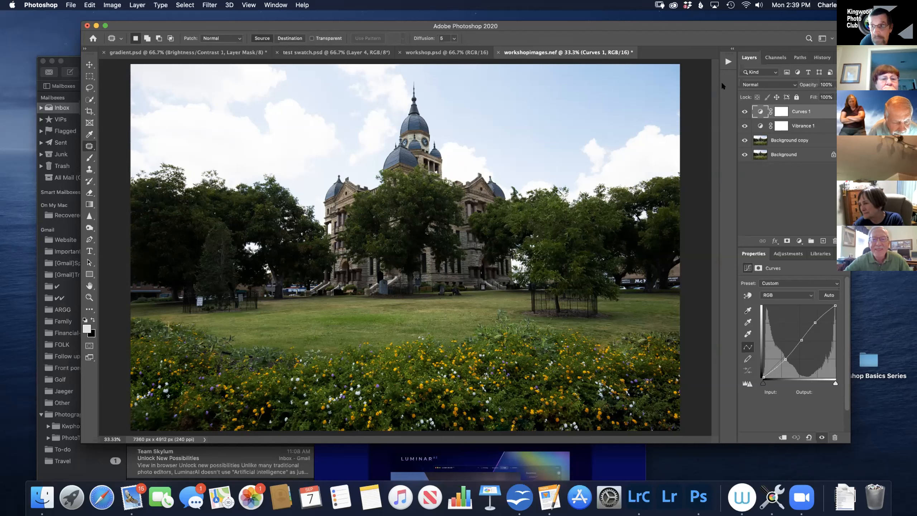
- On the Background copy layer, select the sky on both sides of the courthouse tower with the Quick Selection Tool
{"action": "left_click", "coordinate": [797, 141]}
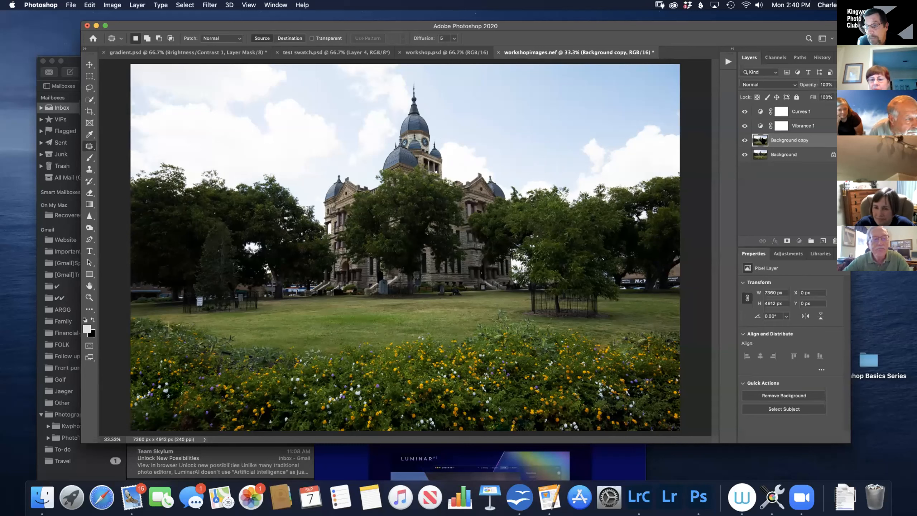
{"action": "left_click", "coordinate": [818, 142]}
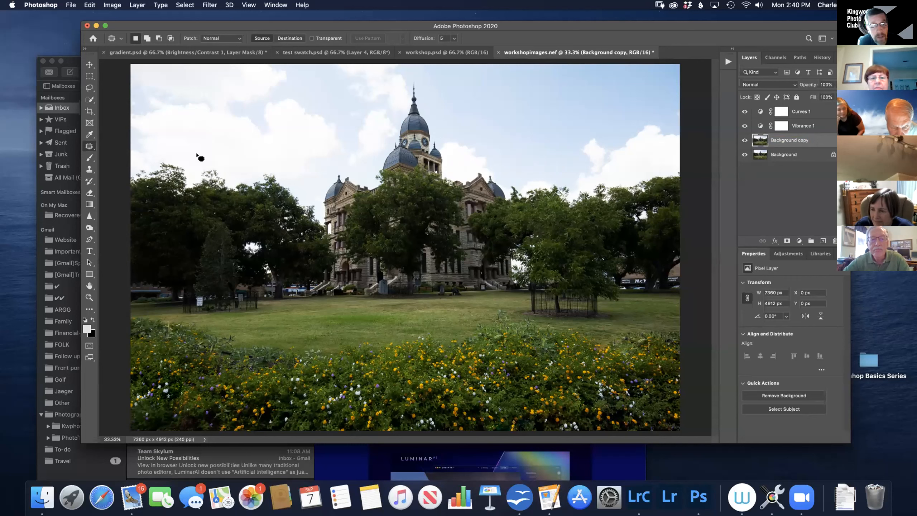
{"action": "left_click", "coordinate": [89, 100]}
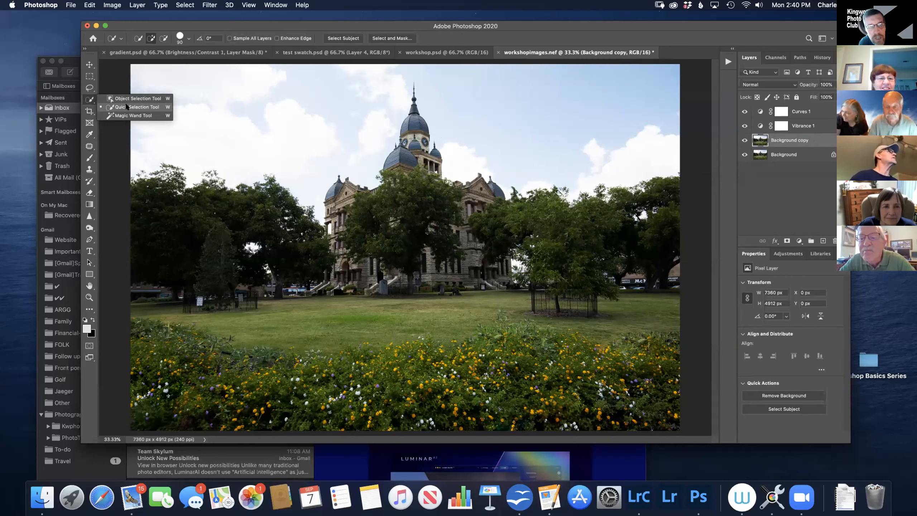
{"action": "left_click", "coordinate": [126, 107]}
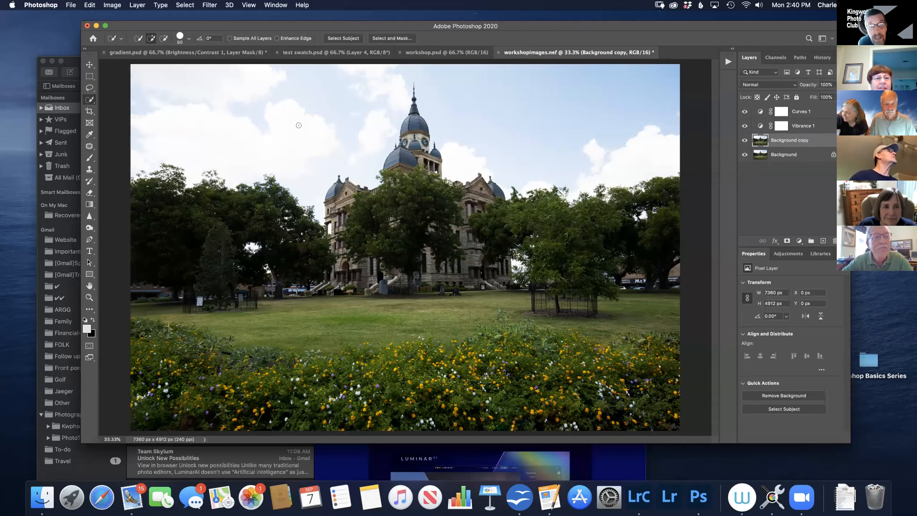
{"action": "mouse_move", "coordinate": [219, 93]}
{"action": "left_mouse_down"}
{"action": "mouse_move", "coordinate": [387, 80]}
{"action": "mouse_move", "coordinate": [328, 125]}
{"action": "left_mouse_up"}
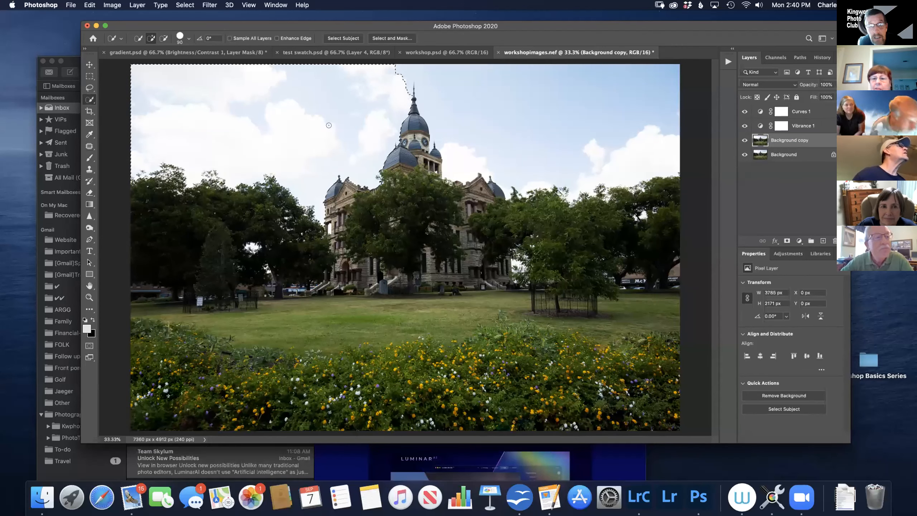
{"action": "left_click_drag", "start_coordinate": [497, 77], "coordinate": [471, 83]}
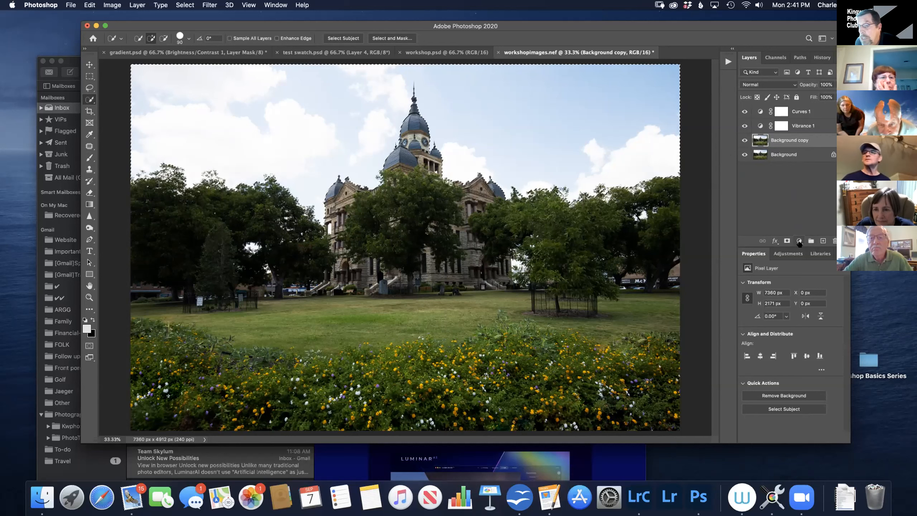
- Add an Exposure adjustment layer above Background copy, masked to the sky selection
{"action": "left_click", "coordinate": [798, 242]}
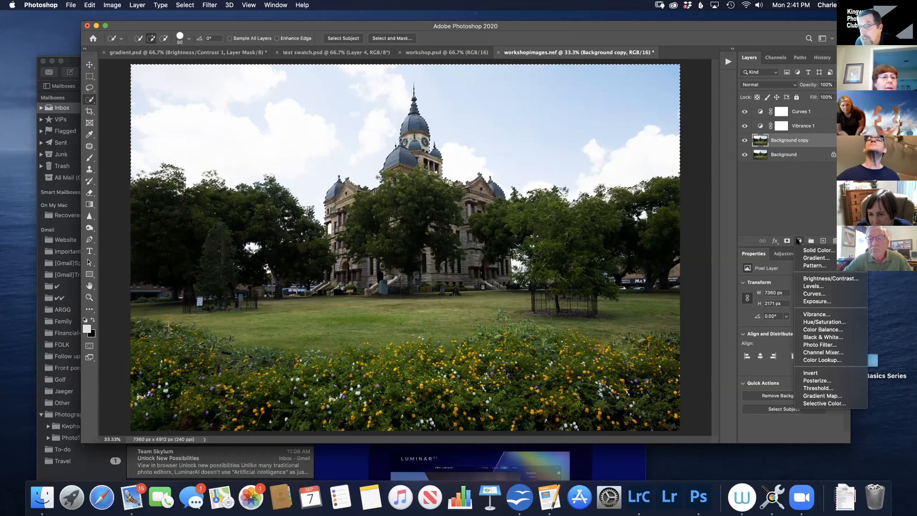
{"action": "left_click", "coordinate": [798, 241]}
{"action": "left_click", "coordinate": [798, 242]}
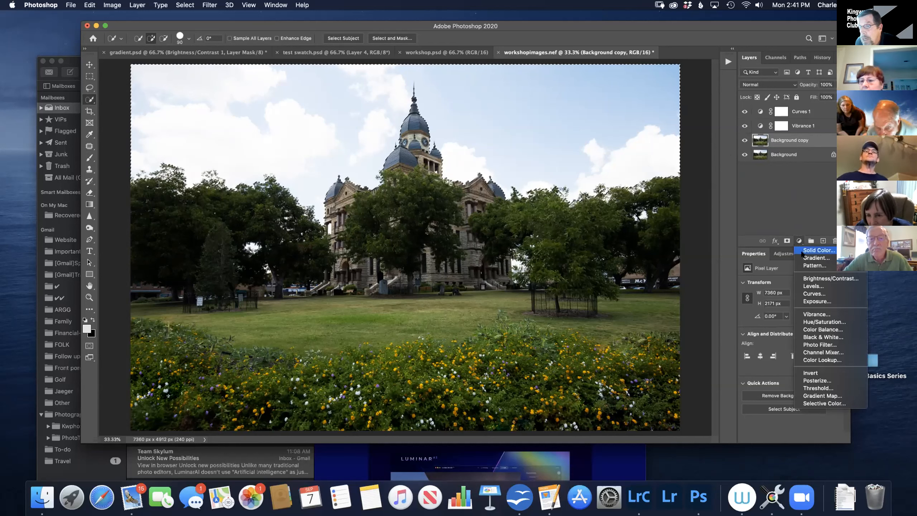
{"action": "left_click", "coordinate": [818, 300]}
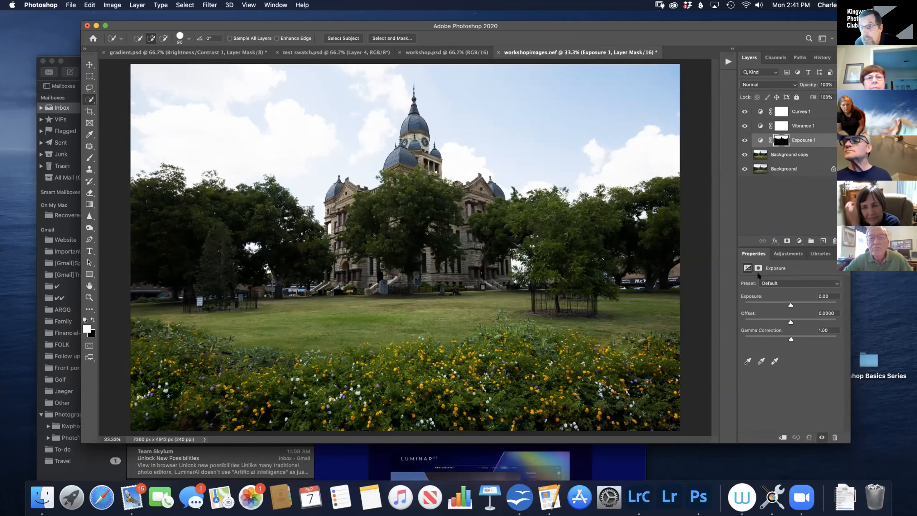
- Darken the masked sky by setting the Exposure adjustment layer's exposure to -0.68
{"action": "mouse_move", "coordinate": [791, 305]}
{"action": "left_mouse_down"}
{"action": "mouse_move", "coordinate": [765, 308]}
{"action": "mouse_move", "coordinate": [779, 305]}
{"action": "left_mouse_up"}
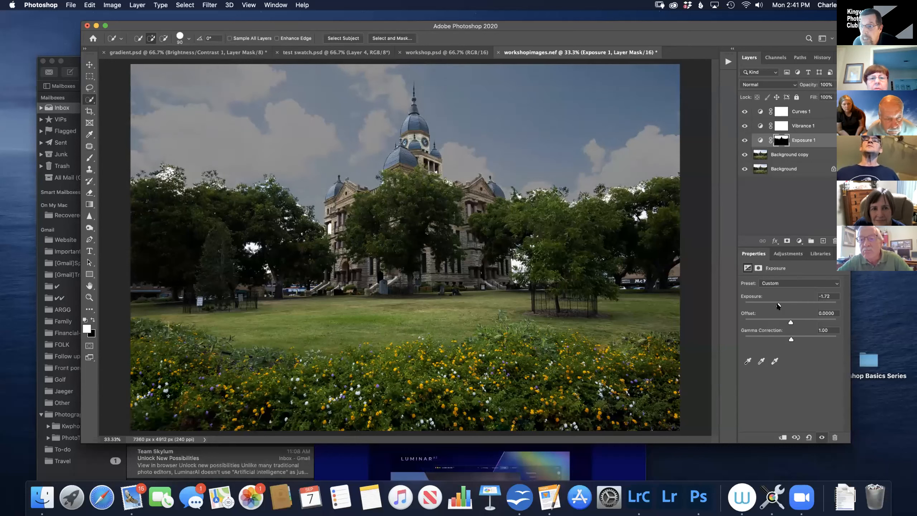
{"action": "left_click_drag", "start_coordinate": [778, 306], "coordinate": [778, 306]}
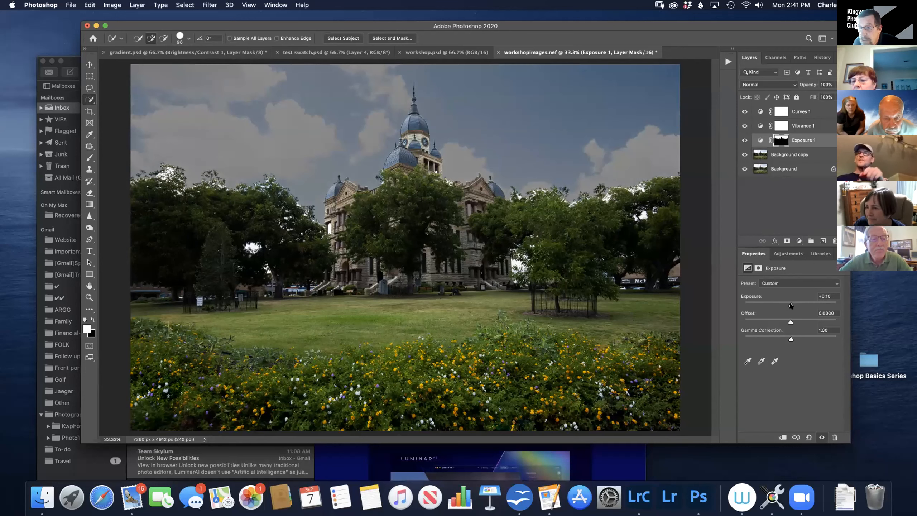
{"action": "left_click_drag", "start_coordinate": [790, 306], "coordinate": [789, 306]}
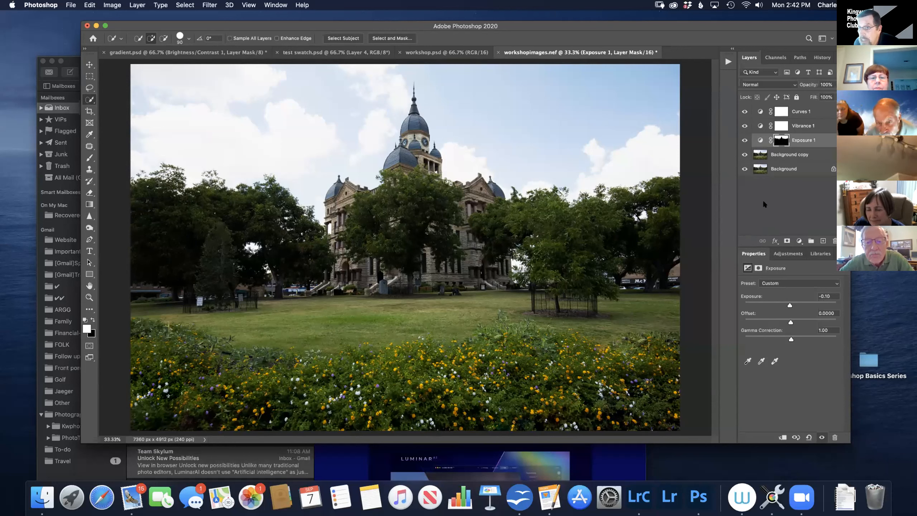
{"action": "left_click", "coordinate": [759, 140]}
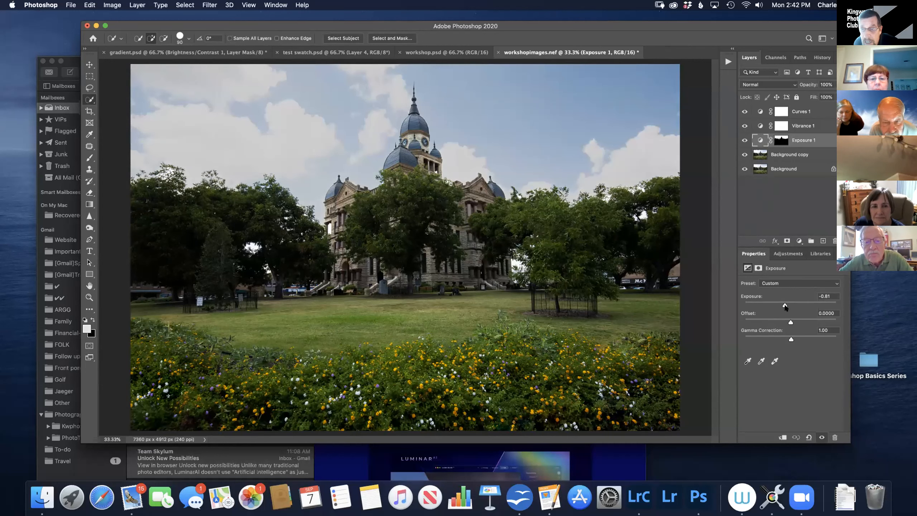
{"action": "left_click_drag", "start_coordinate": [786, 305], "coordinate": [784, 306]}
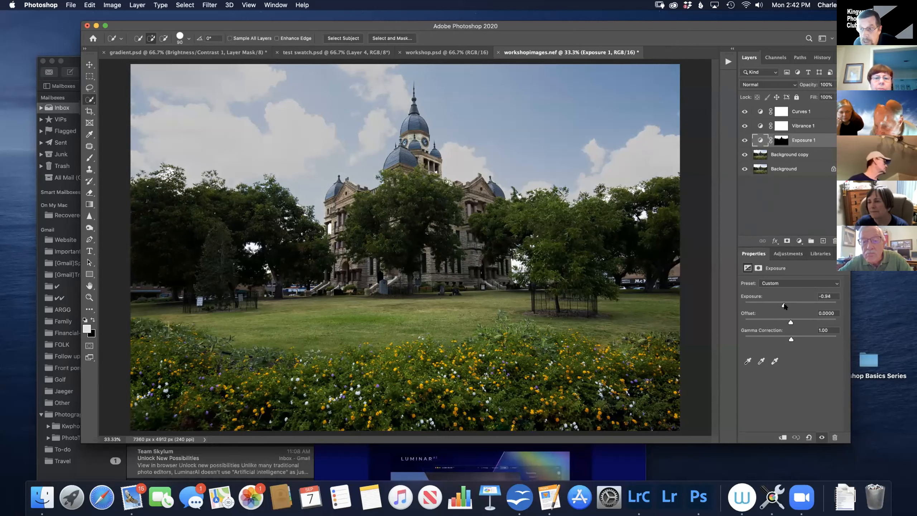
{"action": "left_click_drag", "start_coordinate": [784, 306], "coordinate": [785, 306]}
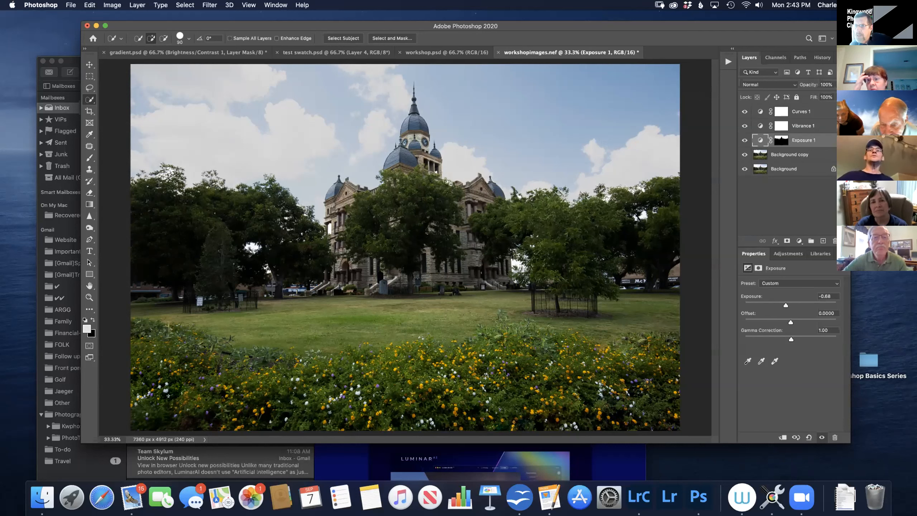
- Inspect the Exposure layer's mask on its own in the canvas, and compare the sky with the adjustment hidden and shown
{"action": "left_click", "coordinate": [779, 141], "text": "alt"}
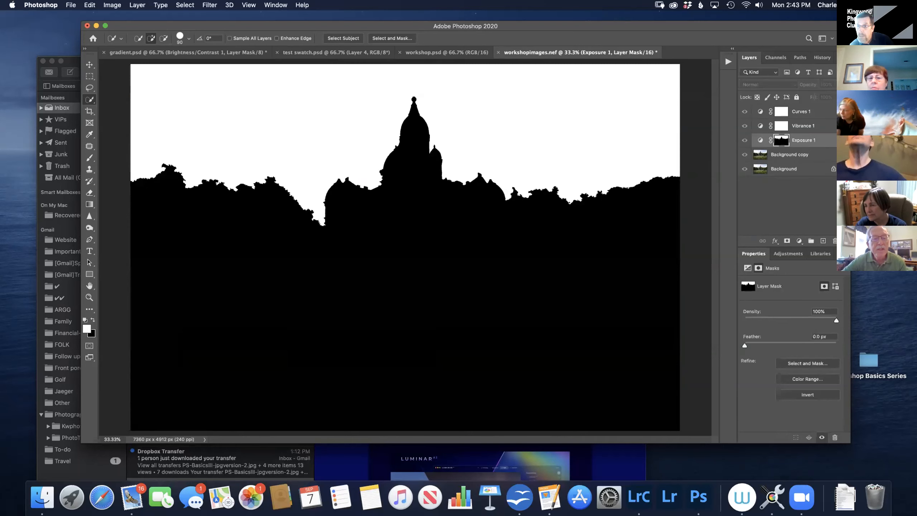
{"action": "left_click", "coordinate": [772, 142], "text": "alt"}
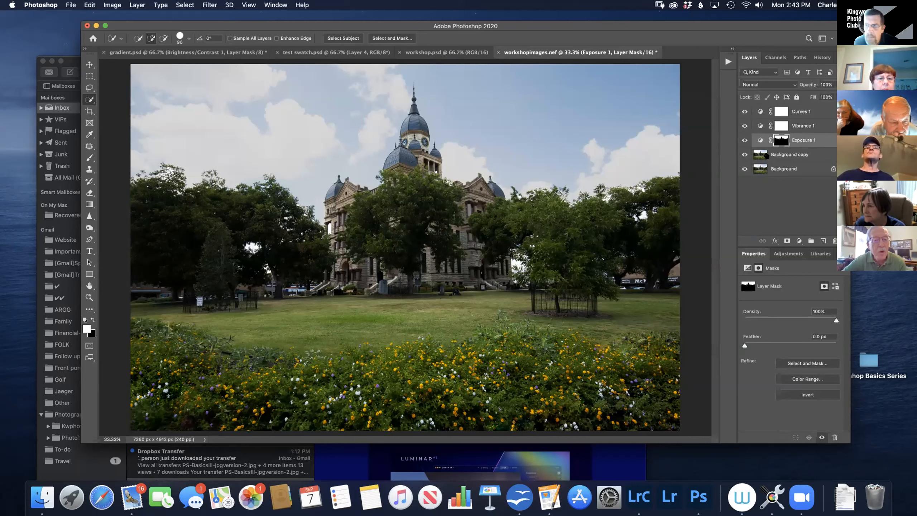
{"action": "left_click", "coordinate": [744, 140]}
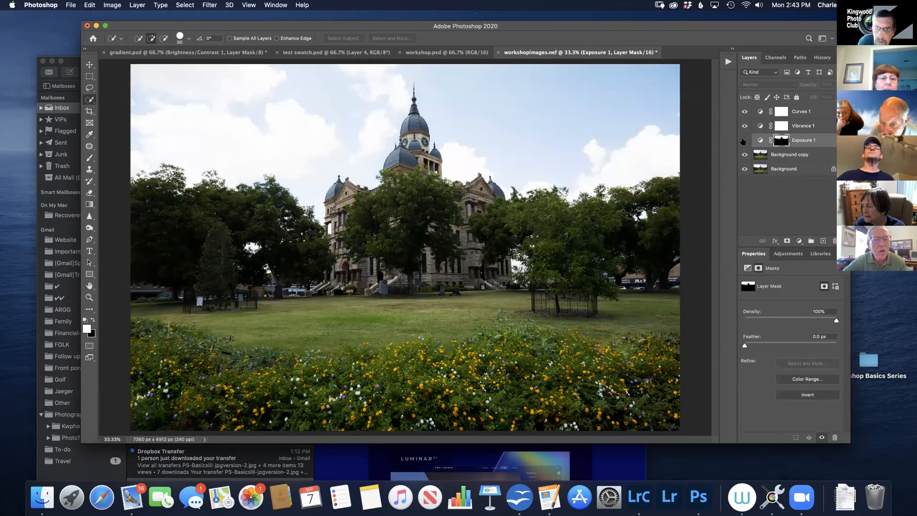
{"action": "left_click", "coordinate": [744, 141]}
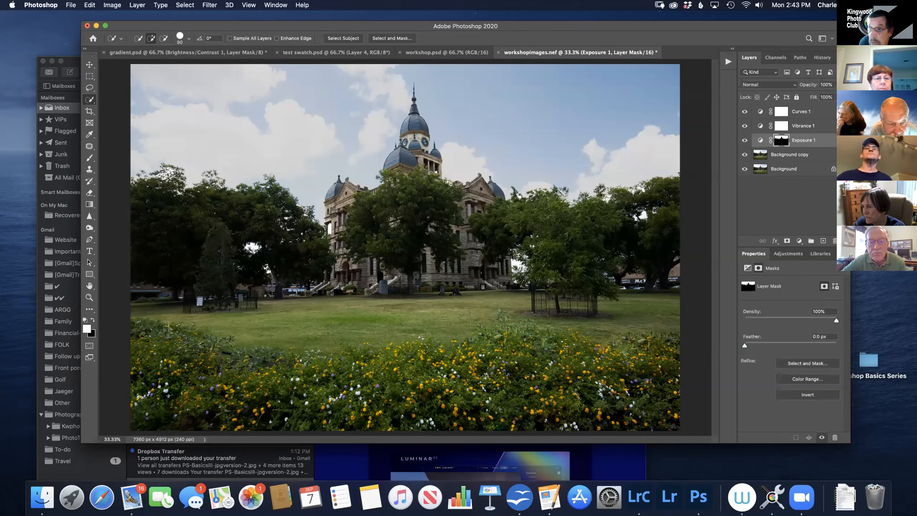
{"action": "left_click", "coordinate": [744, 141]}
{"action": "left_click", "coordinate": [743, 141]}
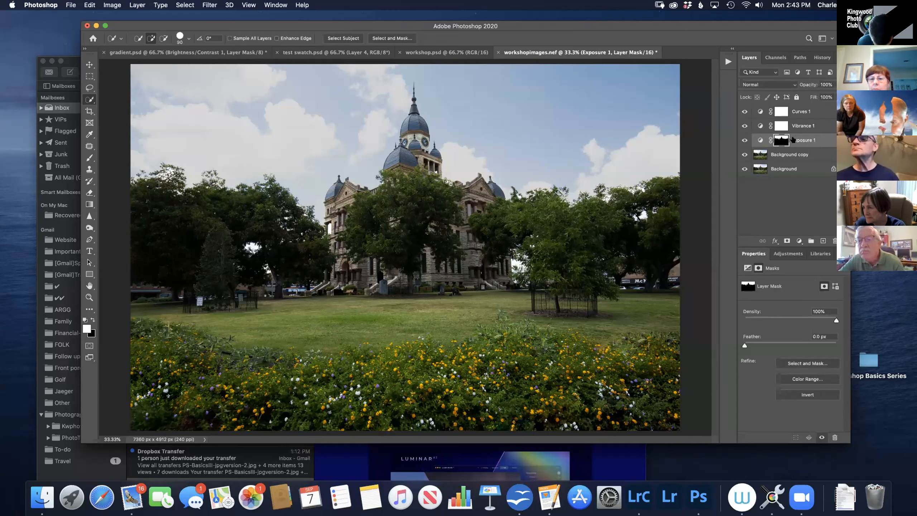
- Replace the Exposure adjustment with a Curves adjustment masked to the sky, pulling its curve down to input 166, output 105
{"action": "key", "text": "super+z"}
{"action": "key", "text": "super+z"}
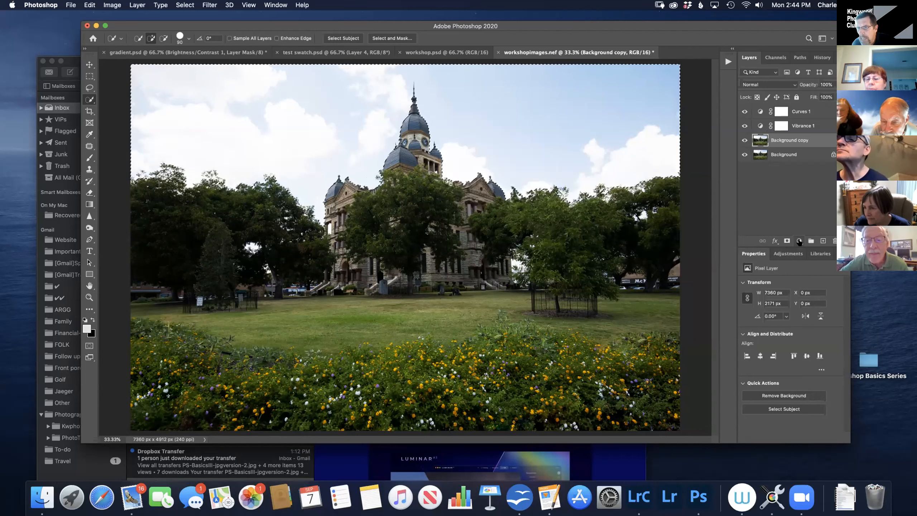
{"action": "left_click", "coordinate": [798, 242]}
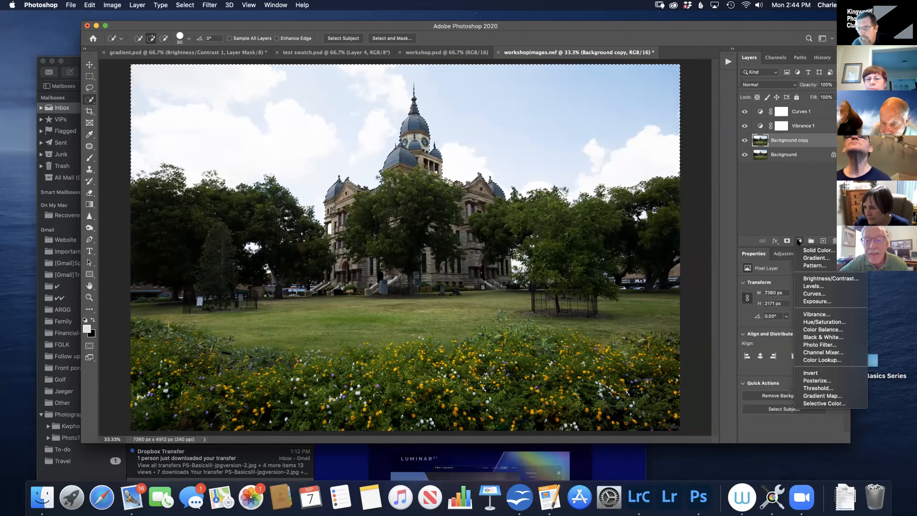
{"action": "left_click", "coordinate": [813, 294]}
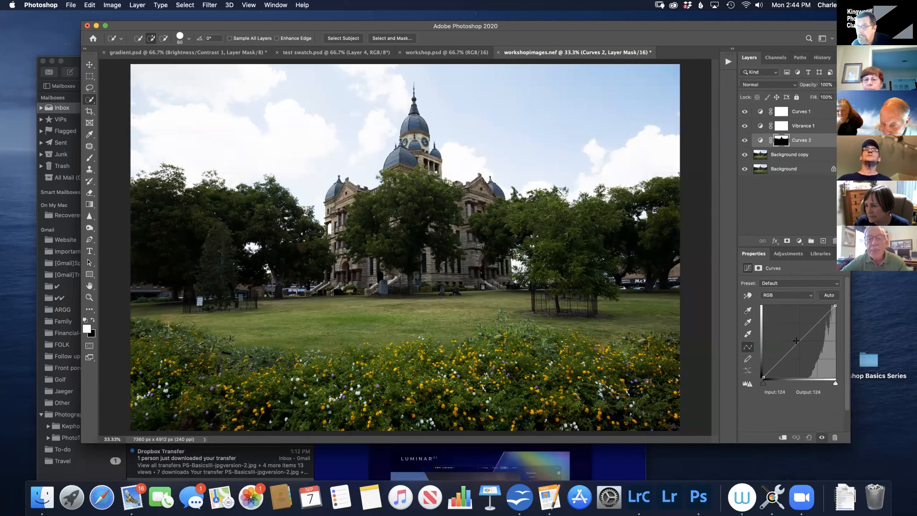
{"action": "left_click_drag", "start_coordinate": [795, 341], "coordinate": [807, 346]}
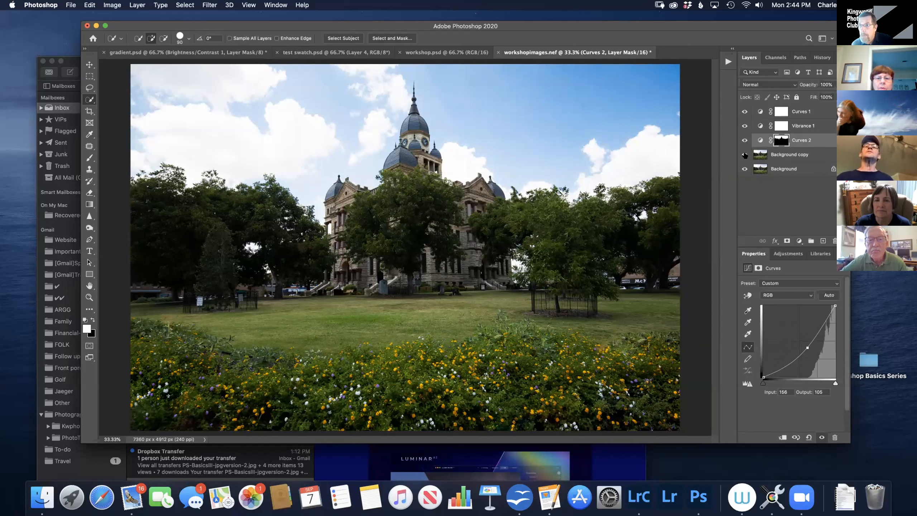
- Duplicate the Curves 2 adjustment layer together with its sky mask, and select the original layer's curve
{"action": "left_click", "coordinate": [794, 141]}
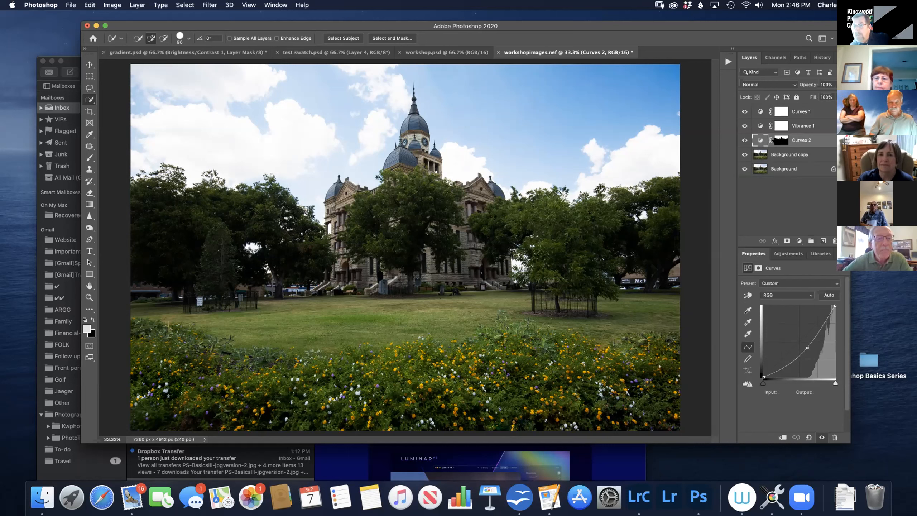
{"action": "left_click", "coordinate": [781, 140]}
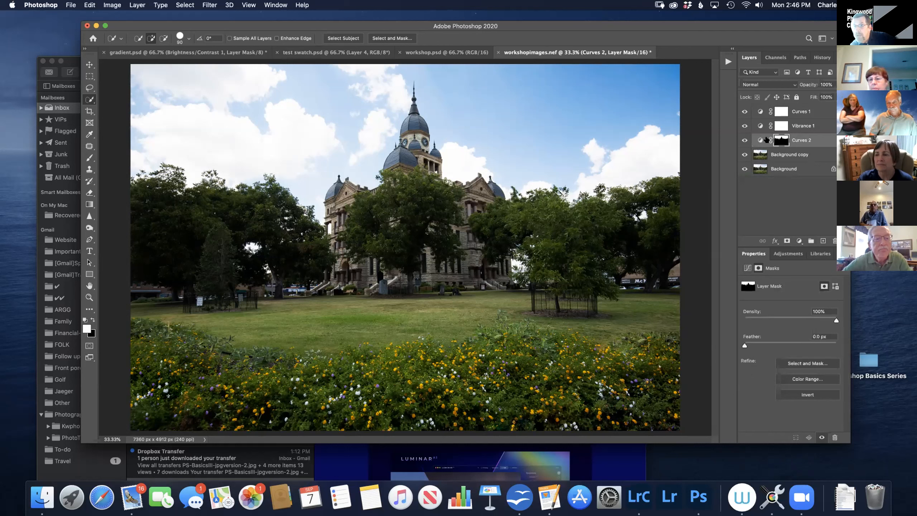
{"action": "left_click", "coordinate": [760, 141]}
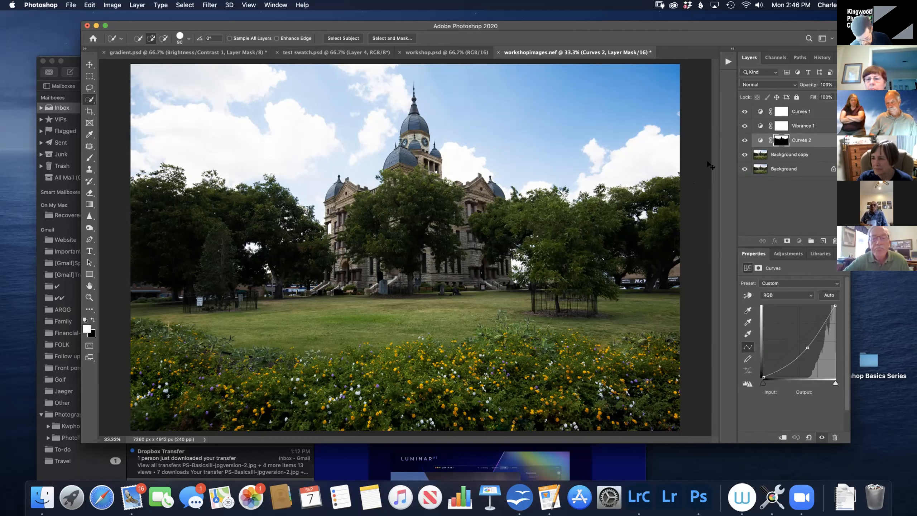
{"action": "key", "text": "super+j"}
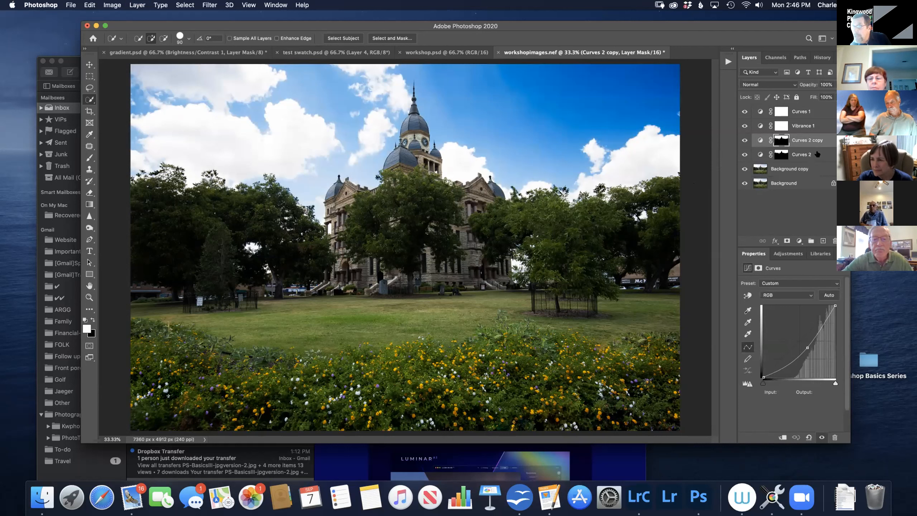
{"action": "left_click", "coordinate": [763, 155]}
{"action": "left_click", "coordinate": [760, 156]}
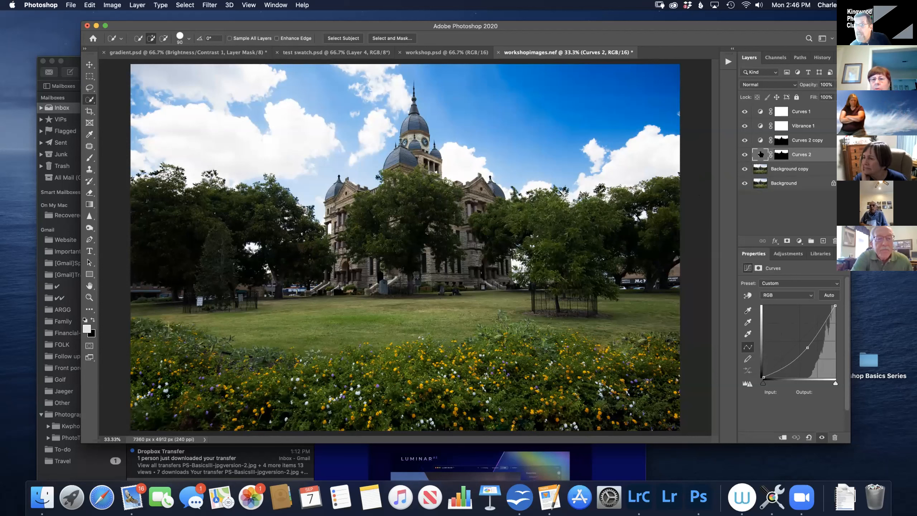
- Target the Curves 2 copy layer mask and enlarge the Brush tool to 2100 px
{"action": "left_click", "coordinate": [781, 140]}
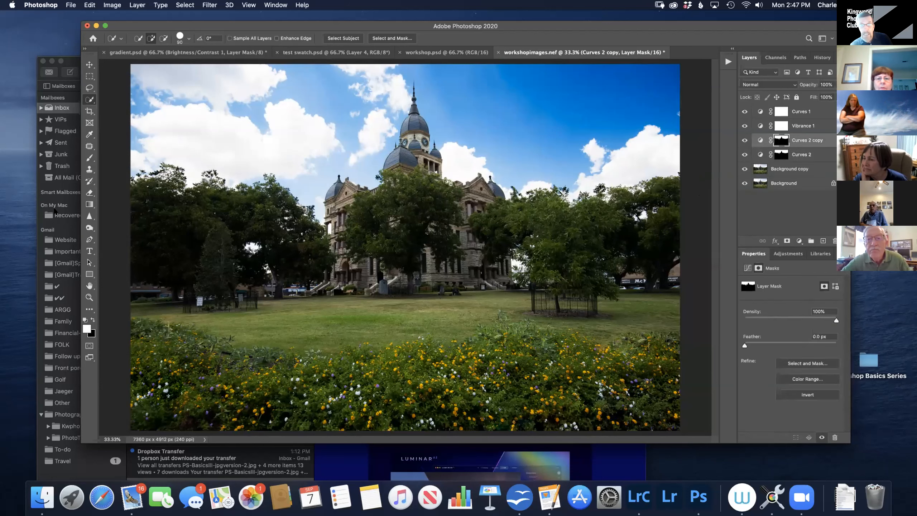
{"action": "left_click", "coordinate": [90, 158]}
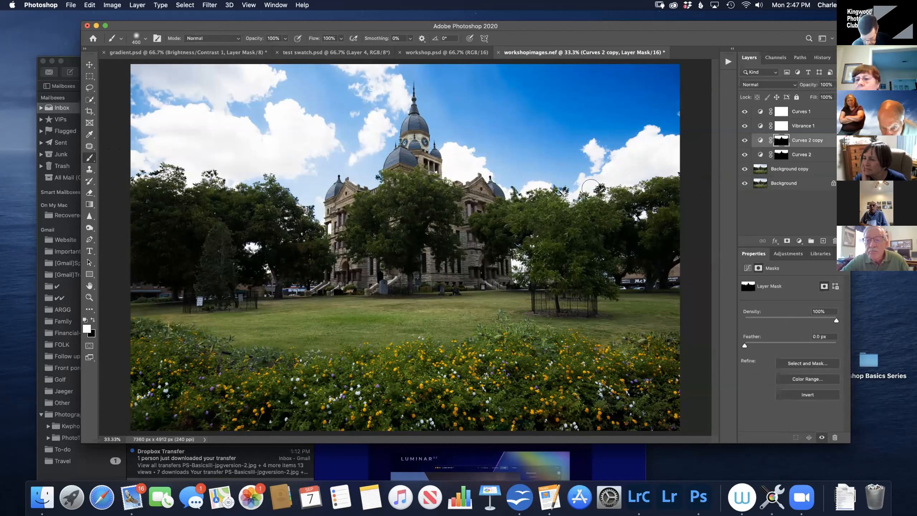
{"action": "key", "text": "bracketright"}
{"action": "key", "text": "bracketright"}
{"action": "key", "text": "bracketright"}
{"action": "key", "text": "bracketright"}
{"action": "key", "text": "bracketright"}
{"action": "key", "text": "bracketright"}
{"action": "key", "text": "bracketright"}
{"action": "key", "text": "bracketright"}
{"action": "key", "text": "bracketright"}
{"action": "key", "text": "bracketright"}
{"action": "key", "text": "bracketright"}
{"action": "key", "text": "bracketright"}
{"action": "key", "text": "bracketright"}
{"action": "key", "text": "bracketright"}
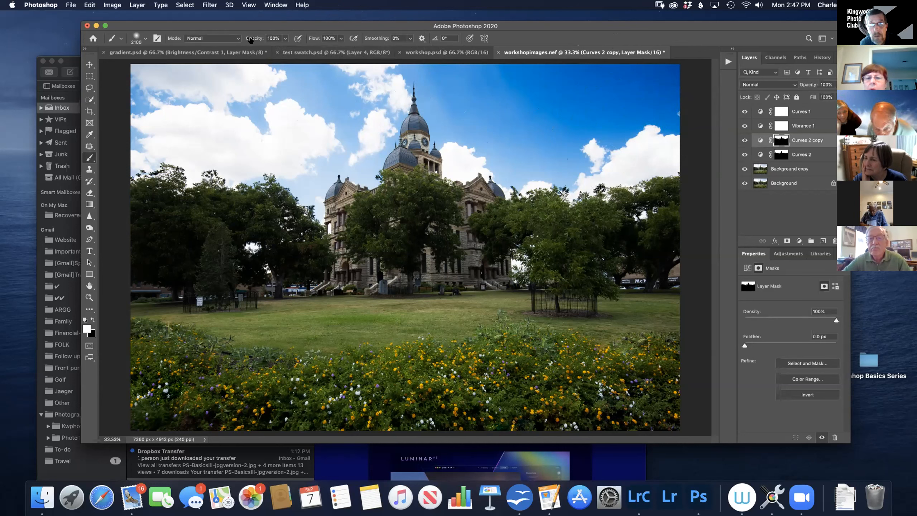
- Set the brush to 55% opacity and 39% flow, and paint black over the upper-right sky in the Curves 2 copy mask
{"action": "left_click_drag", "start_coordinate": [256, 38], "coordinate": [240, 39]}
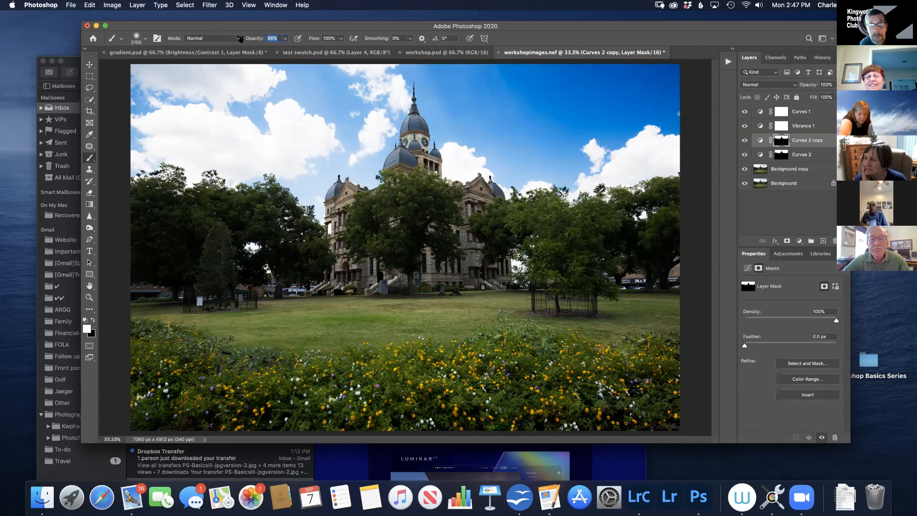
{"action": "left_click_drag", "start_coordinate": [251, 39], "coordinate": [248, 39]}
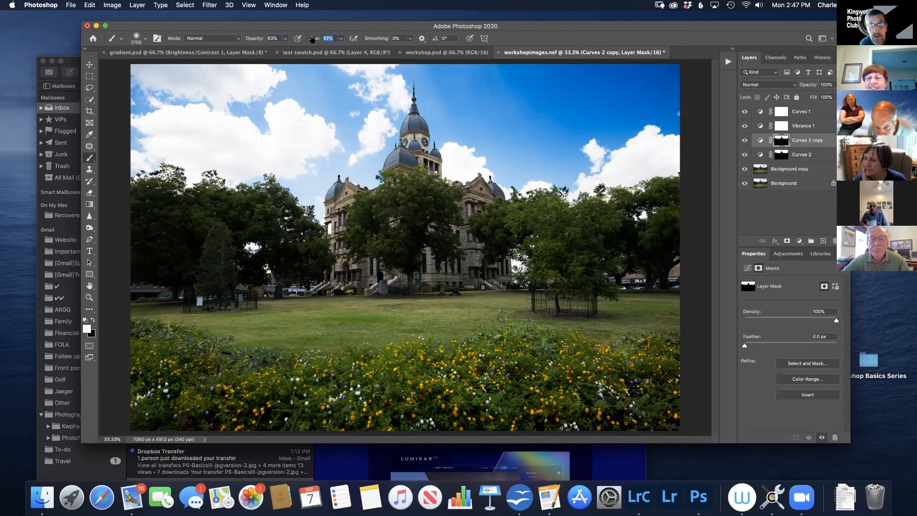
{"action": "left_click_drag", "start_coordinate": [302, 39], "coordinate": [305, 38]}
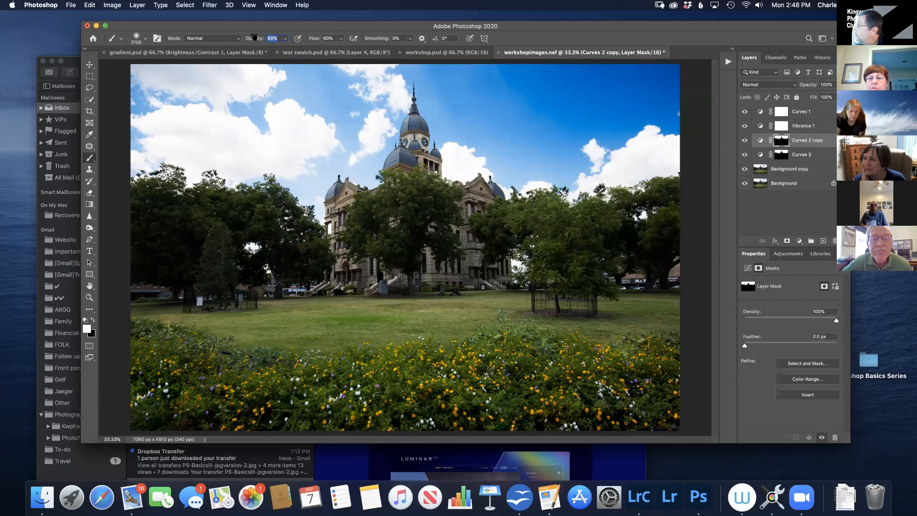
{"action": "left_click_drag", "start_coordinate": [254, 37], "coordinate": [250, 36]}
{"action": "left_click_drag", "start_coordinate": [314, 39], "coordinate": [306, 39]}
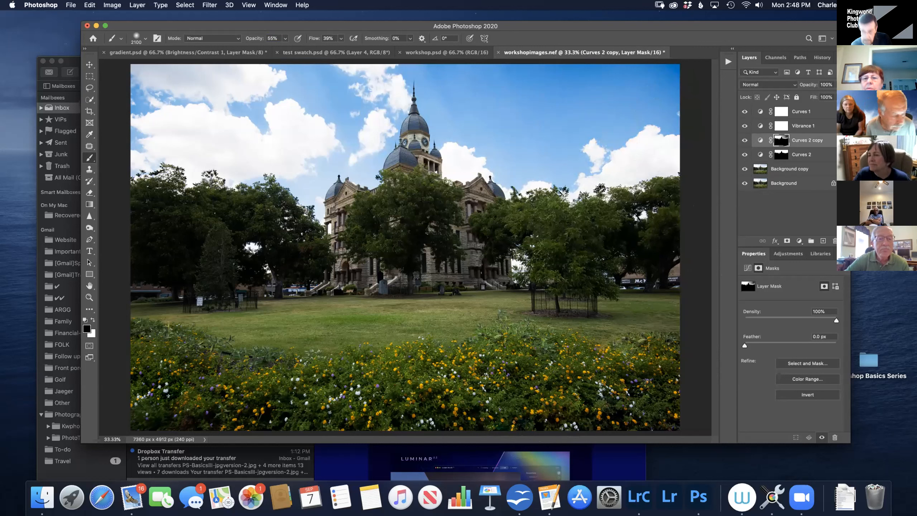
- Inspect the Curves 2 copy mask on its own, and compare it with the Curves 2 layer
{"action": "left_click", "coordinate": [782, 141], "text": "alt"}
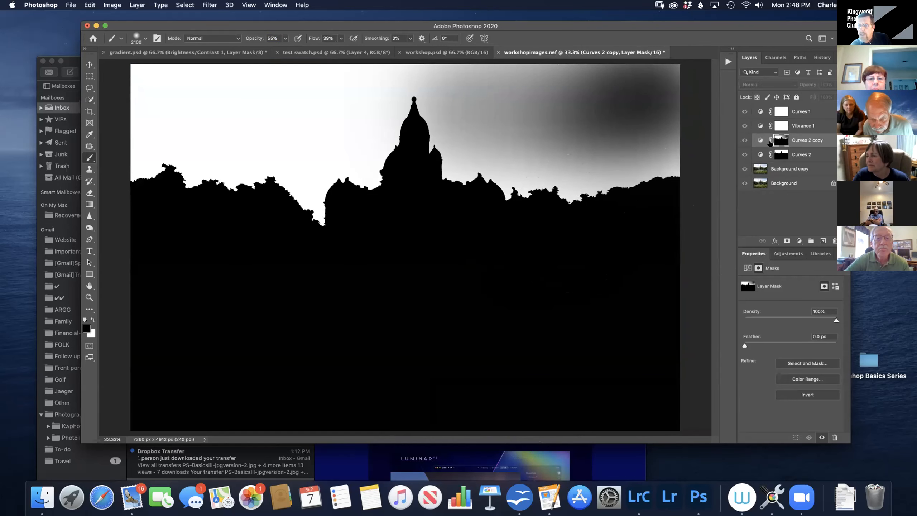
{"action": "left_click", "coordinate": [782, 141], "text": "alt"}
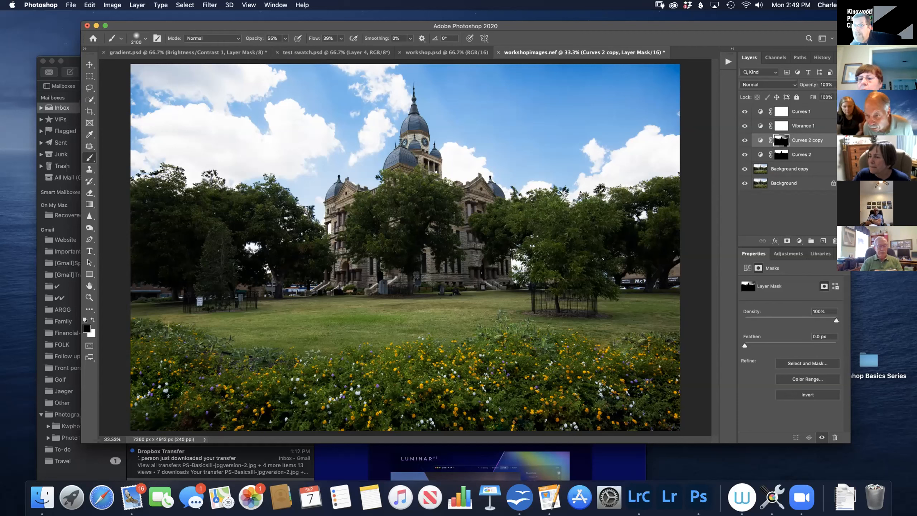
{"action": "left_click", "coordinate": [799, 155]}
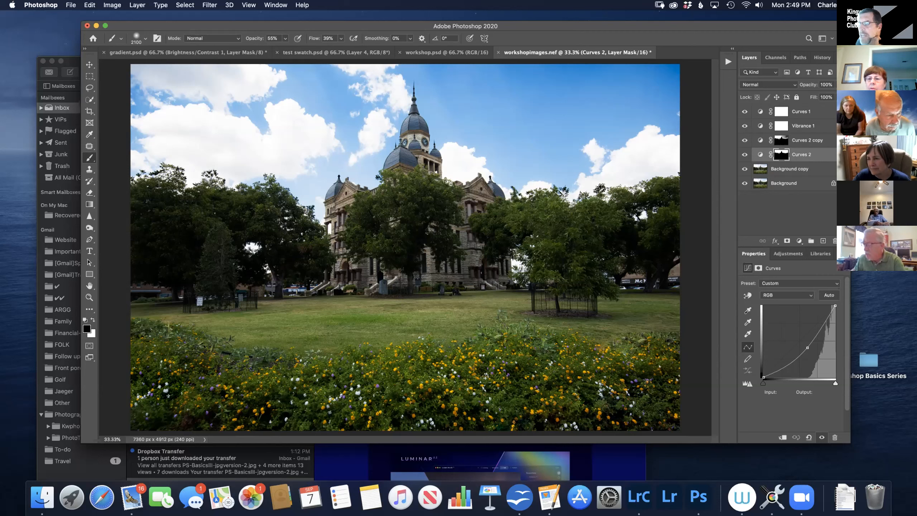
{"action": "left_click", "coordinate": [782, 141]}
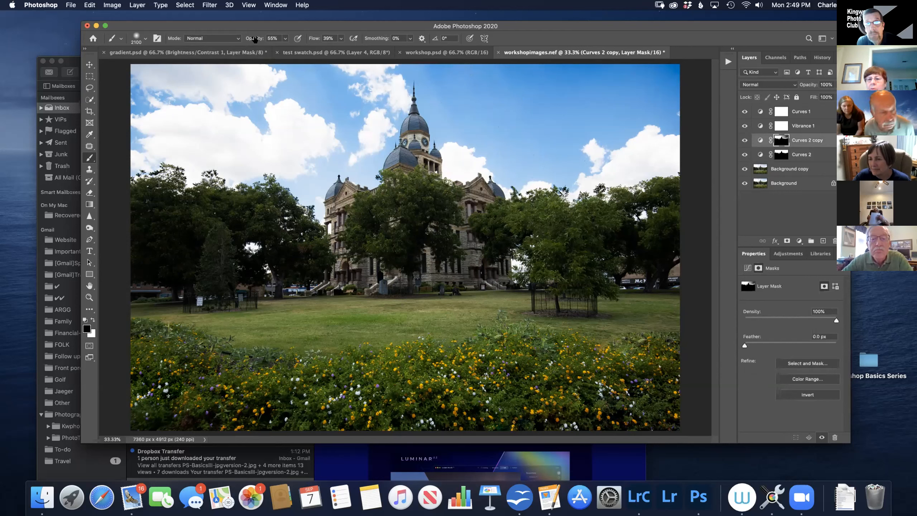
- Give the brush 0% hardness and 41% opacity
{"action": "left_click", "coordinate": [137, 38]}
{"action": "left_click", "coordinate": [148, 75]}
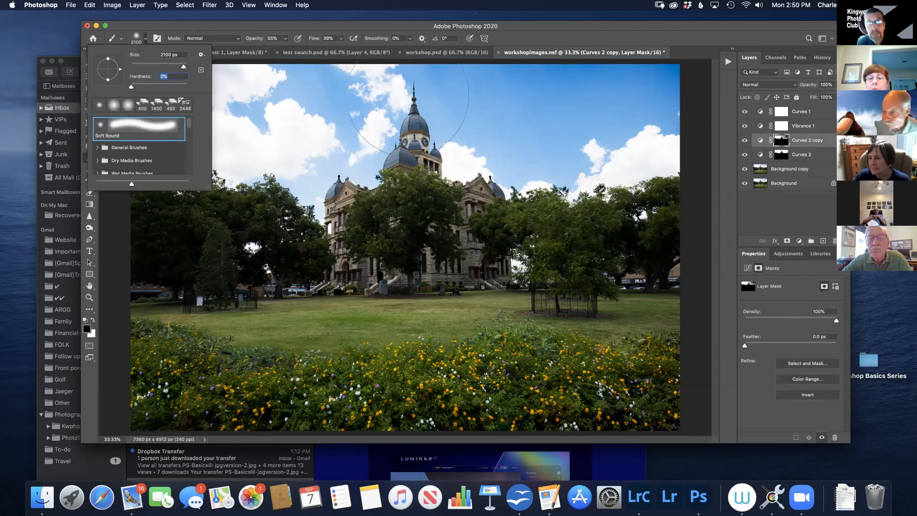
{"action": "mouse_move", "coordinate": [257, 39]}
{"action": "left_mouse_down"}
{"action": "mouse_move", "coordinate": [247, 39]}
{"action": "mouse_move", "coordinate": [260, 40]}
{"action": "left_mouse_up"}
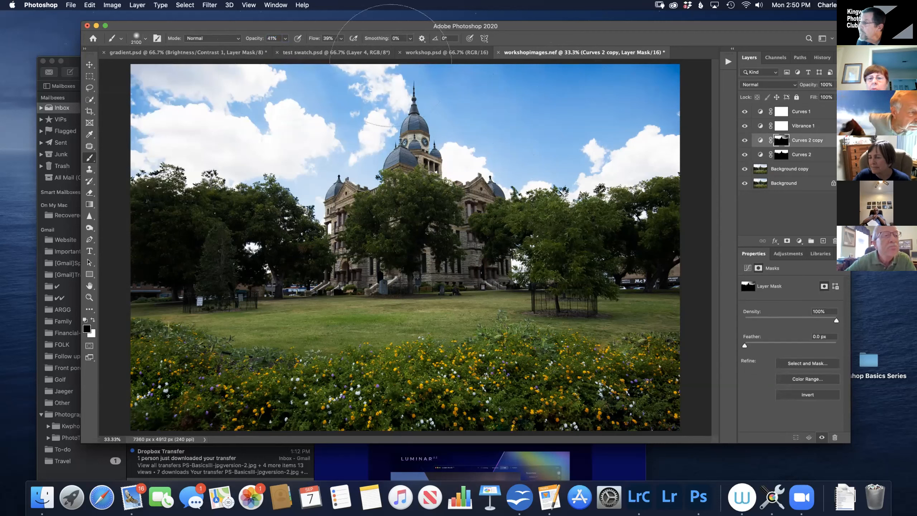
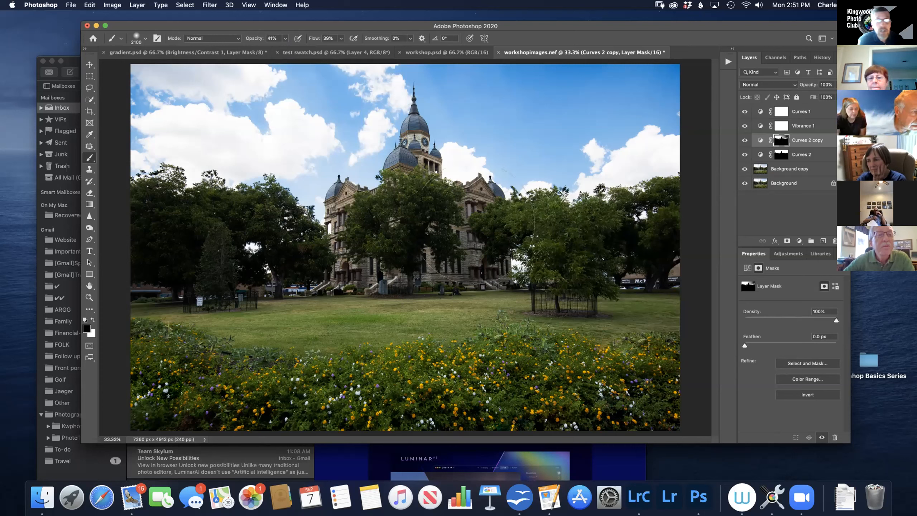
- Reduce the brush size to 364 px with hardness at 0%
{"action": "left_click", "coordinate": [134, 38]}
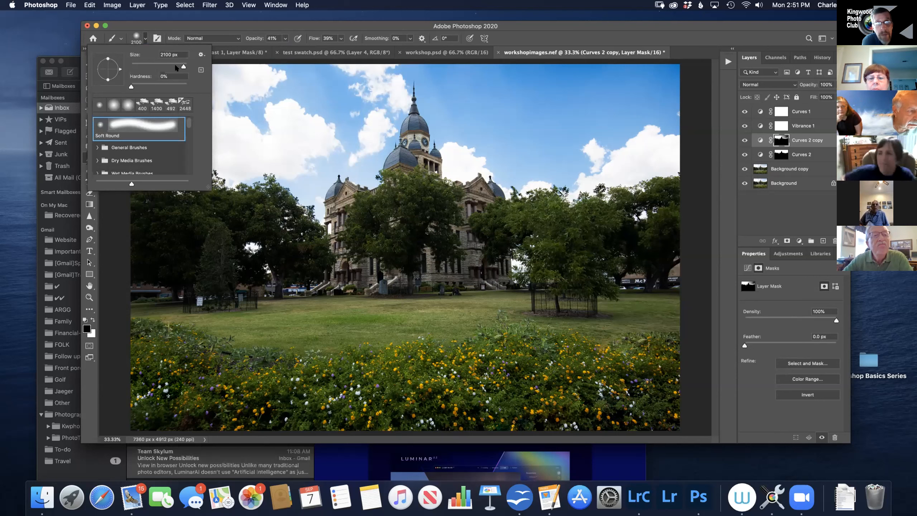
{"action": "left_click_drag", "start_coordinate": [184, 67], "coordinate": [168, 69]}
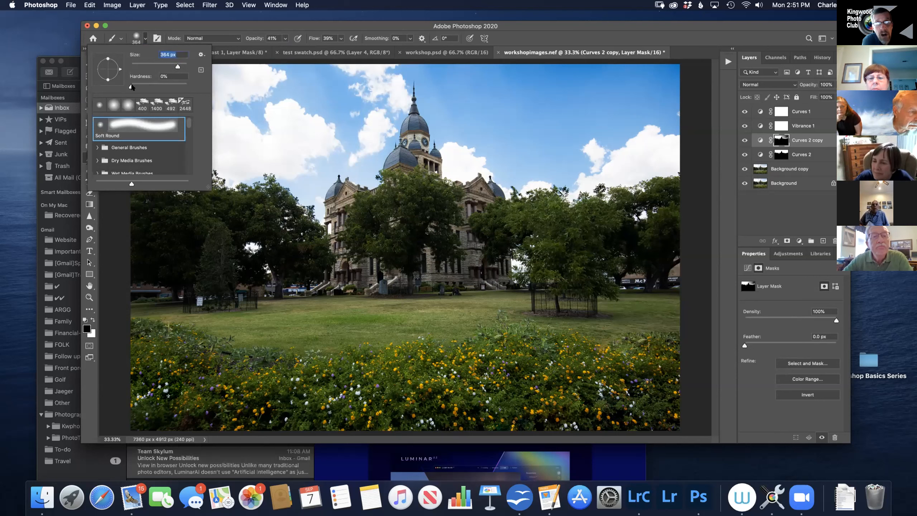
{"action": "left_click_drag", "start_coordinate": [129, 90], "coordinate": [126, 90]}
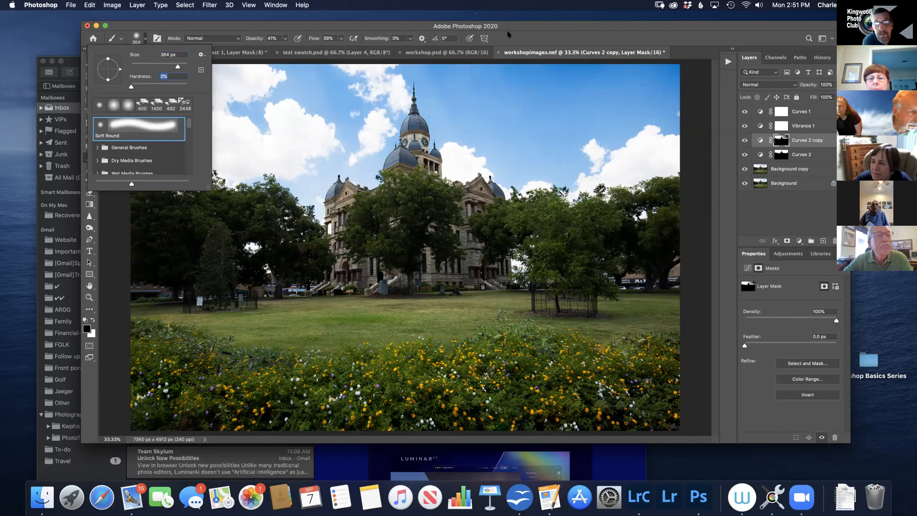
{"action": "left_click", "coordinate": [519, 25]}
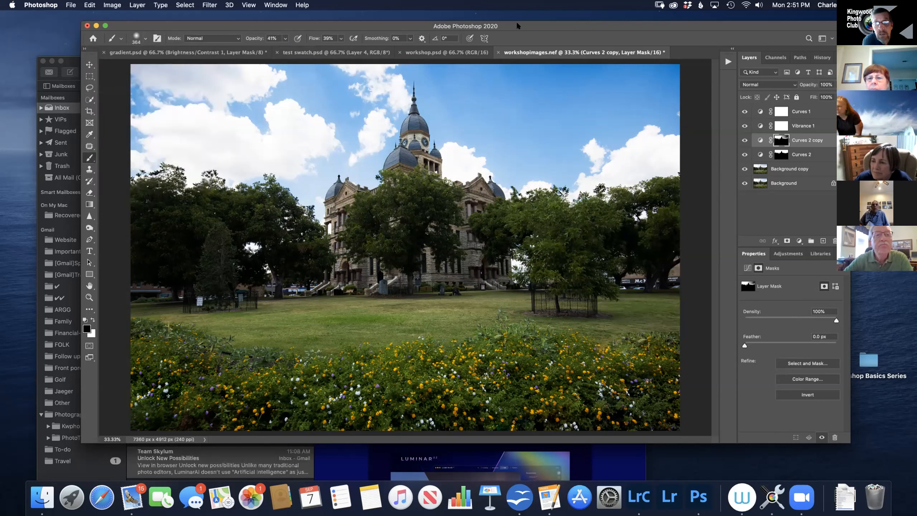
- Look through the brush tool variants and choose the Brush Tool
{"action": "left_click", "coordinate": [89, 159]}
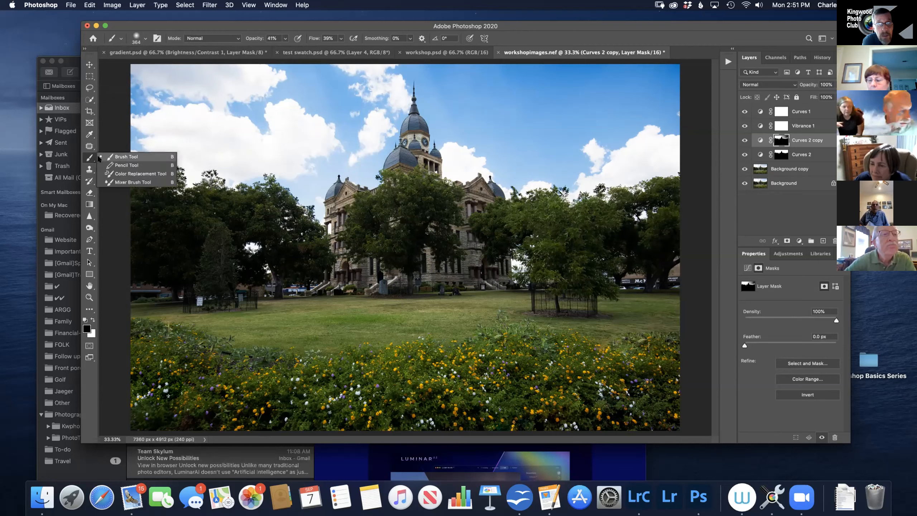
{"action": "left_click", "coordinate": [111, 158]}
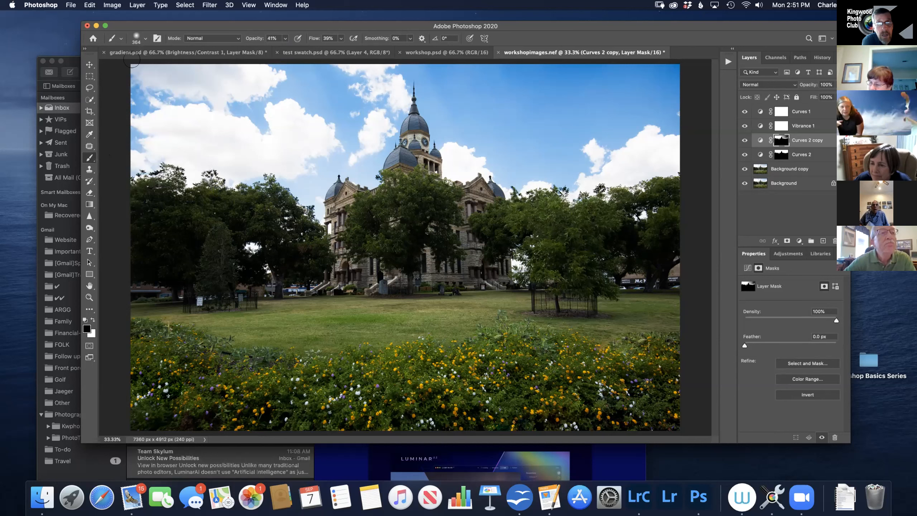
{"action": "left_click", "coordinate": [136, 36]}
{"action": "left_click", "coordinate": [135, 36]}
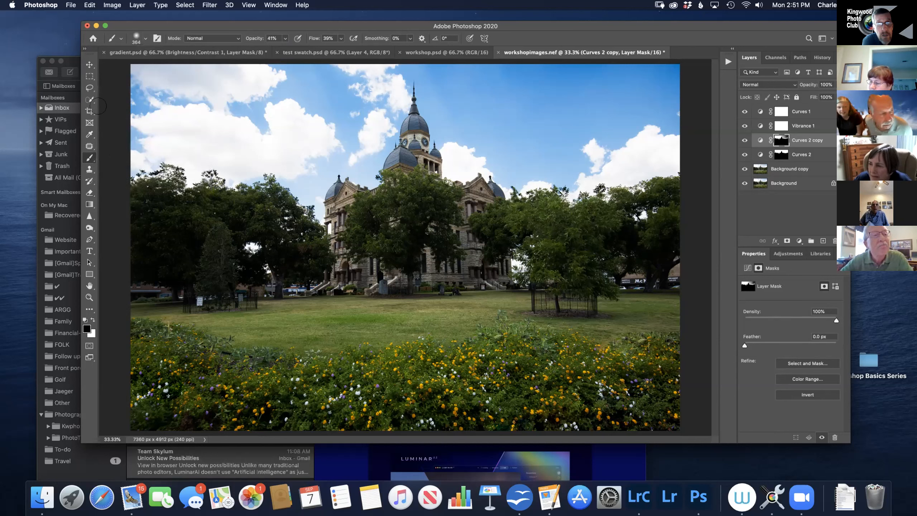
{"action": "right_click", "coordinate": [85, 156]}
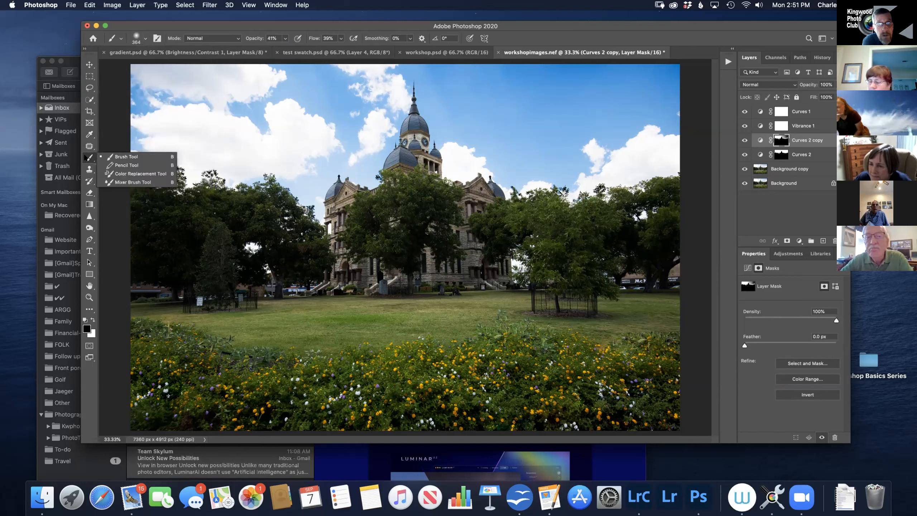
{"action": "left_click", "coordinate": [111, 157]}
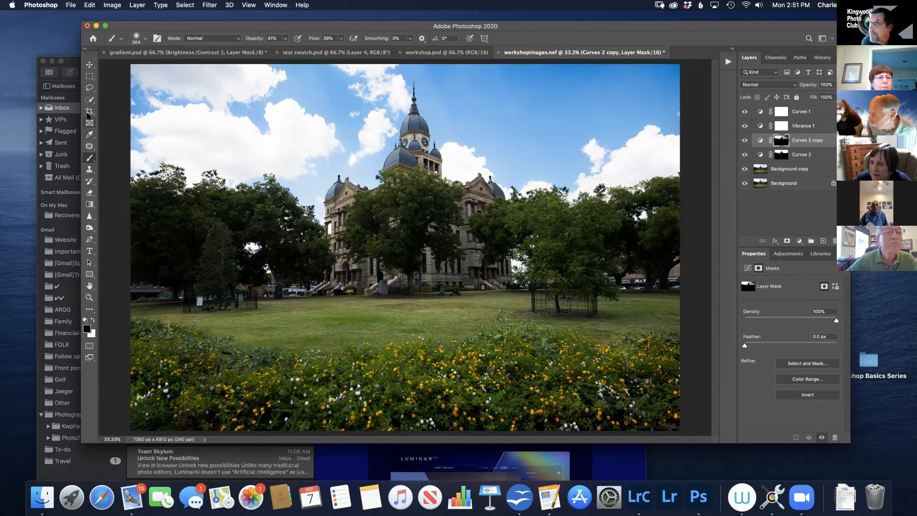
- Review the brush's size and hardness settings
{"action": "left_click", "coordinate": [135, 38]}
{"action": "left_click", "coordinate": [135, 38]}
{"action": "left_click", "coordinate": [136, 38]}
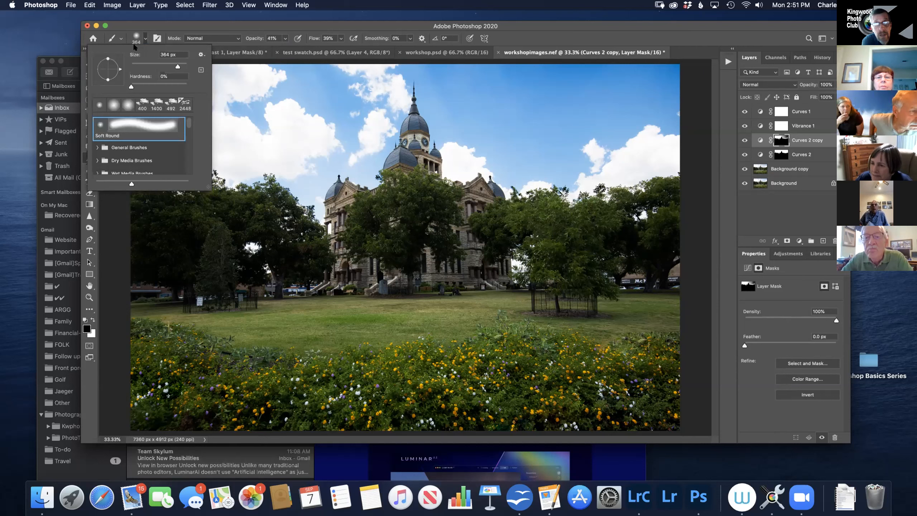
{"action": "mouse_move", "coordinate": [175, 67]}
{"action": "left_mouse_down"}
{"action": "mouse_move", "coordinate": [161, 66]}
{"action": "mouse_move", "coordinate": [175, 66]}
{"action": "left_mouse_up"}
{"action": "left_click", "coordinate": [177, 66]}
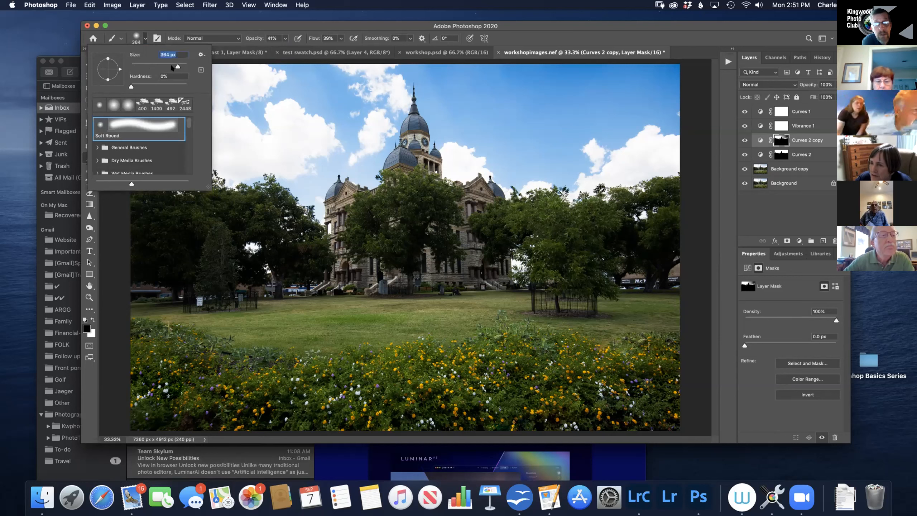
{"action": "left_click", "coordinate": [131, 86]}
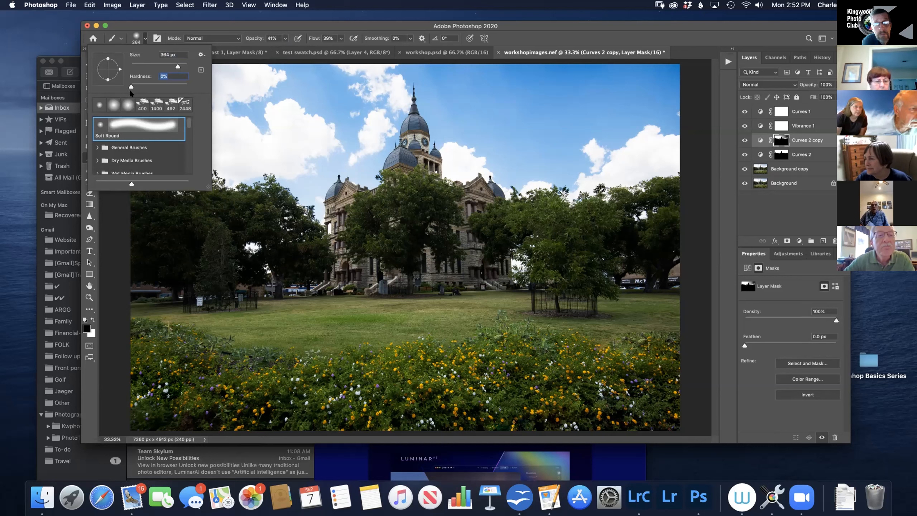
- Choose the Hard Round brush from the General Brushes group and lower its hardness to 0%
{"action": "left_click", "coordinate": [219, 23]}
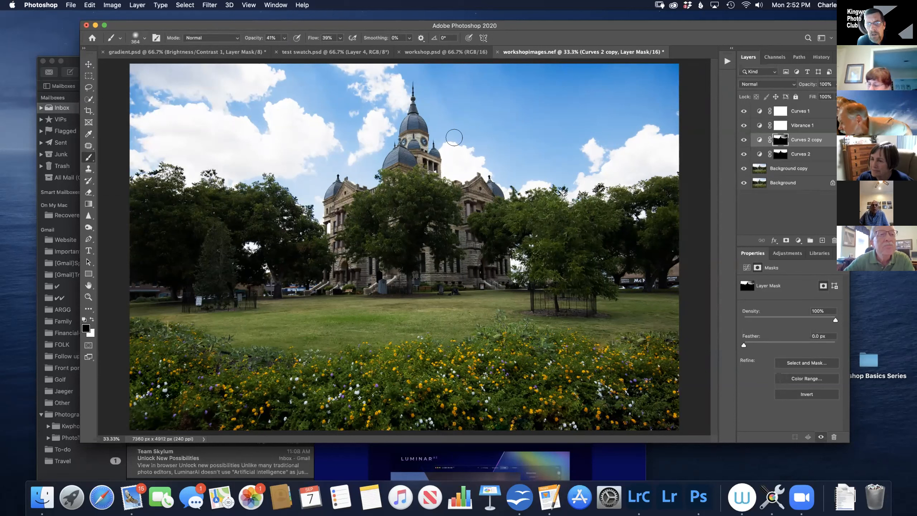
{"action": "left_click", "coordinate": [136, 40]}
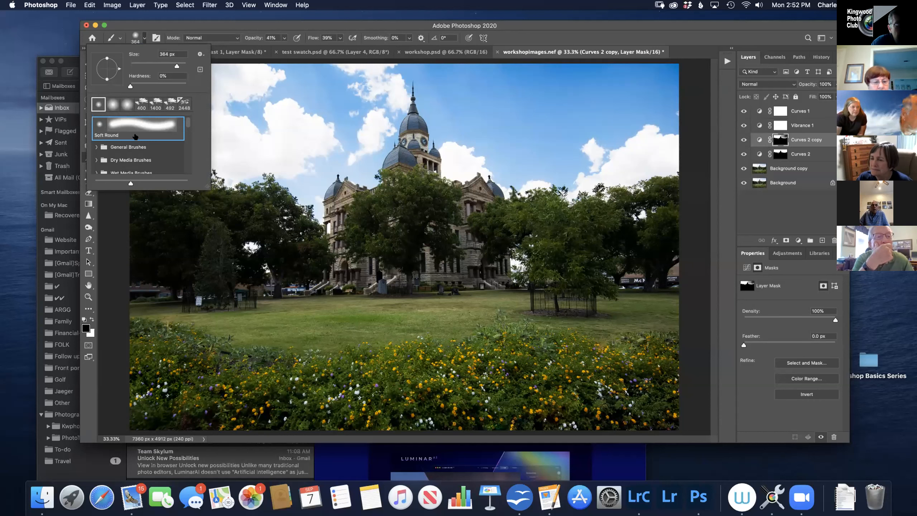
{"action": "left_click", "coordinate": [97, 146]}
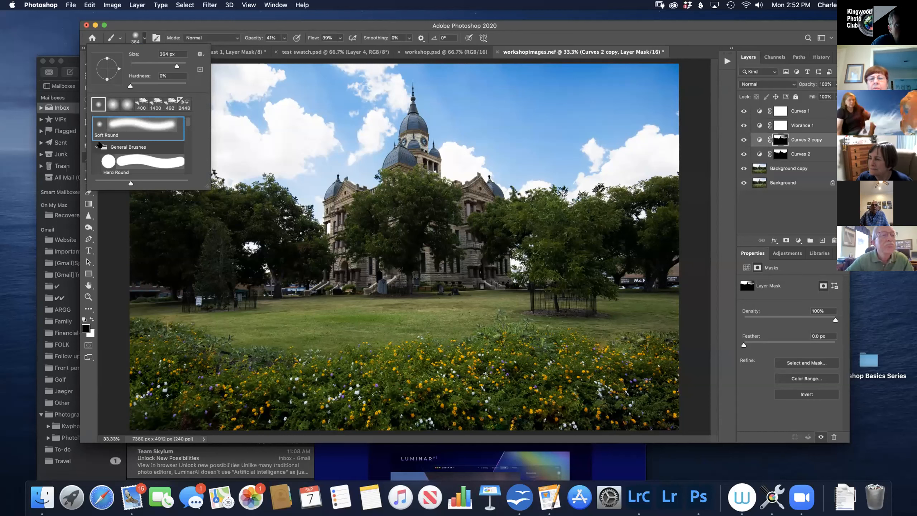
{"action": "scroll", "coordinate": [185, 124], "scroll_direction": "down", "scroll_amount": 3}
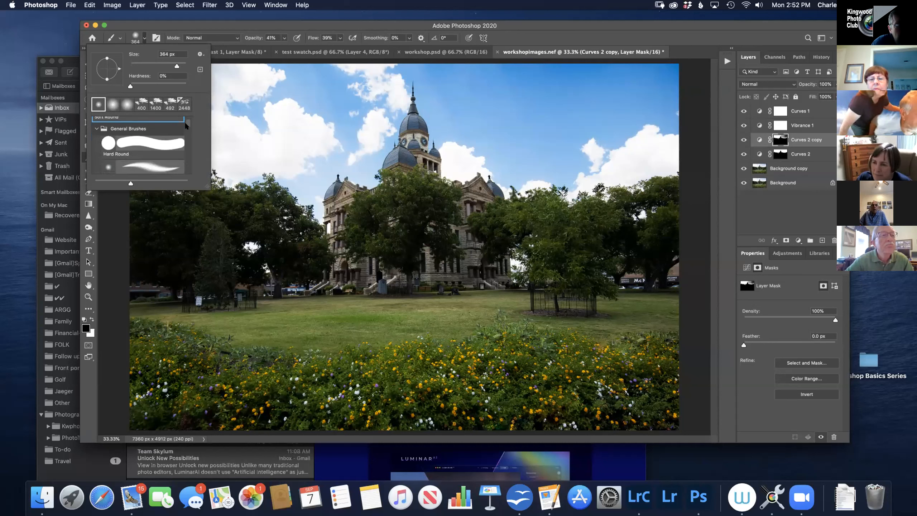
{"action": "scroll", "coordinate": [189, 126], "scroll_direction": "up", "scroll_amount": 3}
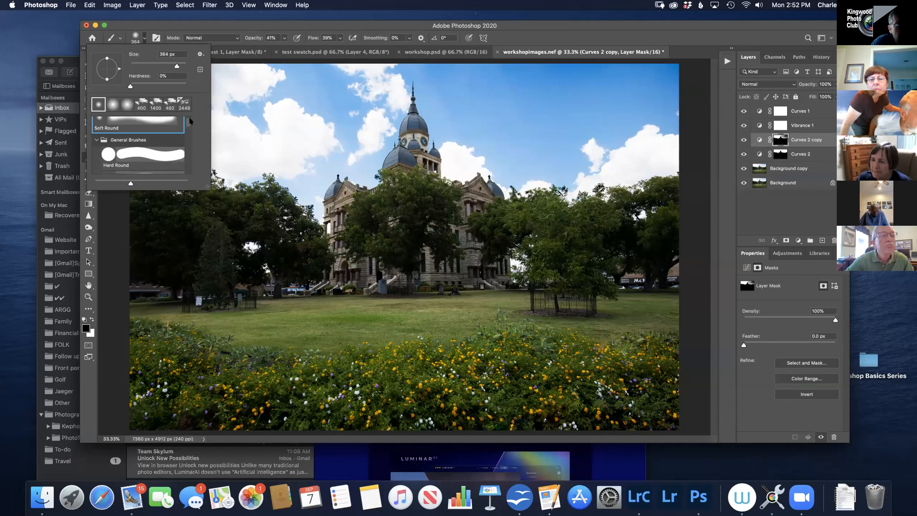
{"action": "left_click", "coordinate": [136, 158]}
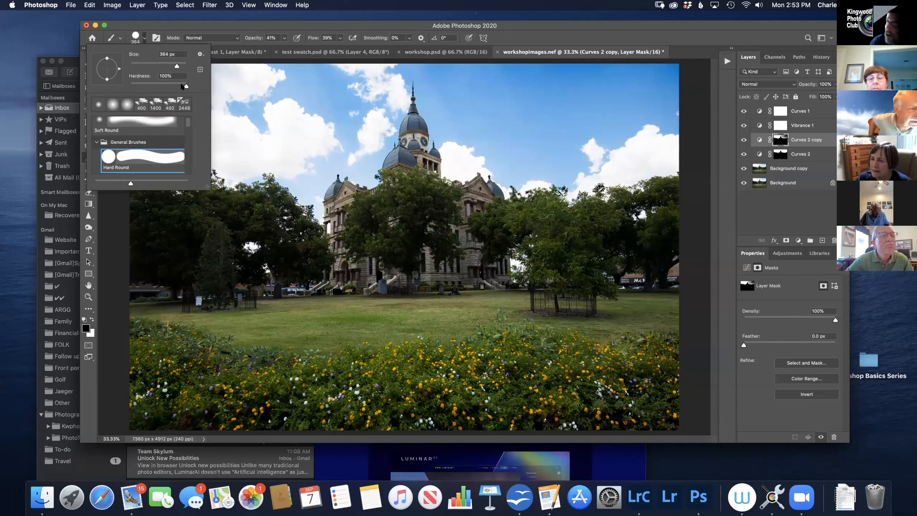
{"action": "left_click_drag", "start_coordinate": [185, 86], "coordinate": [134, 87]}
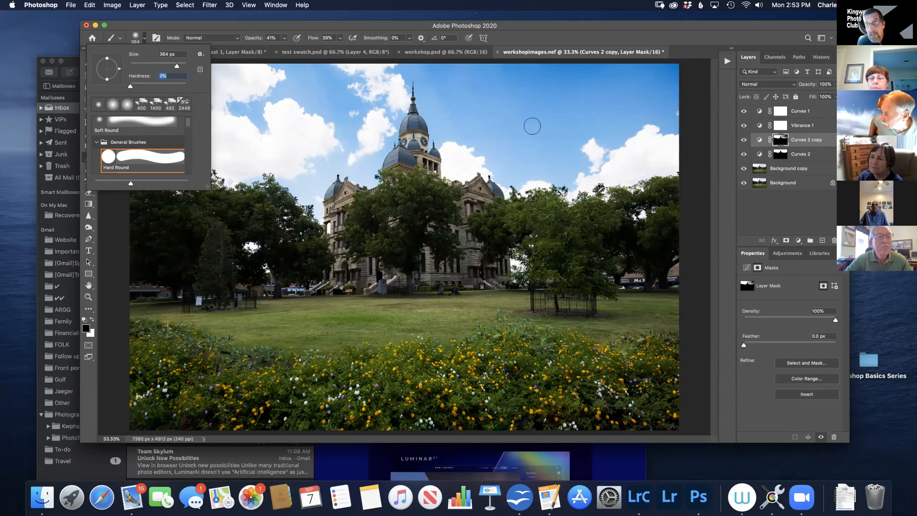
- Enlarge the brush to 1800 px and set its opacity to 31% and flow to 32%
{"action": "left_click", "coordinate": [689, 112]}
{"action": "key", "text": "bracketright"}
{"action": "key", "text": "bracketright"}
{"action": "key", "text": "bracketright"}
{"action": "key", "text": "bracketright"}
{"action": "key", "text": "bracketright"}
{"action": "key", "text": "bracketright"}
{"action": "key", "text": "bracketright"}
{"action": "key", "text": "bracketright"}
{"action": "key", "text": "bracketright"}
{"action": "key", "text": "bracketright"}
{"action": "key", "text": "bracketright"}
{"action": "key", "text": "bracketright"}
{"action": "key", "text": "bracketright"}
{"action": "key", "text": "bracketright"}
{"action": "key", "text": "bracketright"}
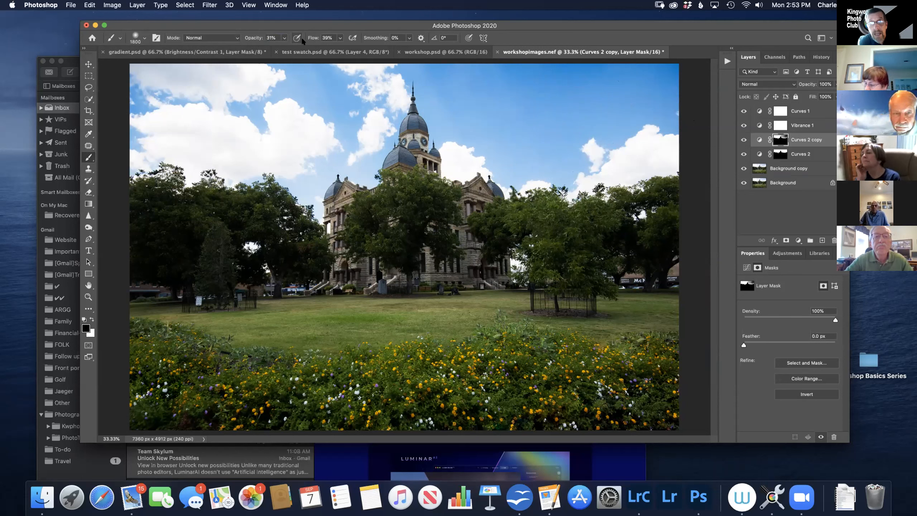
{"action": "left_click_drag", "start_coordinate": [314, 38], "coordinate": [312, 39]}
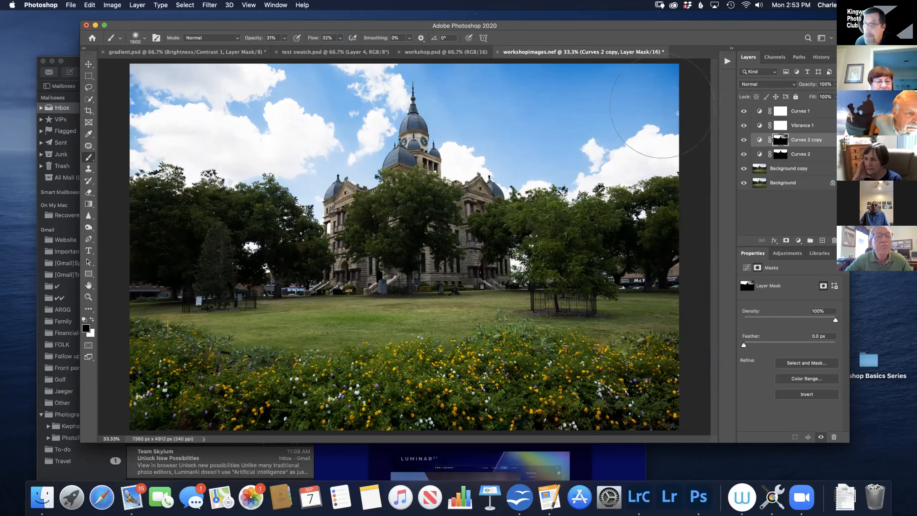
- Revert the image to the Layer Via Copy history state and set the brush to 27% opacity and 28% flow
{"action": "left_click", "coordinate": [821, 57]}
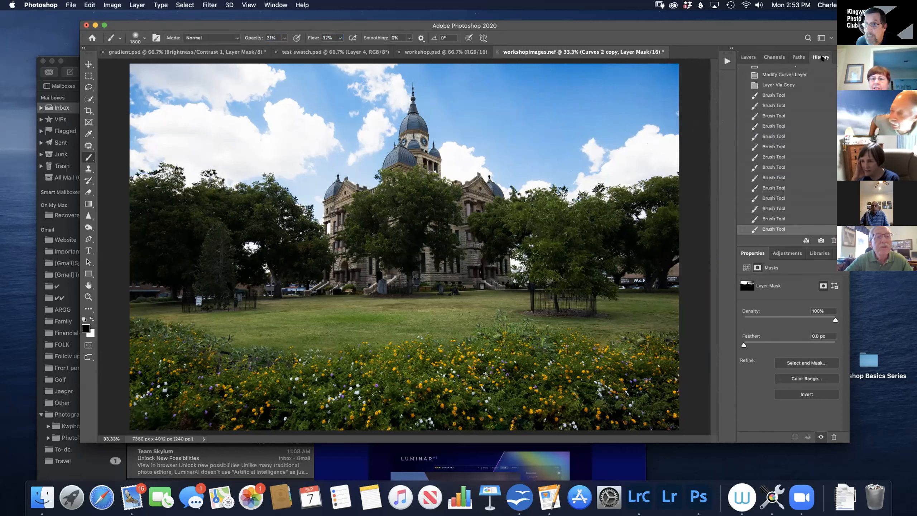
{"action": "left_click", "coordinate": [792, 85]}
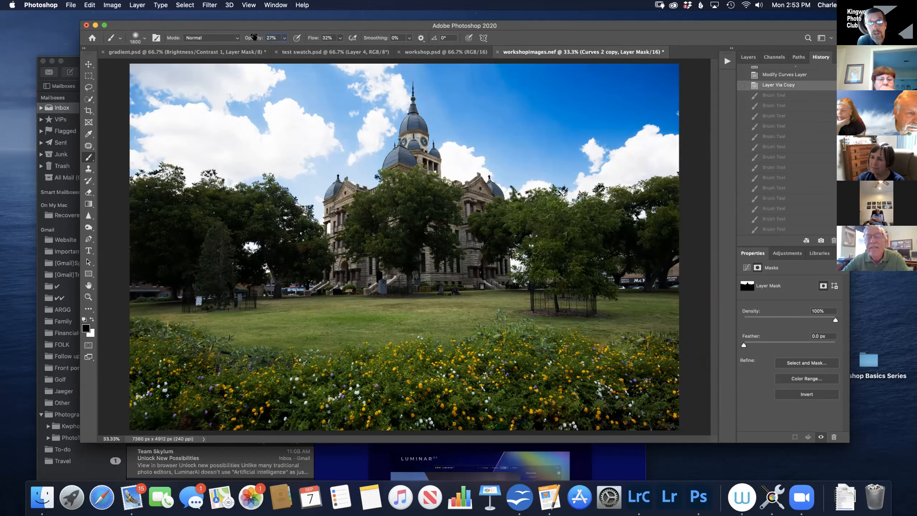
{"action": "left_click", "coordinate": [273, 38]}
{"action": "left_click_drag", "start_coordinate": [309, 37], "coordinate": [311, 37]}
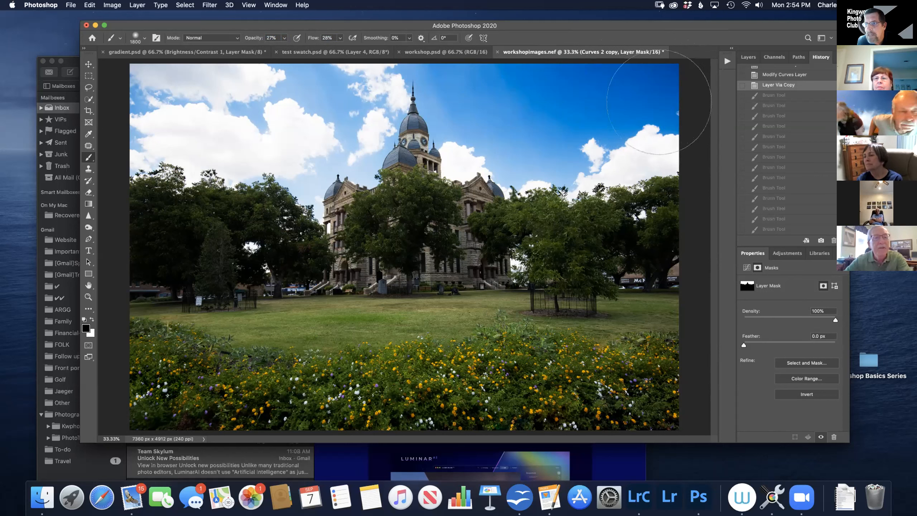
- Display the Curves 2 copy layer's mask on its own, and return to the photo view
{"action": "left_click", "coordinate": [755, 59]}
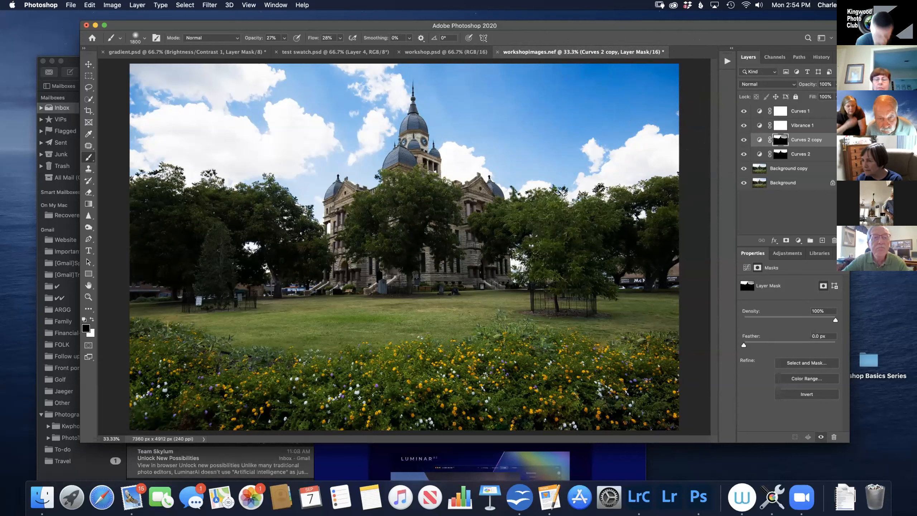
{"action": "left_click", "coordinate": [780, 140], "text": "alt"}
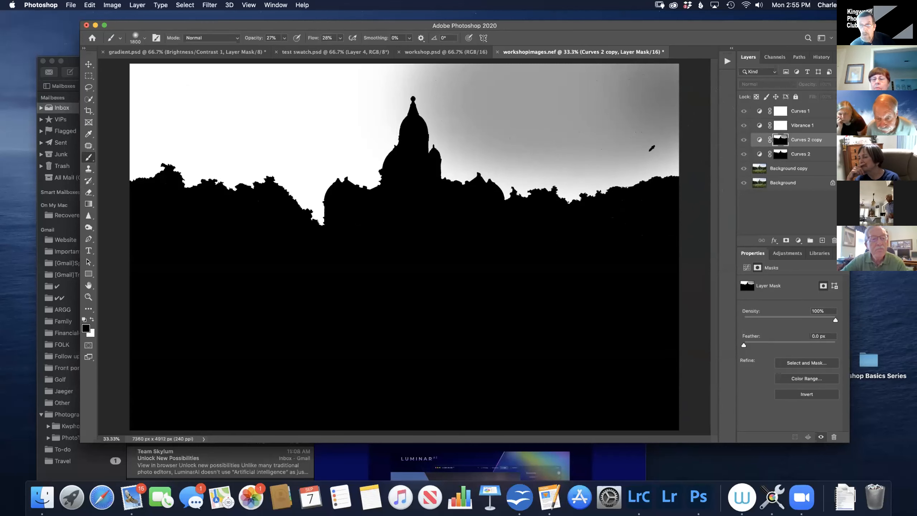
{"action": "left_click", "coordinate": [780, 140], "text": "alt"}
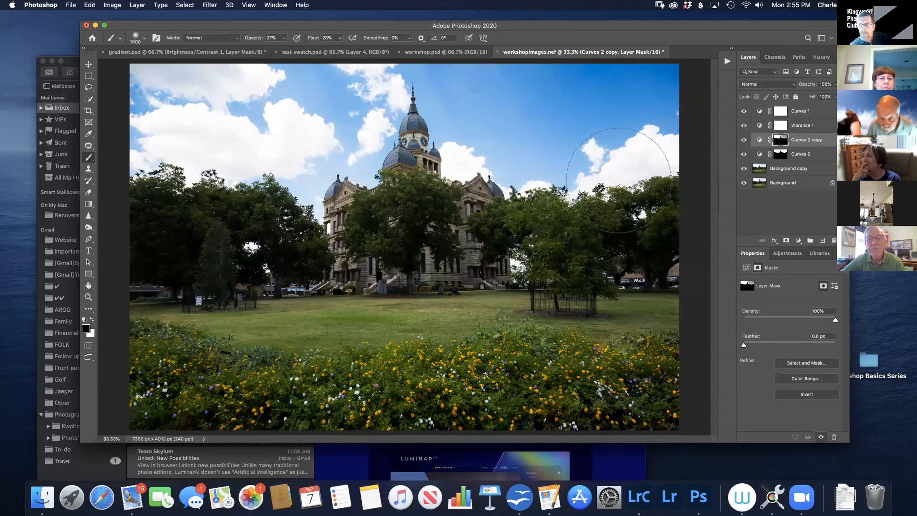
- Select the Curves 2 copy adjustment layer and look through the brush tool variants, keeping the Brush Tool
{"action": "left_click", "coordinate": [822, 111]}
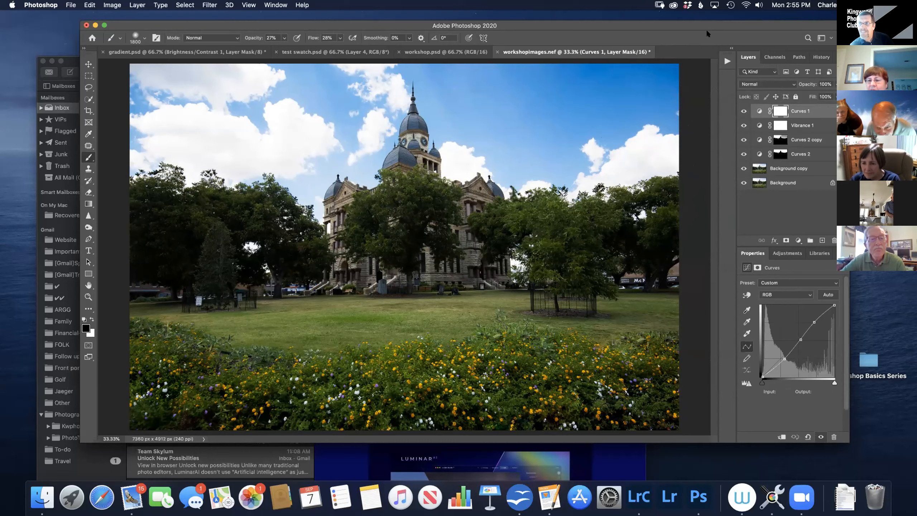
{"action": "left_click_drag", "start_coordinate": [714, 25], "coordinate": [727, 28]}
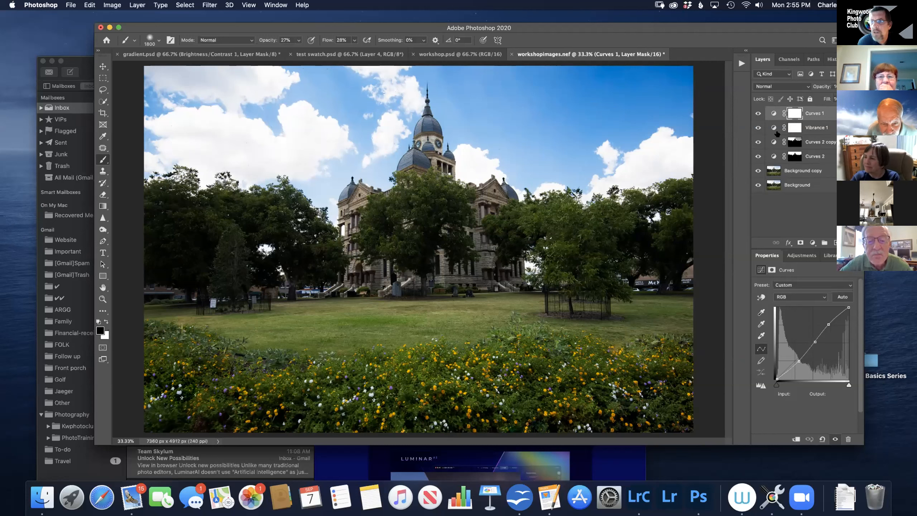
{"action": "left_click", "coordinate": [802, 141]}
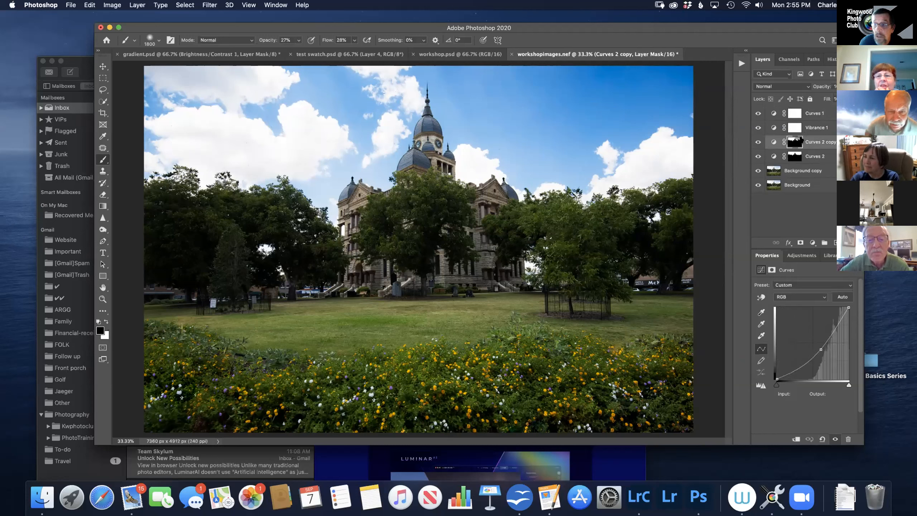
{"action": "left_click", "coordinate": [103, 162]}
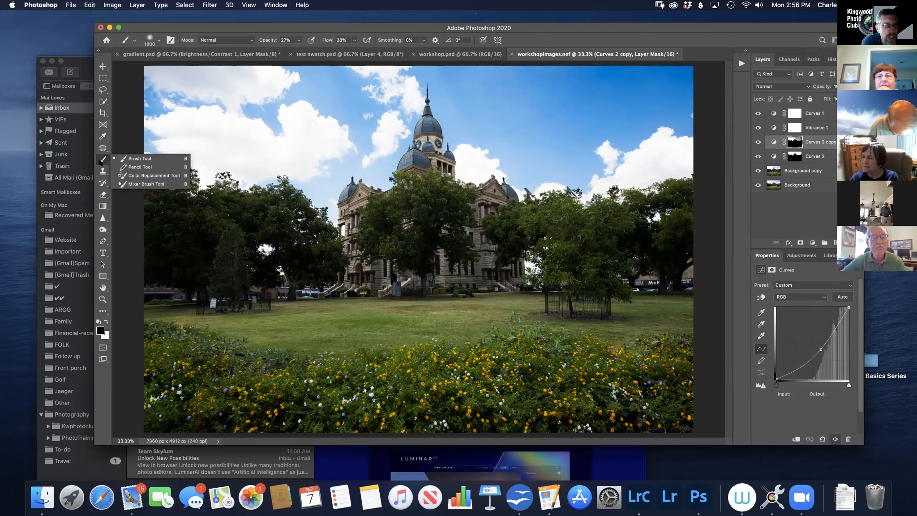
{"action": "left_click", "coordinate": [120, 158]}
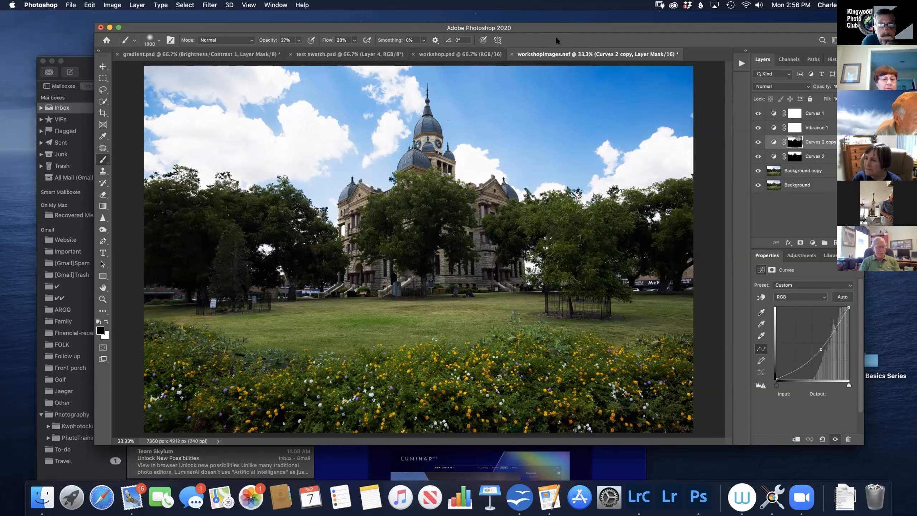
- Look at the Clone Stamp tool variants and return to the Brush Tool
{"action": "left_click_drag", "start_coordinate": [572, 28], "coordinate": [592, 29]}
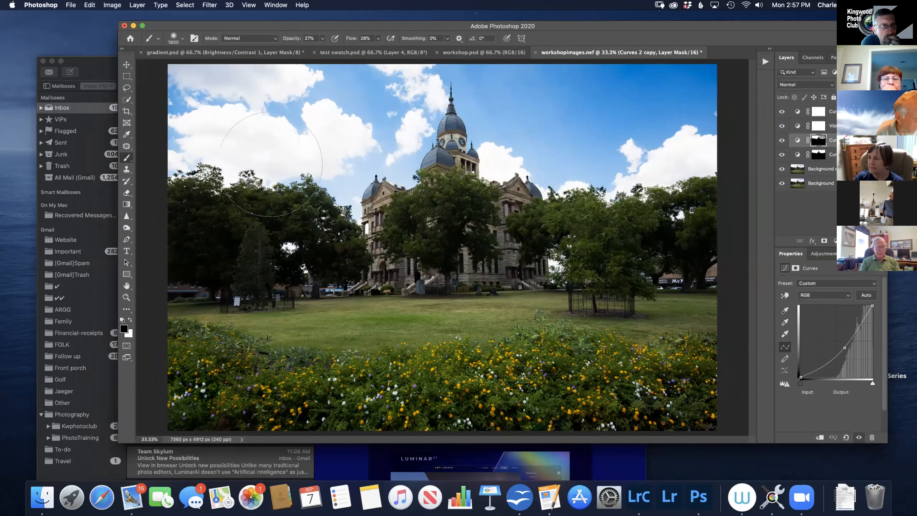
{"action": "left_click", "coordinate": [127, 170]}
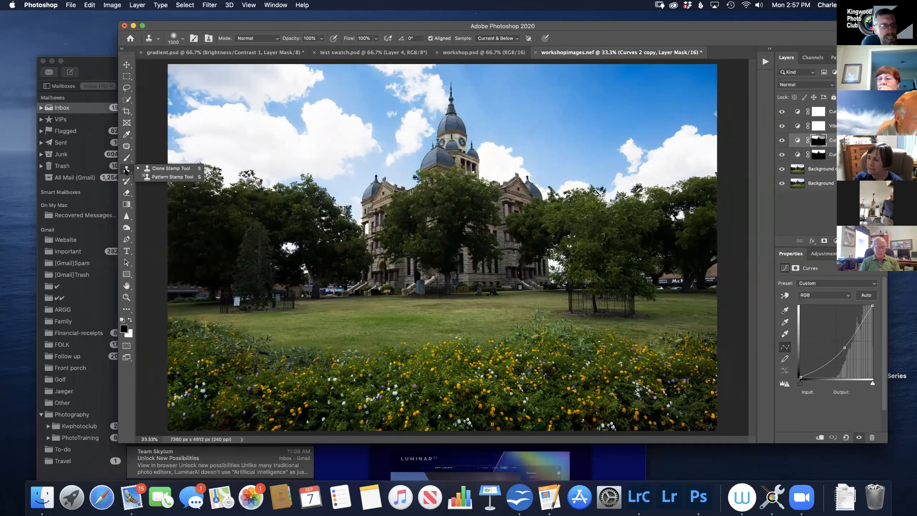
{"action": "left_click", "coordinate": [127, 159]}
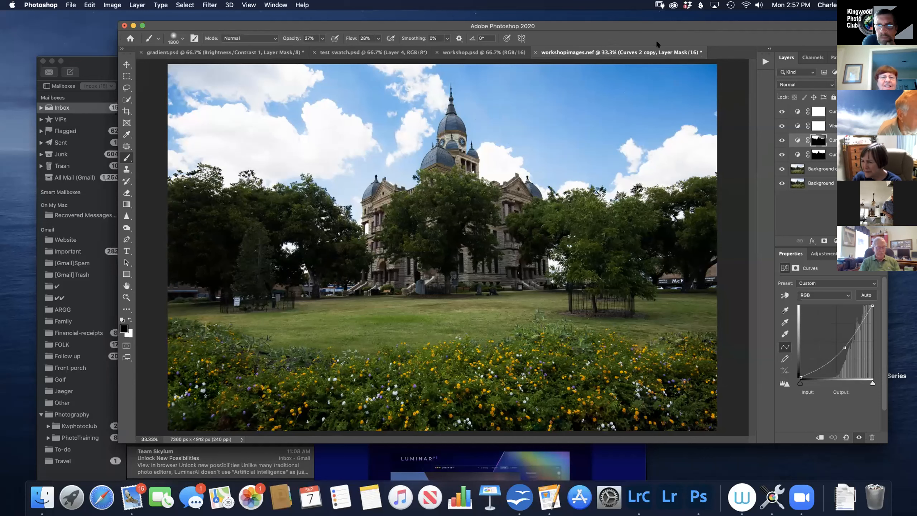
{"action": "left_click_drag", "start_coordinate": [662, 24], "coordinate": [643, 22]}
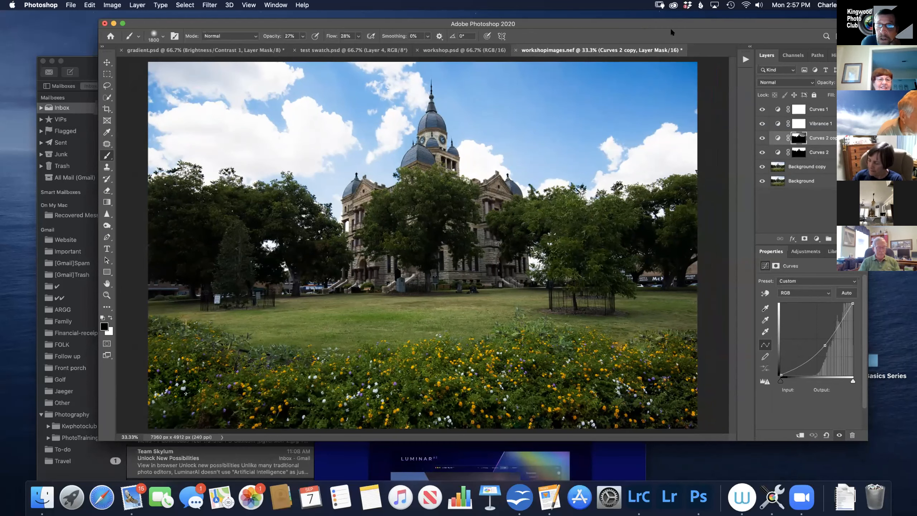
{"action": "left_click_drag", "start_coordinate": [603, 24], "coordinate": [624, 20]}
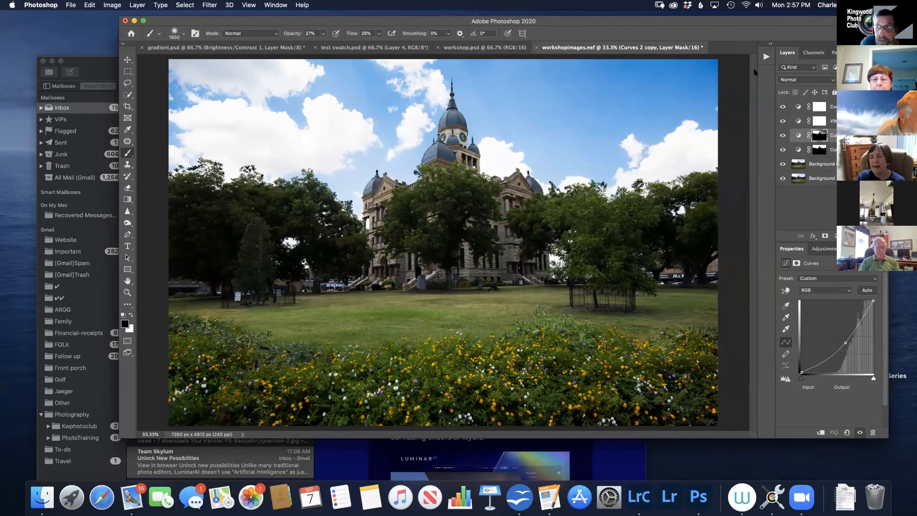
- Select the Background copy layer and activate the Dodge Tool
{"action": "left_click", "coordinate": [830, 106]}
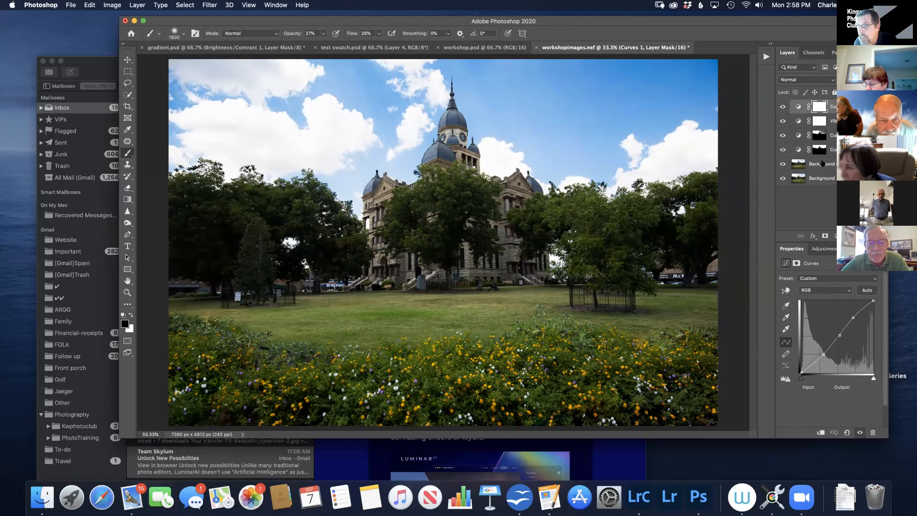
{"action": "left_click", "coordinate": [825, 163]}
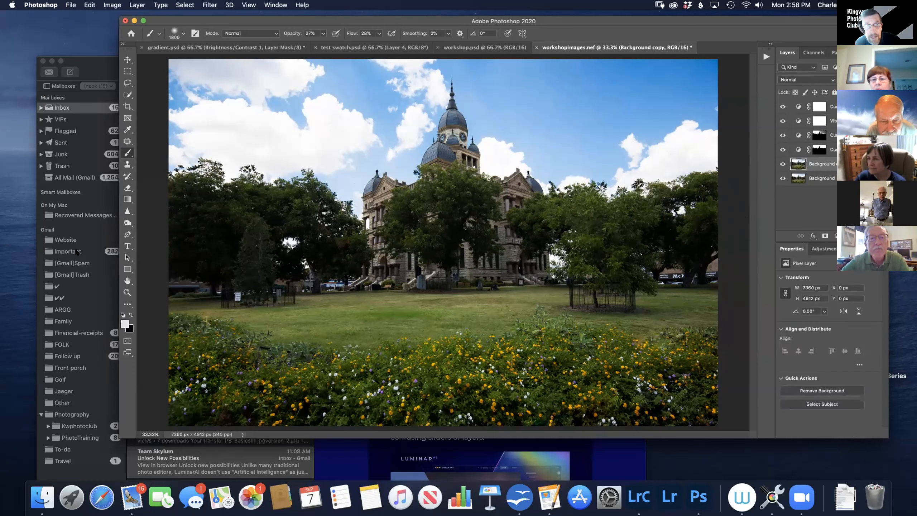
{"action": "left_click", "coordinate": [128, 223]}
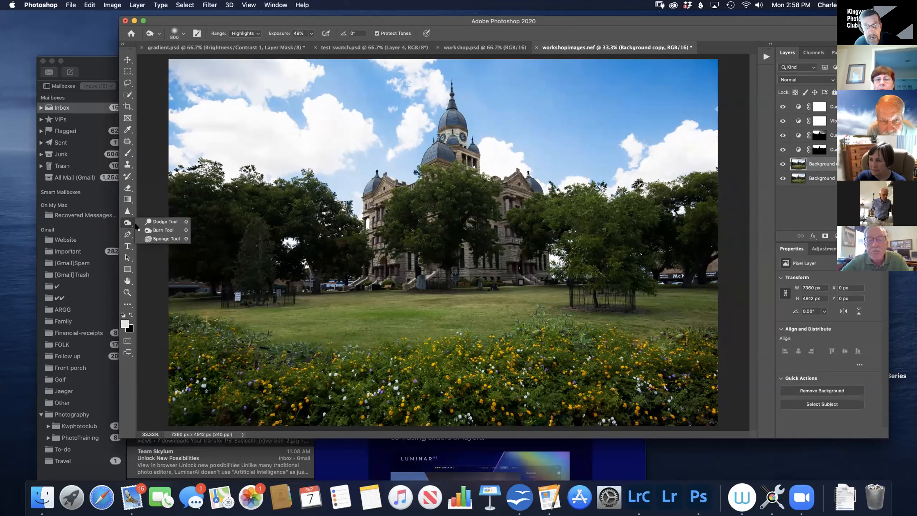
{"action": "left_click", "coordinate": [149, 222]}
{"action": "left_click", "coordinate": [129, 223]}
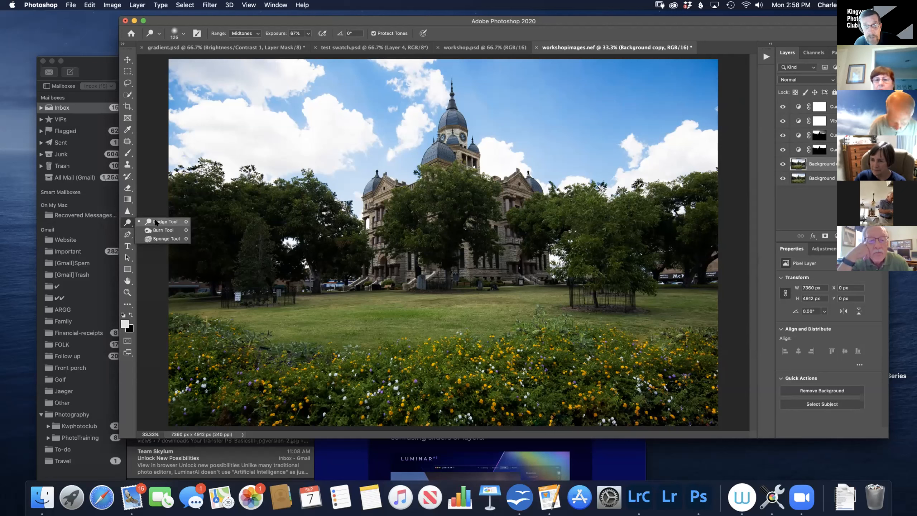
{"action": "left_click", "coordinate": [156, 222]}
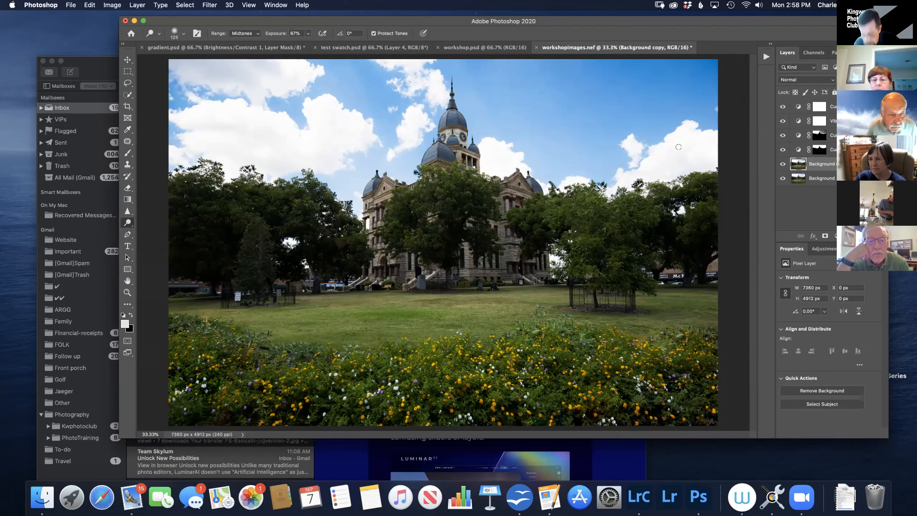
- Enlarge the Dodge brush to 800 px and review its size and hardness settings
{"action": "key", "text": "bracketright"}
{"action": "key", "text": "bracketright"}
{"action": "key", "text": "bracketright"}
{"action": "key", "text": "bracketright"}
{"action": "key", "text": "bracketright"}
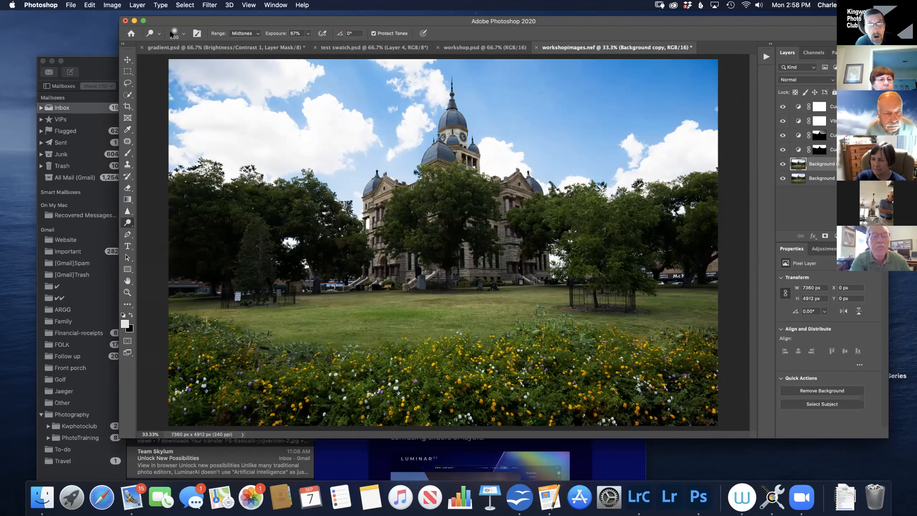
{"action": "left_click", "coordinate": [175, 33]}
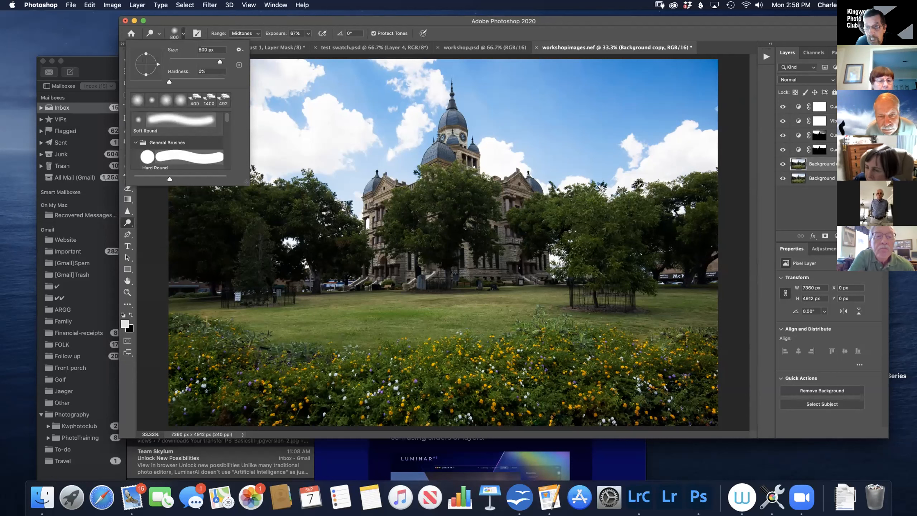
{"action": "left_click", "coordinate": [580, 242]}
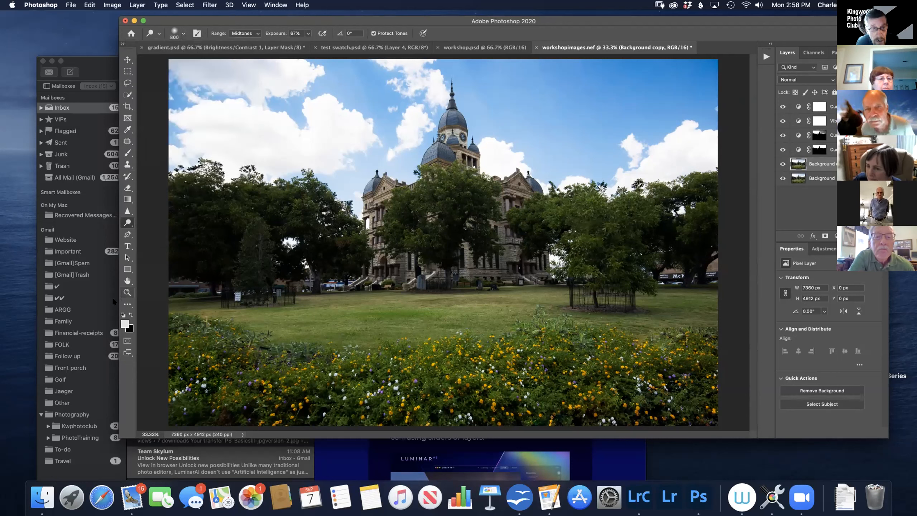
- Look over the Dodge, Burn and Sponge tool variants, keep the Dodge Tool and adjust its brush size
{"action": "right_click", "coordinate": [128, 223]}
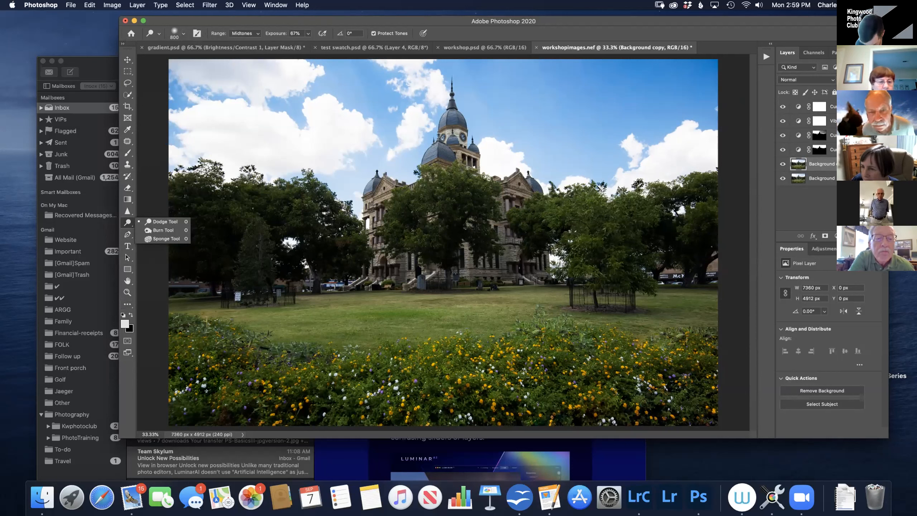
{"action": "key", "text": "bracketright"}
{"action": "key", "text": "bracketright"}
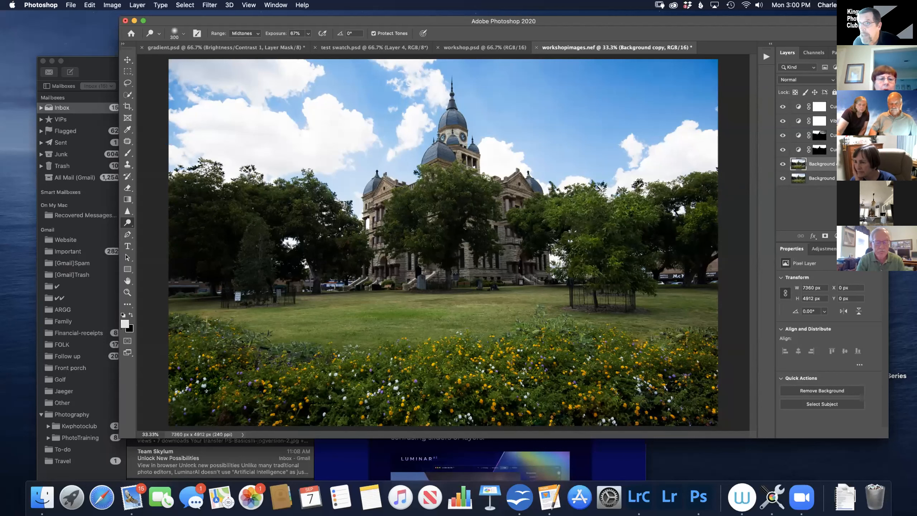
- Revert the document in its history to the last Brush Tool state before the Dodge strokes, and return to the layer list
{"action": "left_click", "coordinate": [862, 52]}
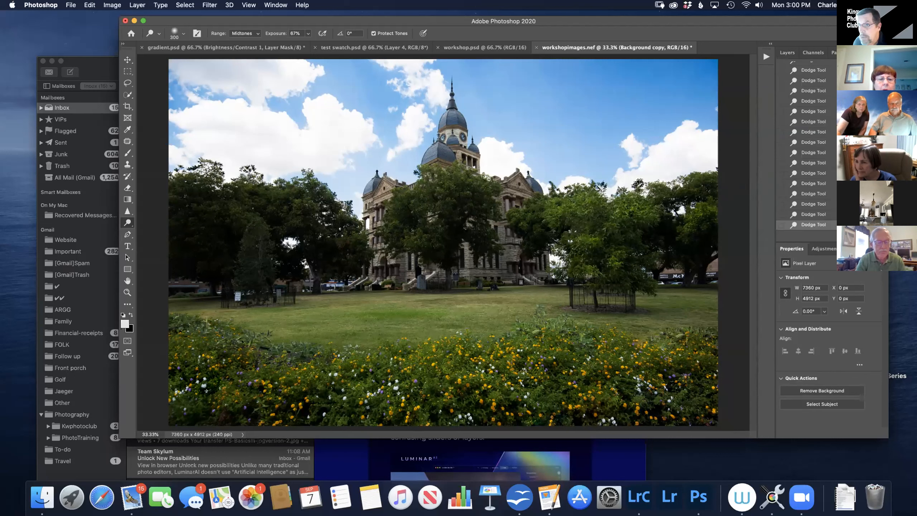
{"action": "scroll", "coordinate": [815, 149], "scroll_direction": "up", "scroll_amount": 5}
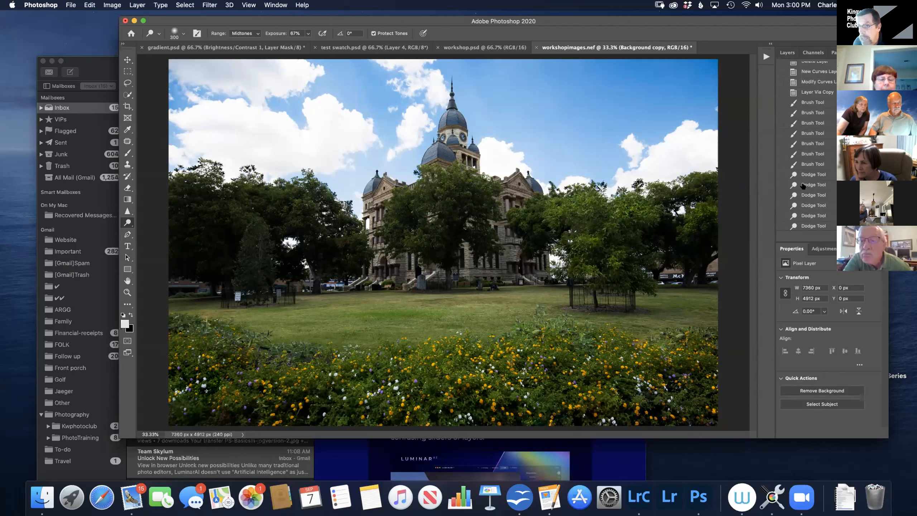
{"action": "left_click", "coordinate": [809, 165]}
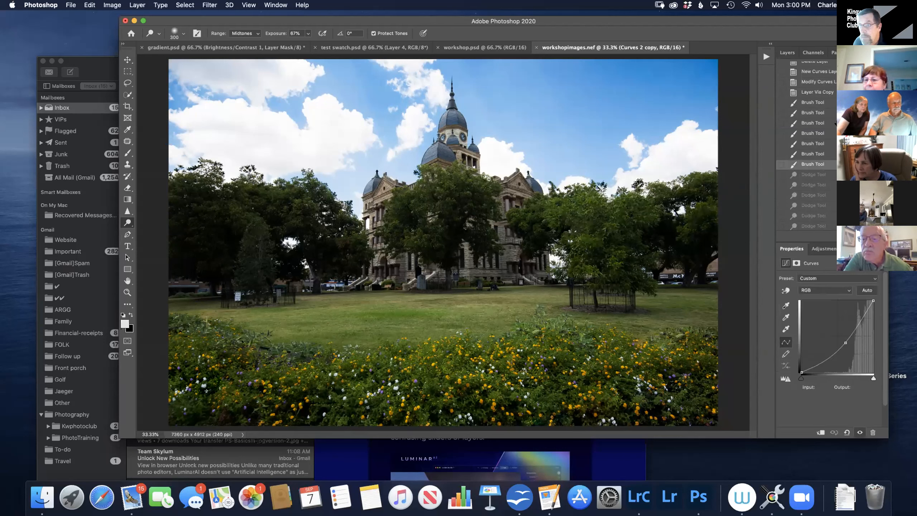
{"action": "left_click", "coordinate": [787, 52]}
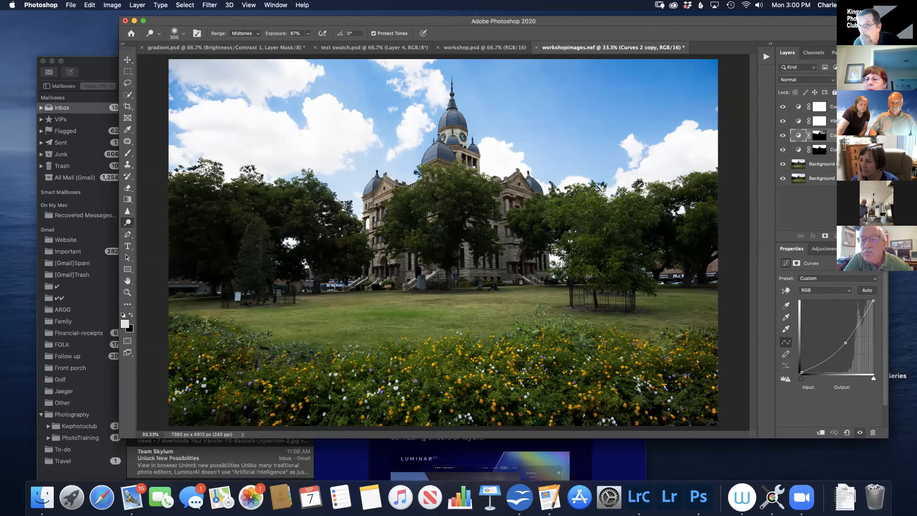
- Add a new layer above the topmost Curves layer, fill it with 50% Gray at 100% opacity, and reactivate the Dodge Tool
{"action": "left_click", "coordinate": [798, 106]}
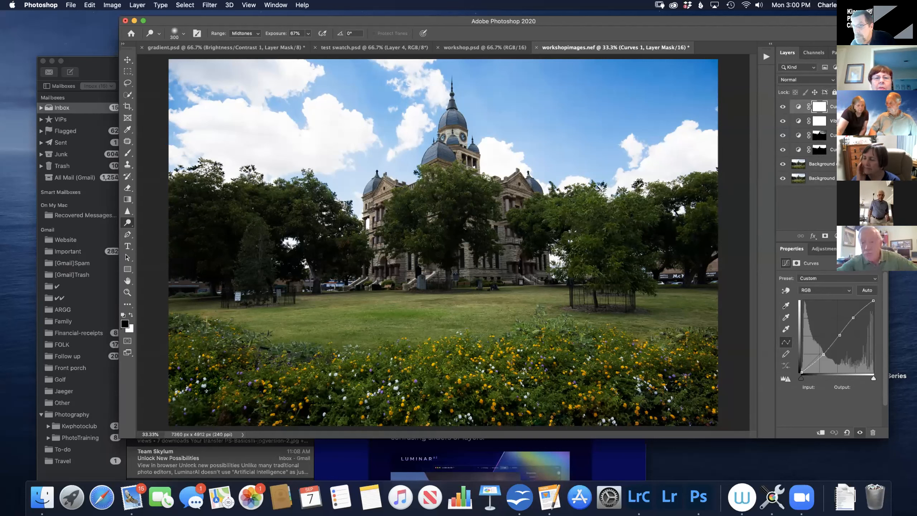
{"action": "key", "text": "super+alt+shift+n"}
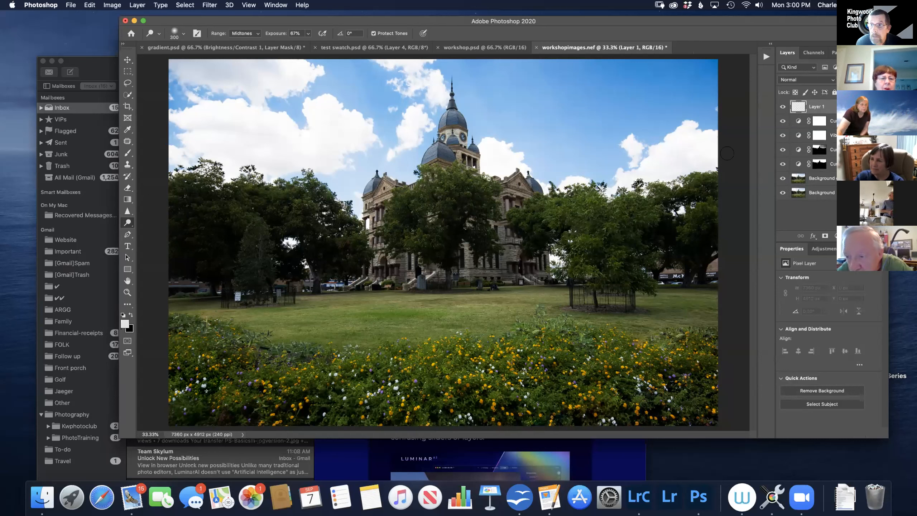
{"action": "left_click", "coordinate": [89, 5]}
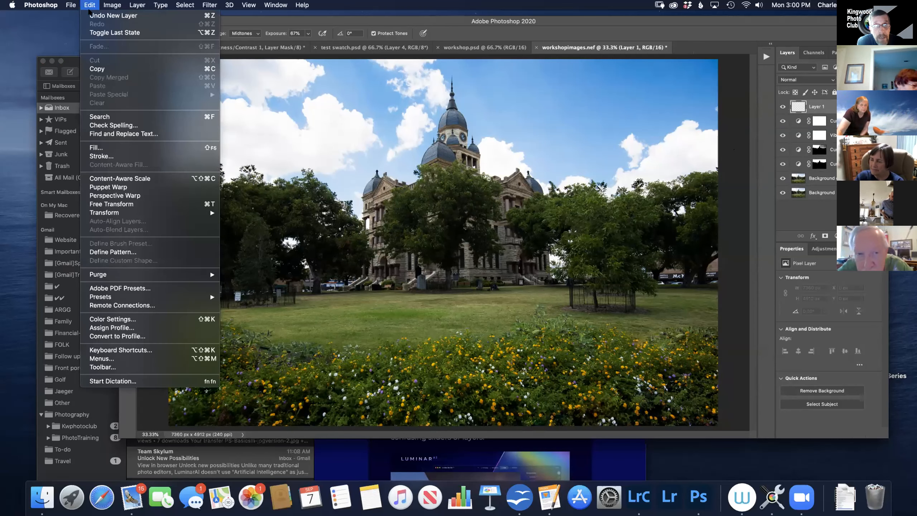
{"action": "left_click", "coordinate": [112, 147]}
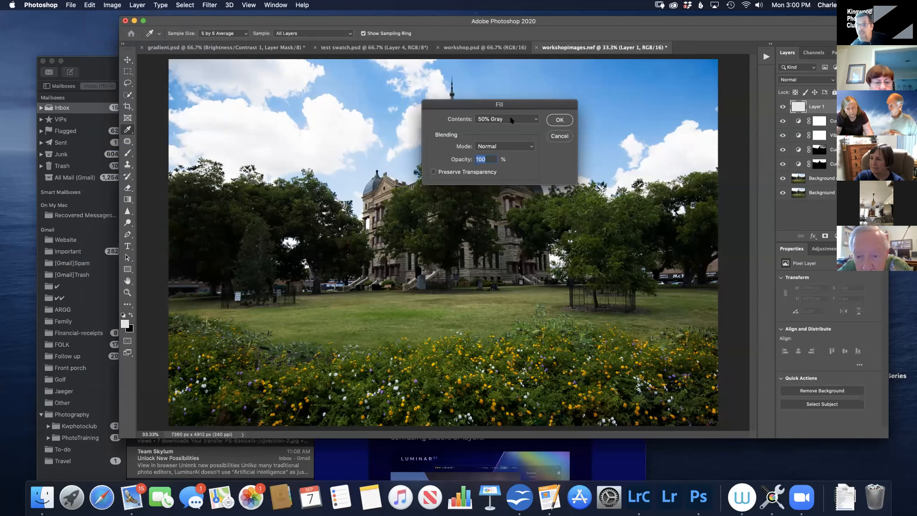
{"action": "left_click", "coordinate": [554, 120]}
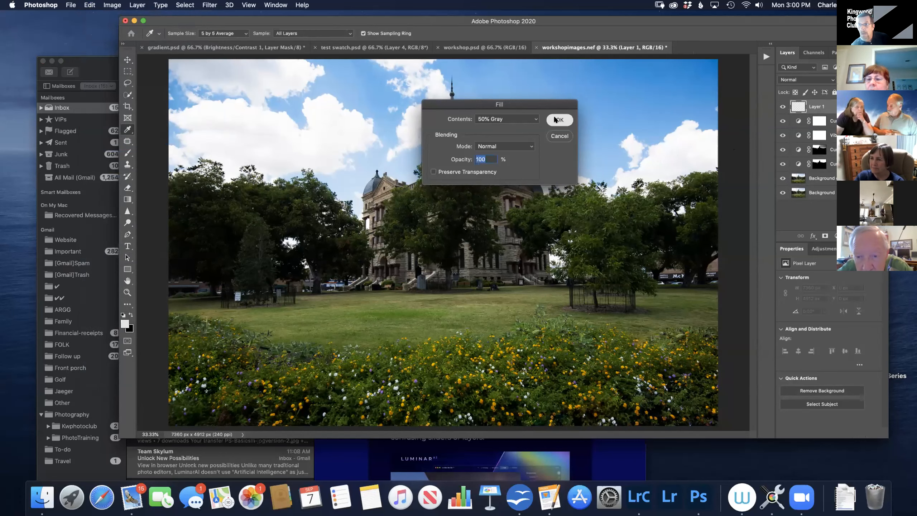
{"action": "key", "text": "o"}
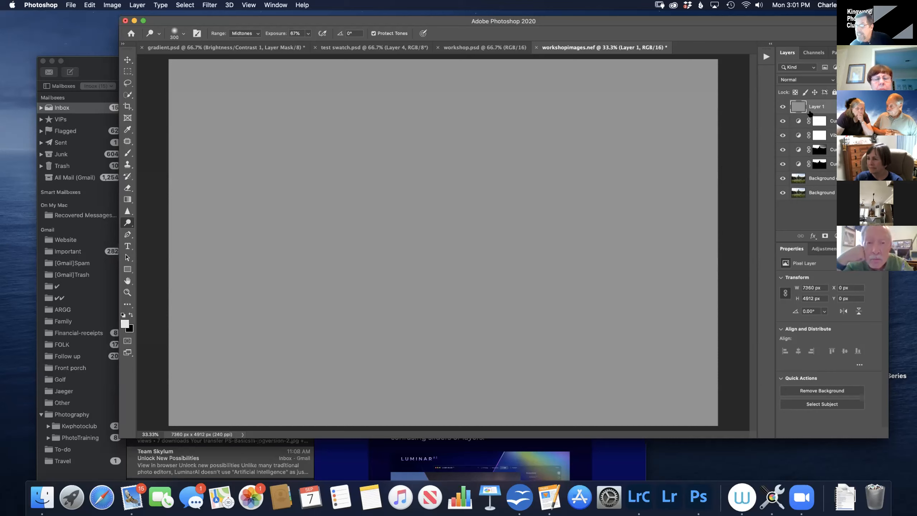
- Set the gray layer's blend mode to Overlay and toggle its visibility to compare the photo with and without it
{"action": "left_click", "coordinate": [800, 79]}
{"action": "left_click", "coordinate": [799, 79]}
{"action": "left_click", "coordinate": [801, 80]}
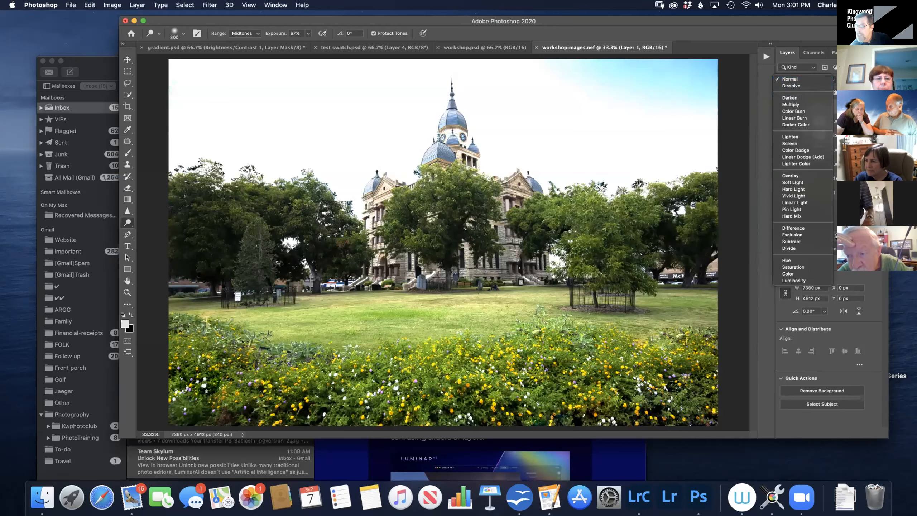
{"action": "left_click", "coordinate": [837, 235]}
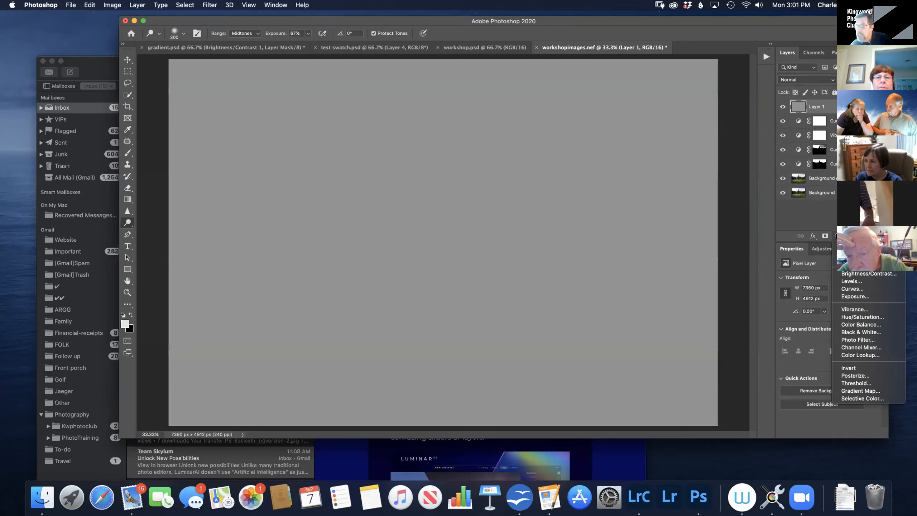
{"action": "left_click", "coordinate": [798, 80]}
{"action": "left_click", "coordinate": [799, 79]}
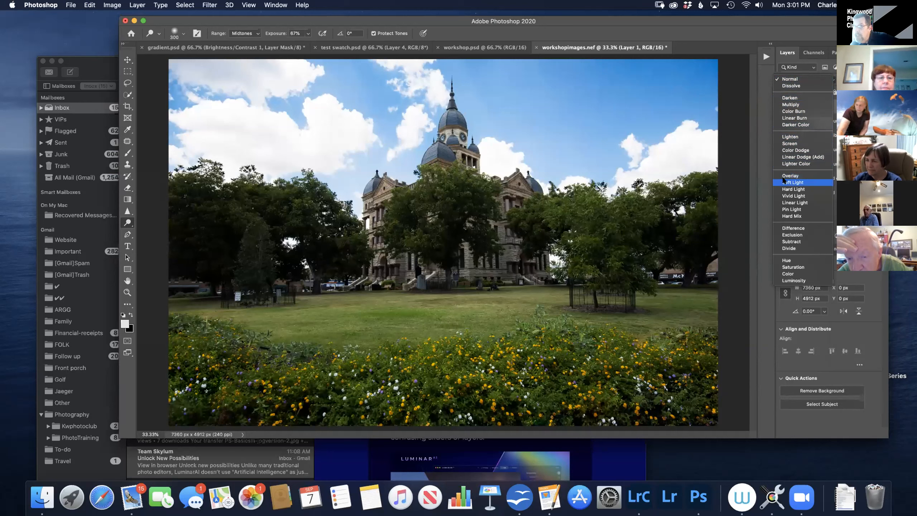
{"action": "left_click", "coordinate": [790, 175]}
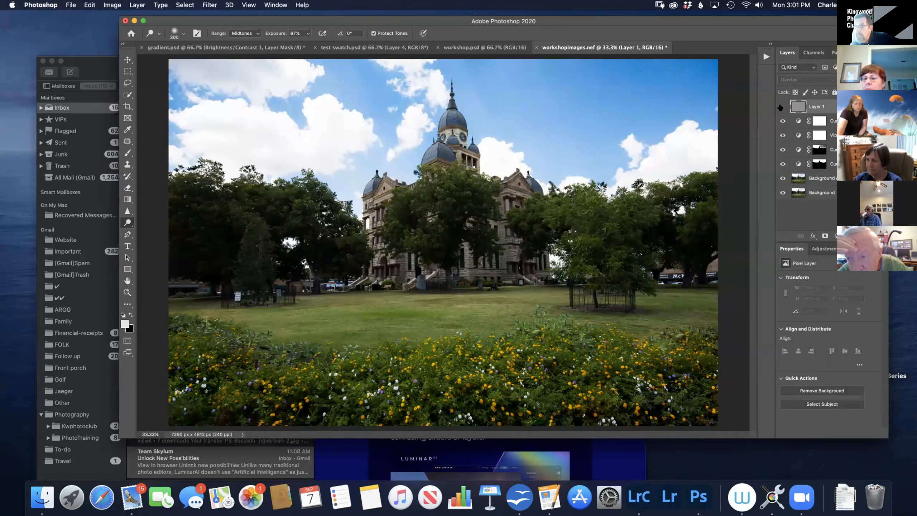
{"action": "left_click", "coordinate": [781, 106]}
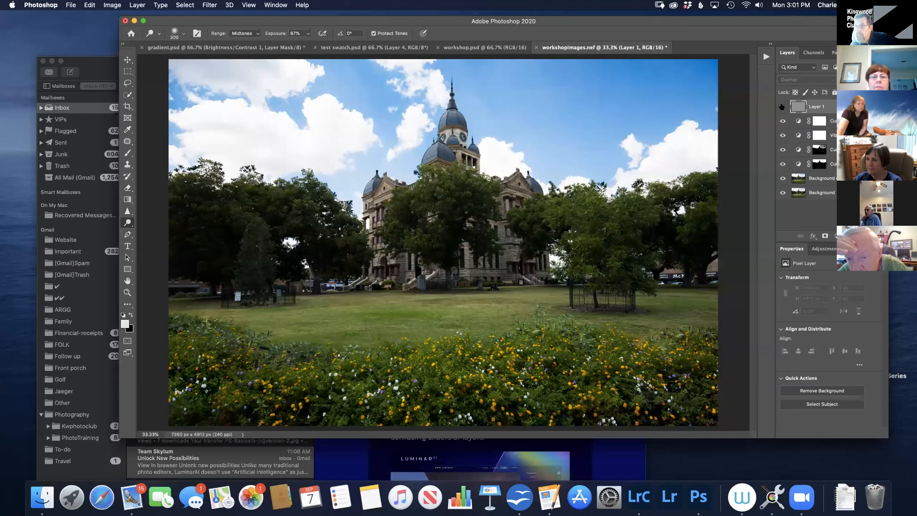
{"action": "left_click", "coordinate": [782, 106]}
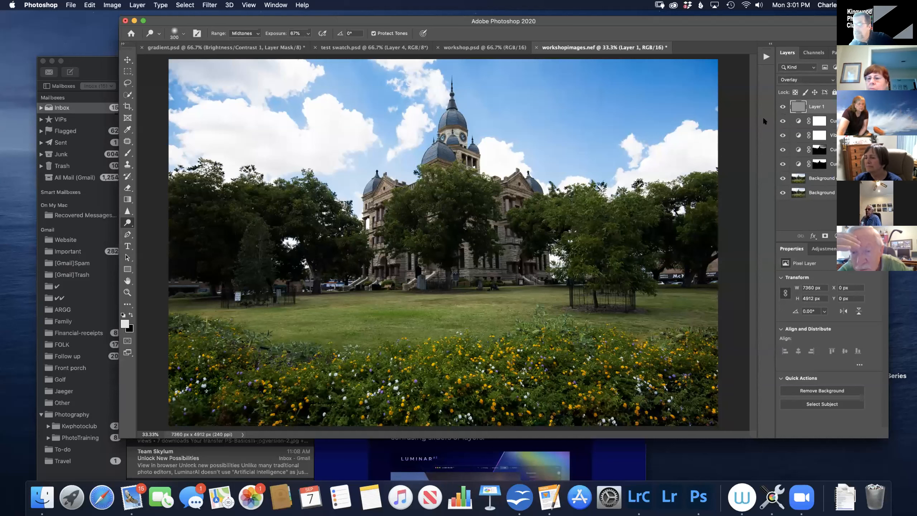
- Select the gray Layer 1 and choose the Dodge Tool for lightening the tree foliage
{"action": "left_click", "coordinate": [799, 108]}
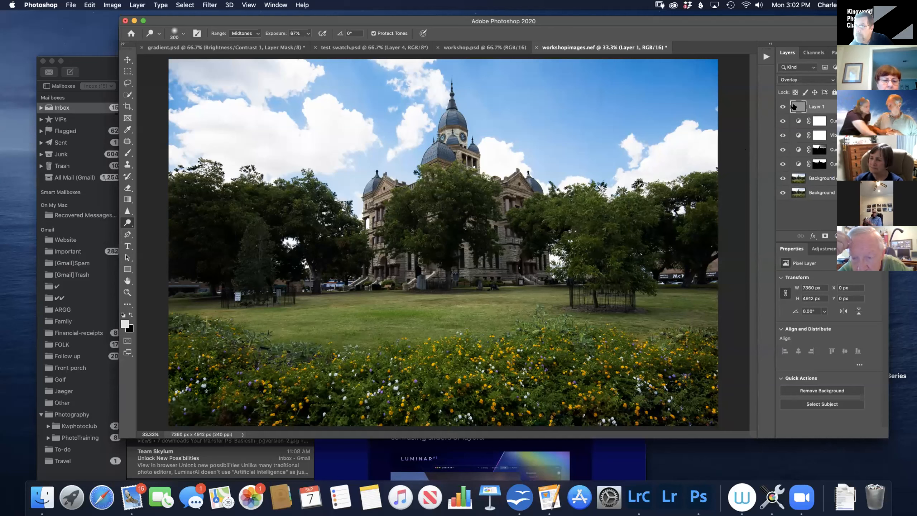
{"action": "right_click", "coordinate": [127, 222]}
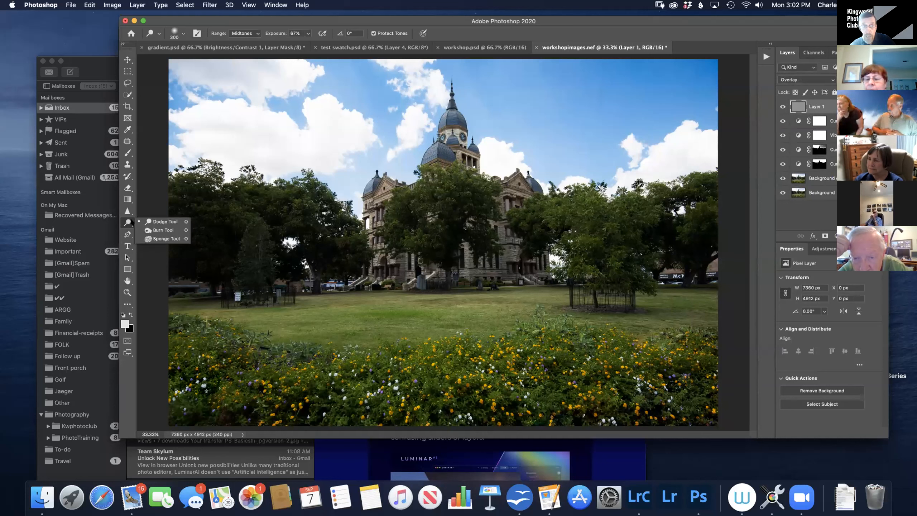
{"action": "left_click", "coordinate": [154, 220]}
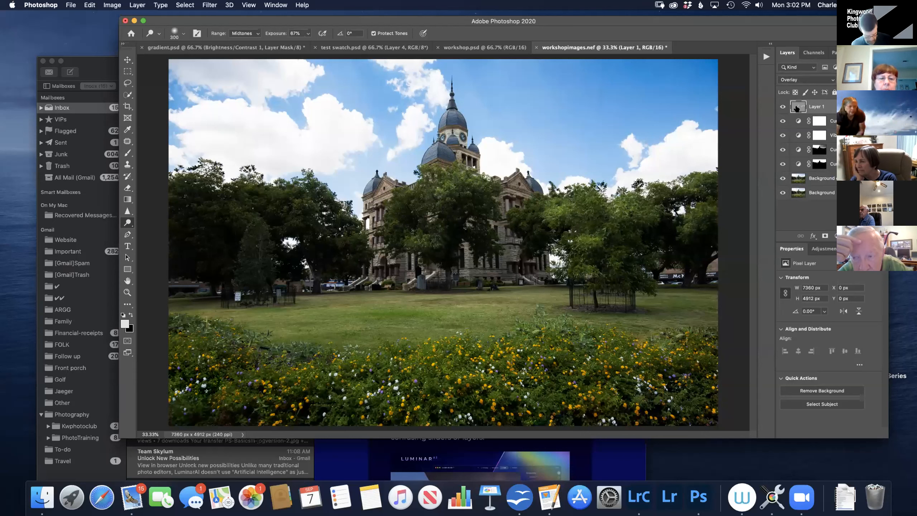
- Duplicate the dodged Layer 1 and delete the original, keeping only the copy
{"action": "key", "text": "super+j"}
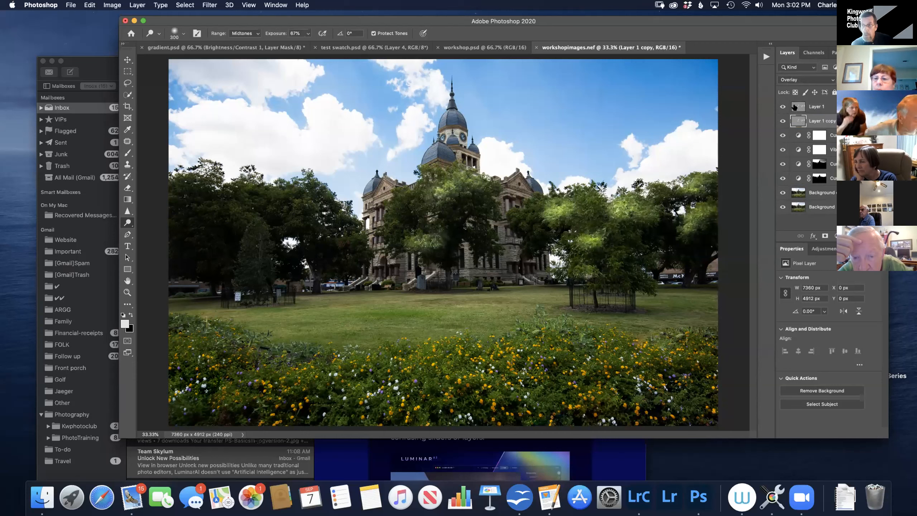
{"action": "left_click_drag", "start_coordinate": [796, 108], "coordinate": [874, 235]}
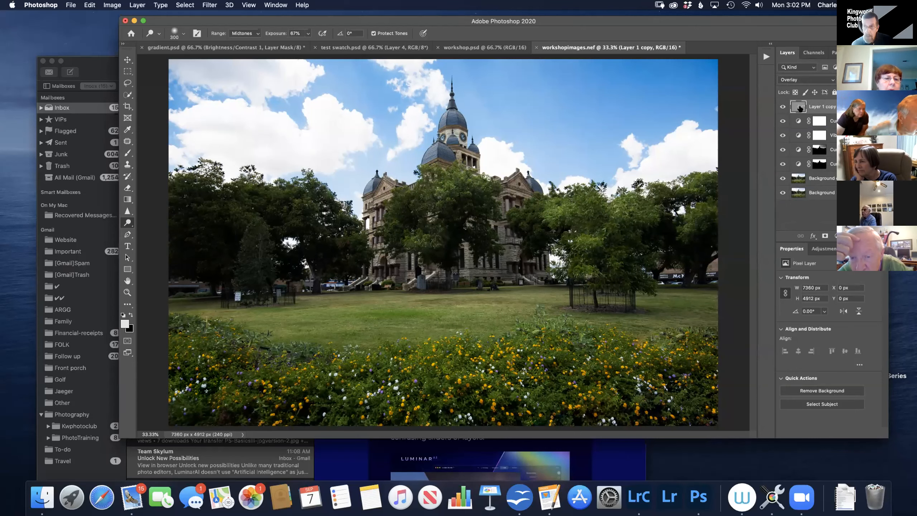
- Fit the photo to the window and isolate Layer 1 copy to examine its dodge strokes against the full image
{"action": "key", "text": "super+0"}
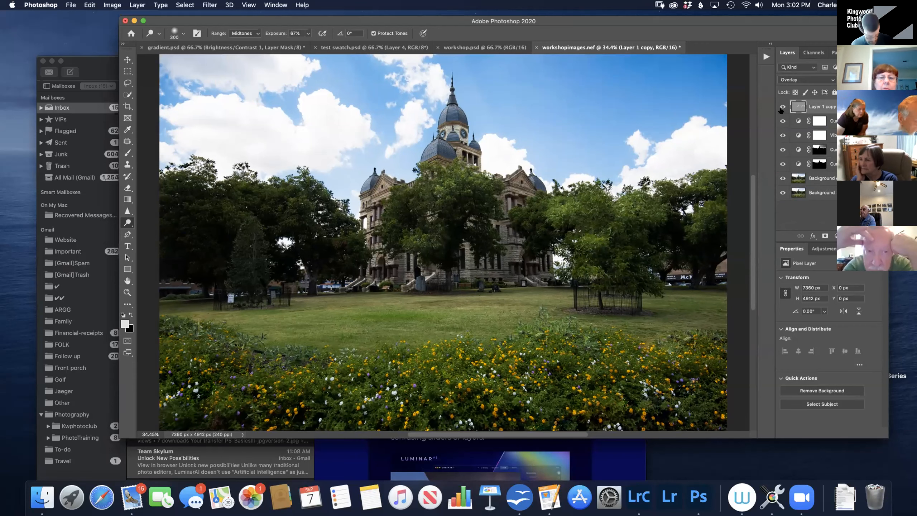
{"action": "left_click", "coordinate": [782, 108], "text": "alt"}
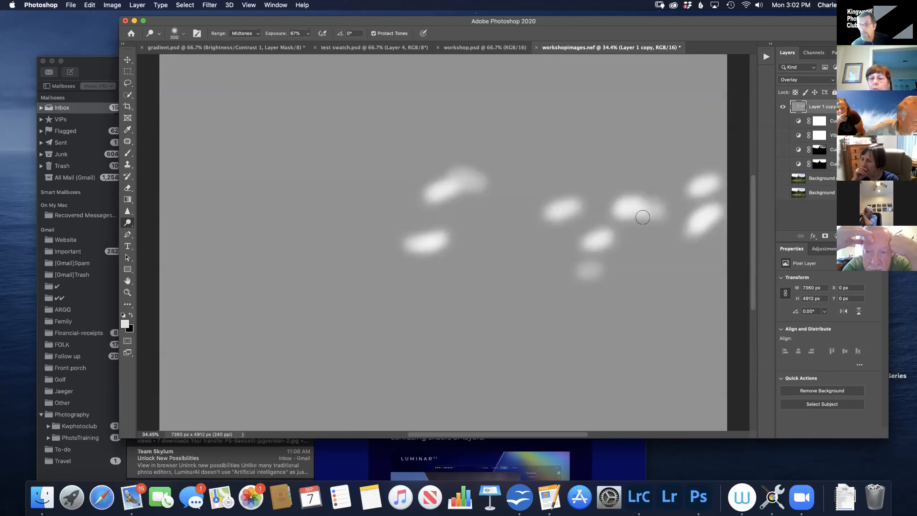
{"action": "left_click", "coordinate": [782, 107], "text": "alt"}
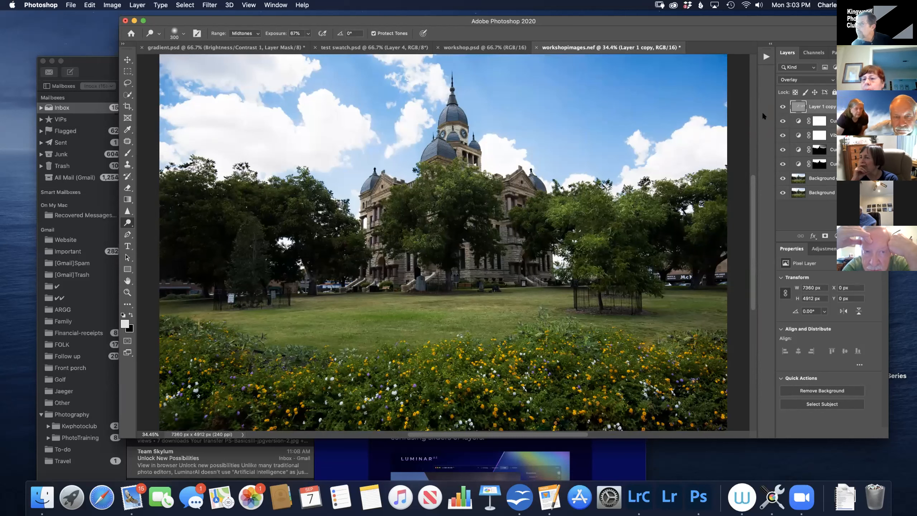
{"action": "left_click", "coordinate": [781, 107], "text": "alt"}
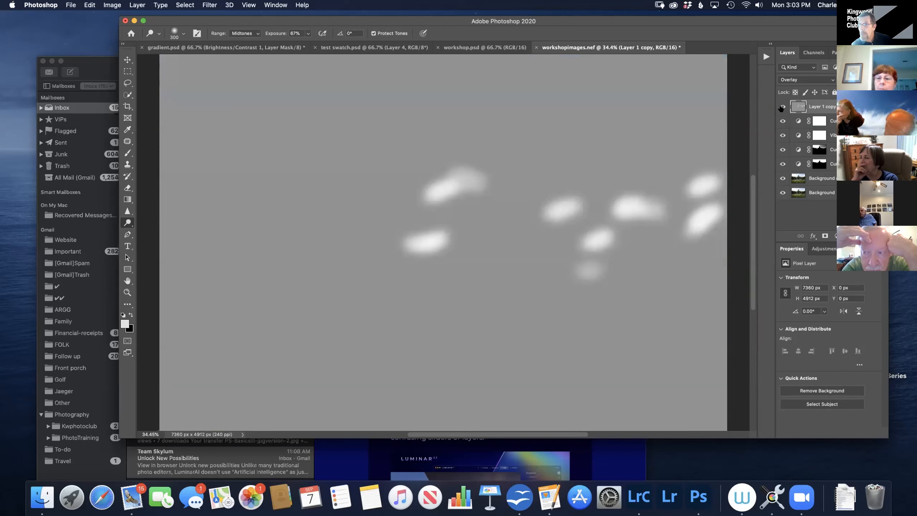
{"action": "left_click", "coordinate": [782, 107], "text": "alt"}
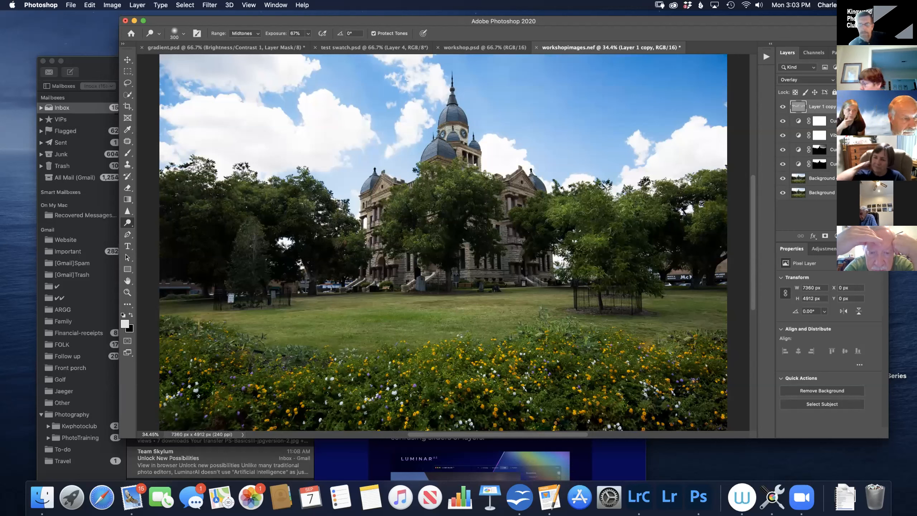
- Toggle the visibility of Layer 1 copy repeatedly to compare the trees before and after dodging
{"action": "left_click", "coordinate": [783, 107]}
{"action": "left_click", "coordinate": [781, 106]}
{"action": "left_click", "coordinate": [783, 107]}
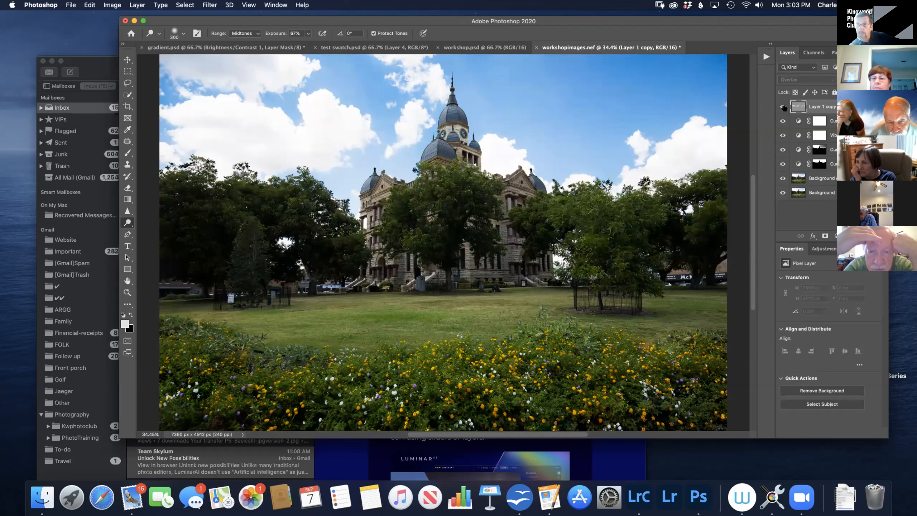
{"action": "left_click", "coordinate": [783, 108]}
{"action": "left_click", "coordinate": [783, 106]}
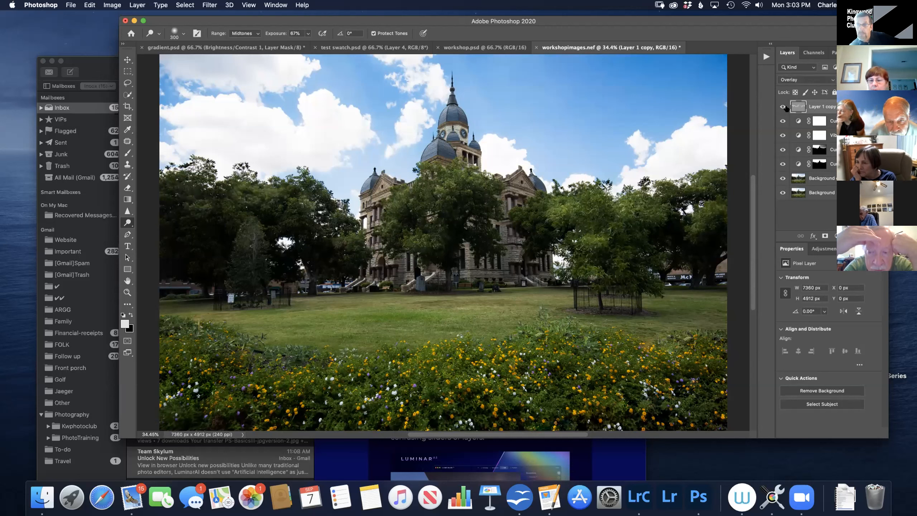
{"action": "left_click", "coordinate": [783, 107]}
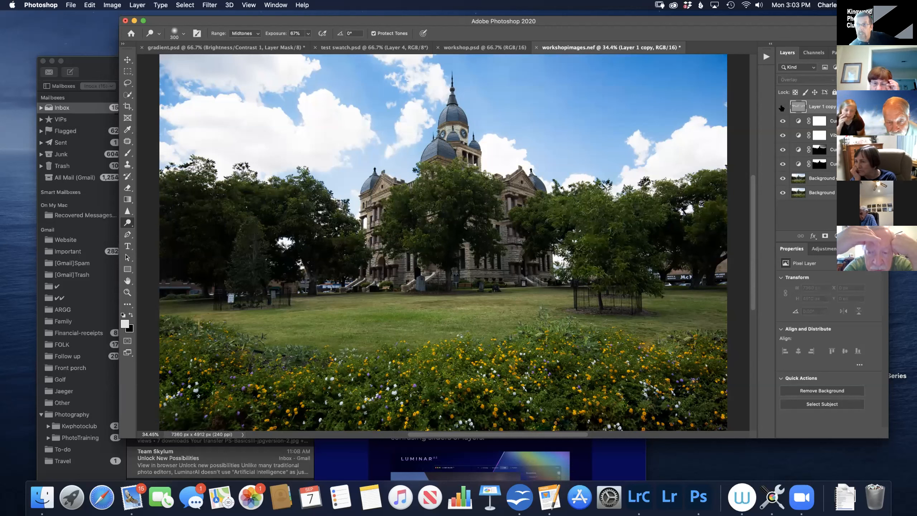
{"action": "left_click", "coordinate": [782, 107]}
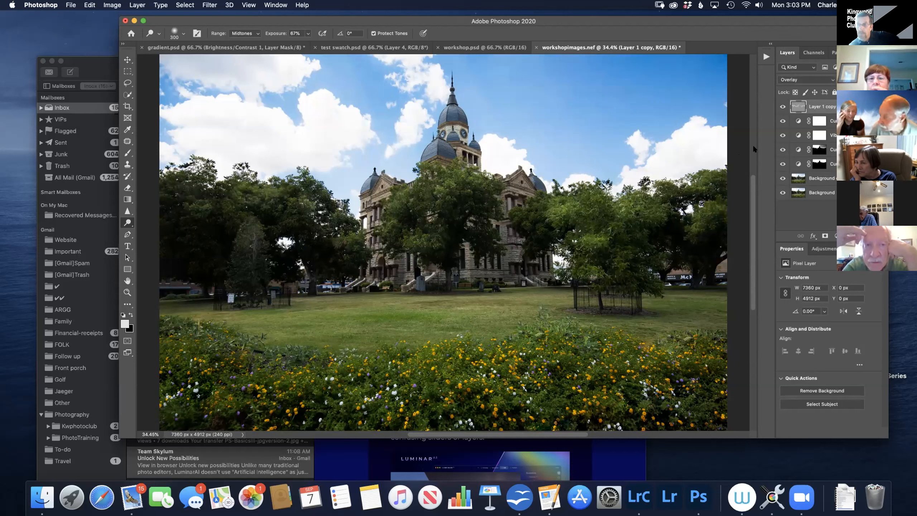
{"action": "left_click", "coordinate": [782, 107]}
{"action": "left_click", "coordinate": [781, 107]}
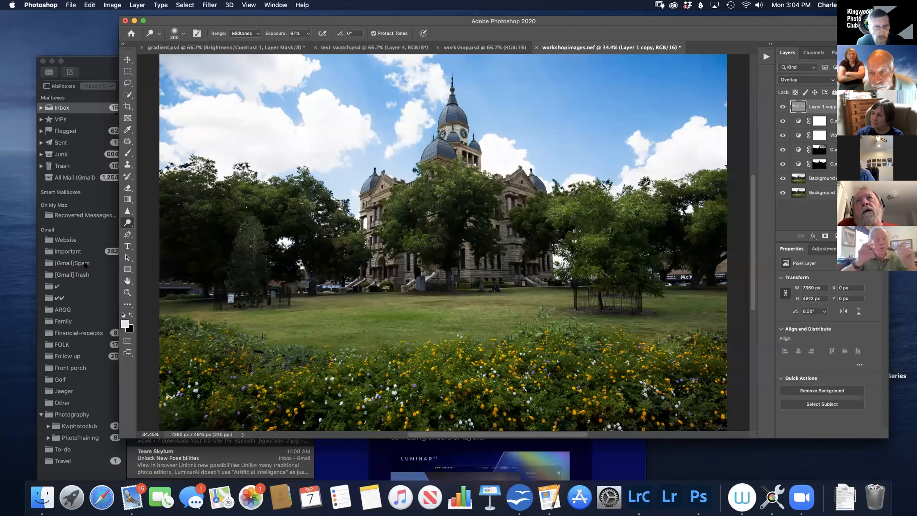
- Switch to the Burn Tool and enlarge its brush to 1200 px
{"action": "right_click", "coordinate": [127, 225]}
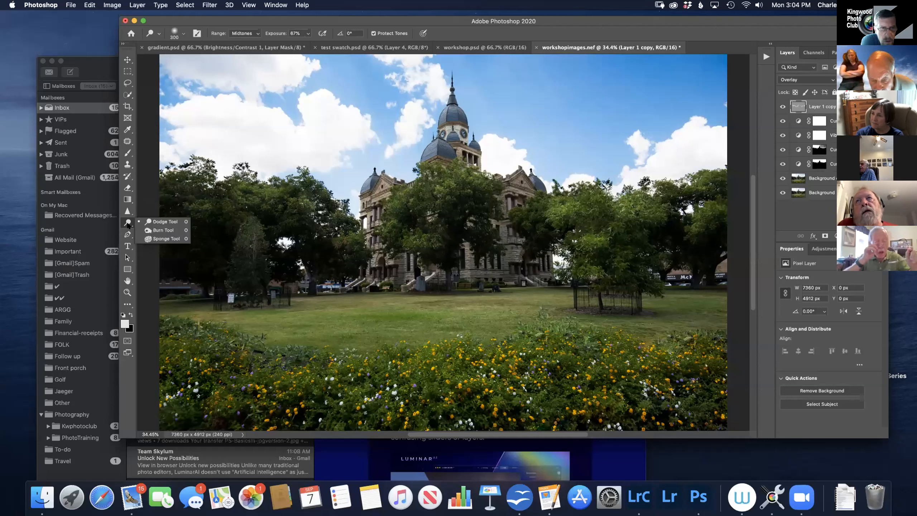
{"action": "left_click", "coordinate": [151, 231]}
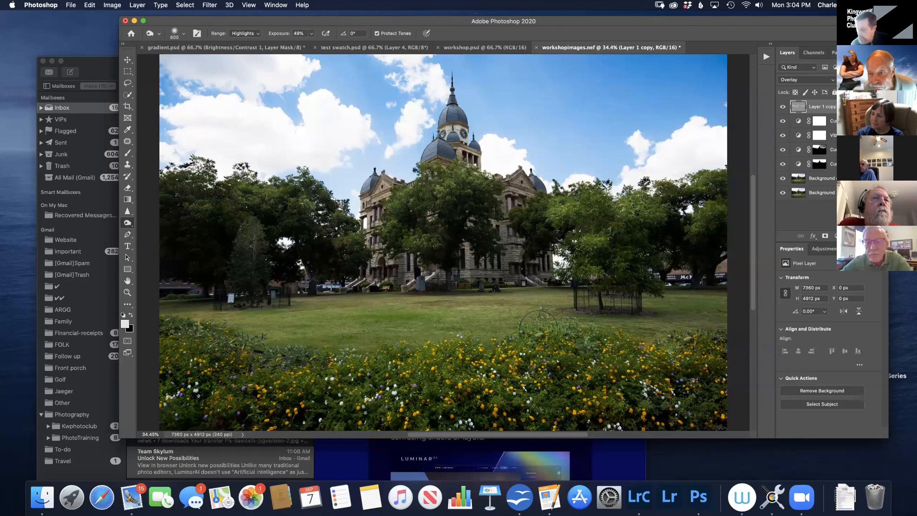
{"action": "key", "text": "bracketright"}
{"action": "key", "text": "bracketright"}
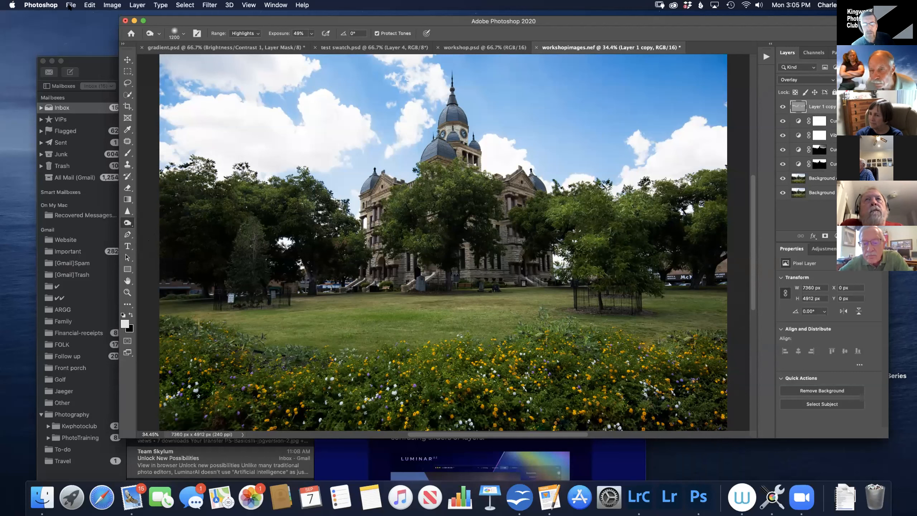
- Review the Fill settings with 50% Gray contents for Layer 1 copy, cancelling both times without filling
{"action": "left_click", "coordinate": [90, 5]}
{"action": "left_click", "coordinate": [96, 148]}
{"action": "left_click", "coordinate": [556, 112]}
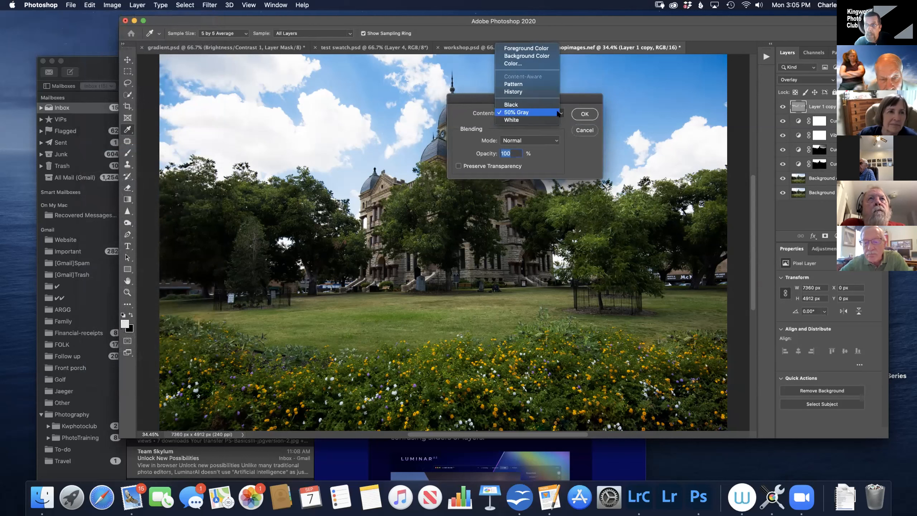
{"action": "left_click", "coordinate": [533, 110]}
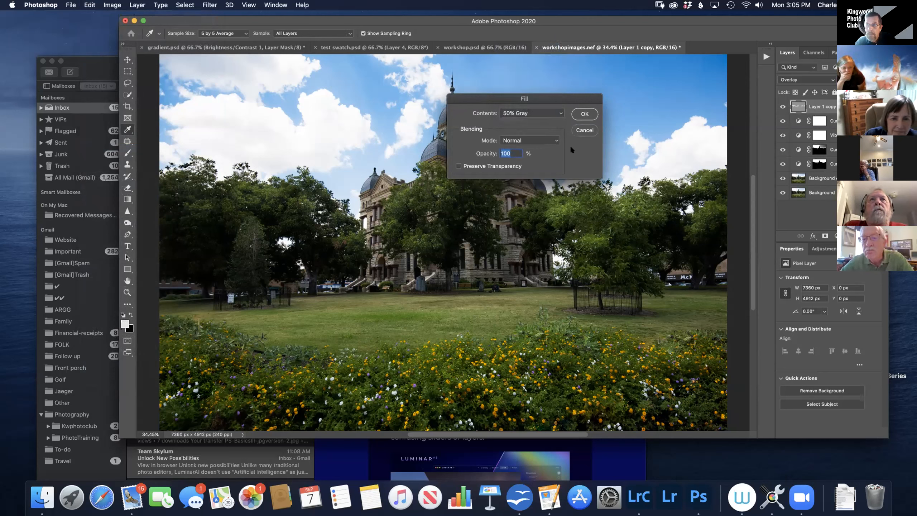
{"action": "left_click", "coordinate": [585, 130]}
{"action": "key", "text": "o"}
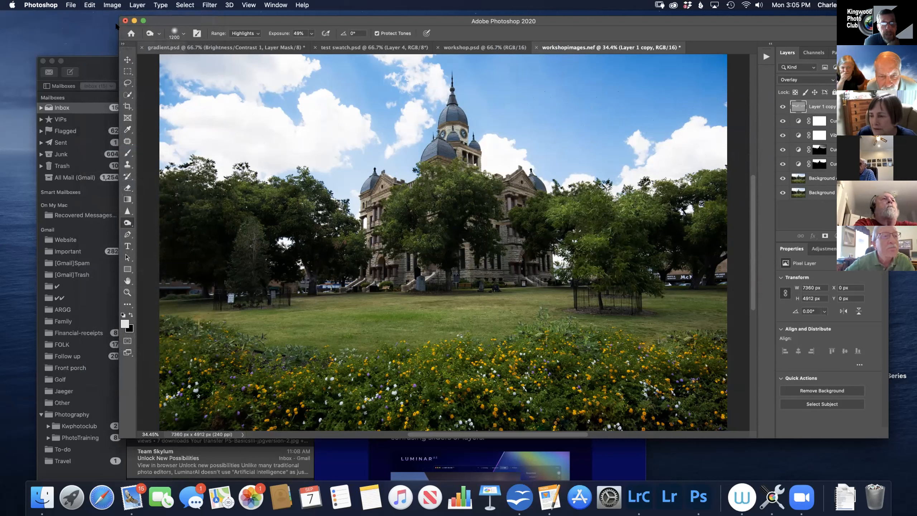
{"action": "left_click", "coordinate": [89, 5]}
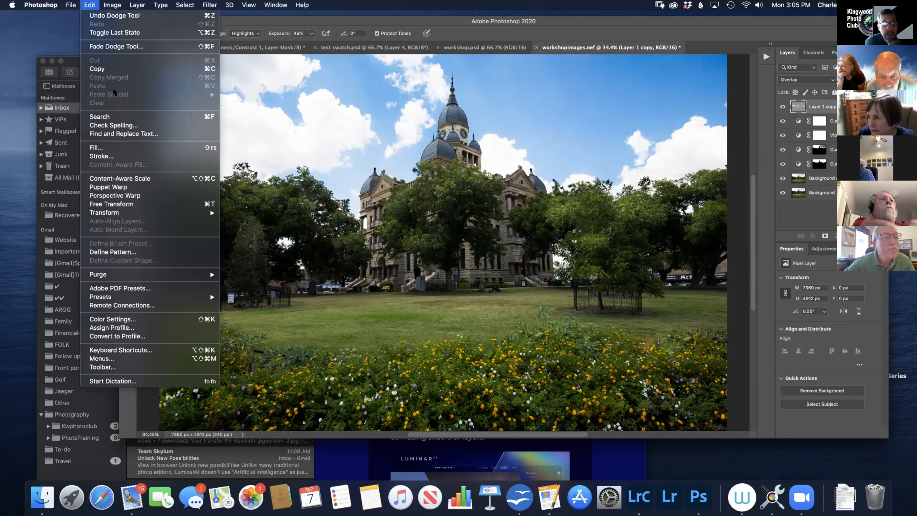
{"action": "left_click", "coordinate": [104, 147]}
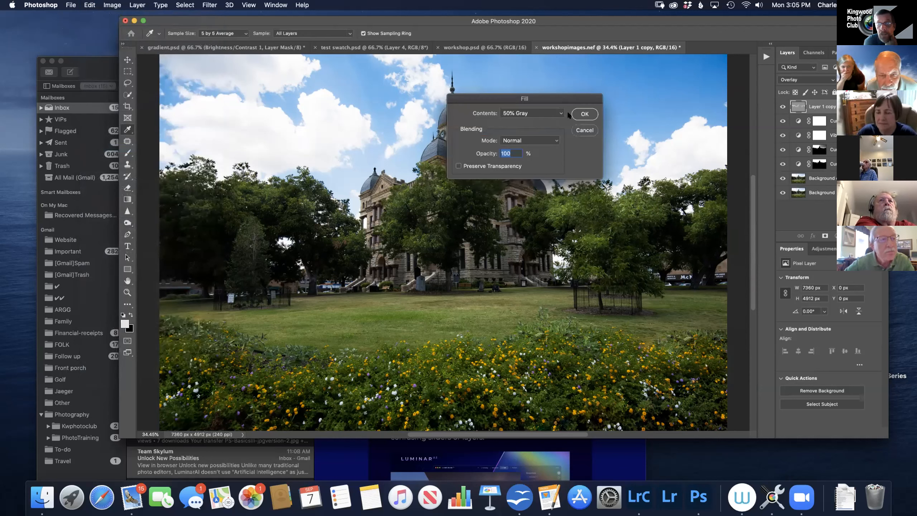
{"action": "left_click", "coordinate": [585, 130]}
{"action": "key", "text": "o"}
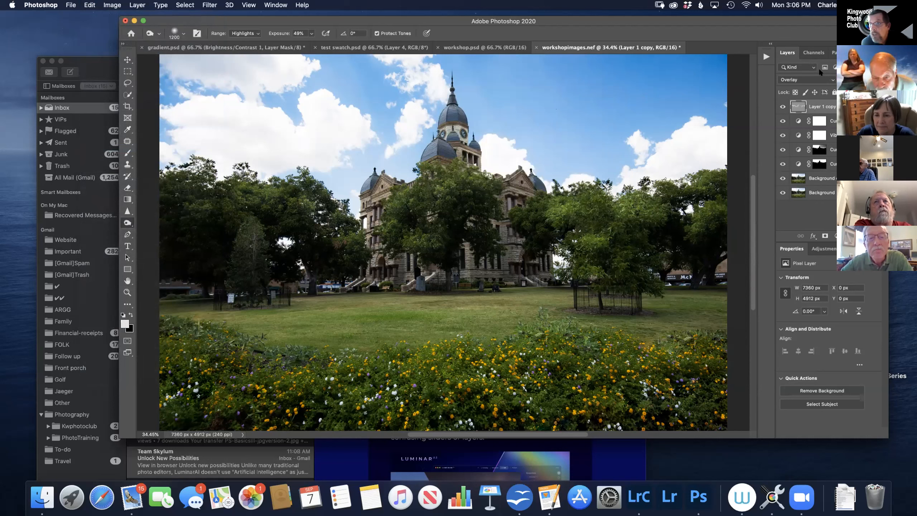
- Preview alternative blending modes for Layer 1 copy, such as Pin Light, and keep Overlay
{"action": "left_click", "coordinate": [811, 82]}
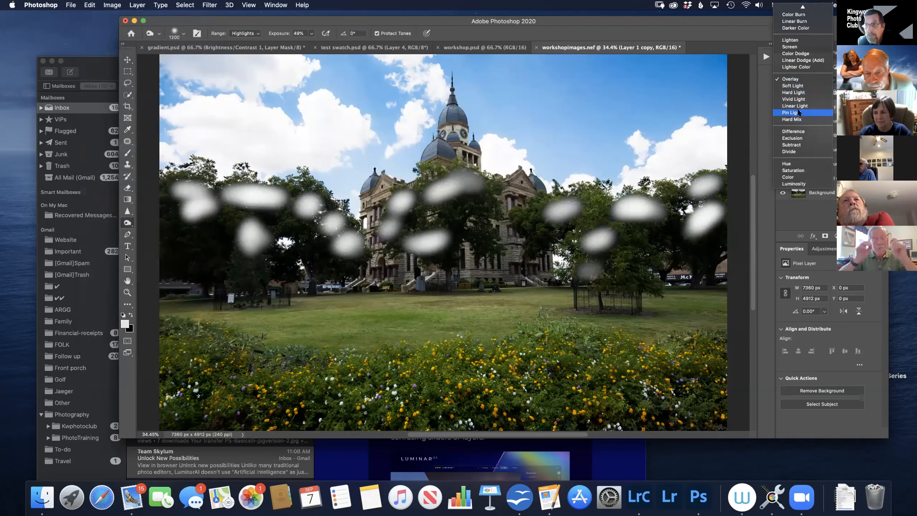
{"action": "left_click", "coordinate": [799, 79]}
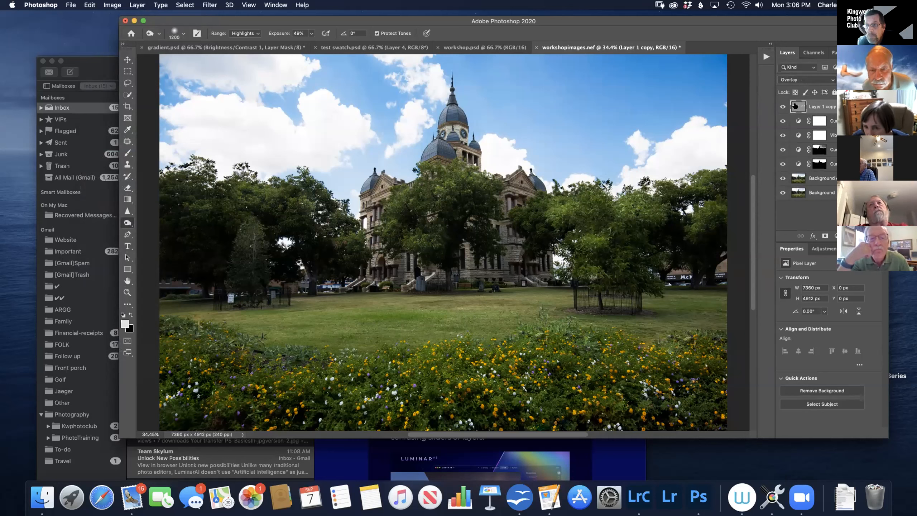
{"action": "left_click", "coordinate": [803, 78]}
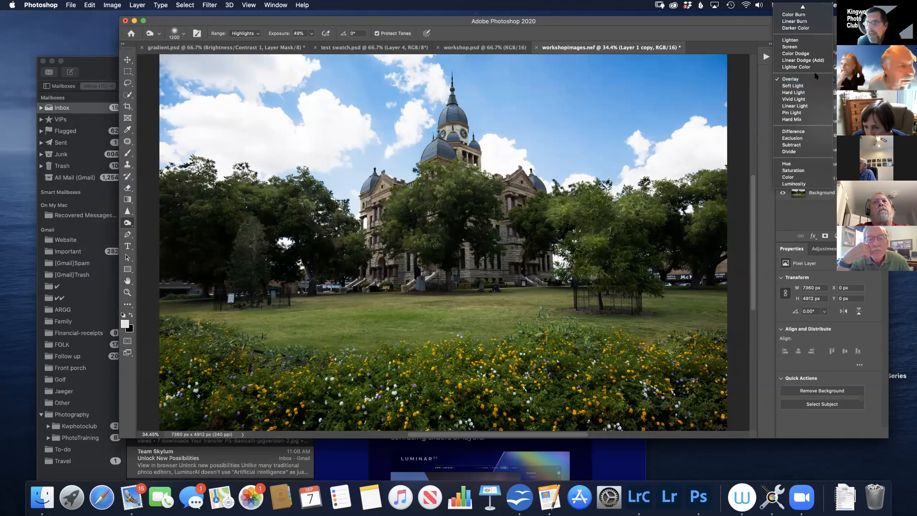
{"action": "left_click", "coordinate": [814, 77]}
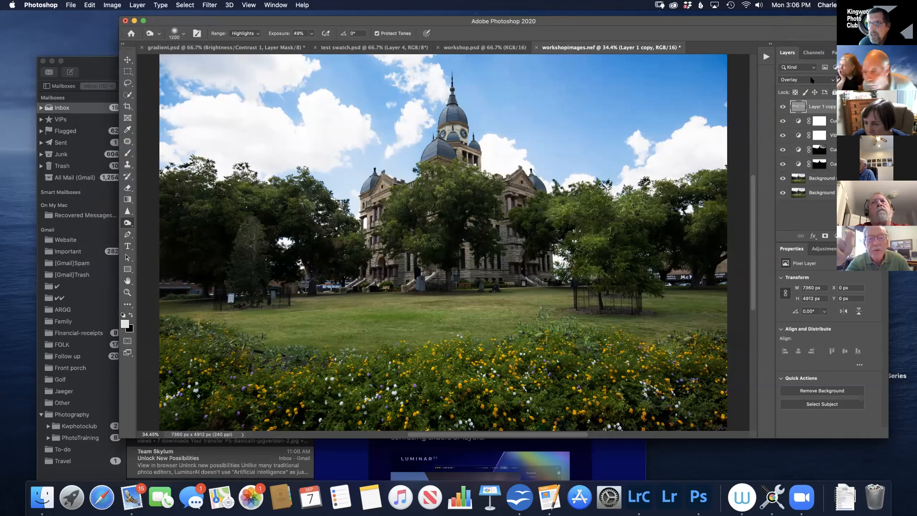
{"action": "left_click", "coordinate": [808, 78]}
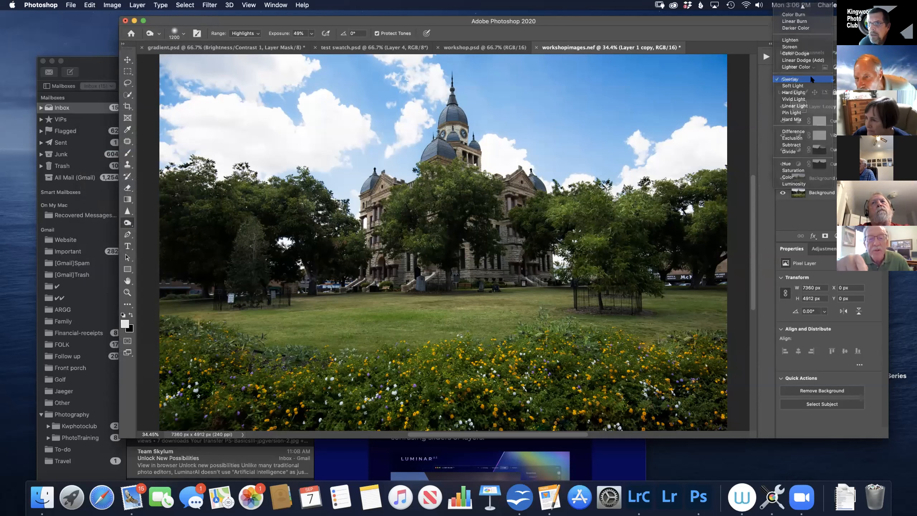
{"action": "left_click", "coordinate": [809, 79]}
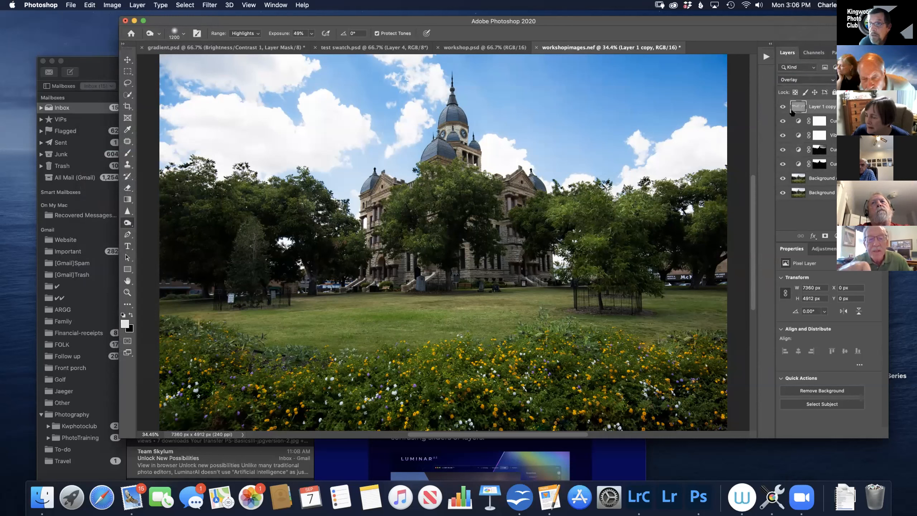
{"action": "left_click", "coordinate": [809, 79]}
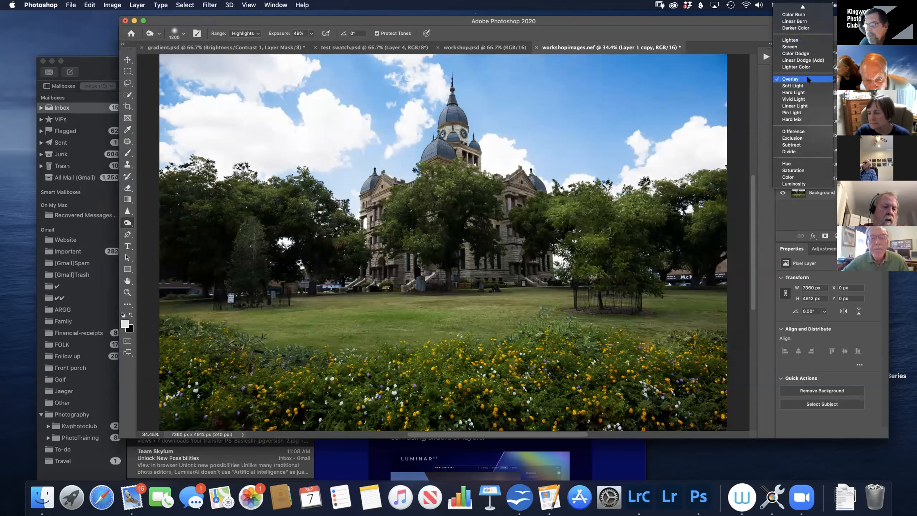
{"action": "left_click", "coordinate": [801, 78]}
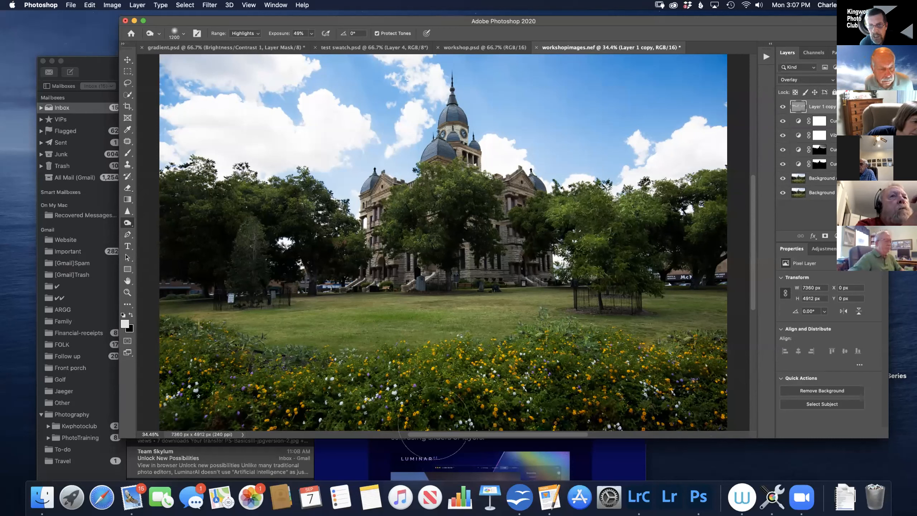
{"action": "scroll", "coordinate": [235, 417], "scroll_direction": "up", "scroll_amount": 2}
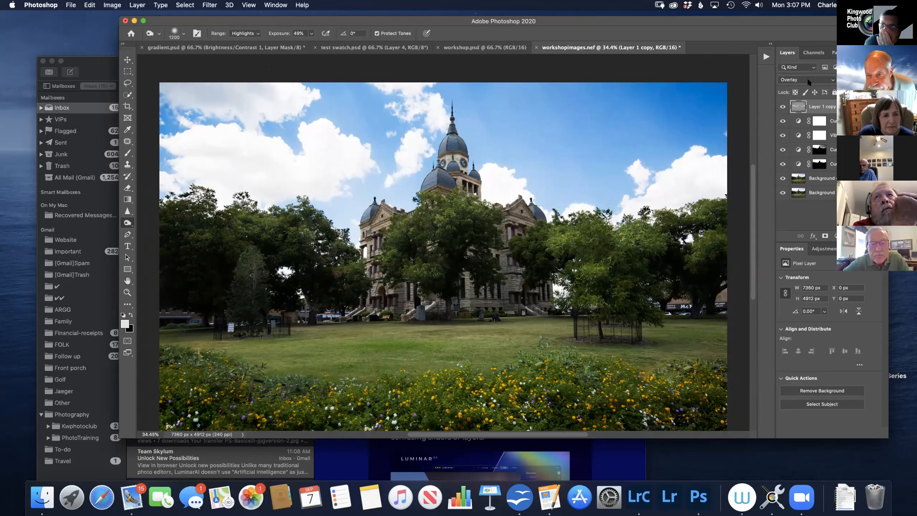
{"action": "left_click", "coordinate": [807, 79]}
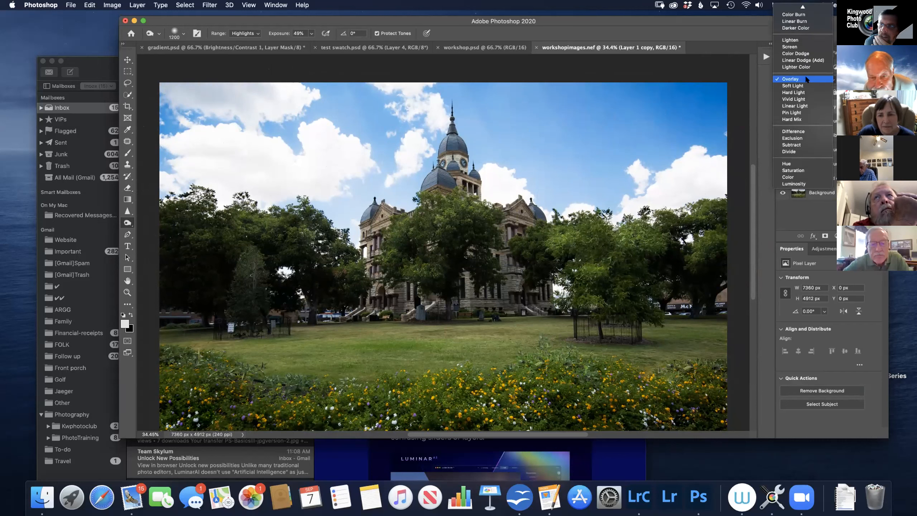
{"action": "key", "text": "Escape"}
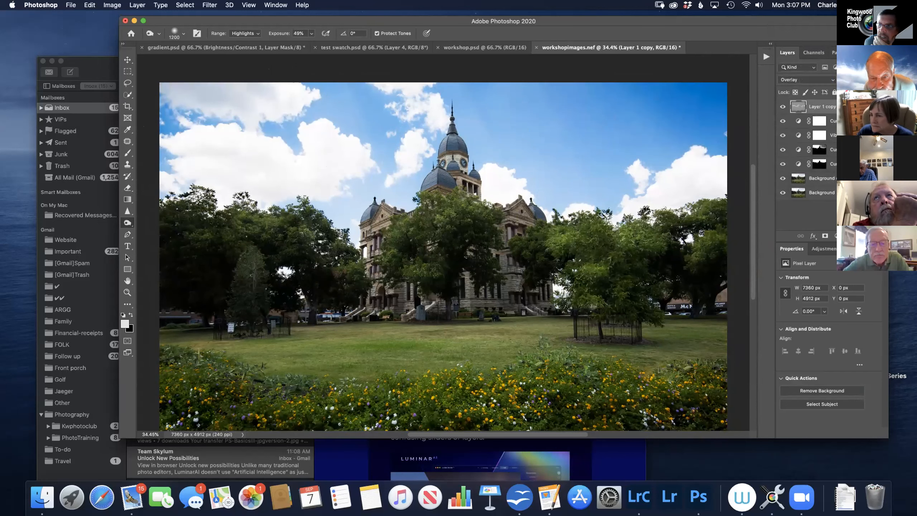
{"action": "left_click", "coordinate": [811, 79]}
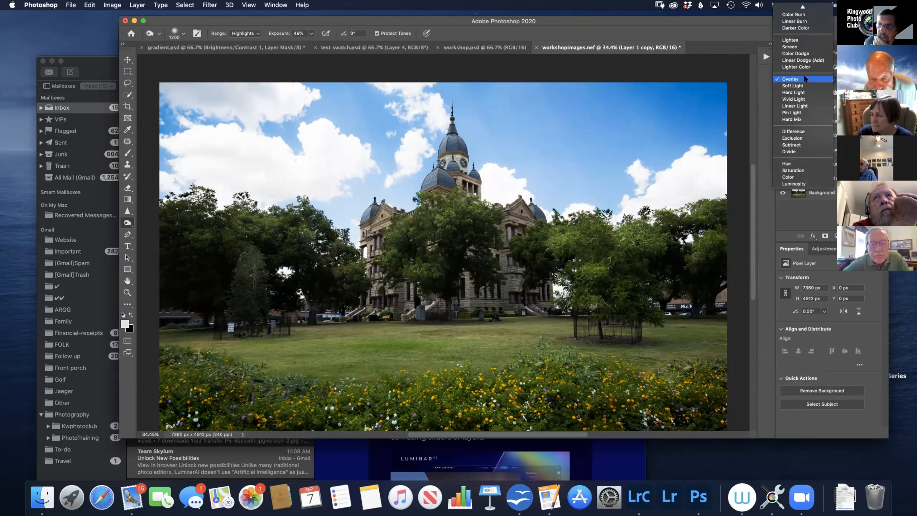
{"action": "left_click", "coordinate": [793, 77]}
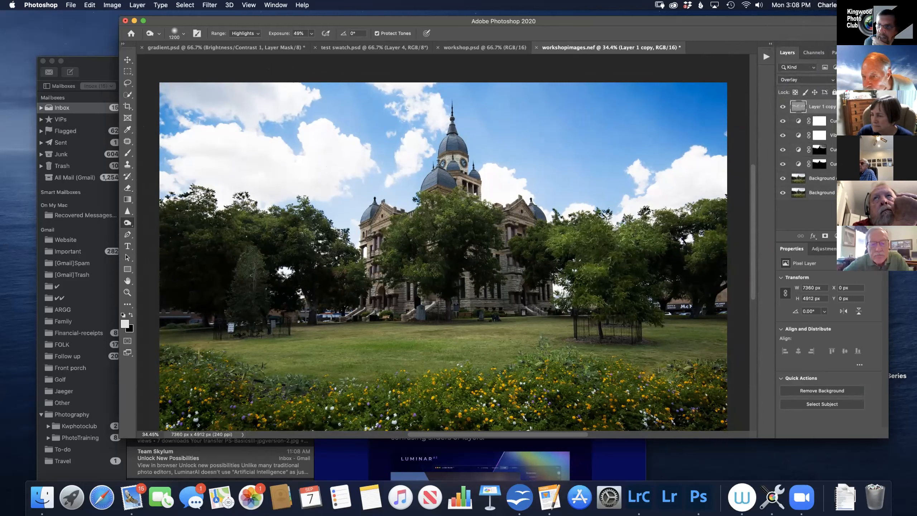
- Set the blending mode of Layer 1 copy back to Overlay
{"action": "left_click", "coordinate": [797, 80]}
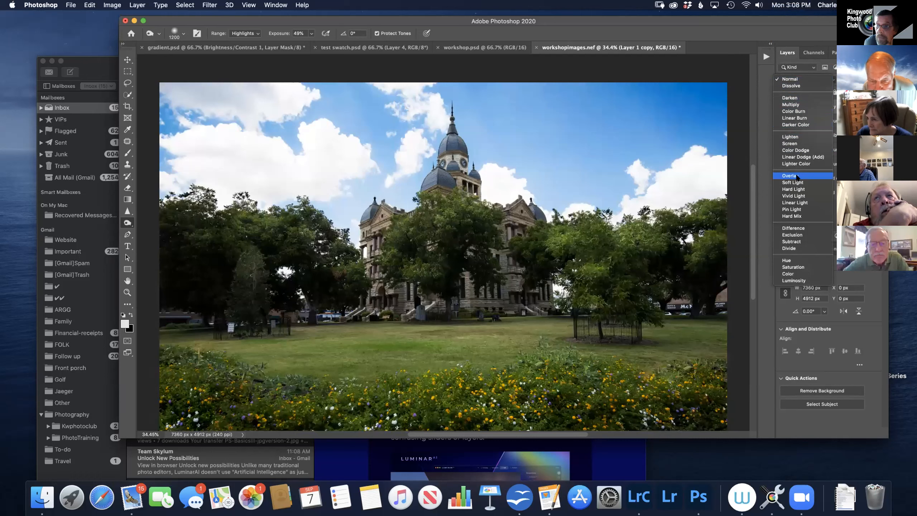
{"action": "left_click", "coordinate": [796, 177]}
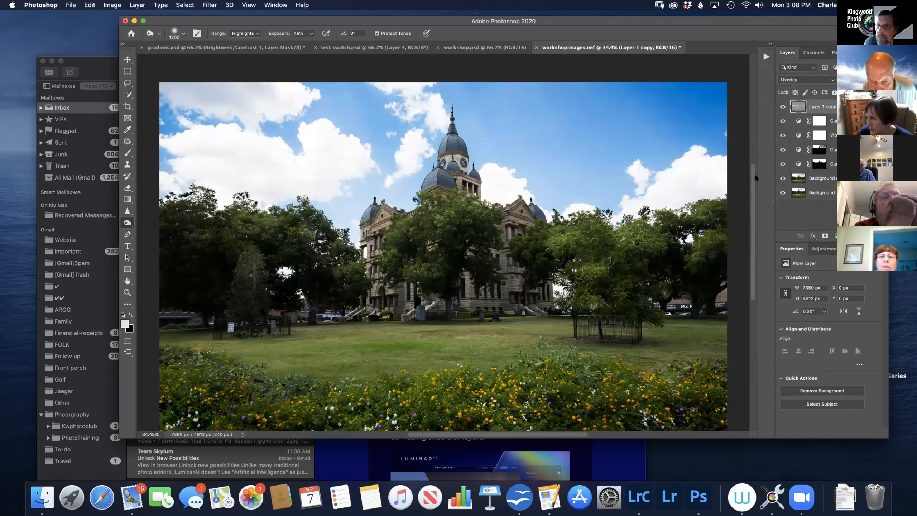
{"action": "mouse_move", "coordinate": [754, 175]}
{"action": "left_mouse_down"}
{"action": "mouse_move", "coordinate": [754, 164]}
{"action": "mouse_move", "coordinate": [752, 178]}
{"action": "left_mouse_up"}
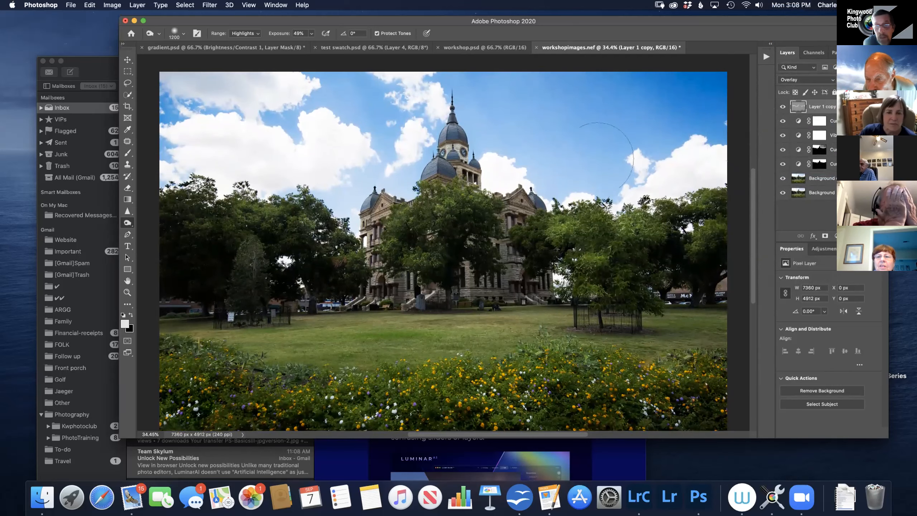
- Switch to the Dodge Tool and keep its tonal range at Midtones
{"action": "left_click", "coordinate": [127, 224]}
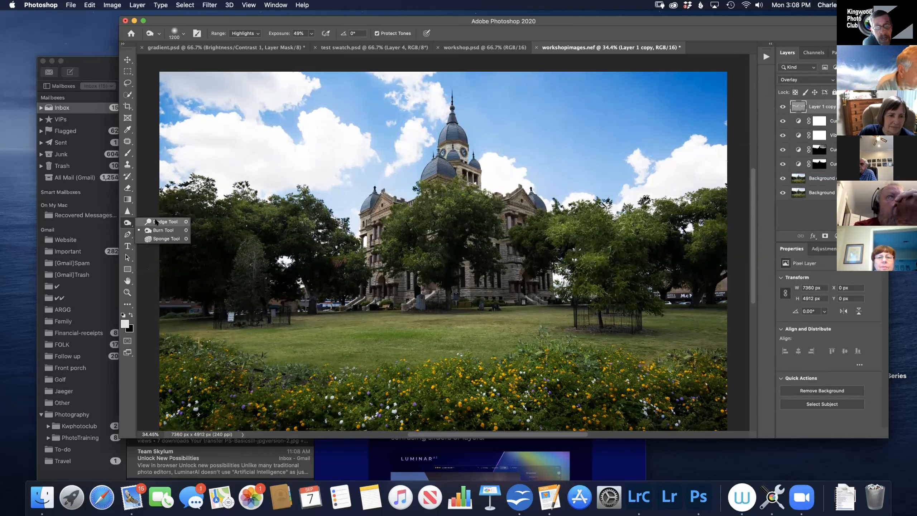
{"action": "left_click", "coordinate": [155, 221]}
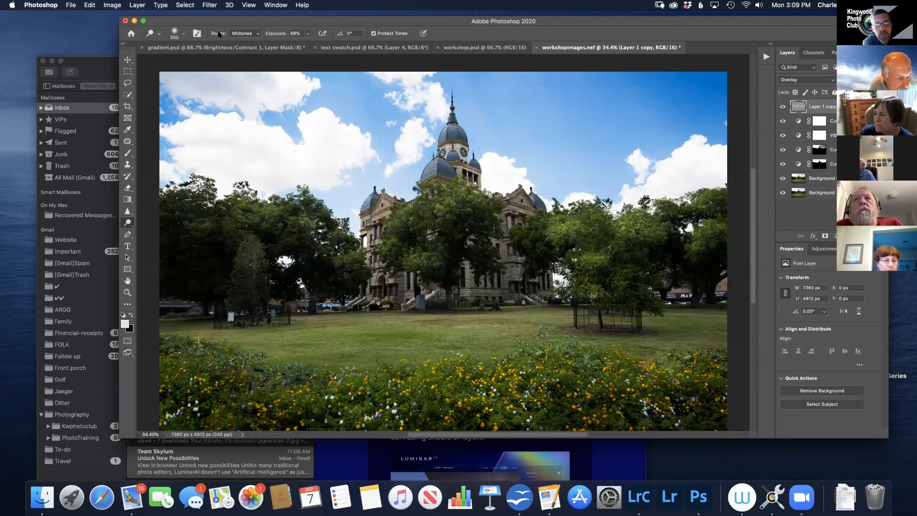
{"action": "left_click", "coordinate": [233, 34]}
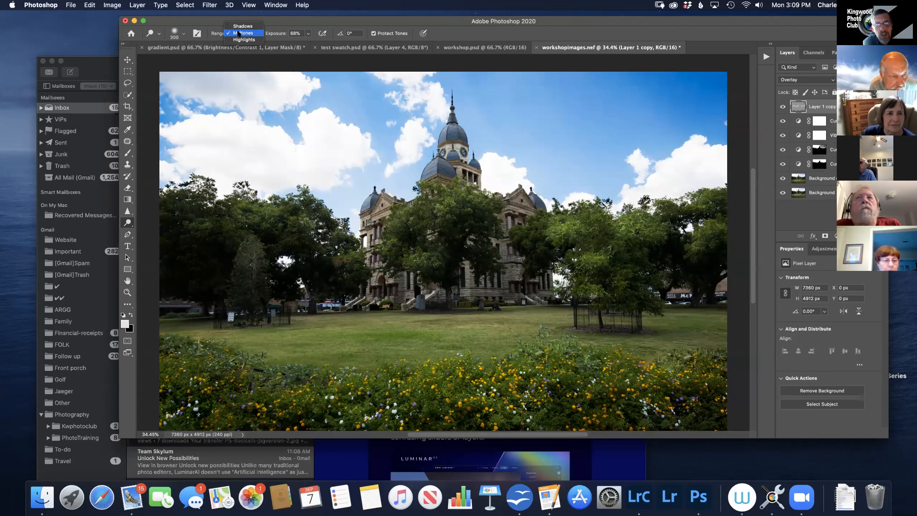
{"action": "left_click", "coordinate": [239, 34]}
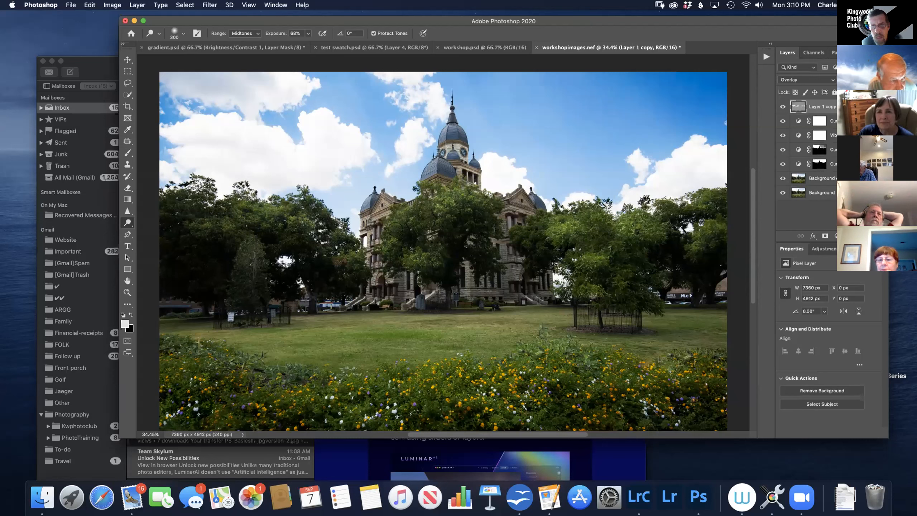
- Toggle the visibility of Layer 1 copy to compare the courthouse photo with and without dodging, leaving the layer shown
{"action": "left_click", "coordinate": [782, 106]}
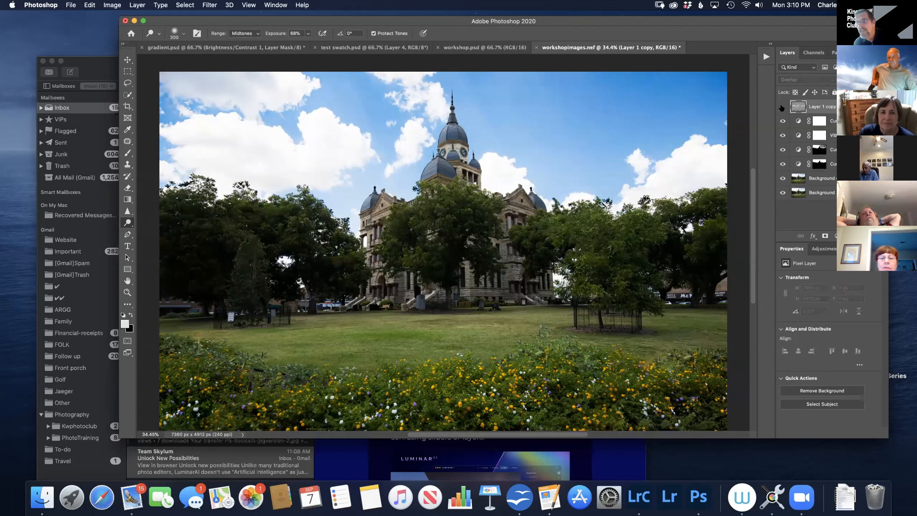
{"action": "left_click", "coordinate": [782, 113]}
{"action": "left_click", "coordinate": [781, 113]}
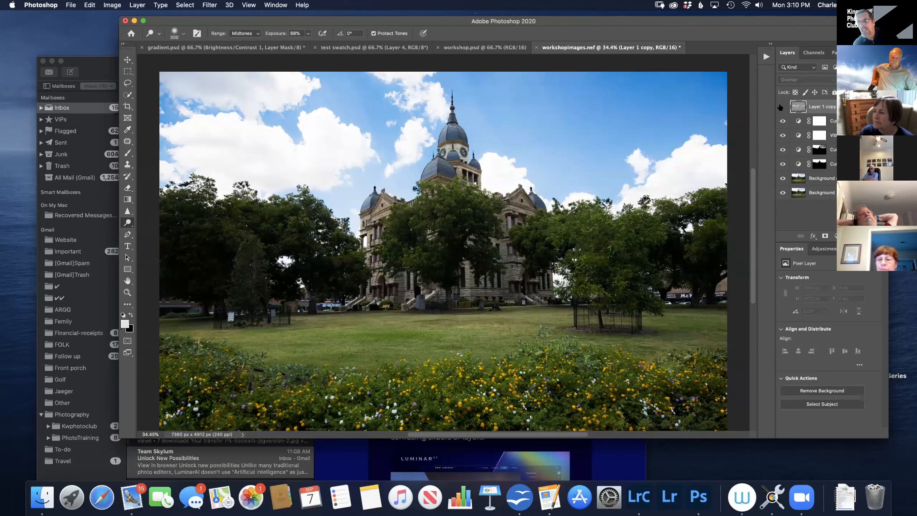
{"action": "left_click", "coordinate": [782, 108]}
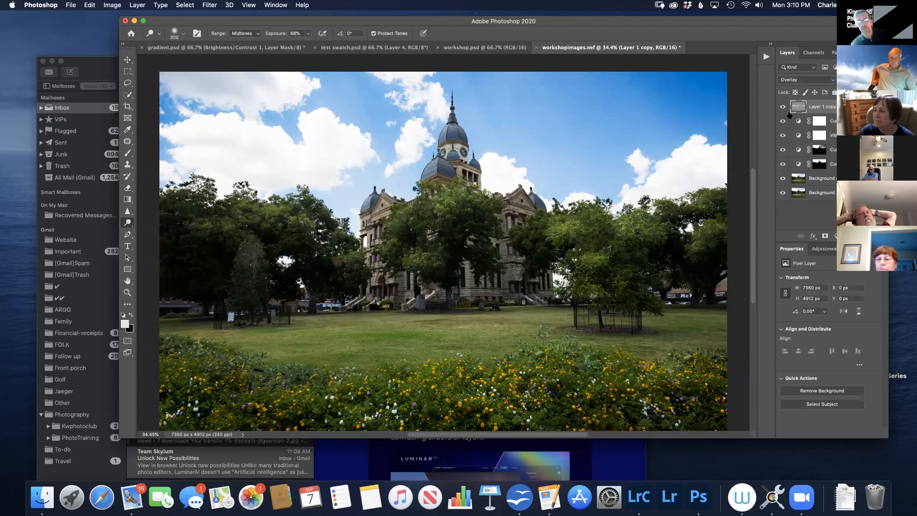
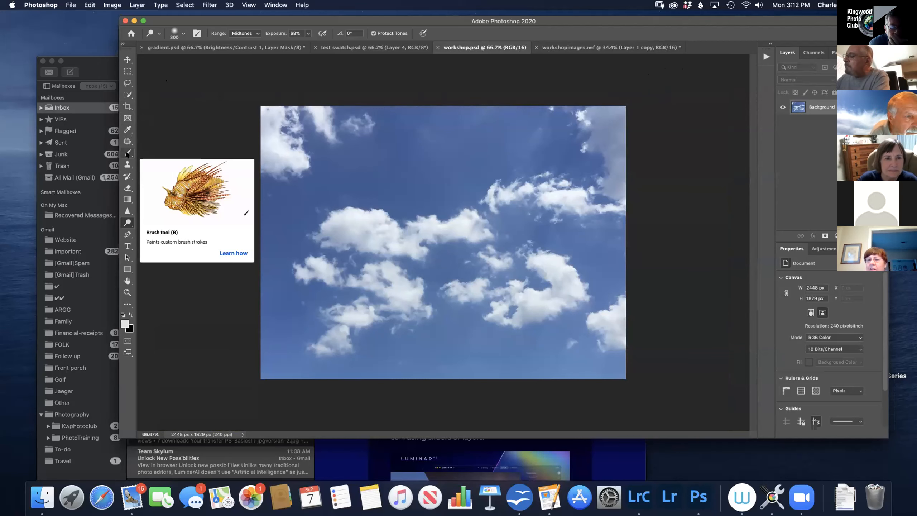
- Revisit workshopimages.nef, return to workshop.psd and dodge a spot on the large cloud directly on the Background layer
{"action": "left_click", "coordinate": [565, 47]}
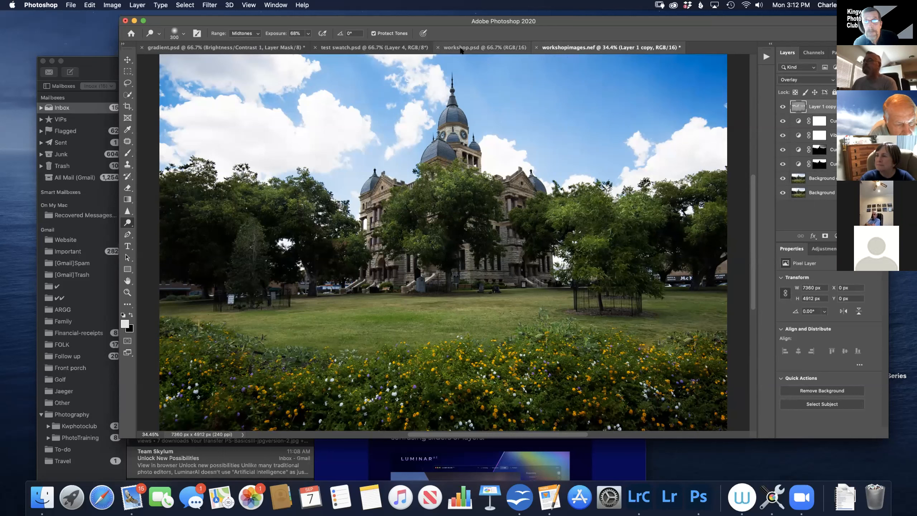
{"action": "left_click", "coordinate": [480, 49]}
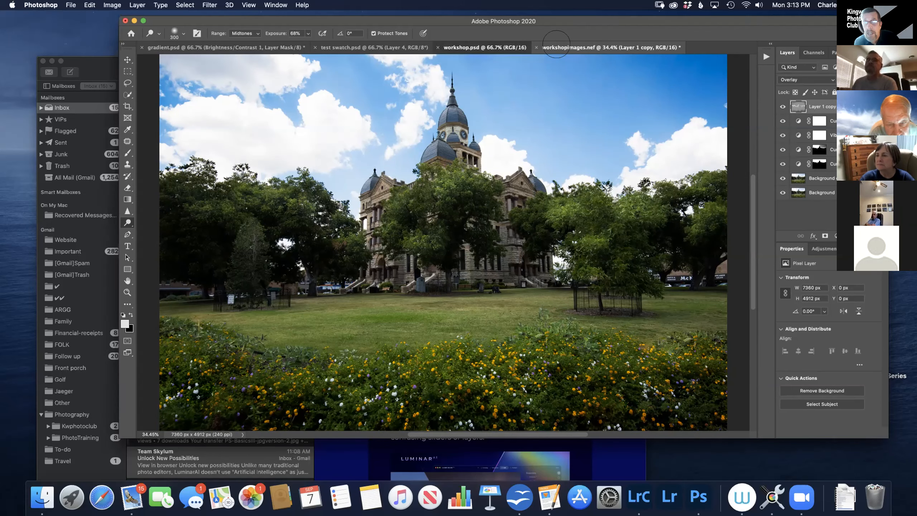
{"action": "left_click", "coordinate": [484, 50]}
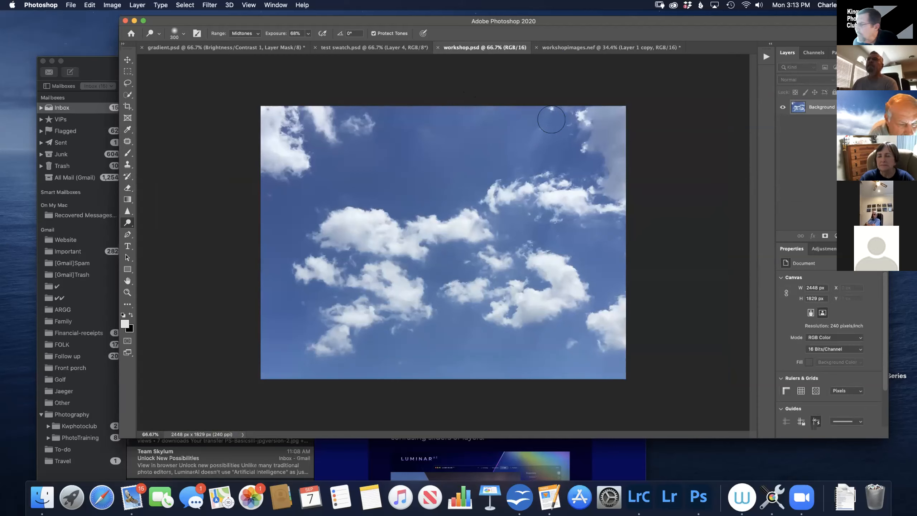
{"action": "left_click", "coordinate": [353, 233]}
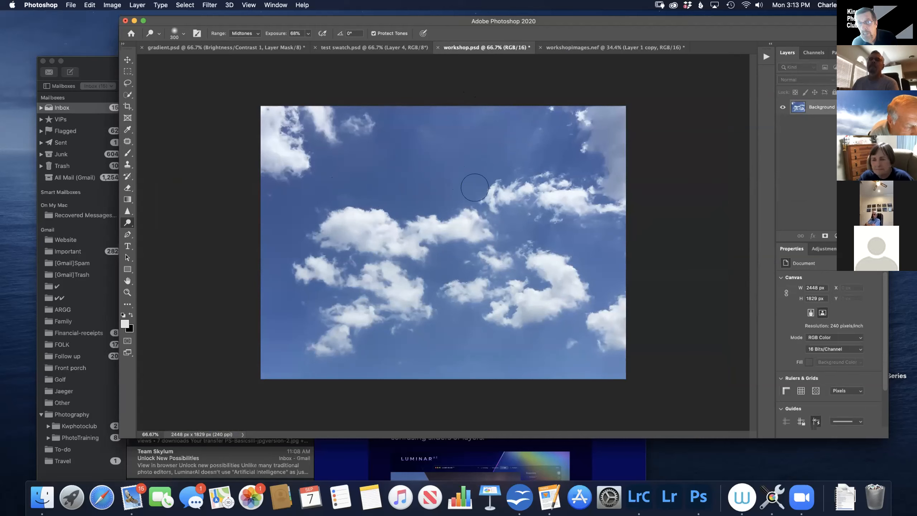
- Review the image size settings of workshop.psd, accept them unchanged, and return to the Dodge Tool
{"action": "left_click", "coordinate": [111, 5]}
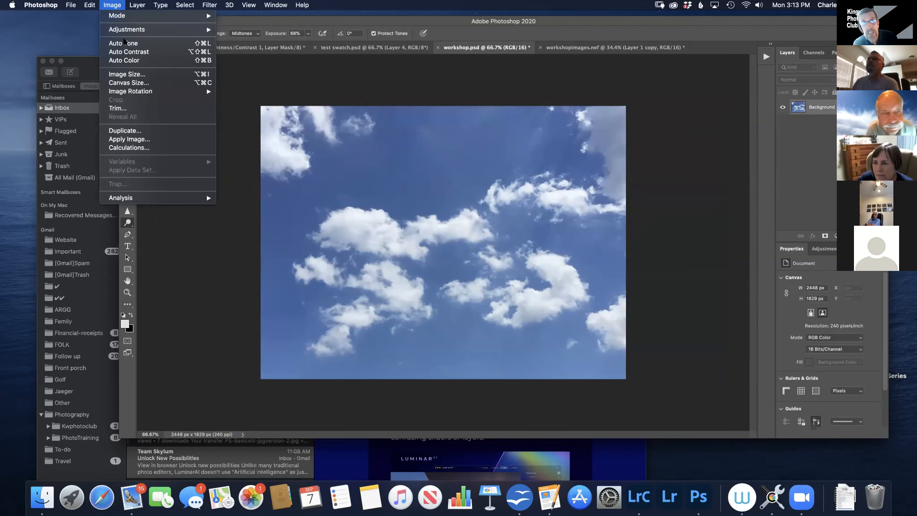
{"action": "left_click", "coordinate": [148, 74]}
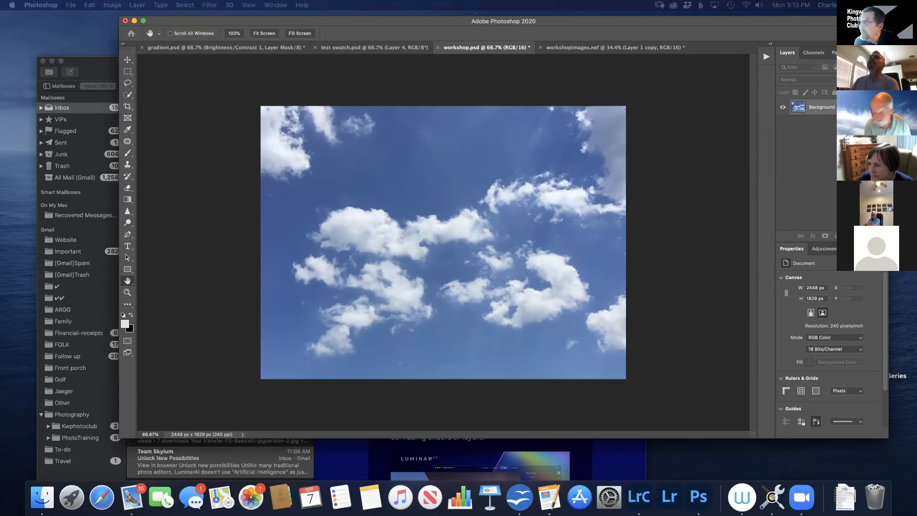
{"action": "left_click_drag", "start_coordinate": [782, 126], "coordinate": [505, 124]}
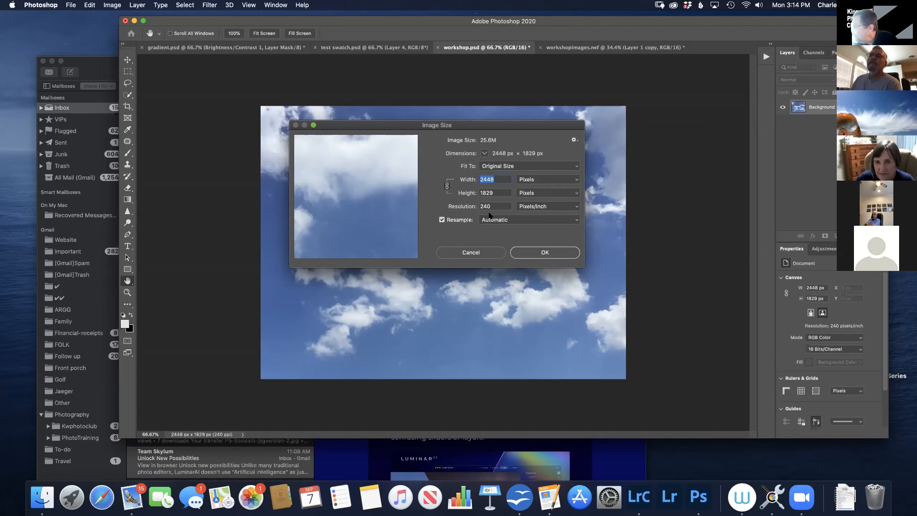
{"action": "left_click", "coordinate": [533, 250]}
{"action": "key", "text": "o"}
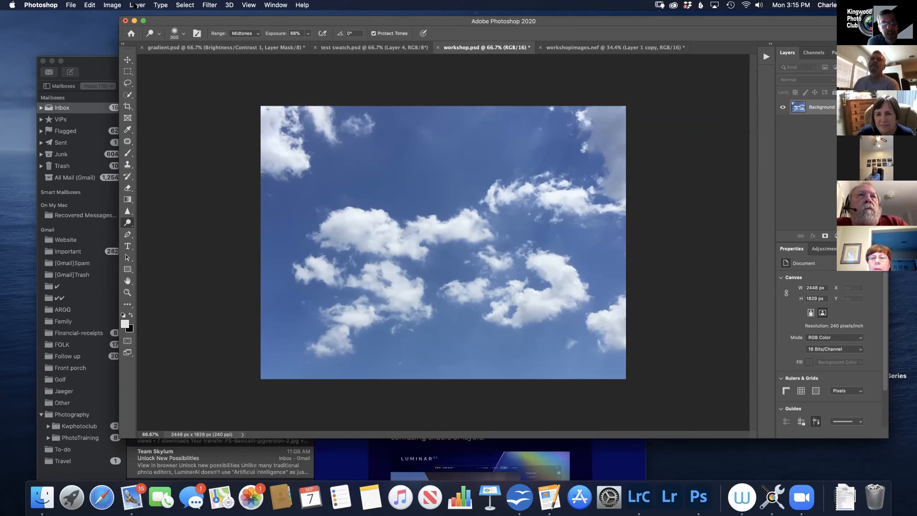
- Apply a Black & White adjustment to the sky photo with Blues at -200% and Cyans at -137%
{"action": "left_click", "coordinate": [115, 6]}
{"action": "left_click", "coordinate": [115, 6]}
{"action": "left_click", "coordinate": [116, 7]}
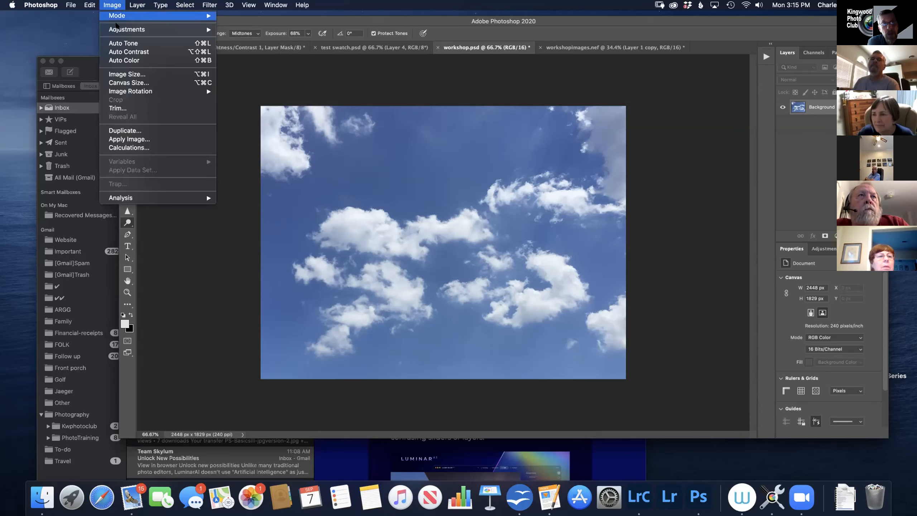
{"action": "mouse_move", "coordinate": [126, 28]}
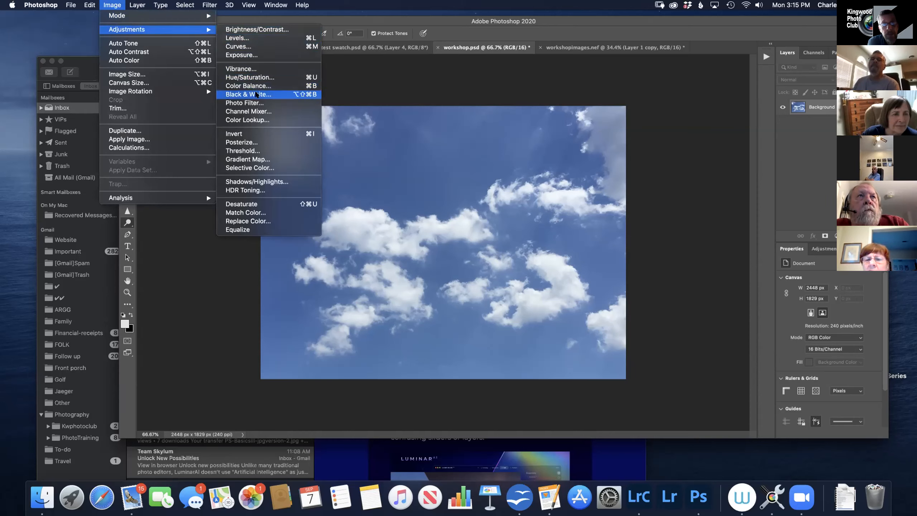
{"action": "left_click", "coordinate": [256, 94]}
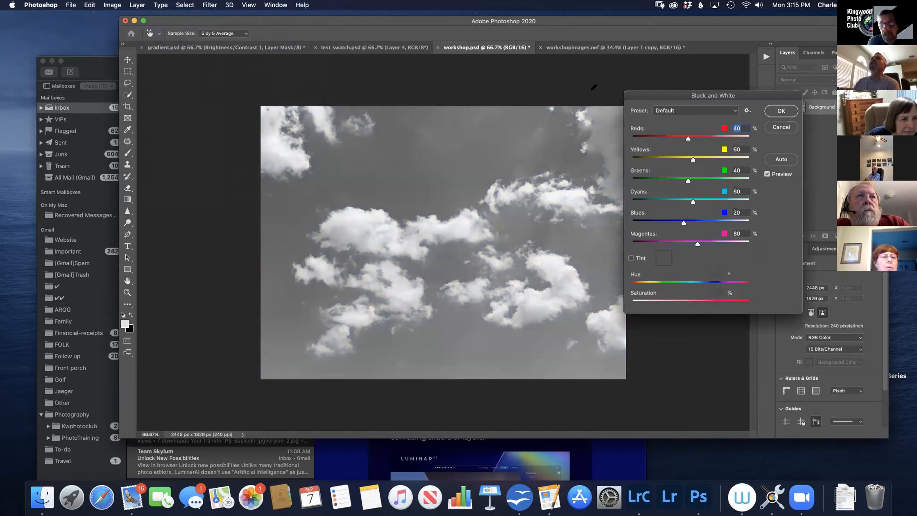
{"action": "left_click_drag", "start_coordinate": [680, 92], "coordinate": [714, 45]}
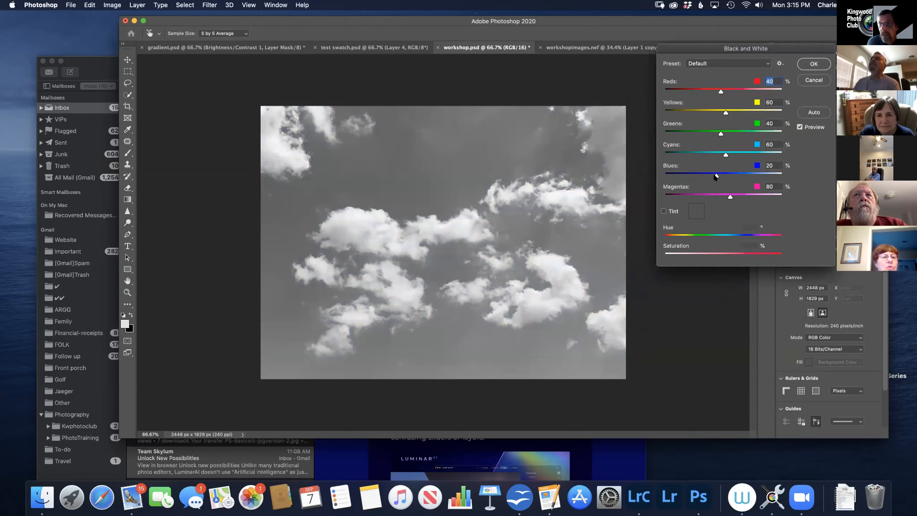
{"action": "left_click_drag", "start_coordinate": [715, 176], "coordinate": [664, 176]}
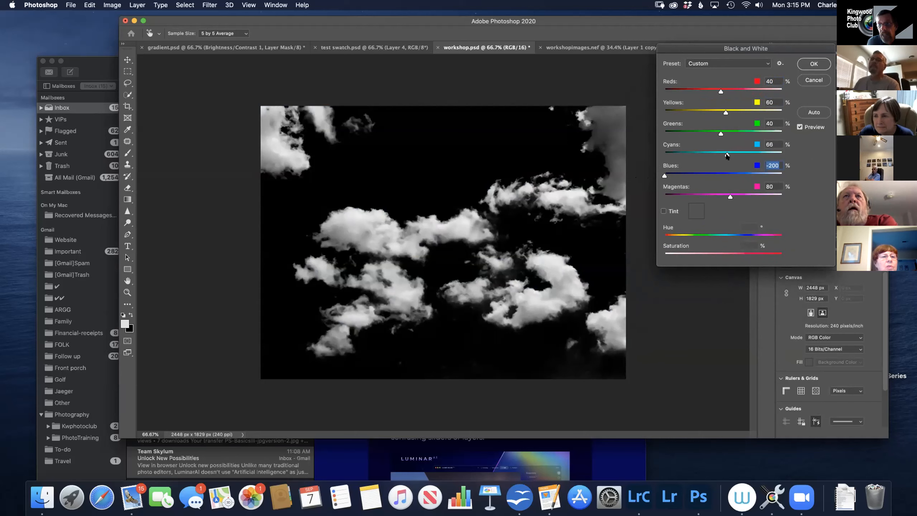
{"action": "mouse_move", "coordinate": [671, 154]}
{"action": "left_mouse_down"}
{"action": "mouse_move", "coordinate": [658, 158]}
{"action": "mouse_move", "coordinate": [680, 156]}
{"action": "left_mouse_up"}
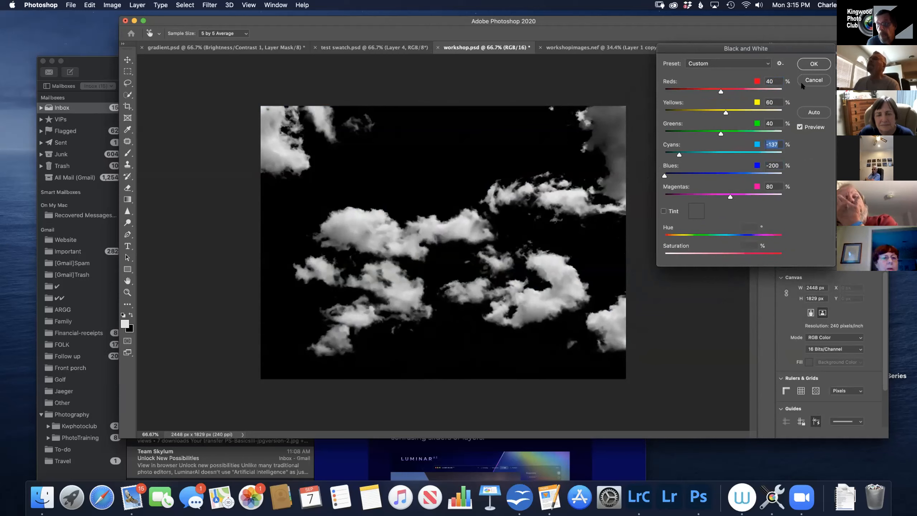
{"action": "left_click", "coordinate": [814, 66]}
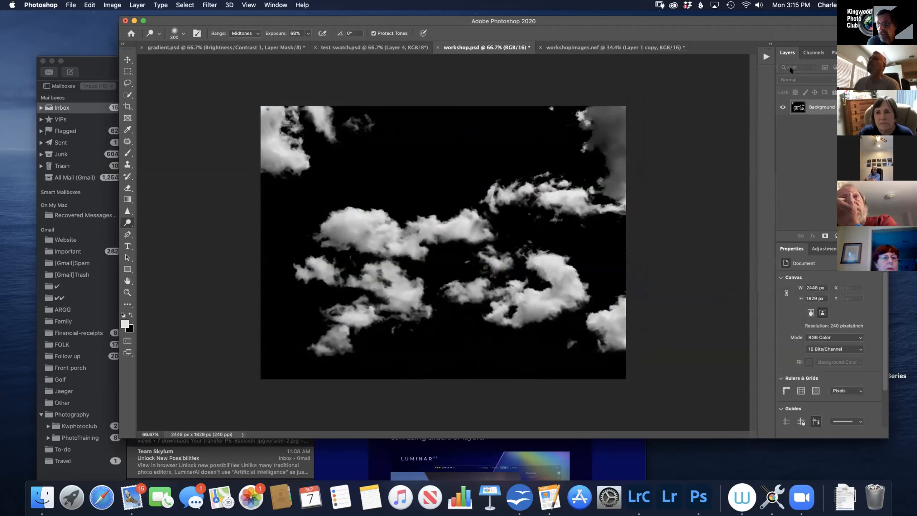
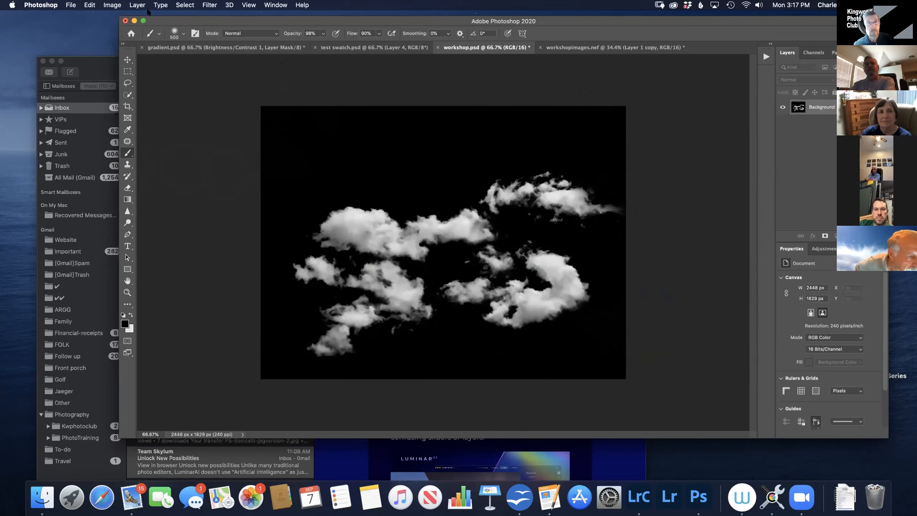
- Invert the black-and-white cloud image so the clouds are dark on white
{"action": "left_click", "coordinate": [109, 5]}
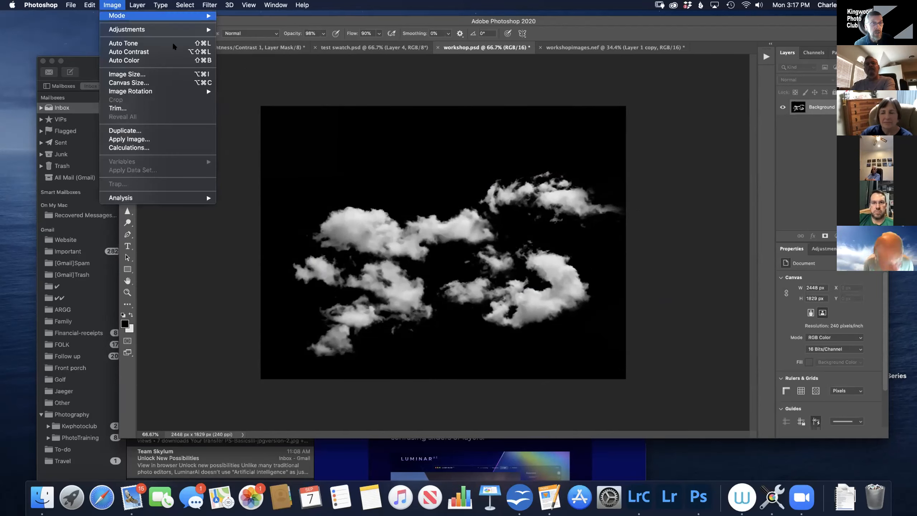
{"action": "left_click", "coordinate": [282, 86]}
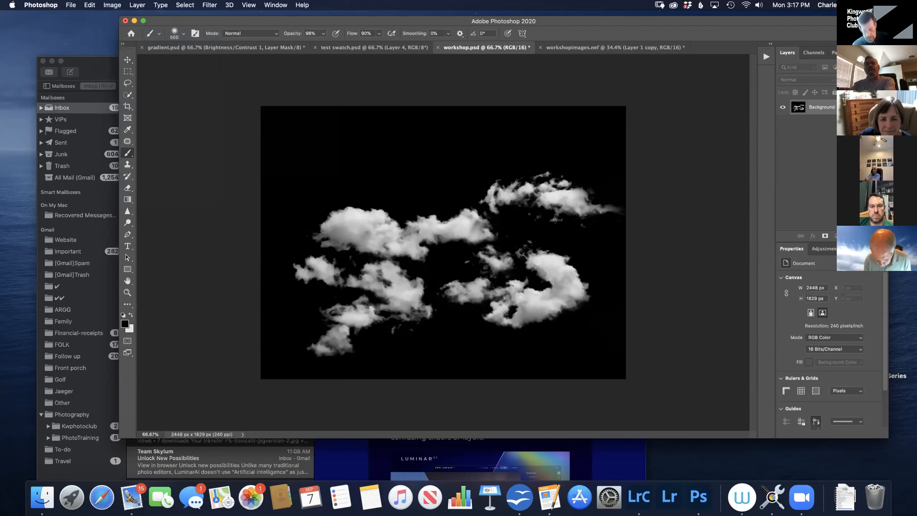
{"action": "key", "text": "super+i"}
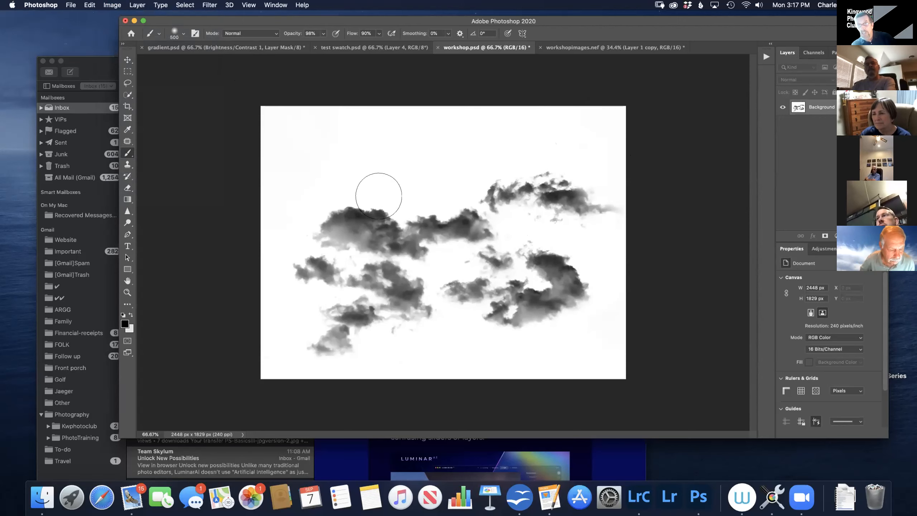
- Define the inverted cloud image as a brush preset named "clouds workshop"
{"action": "left_click", "coordinate": [85, 4]}
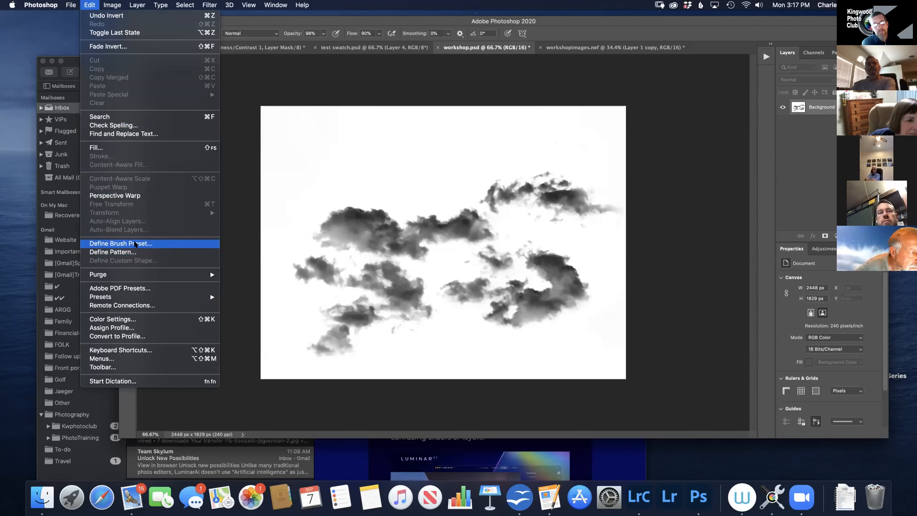
{"action": "left_click", "coordinate": [141, 243]}
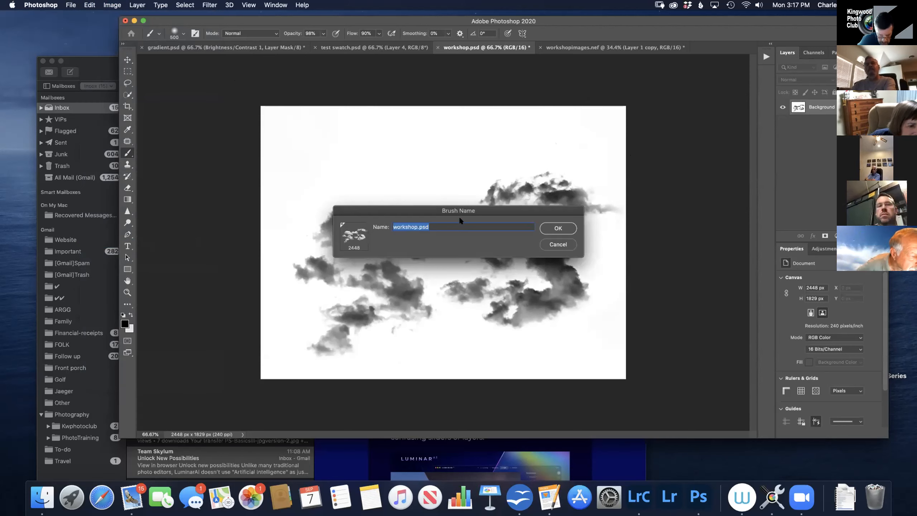
{"action": "type", "text": "clo"}
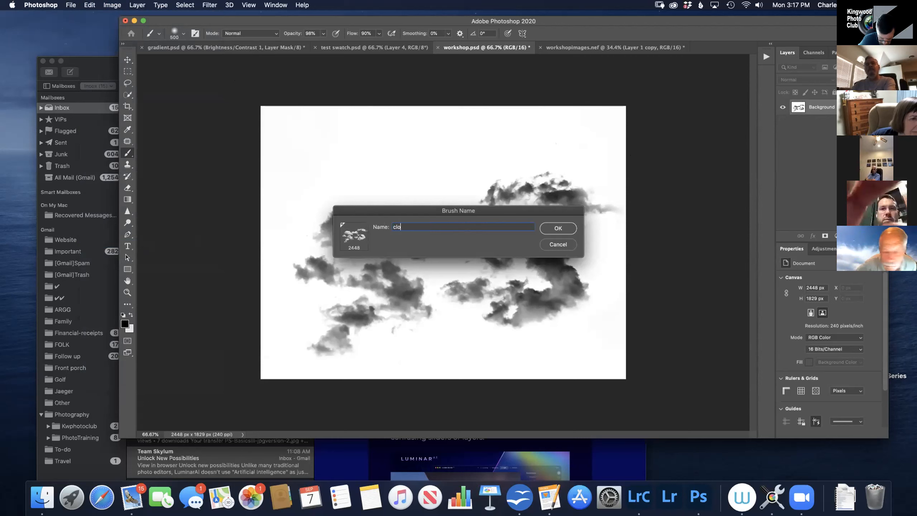
{"action": "type", "text": "uds"}
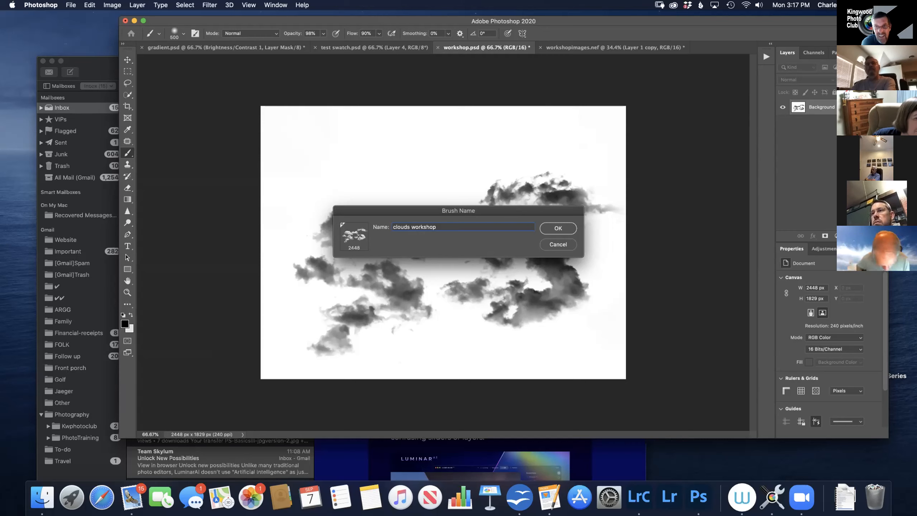
{"action": "type", "text": " workshop"}
{"action": "left_click", "coordinate": [559, 228]}
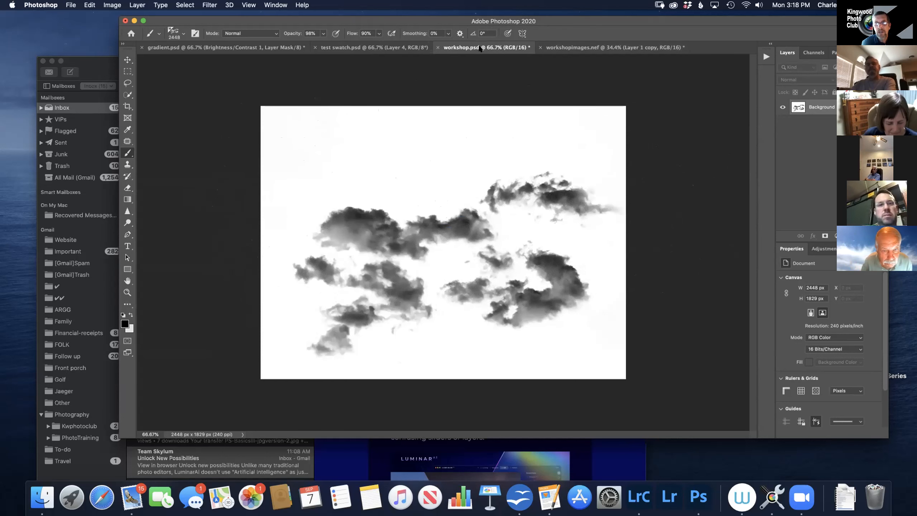
- Switch to workshopimages.nef, try the clouds brush in black on the blue sky, and revert to the last Dodge Tool history state
{"action": "left_click", "coordinate": [595, 47]}
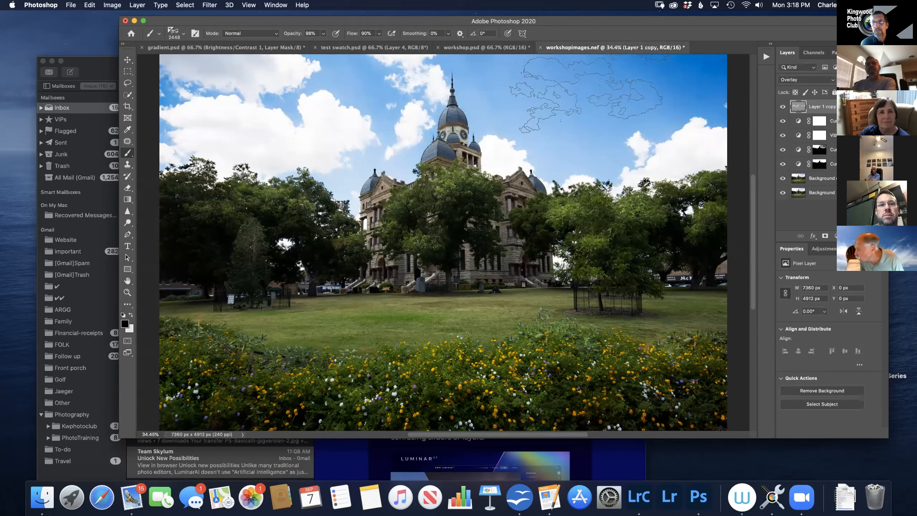
{"action": "left_click", "coordinate": [589, 92]}
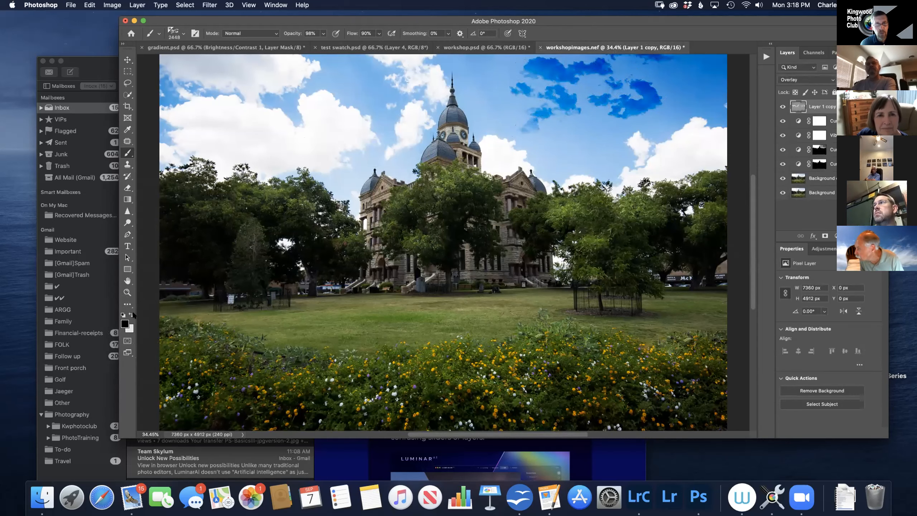
{"action": "left_click", "coordinate": [125, 324]}
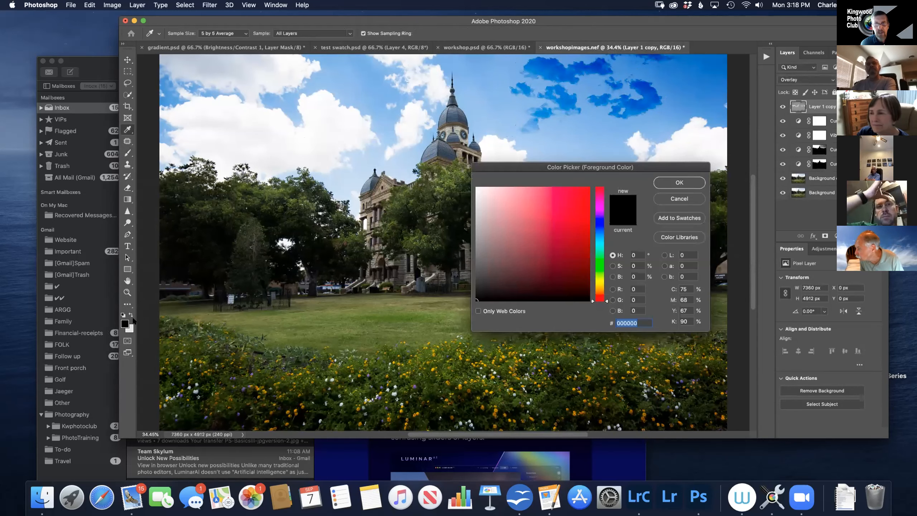
{"action": "left_click", "coordinate": [672, 199]}
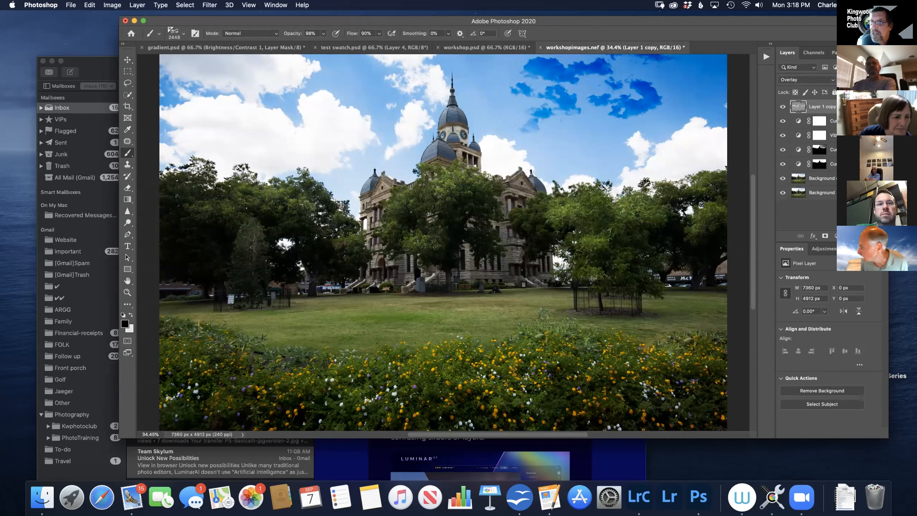
{"action": "left_click", "coordinate": [861, 53]}
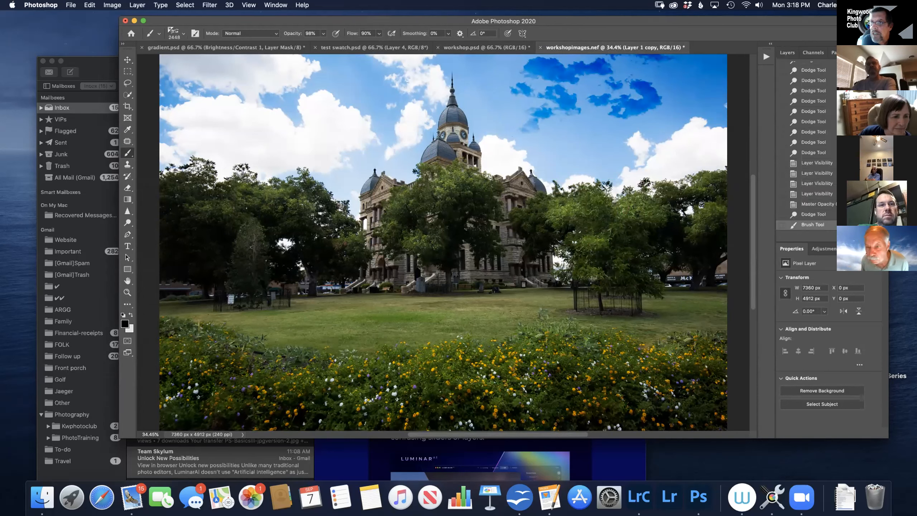
{"action": "left_click", "coordinate": [810, 215]}
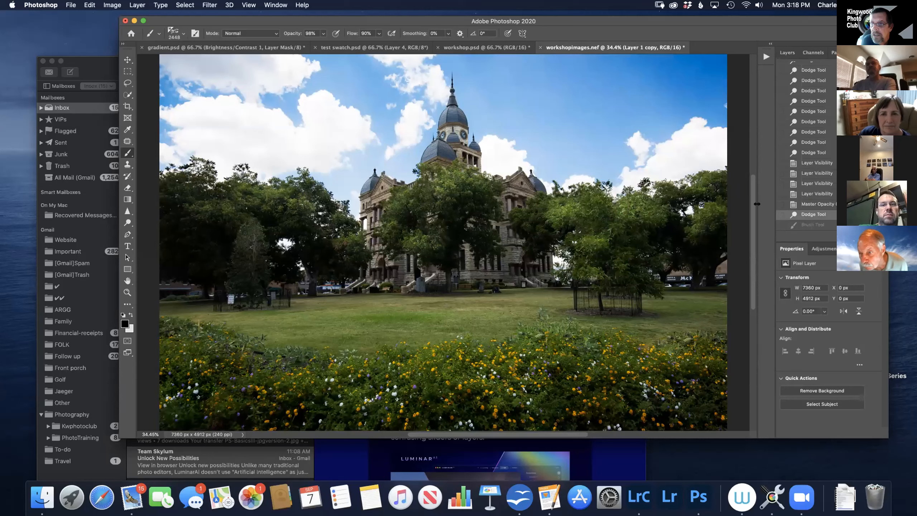
- Stamp a light cloud in the sky beside the courthouse tower with brush size 2100, and undo the stamp
{"action": "left_click", "coordinate": [125, 324]}
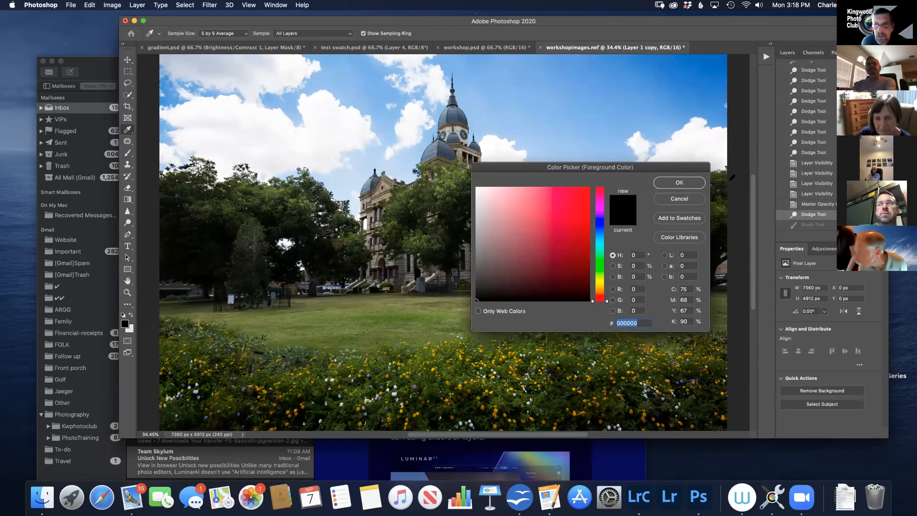
{"action": "left_click", "coordinate": [691, 184]}
{"action": "key", "text": "x"}
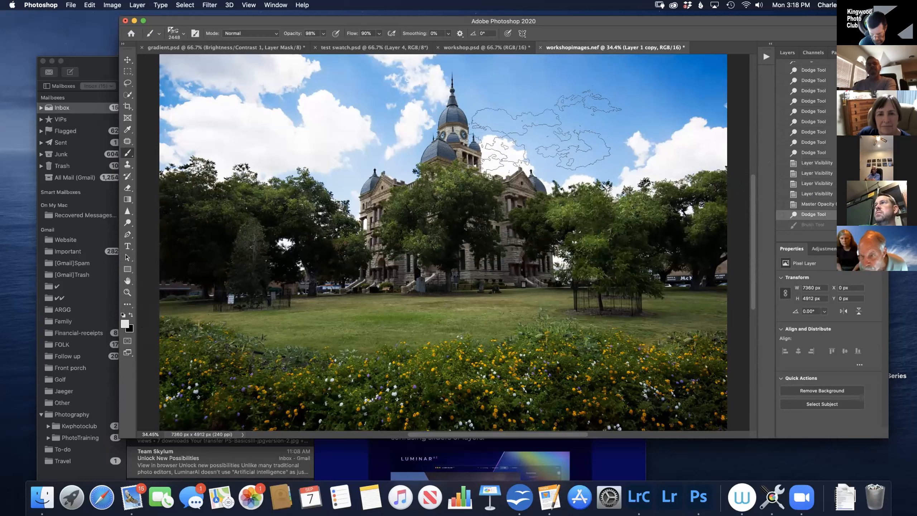
{"action": "key", "text": "["}
{"action": "left_click", "coordinate": [579, 92]}
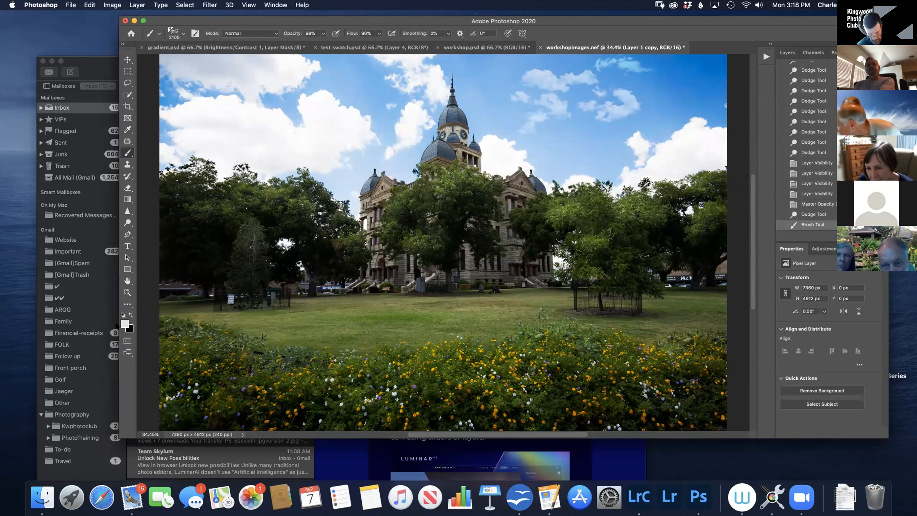
{"action": "key", "text": "x"}
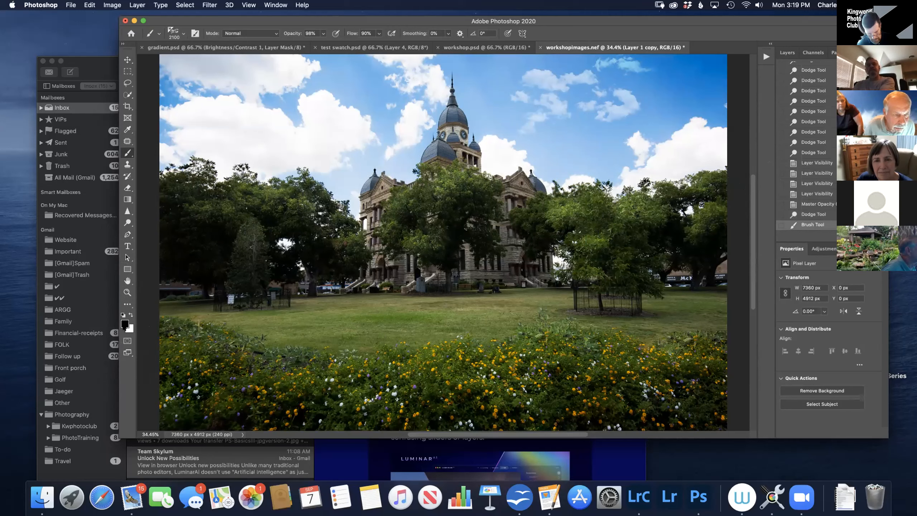
{"action": "key", "text": "x"}
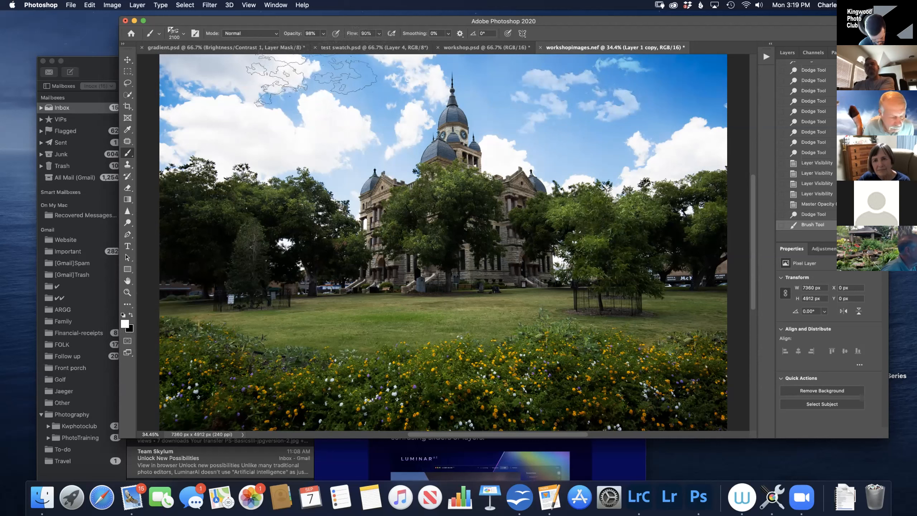
{"action": "key", "text": "super+z"}
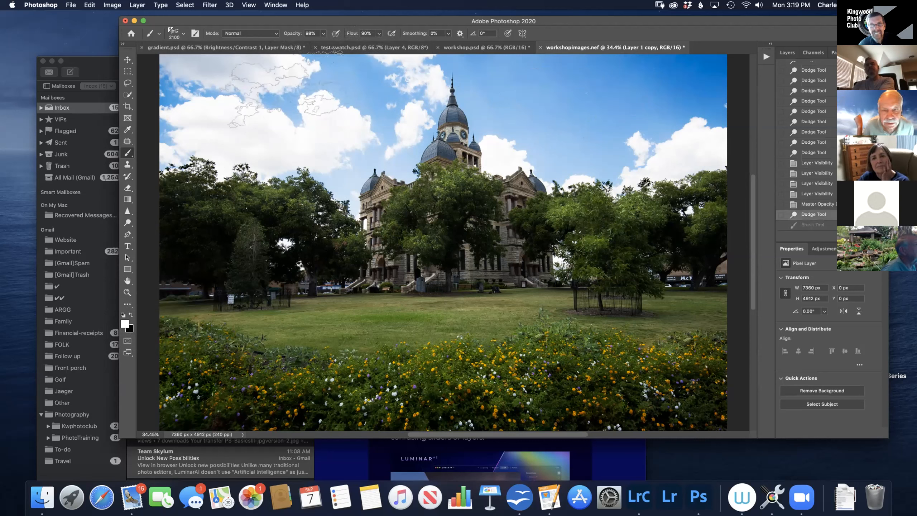
- Try a smaller white cloud in the sky with brush size 1600, undo it, and show the layer list again
{"action": "key", "text": "bracketleft"}
{"action": "key", "text": "bracketleft"}
{"action": "key", "text": "bracketleft"}
{"action": "key", "text": "bracketleft"}
{"action": "key", "text": "bracketleft"}
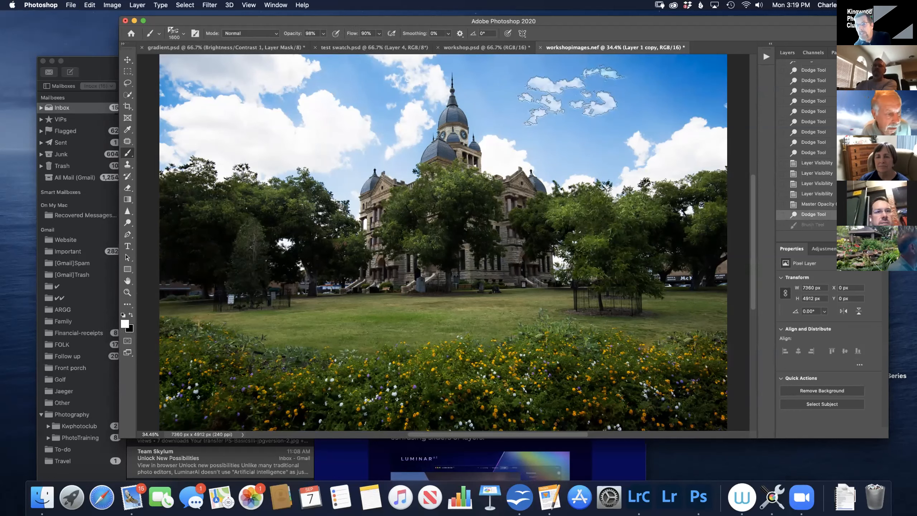
{"action": "key", "text": "super+shift+z"}
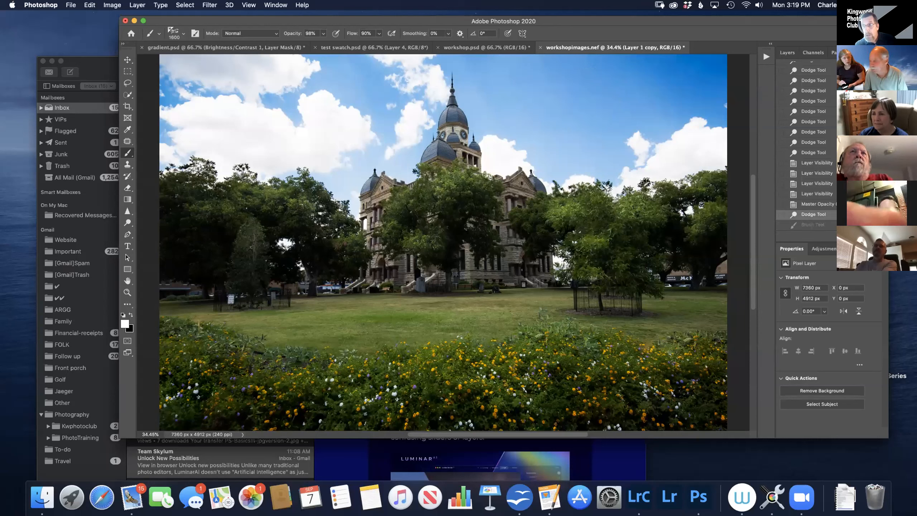
{"action": "left_click", "coordinate": [778, 53]}
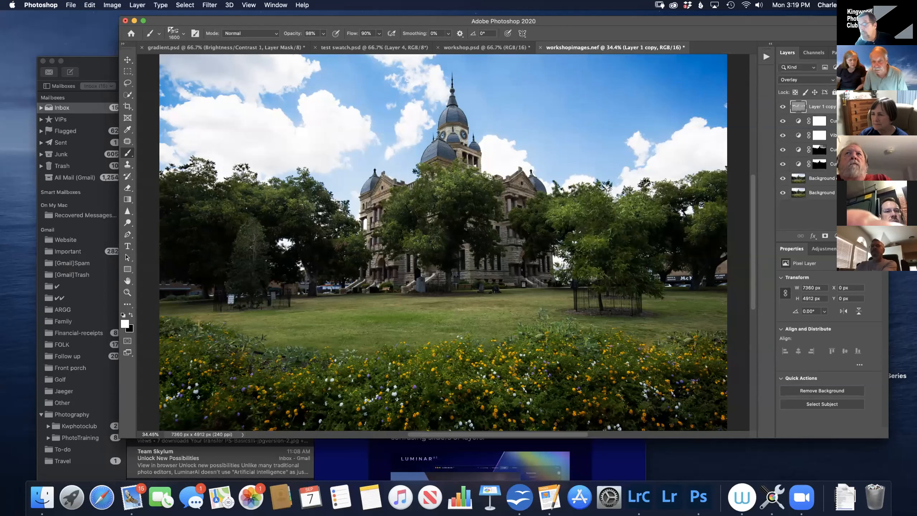
- Stamp a white cloud on a new layer in the blue sky beside the courthouse tower
{"action": "left_click", "coordinate": [861, 236]}
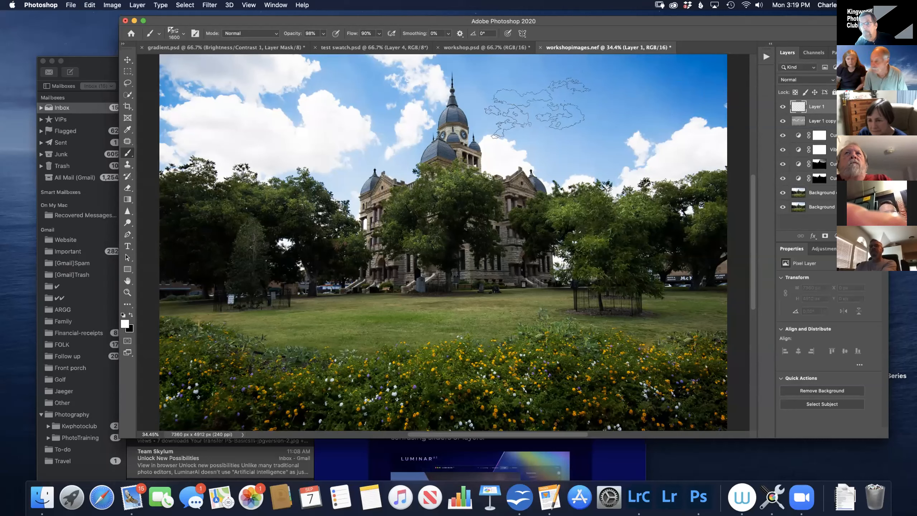
{"action": "left_click", "coordinate": [565, 97]}
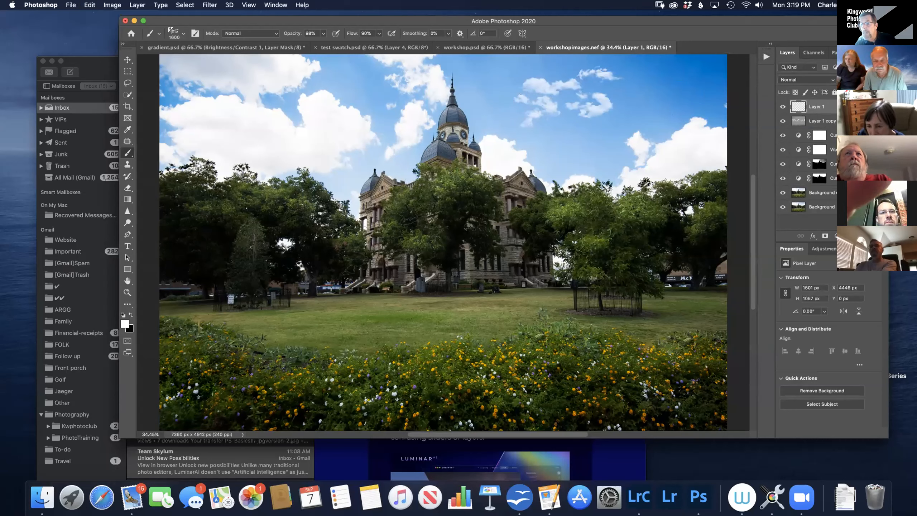
- Scale the stamped cloud on Layer 1 to 88.70% and move it slightly higher in the sky
{"action": "left_click", "coordinate": [128, 60]}
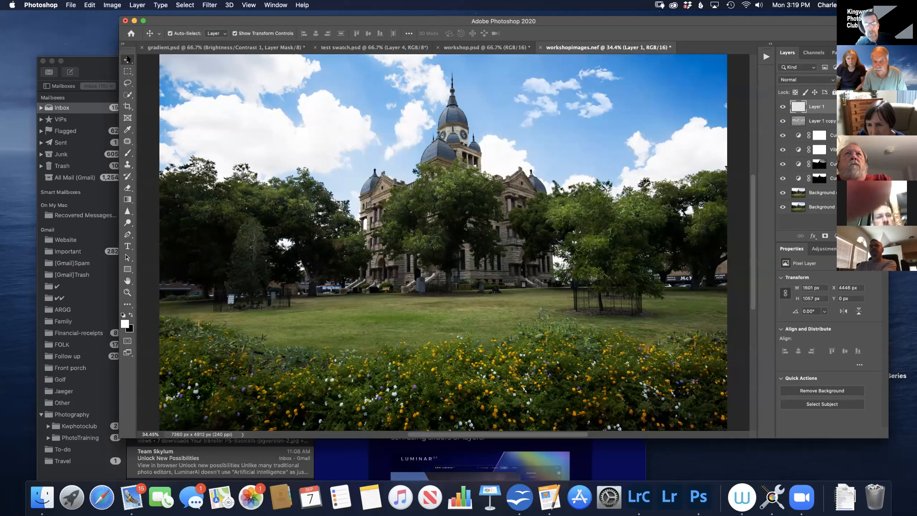
{"action": "mouse_move", "coordinate": [598, 118]}
{"action": "left_mouse_down"}
{"action": "mouse_move", "coordinate": [521, 138]}
{"action": "mouse_move", "coordinate": [556, 117]}
{"action": "mouse_move", "coordinate": [585, 126]}
{"action": "mouse_move", "coordinate": [583, 118]}
{"action": "left_mouse_up"}
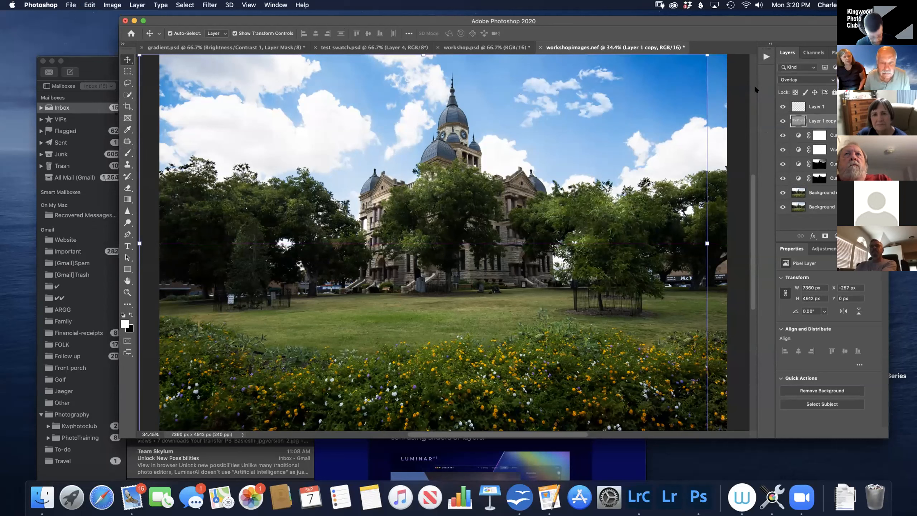
{"action": "key", "text": "super+z"}
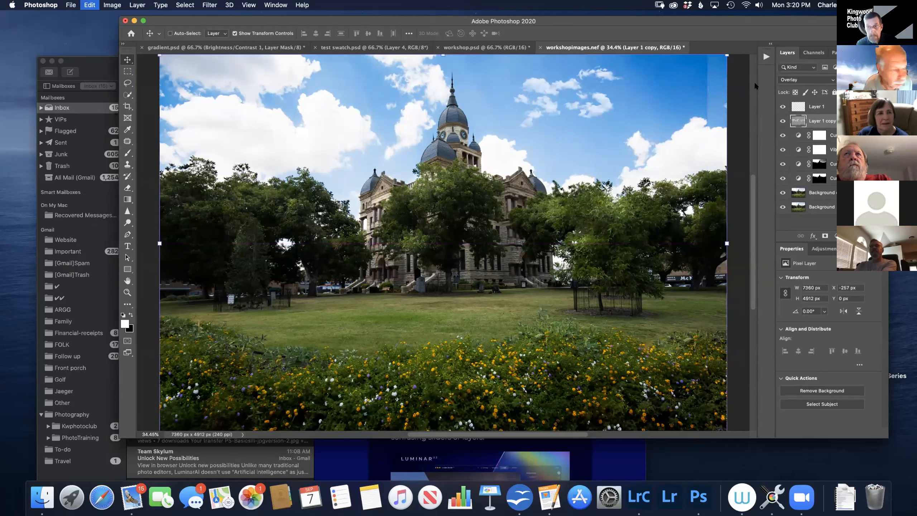
{"action": "left_click", "coordinate": [795, 106]}
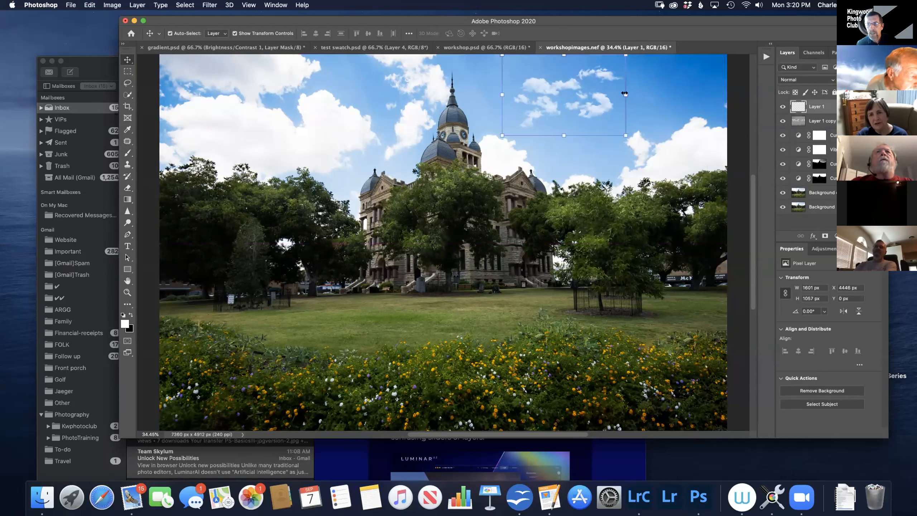
{"action": "left_click_drag", "start_coordinate": [626, 94], "coordinate": [645, 92]}
{"action": "left_click_drag", "start_coordinate": [664, 90], "coordinate": [616, 79]}
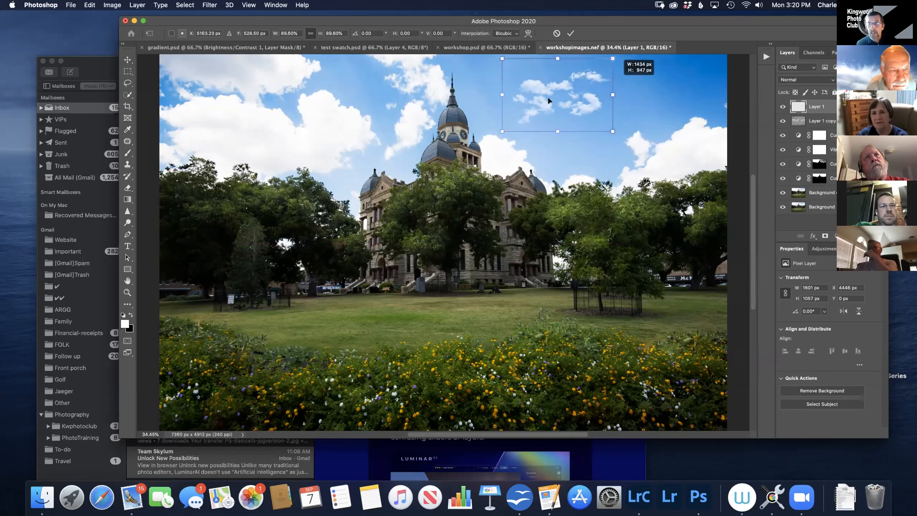
{"action": "left_click_drag", "start_coordinate": [561, 92], "coordinate": [592, 50]}
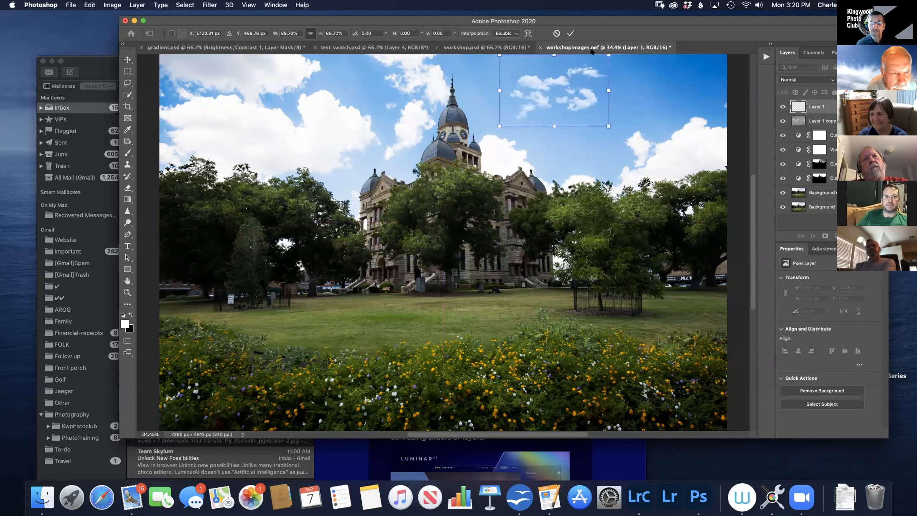
{"action": "left_click", "coordinate": [570, 34]}
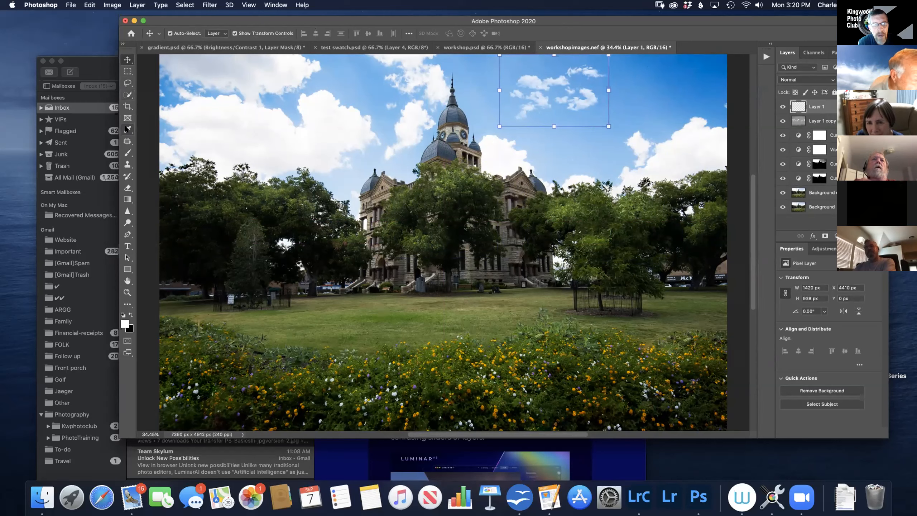
- Browse the brush presets for the saved cloud brushes, including those in the my brushes group
{"action": "left_click", "coordinate": [127, 153]}
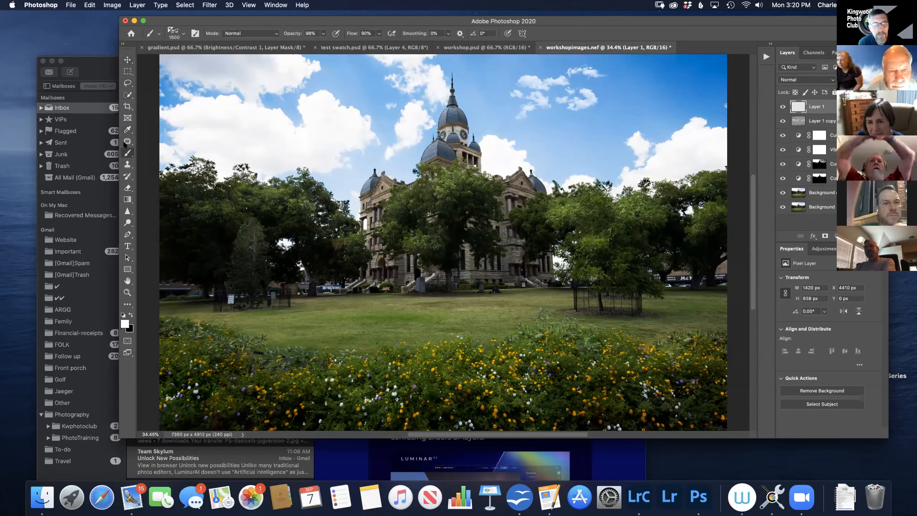
{"action": "left_click", "coordinate": [181, 33]}
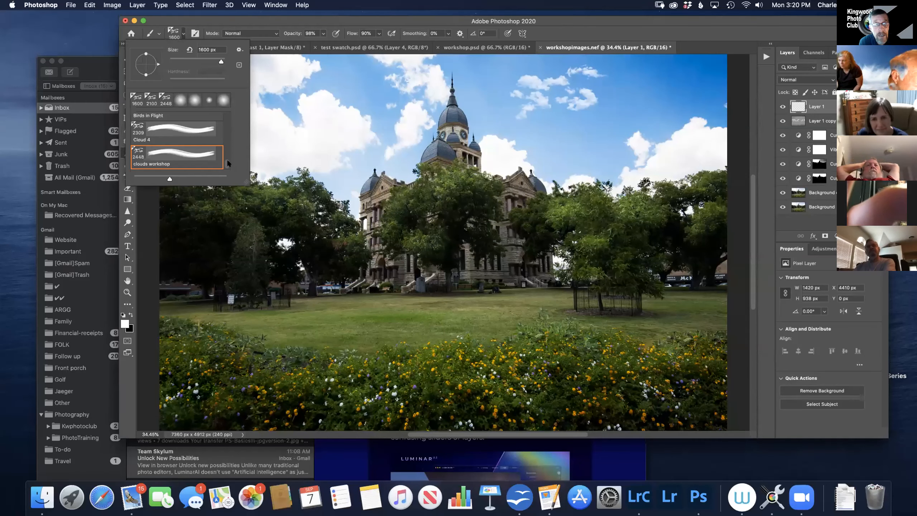
{"action": "left_click_drag", "start_coordinate": [226, 161], "coordinate": [226, 141]}
{"action": "scroll", "coordinate": [227, 143], "scroll_direction": "down", "scroll_amount": 6}
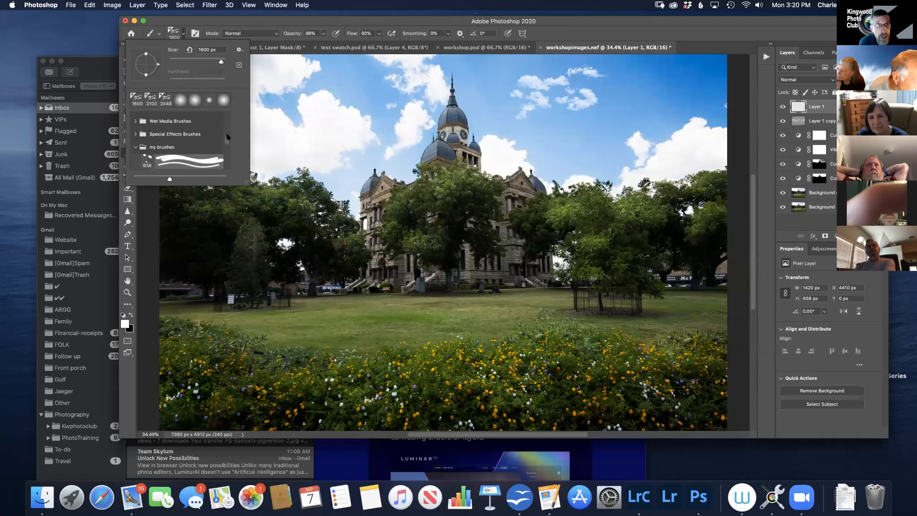
{"action": "scroll", "coordinate": [221, 142], "scroll_direction": "down", "scroll_amount": 1}
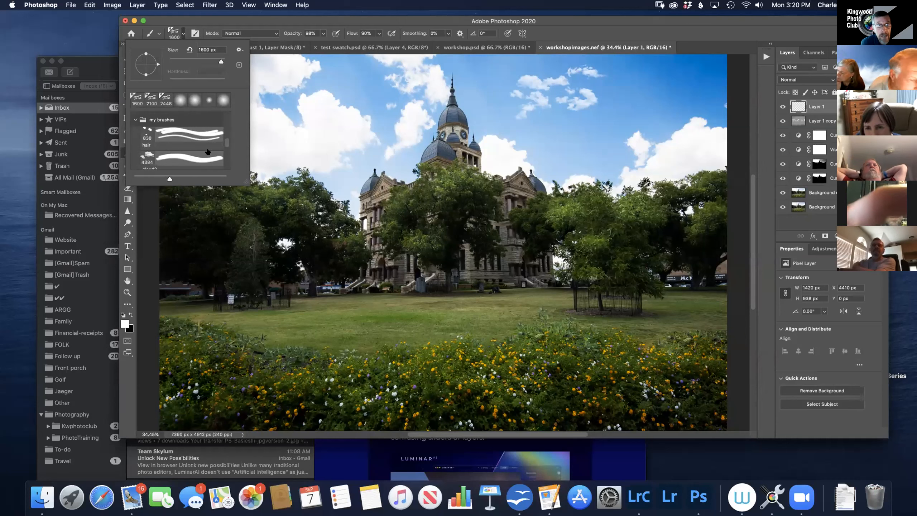
{"action": "scroll", "coordinate": [225, 141], "scroll_direction": "down", "scroll_amount": 3}
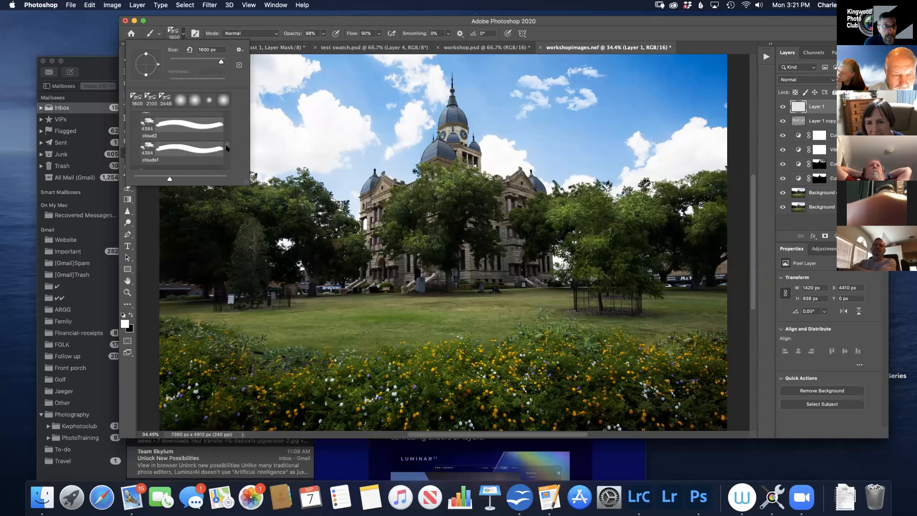
{"action": "left_click_drag", "start_coordinate": [226, 146], "coordinate": [225, 146]}
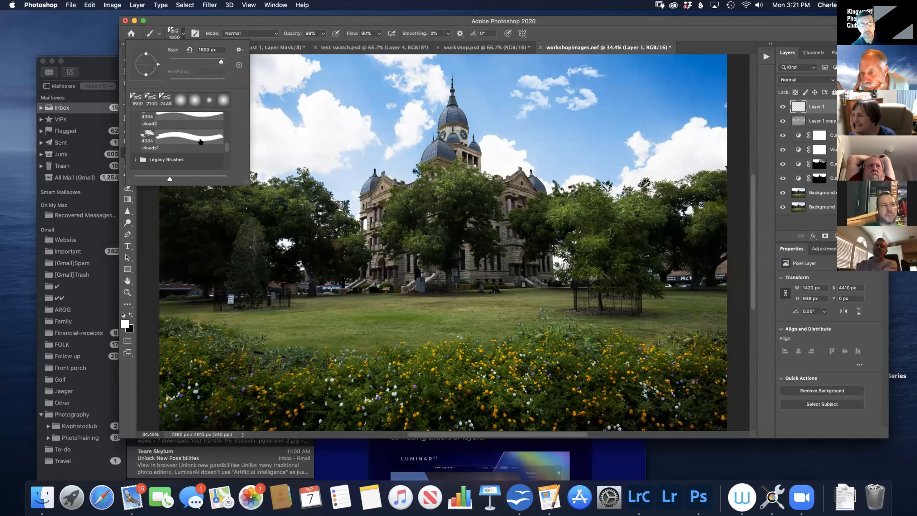
{"action": "left_click", "coordinate": [567, 26]}
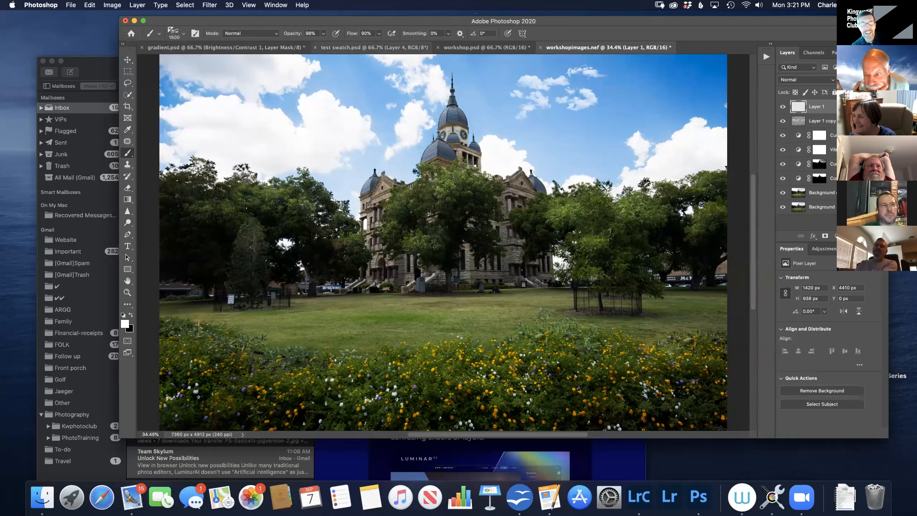
- Change the brush to the Soft Round preset
{"action": "left_click", "coordinate": [174, 33]}
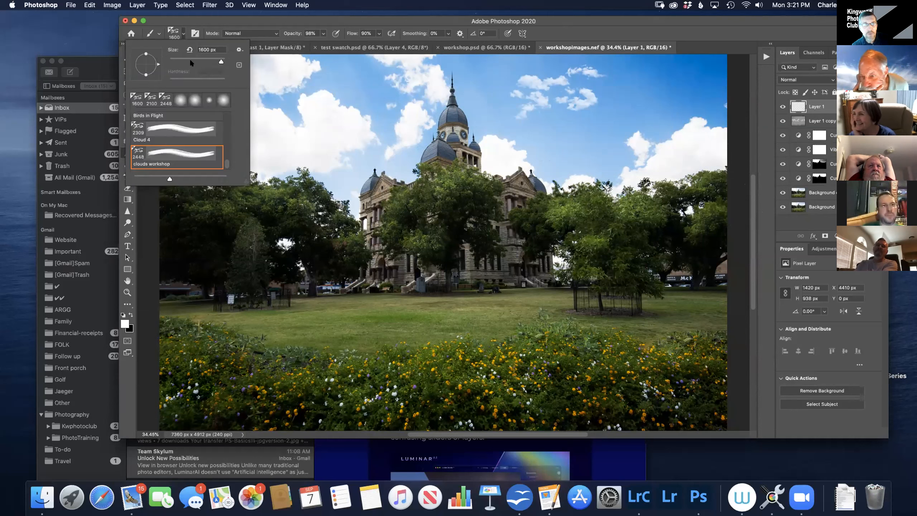
{"action": "left_click_drag", "start_coordinate": [225, 159], "coordinate": [228, 107]}
{"action": "left_click", "coordinate": [199, 120]}
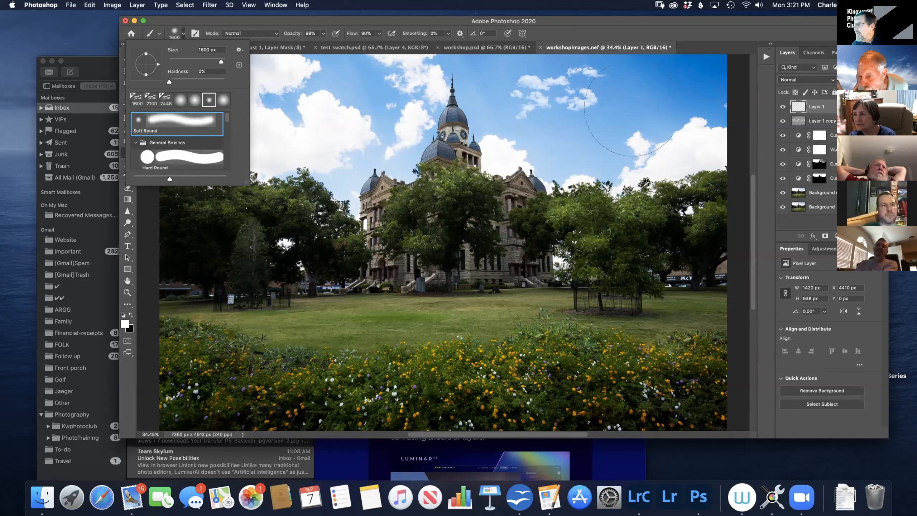
{"action": "left_click", "coordinate": [743, 27]}
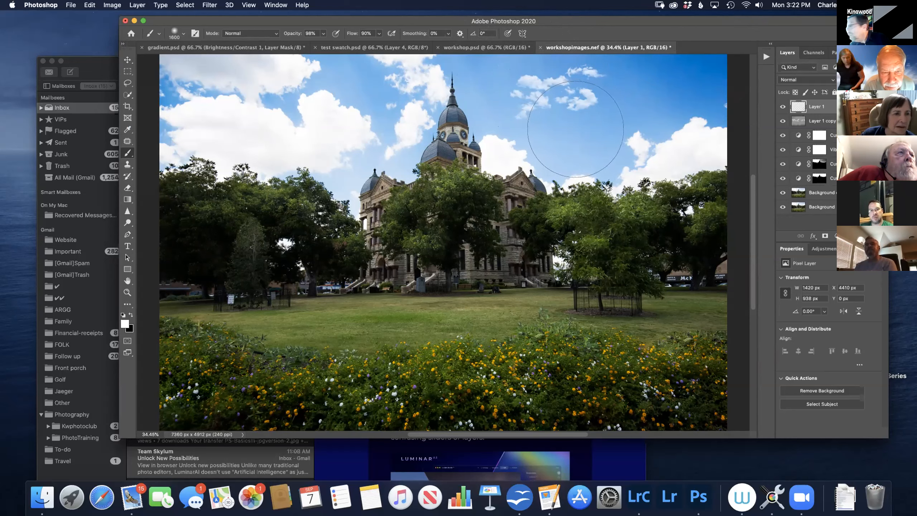
- Review the inverted cloud image in workshop.psd alongside the courthouse photo in workshopimages.nef
{"action": "left_click", "coordinate": [487, 48]}
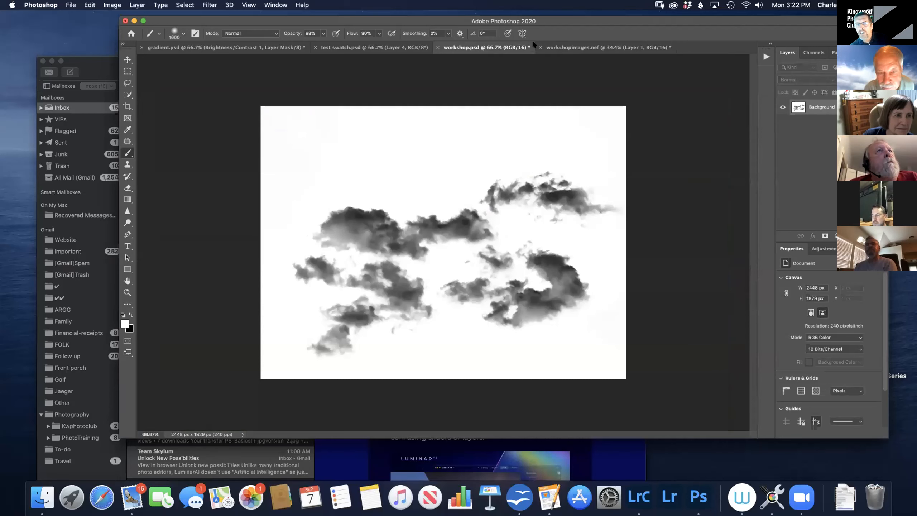
{"action": "left_click", "coordinate": [578, 47]}
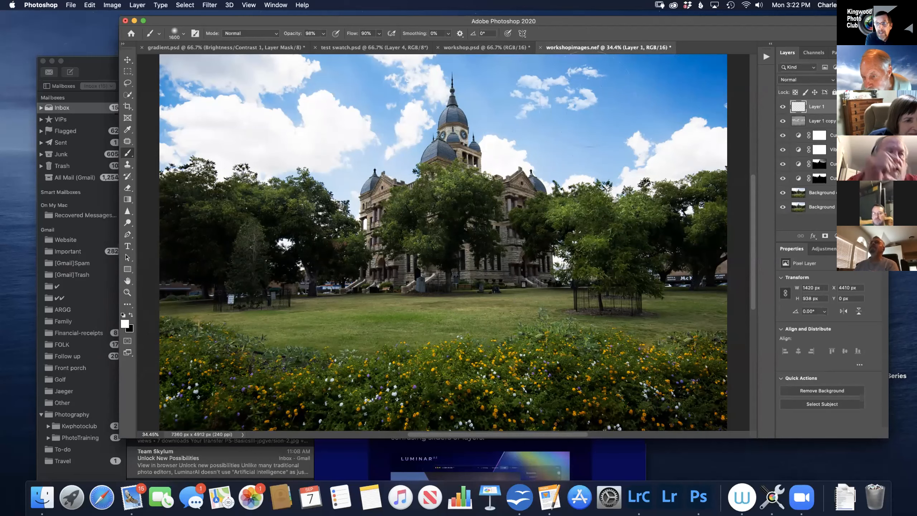
{"action": "left_click", "coordinate": [487, 48]}
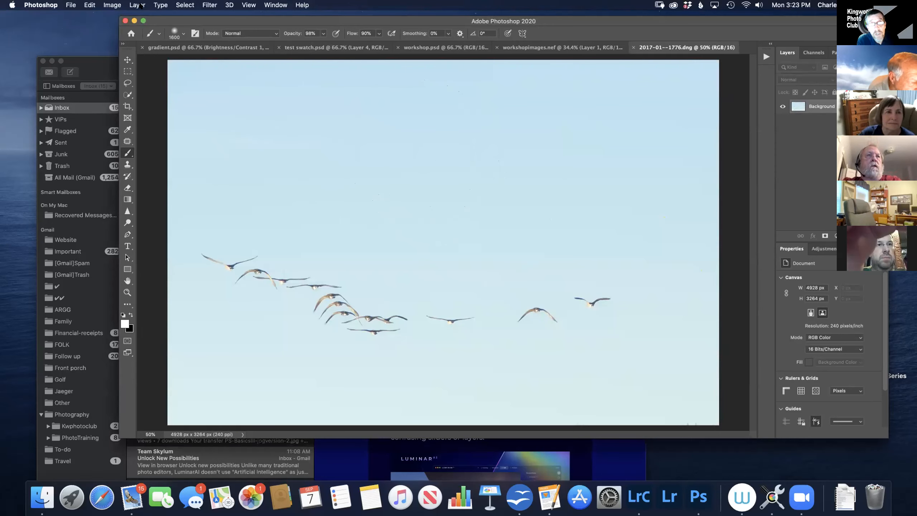
- Resize the flying birds photo 2017-01--1776.dng to 2500 pixels wide, keeping its proportions
{"action": "left_click", "coordinate": [114, 4]}
{"action": "left_click", "coordinate": [113, 5]}
{"action": "left_click", "coordinate": [111, 5]}
{"action": "left_click", "coordinate": [108, 5]}
{"action": "left_click", "coordinate": [103, 7]}
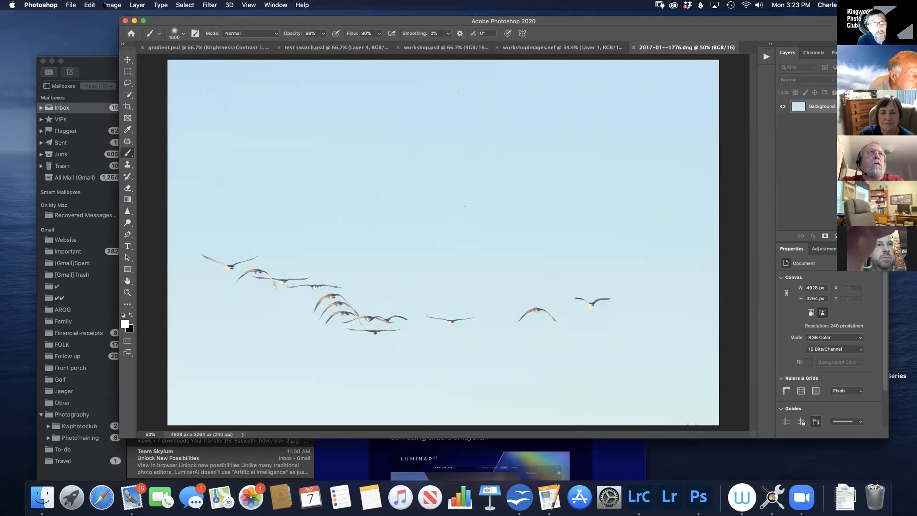
{"action": "left_click", "coordinate": [108, 5]}
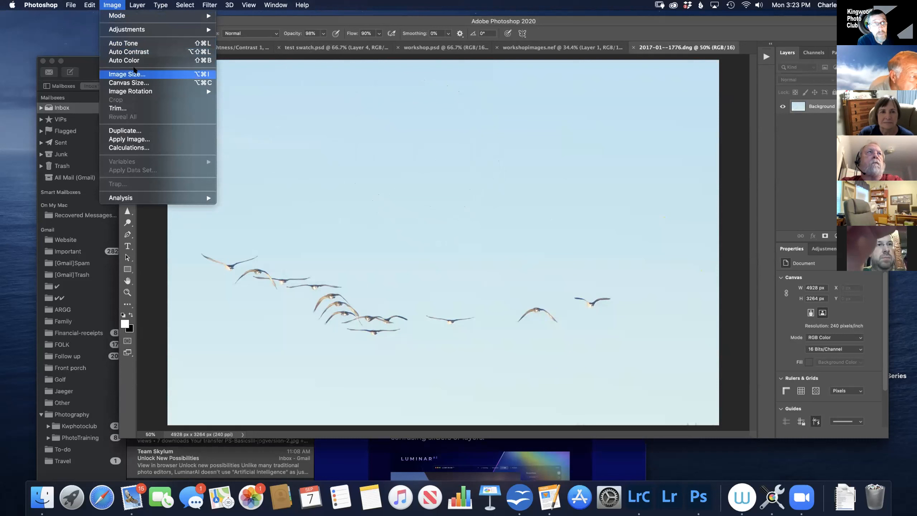
{"action": "left_click", "coordinate": [136, 75]}
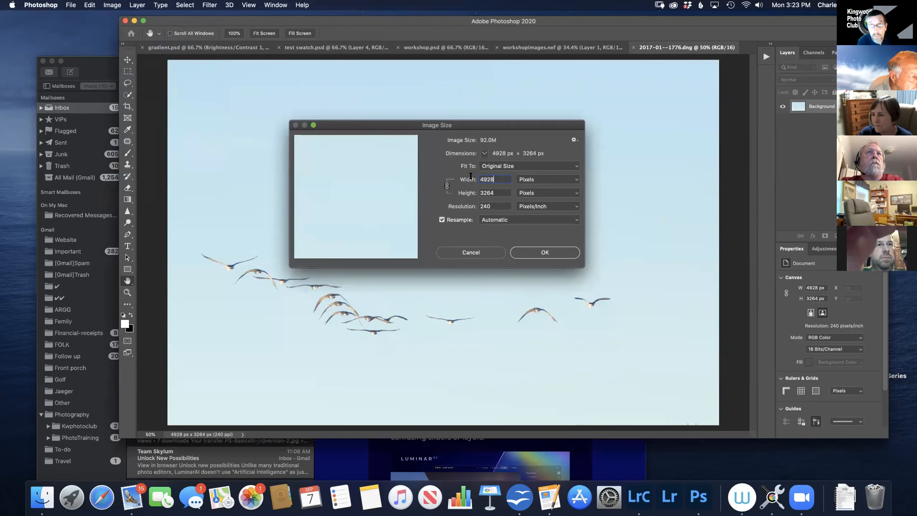
{"action": "type", "text": "2"}
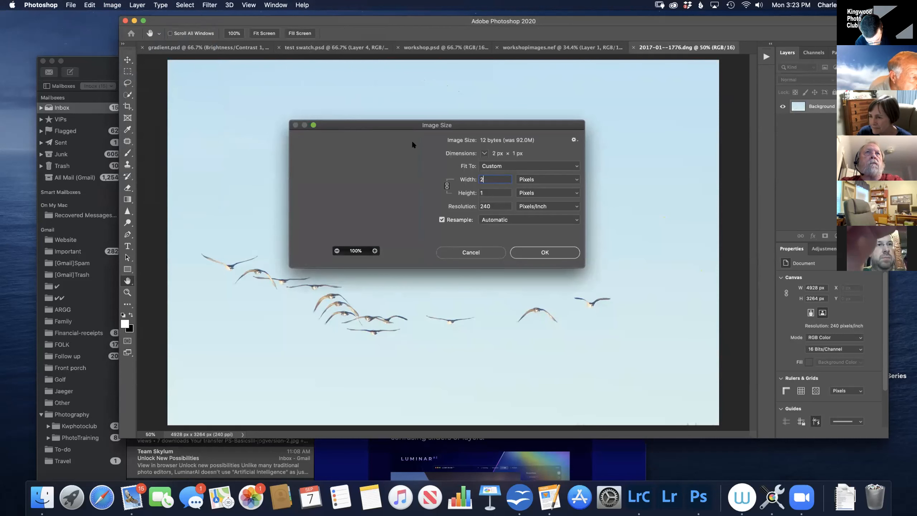
{"action": "type", "text": "500"}
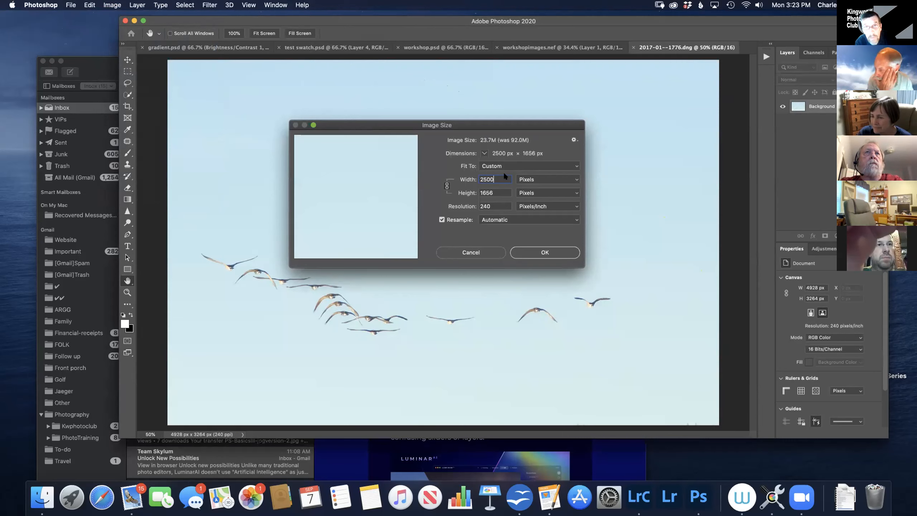
{"action": "key", "text": "Return"}
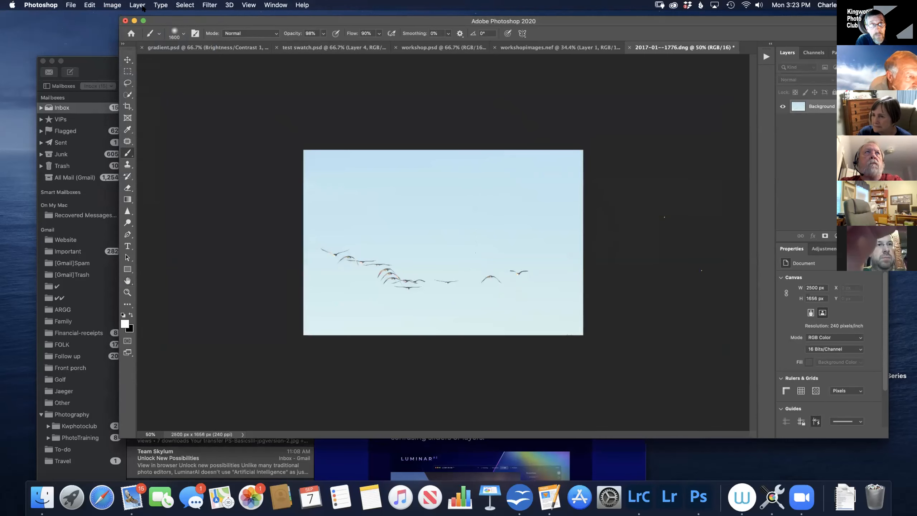
- Convert the birds photo to black and white with Blues at 300% and Cyans raised to whiten the sky
{"action": "left_click", "coordinate": [112, 5]}
{"action": "mouse_move", "coordinate": [187, 30]}
{"action": "left_click", "coordinate": [253, 94]}
{"action": "left_click_drag", "start_coordinate": [717, 177], "coordinate": [665, 177]}
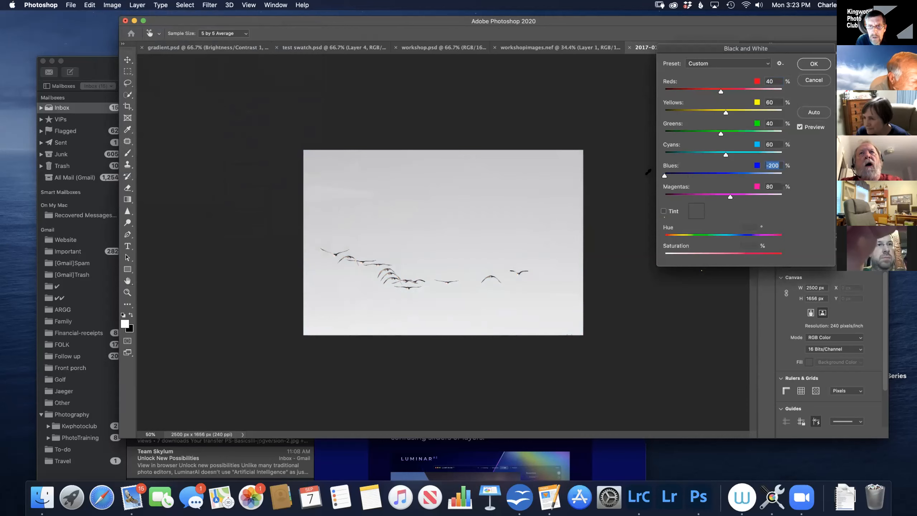
{"action": "left_click_drag", "start_coordinate": [664, 176], "coordinate": [731, 154]}
{"action": "type", "text": "300"}
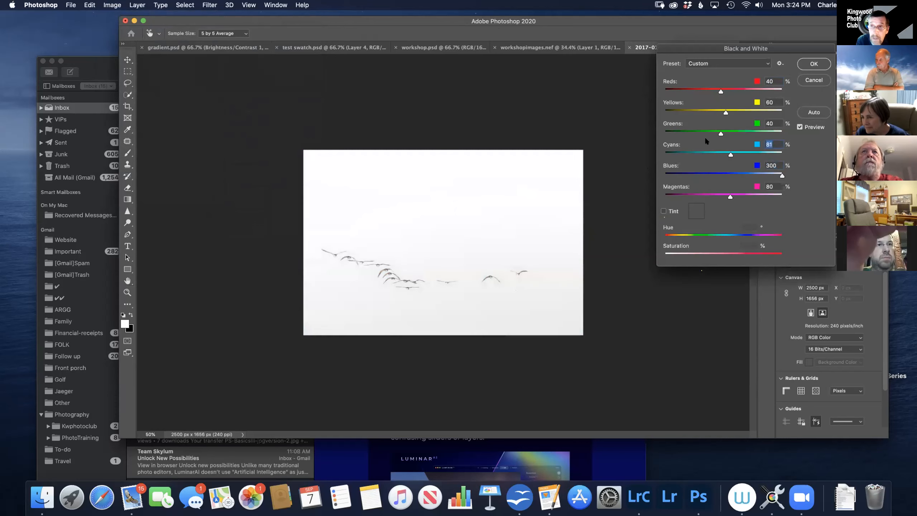
{"action": "left_click", "coordinate": [812, 64]}
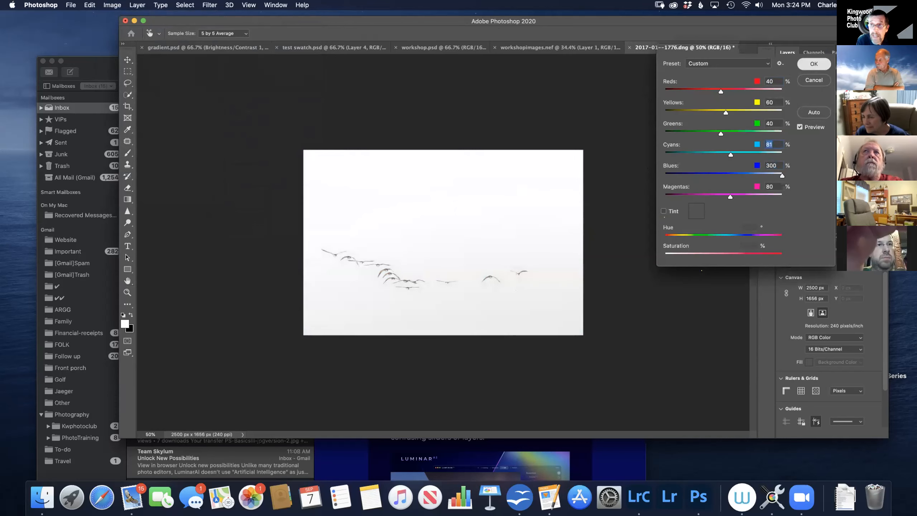
- Define a brush preset named birds from the black-and-white birds photo
{"action": "key", "text": "b"}
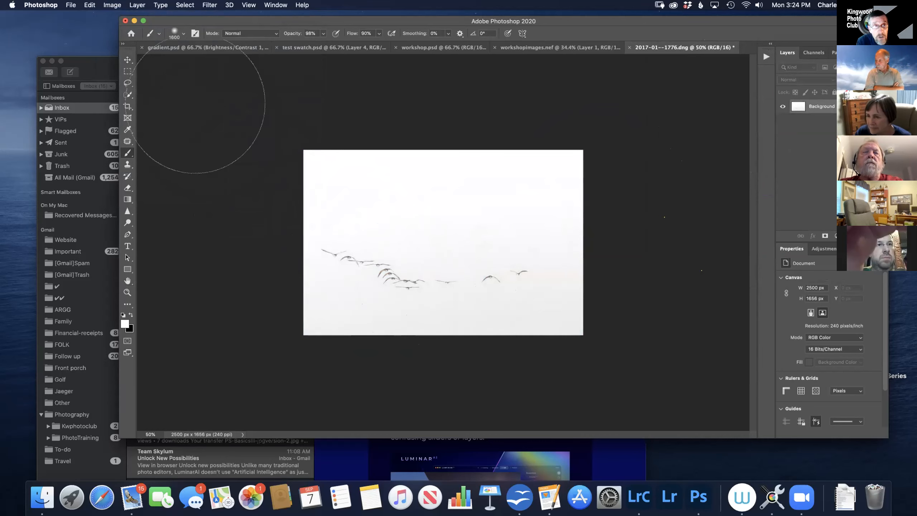
{"action": "left_click", "coordinate": [86, 5]}
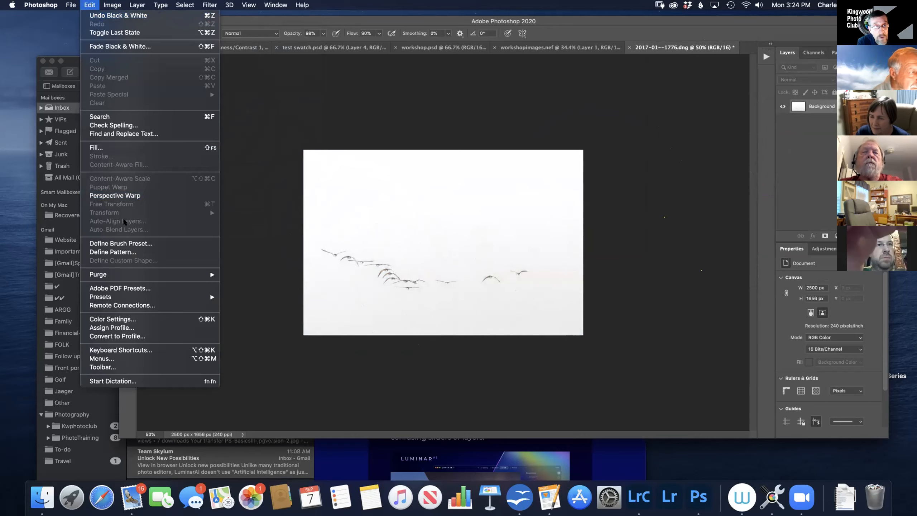
{"action": "left_click", "coordinate": [140, 243]}
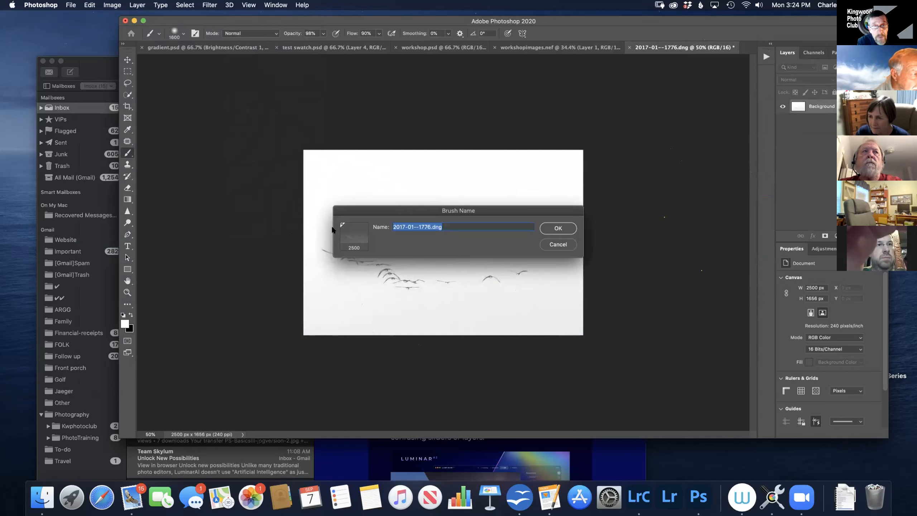
{"action": "type", "text": "birds"}
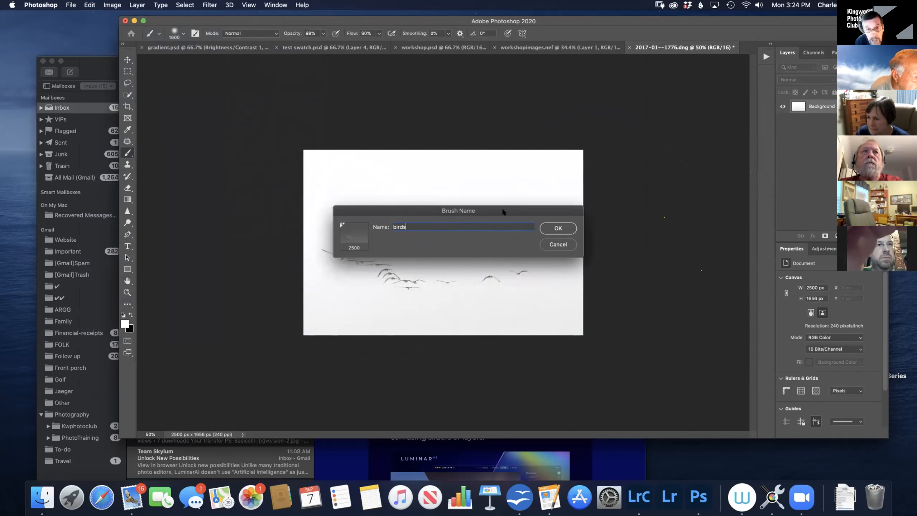
{"action": "left_click", "coordinate": [551, 229]}
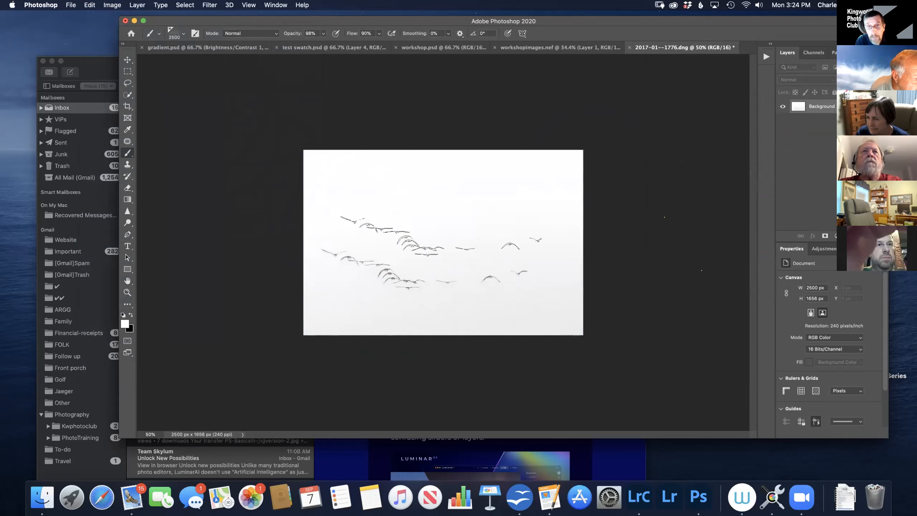
- Try the birds brush in the sky of workshopimages.nef, in white and in black, undoing each stamp
{"action": "left_click", "coordinate": [513, 49]}
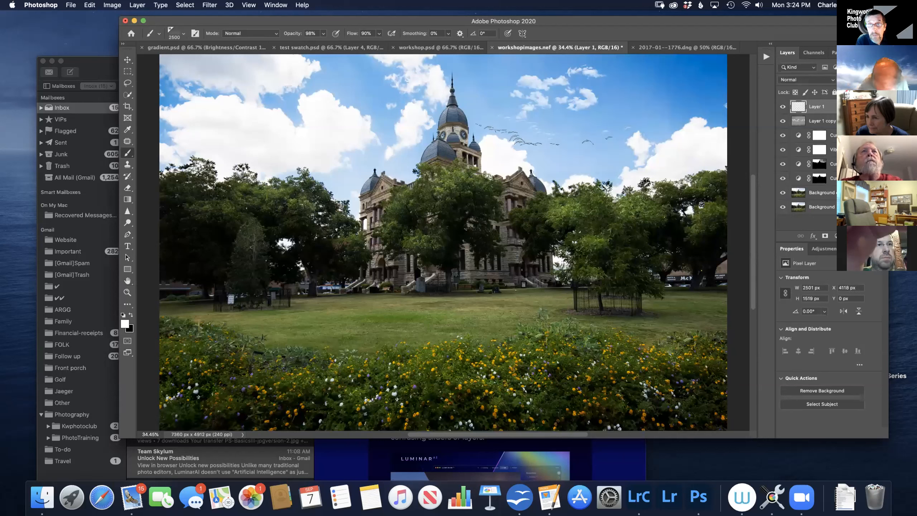
{"action": "left_click", "coordinate": [574, 146]}
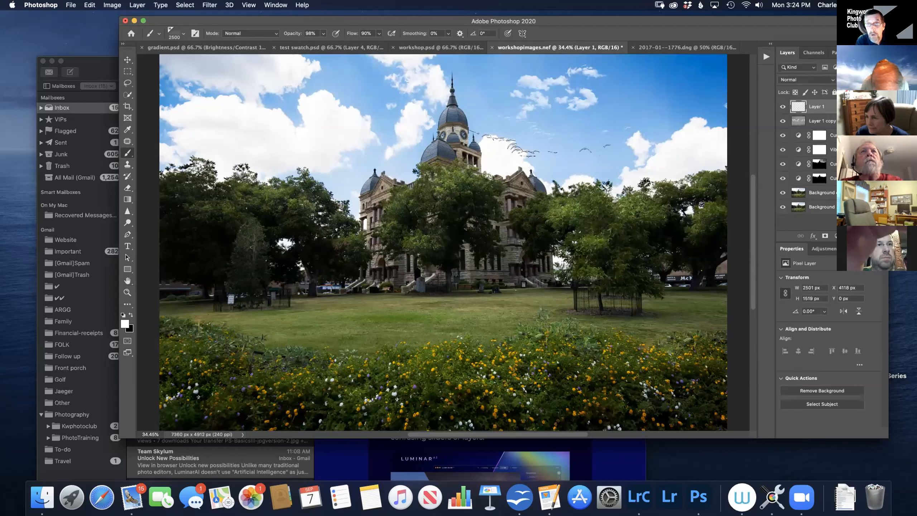
{"action": "key", "text": "super+z"}
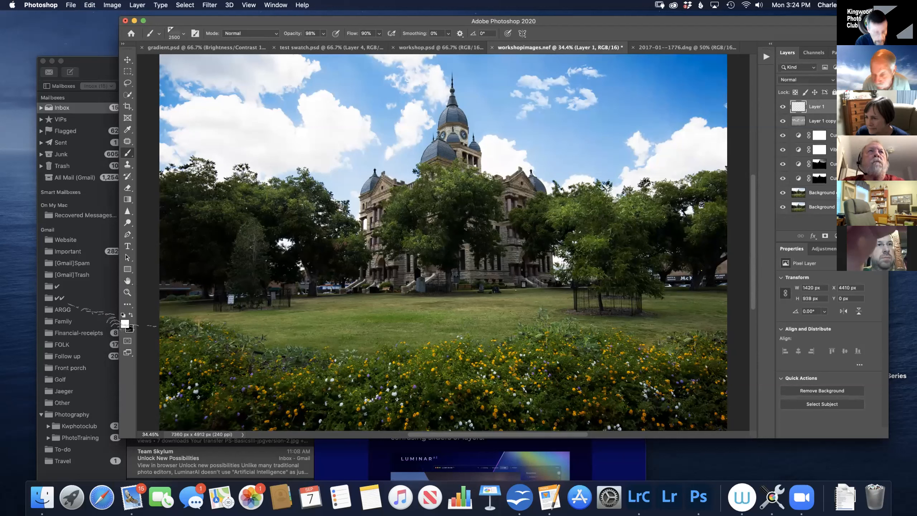
{"action": "left_click", "coordinate": [130, 314]}
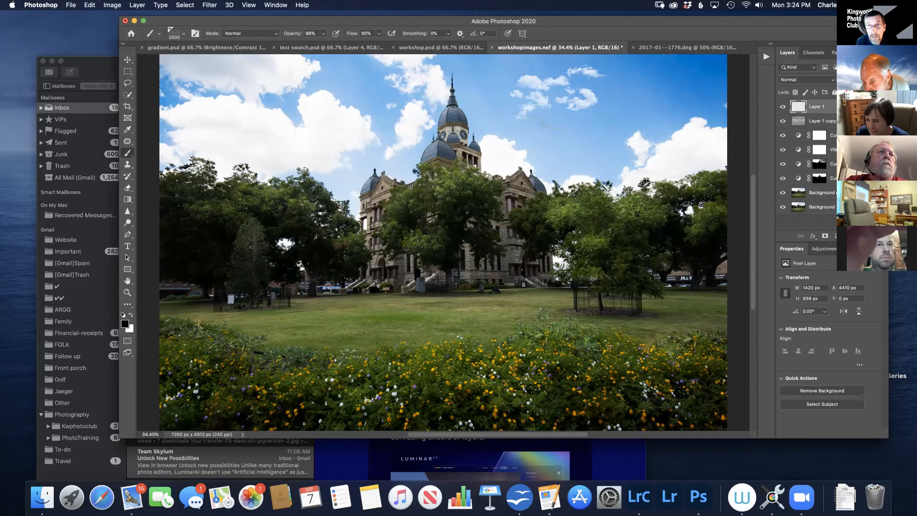
{"action": "left_click", "coordinate": [575, 120]}
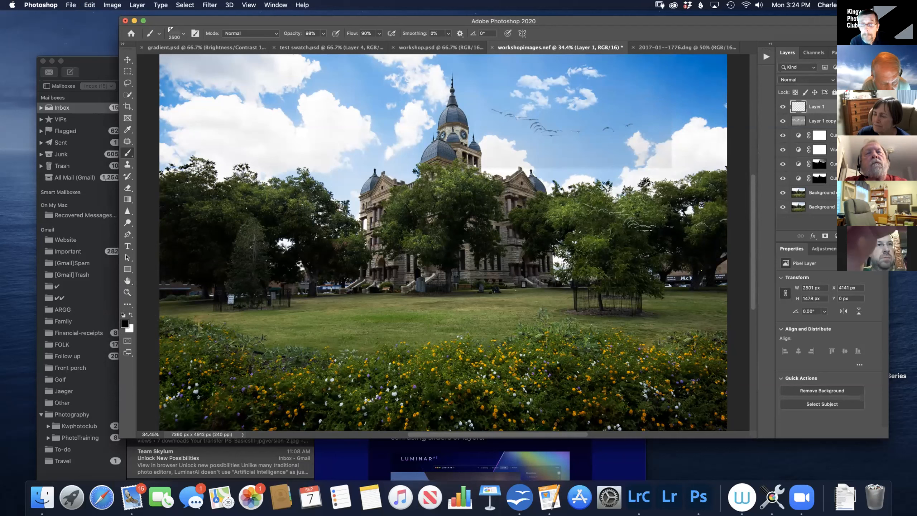
{"action": "key", "text": "super+z"}
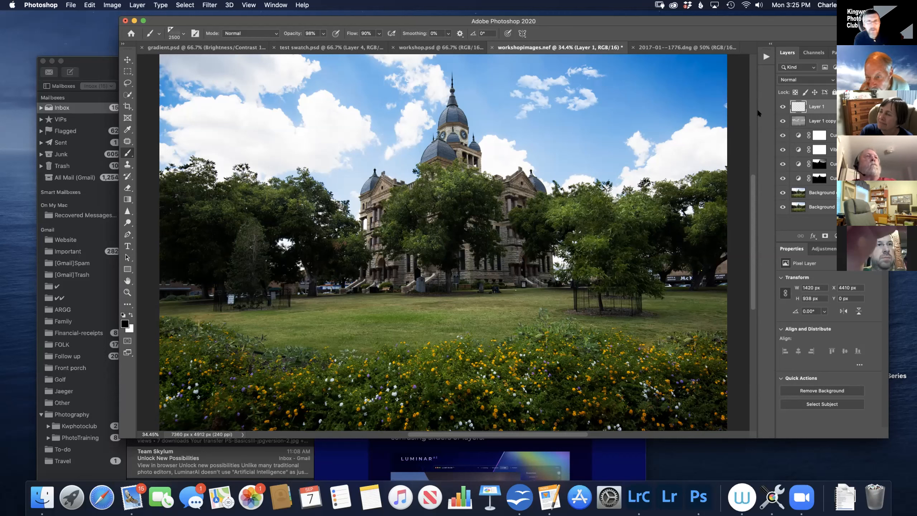
{"action": "left_click", "coordinate": [204, 5]}
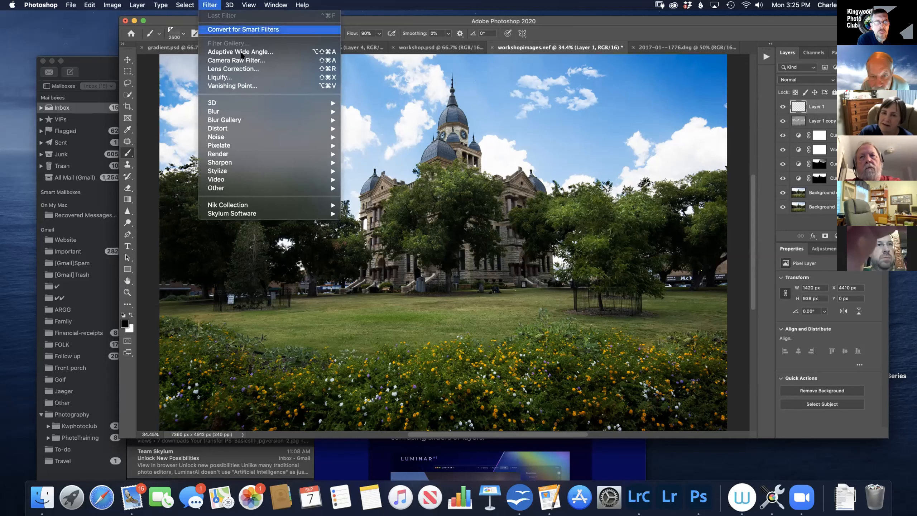
{"action": "mouse_move", "coordinate": [319, 188]}
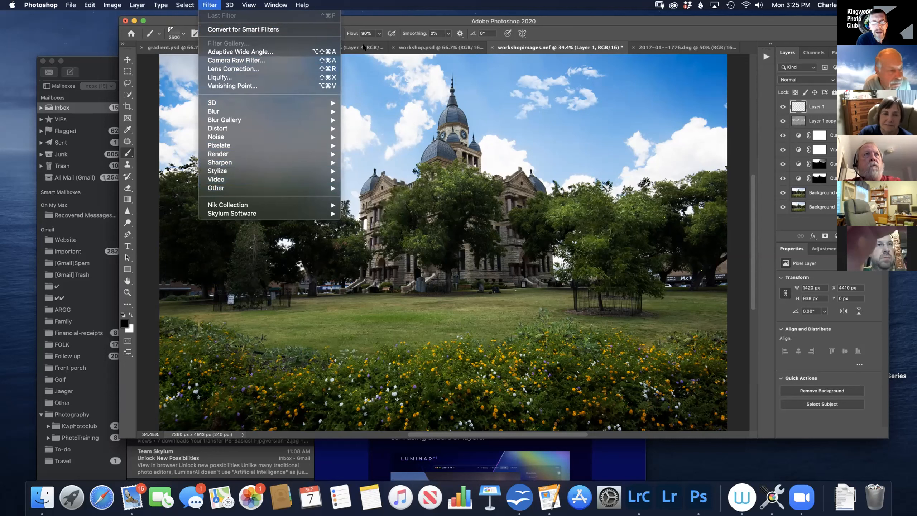
{"action": "left_click", "coordinate": [375, 19]}
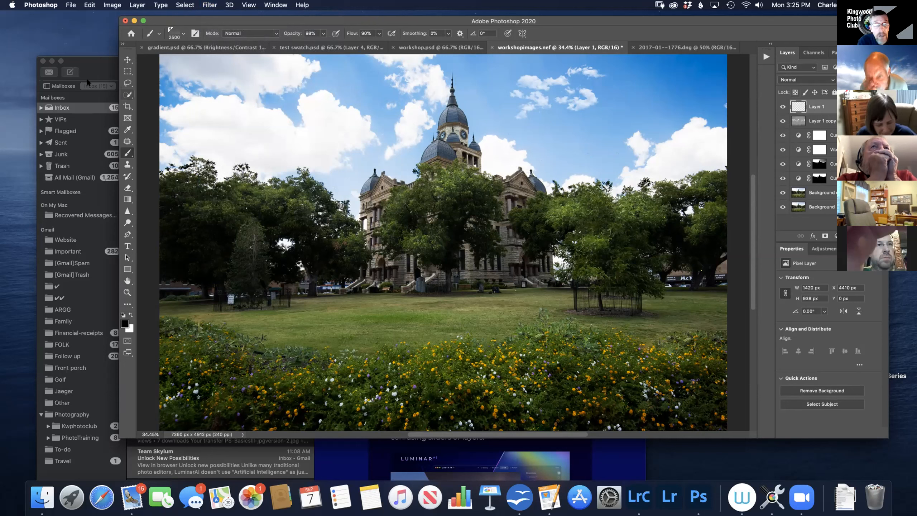
- Change the brush to the Soft Round preset and reduce its size to 1600 px
{"action": "left_click", "coordinate": [183, 33]}
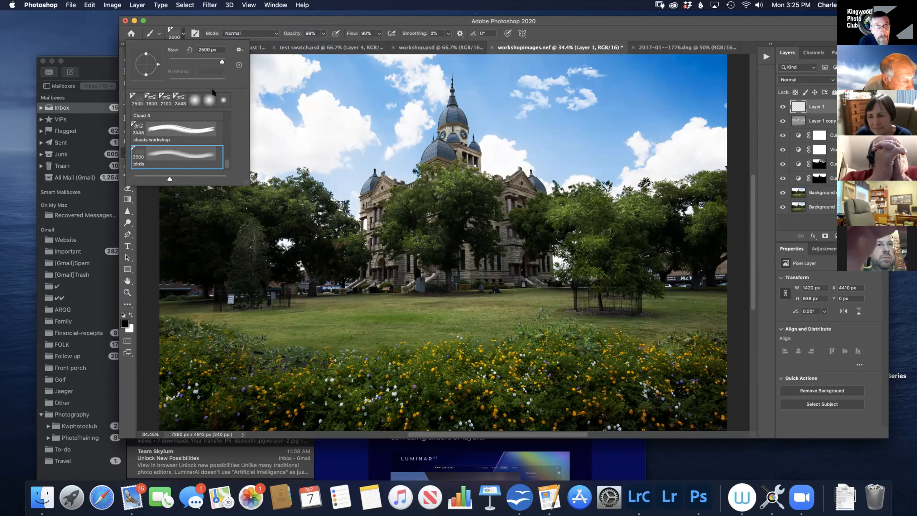
{"action": "left_click_drag", "start_coordinate": [226, 160], "coordinate": [225, 110]}
{"action": "left_click", "coordinate": [191, 118]}
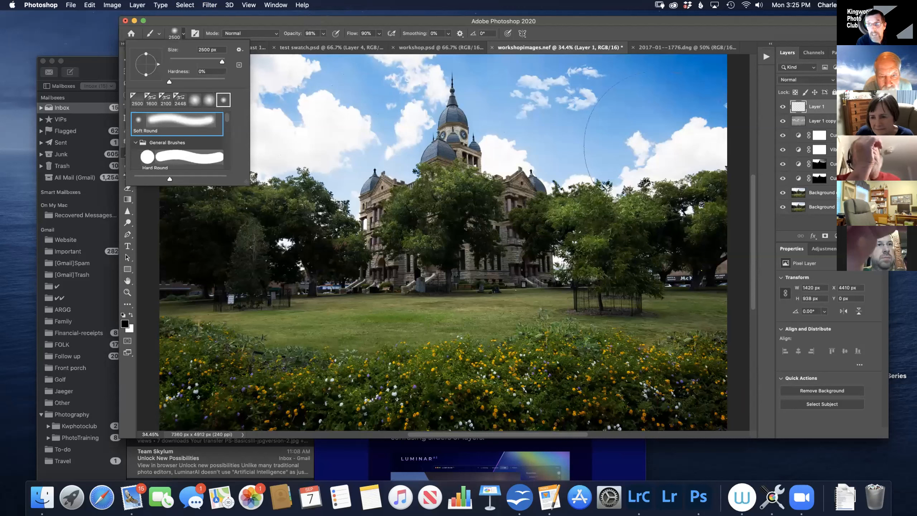
{"action": "left_click", "coordinate": [655, 145]}
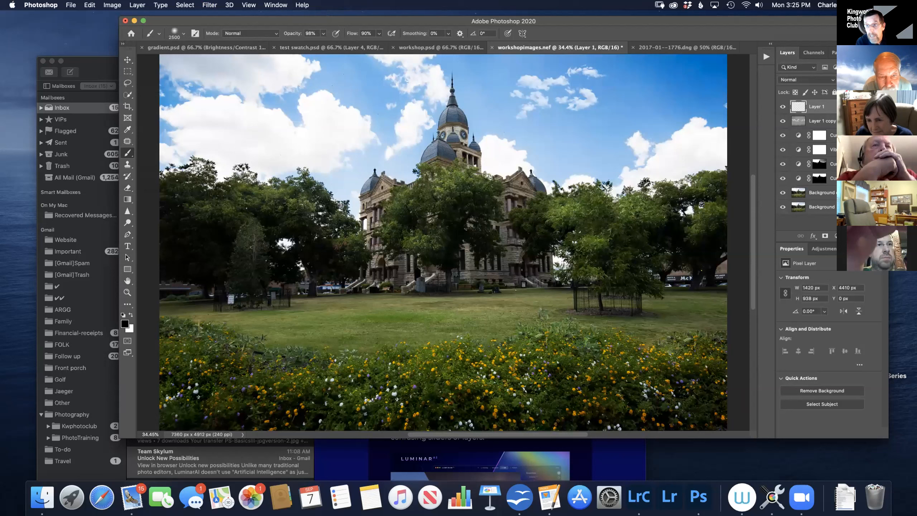
{"action": "key", "text": "bracketleft"}
{"action": "key", "text": "bracketleft"}
{"action": "key", "text": "bracketleft"}
{"action": "key", "text": "bracketleft"}
{"action": "key", "text": "bracketleft"}
{"action": "key", "text": "bracketleft"}
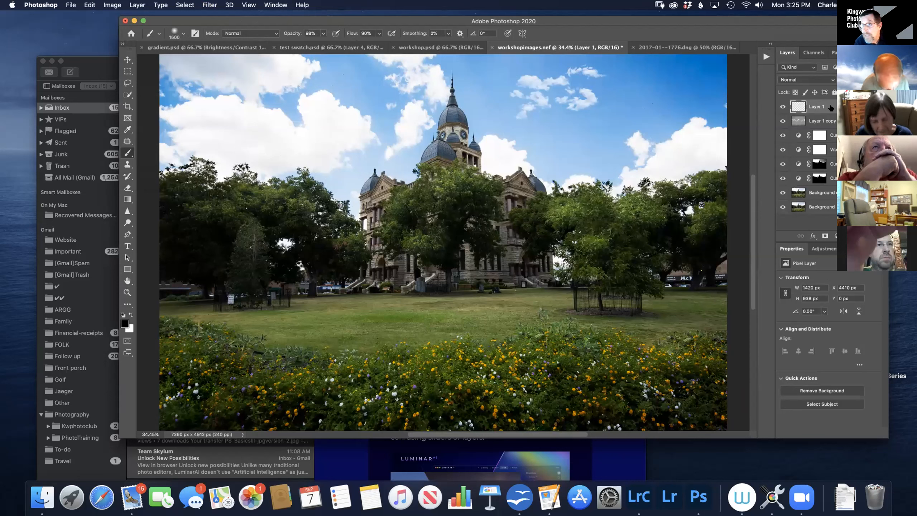
- Try duplicating the Background copy layer and moving the duplicate above all other layers, and undo both changes
{"action": "left_click", "coordinate": [819, 192]}
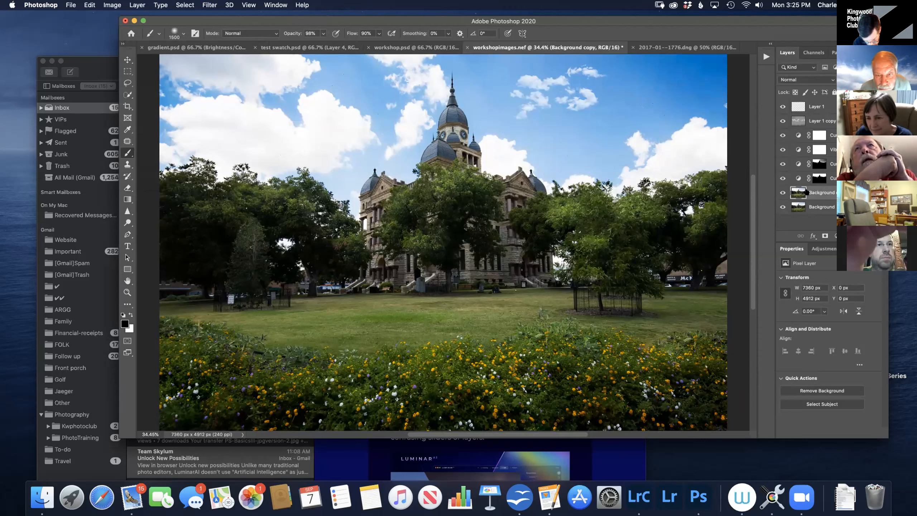
{"action": "key", "text": "super+j"}
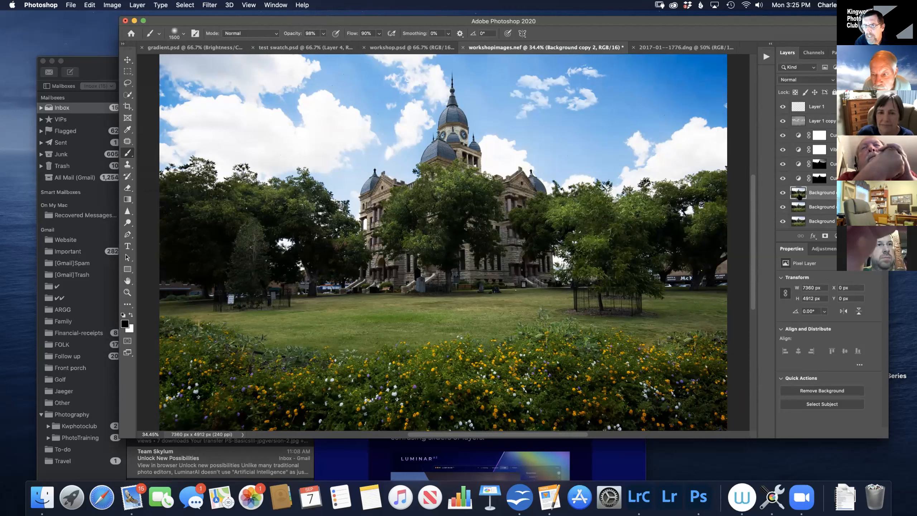
{"action": "left_click_drag", "start_coordinate": [802, 197], "coordinate": [782, 105]}
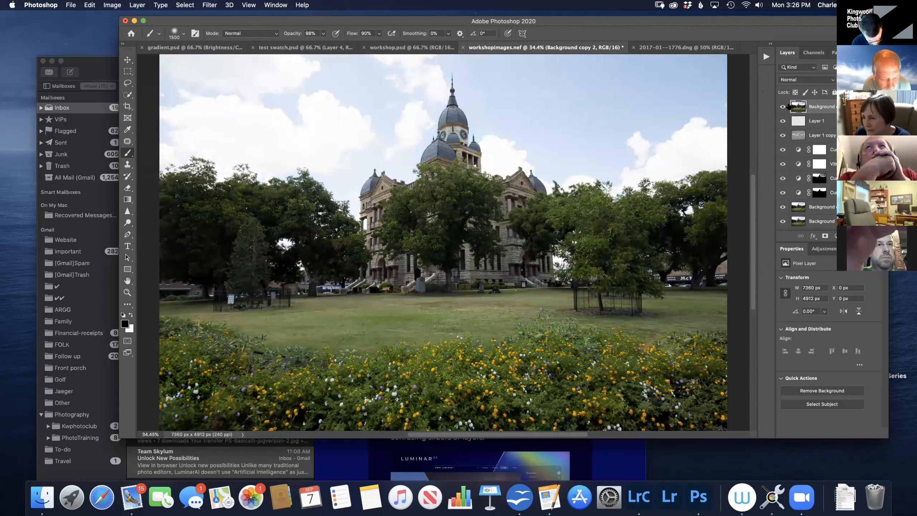
{"action": "key", "text": "super+z"}
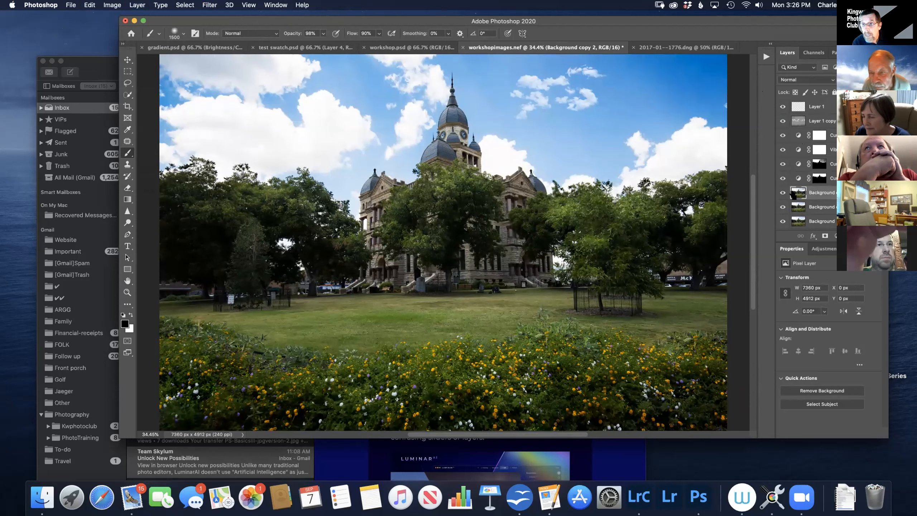
{"action": "key", "text": "super+z"}
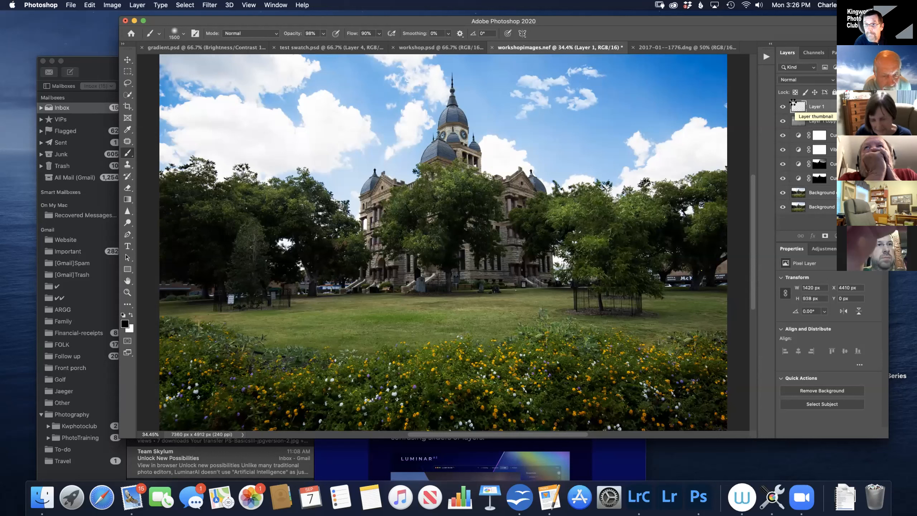
- Stamp all visible layers into a new merged layer at the top of the stack and set its blend mode to Overlay
{"action": "key", "text": "super+alt+shift+e"}
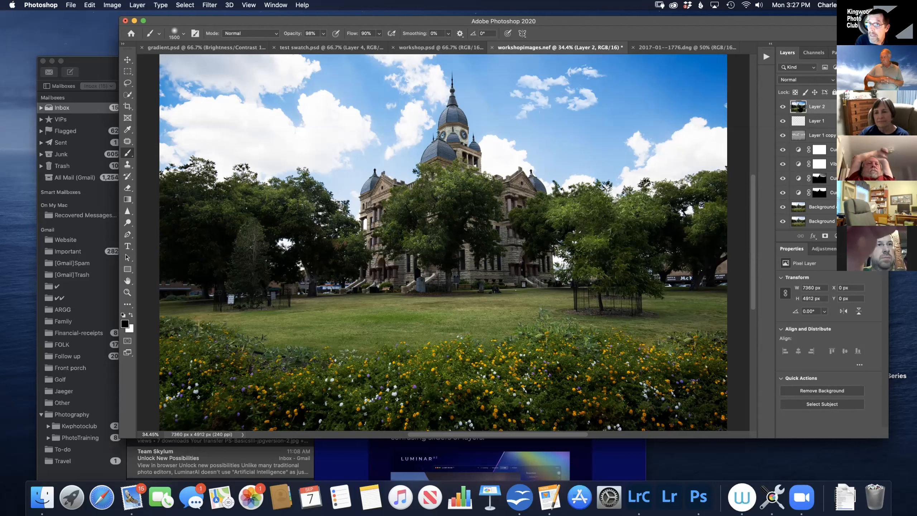
{"action": "left_click", "coordinate": [805, 75]}
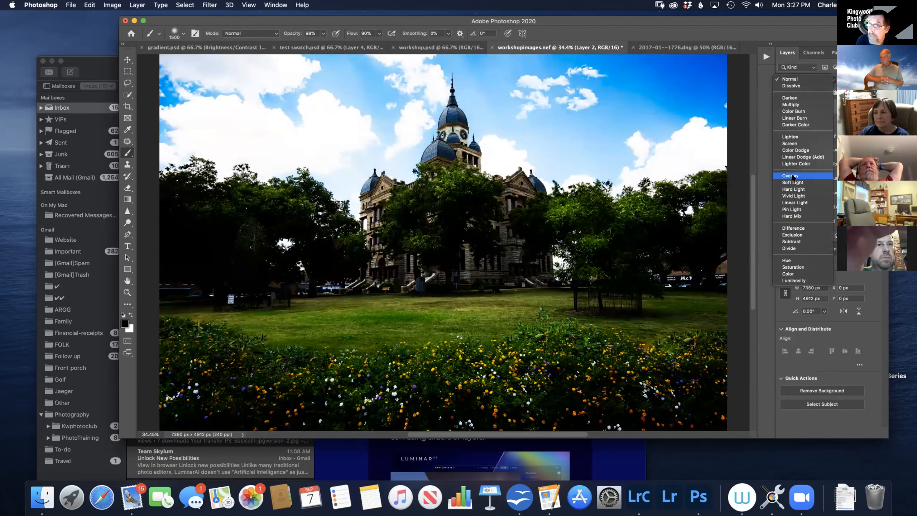
{"action": "left_click", "coordinate": [792, 175]}
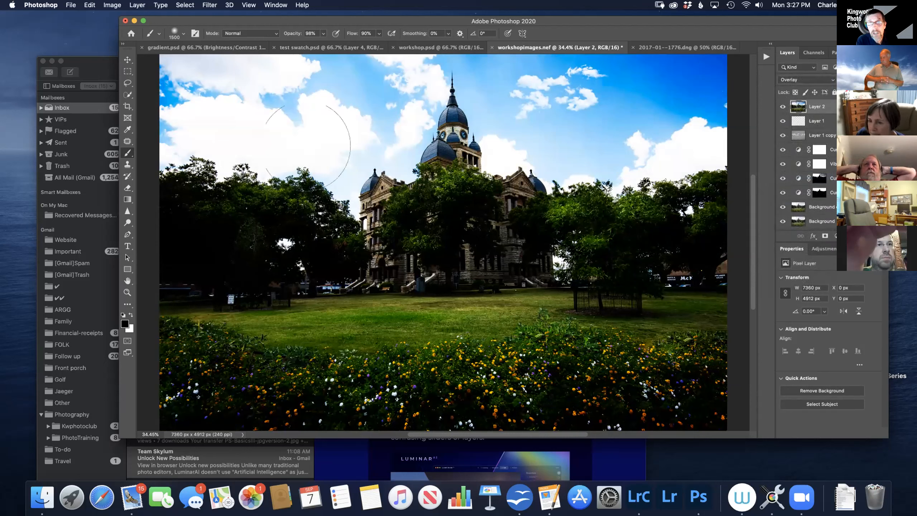
- Start the High Pass filter on the merged Layer 2 and move its dialog off the courthouse onto the sky
{"action": "left_click", "coordinate": [206, 6]}
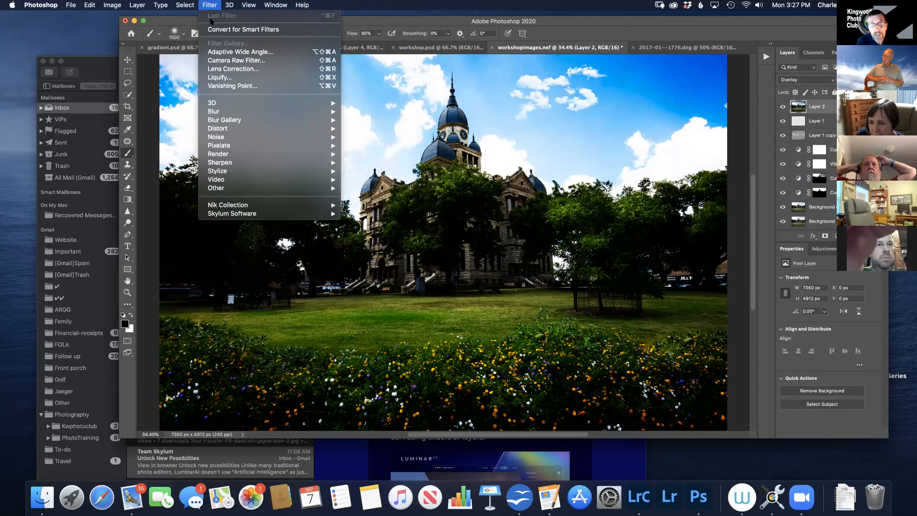
{"action": "mouse_move", "coordinate": [330, 187]}
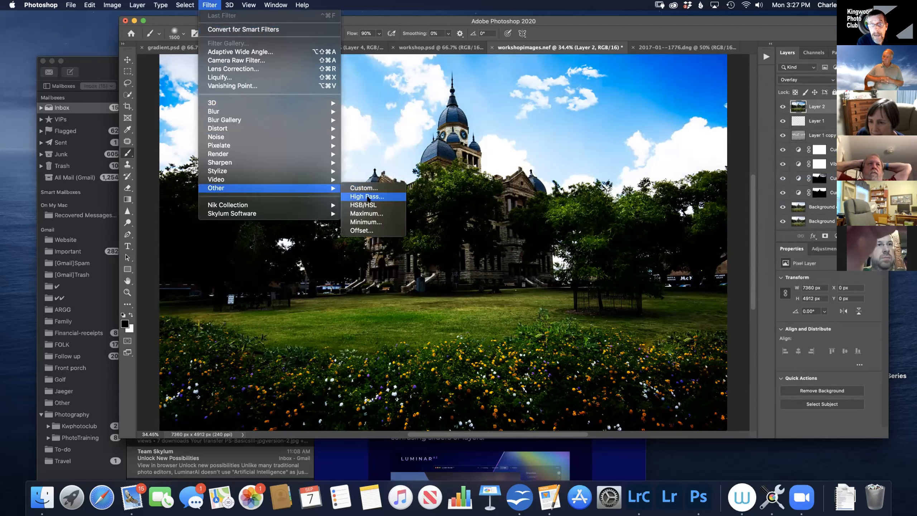
{"action": "left_click", "coordinate": [366, 197]}
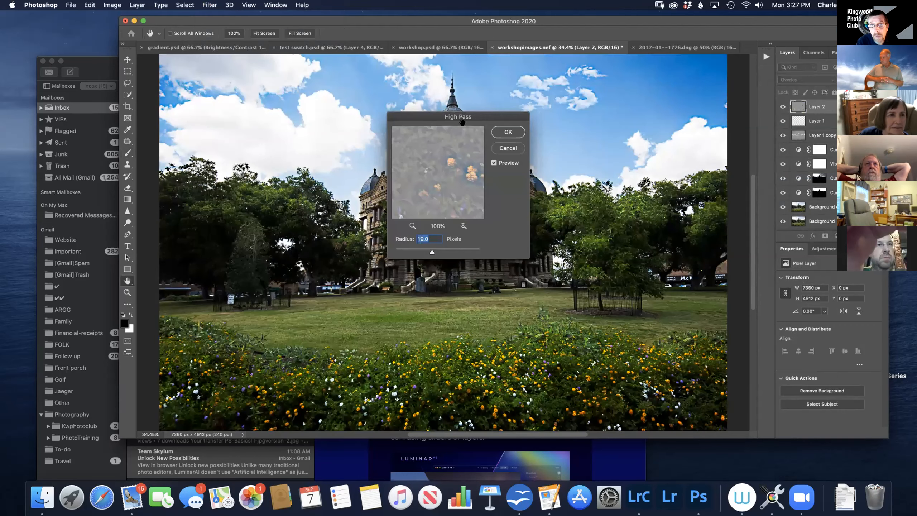
{"action": "left_click_drag", "start_coordinate": [479, 119], "coordinate": [304, 90]}
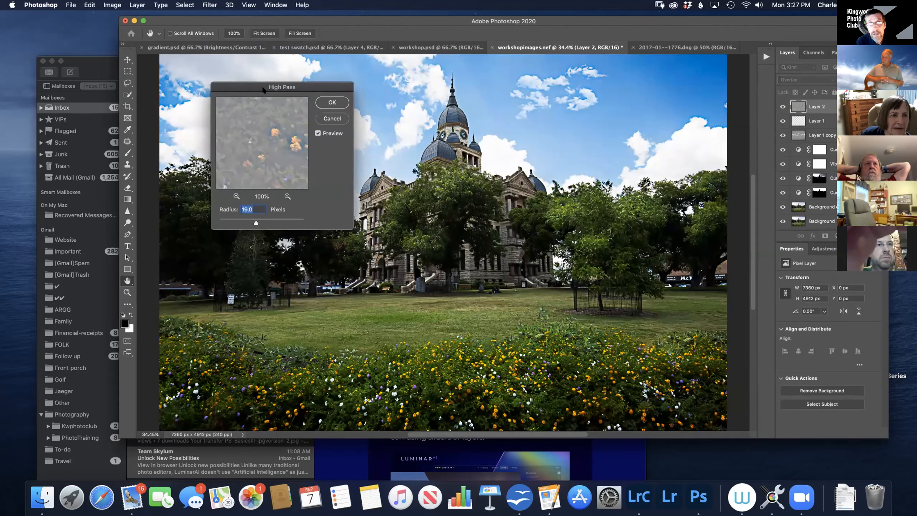
{"action": "left_click", "coordinate": [209, 5]}
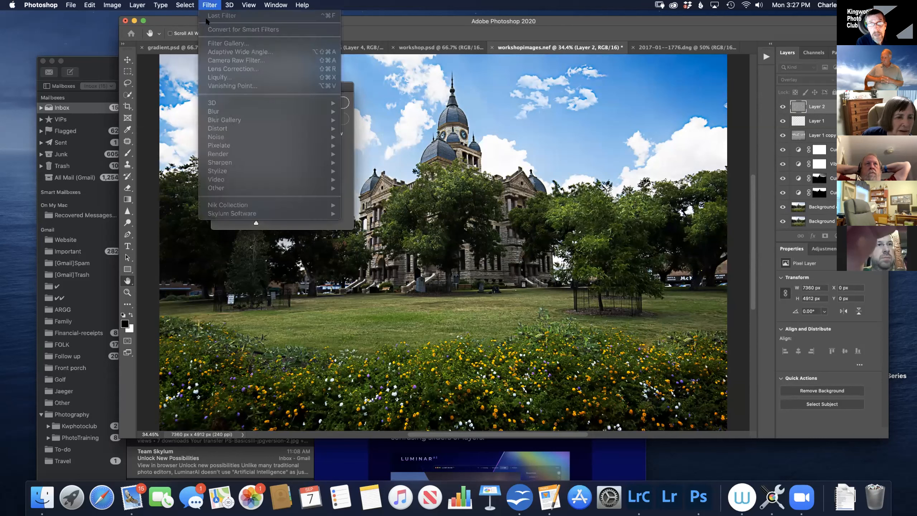
{"action": "left_click", "coordinate": [351, 16]}
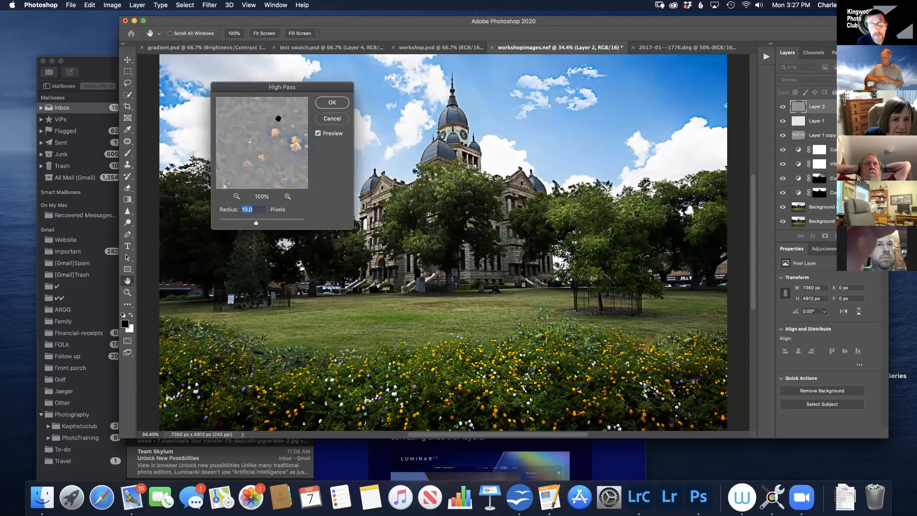
{"action": "left_click_drag", "start_coordinate": [304, 89], "coordinate": [658, 88]}
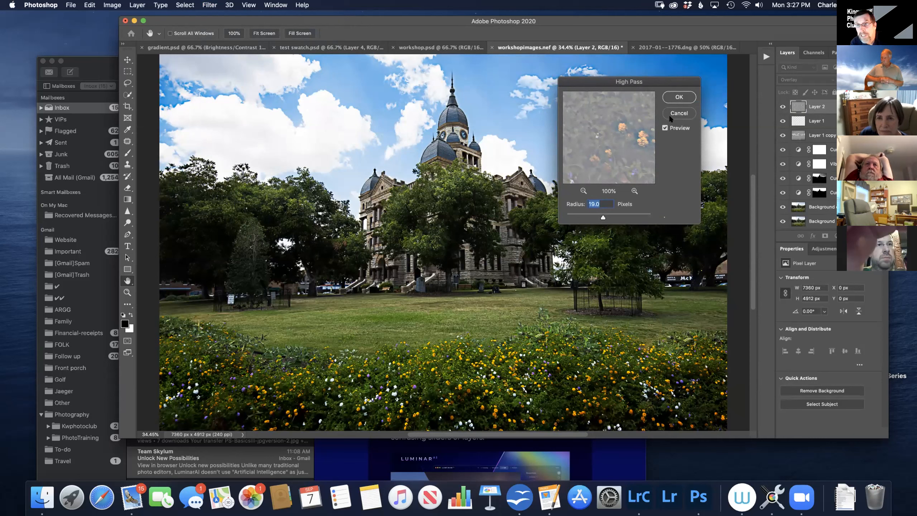
{"action": "left_click_drag", "start_coordinate": [655, 83], "coordinate": [671, 81]}
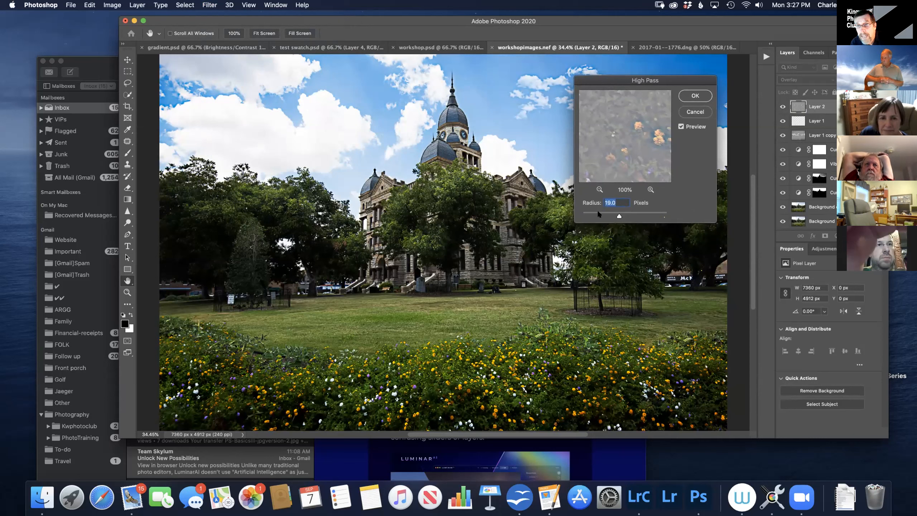
- Set the High Pass radius to 70.7 pixels, preview the courthouse stonework, and apply the filter
{"action": "left_click_drag", "start_coordinate": [619, 217], "coordinate": [641, 217]}
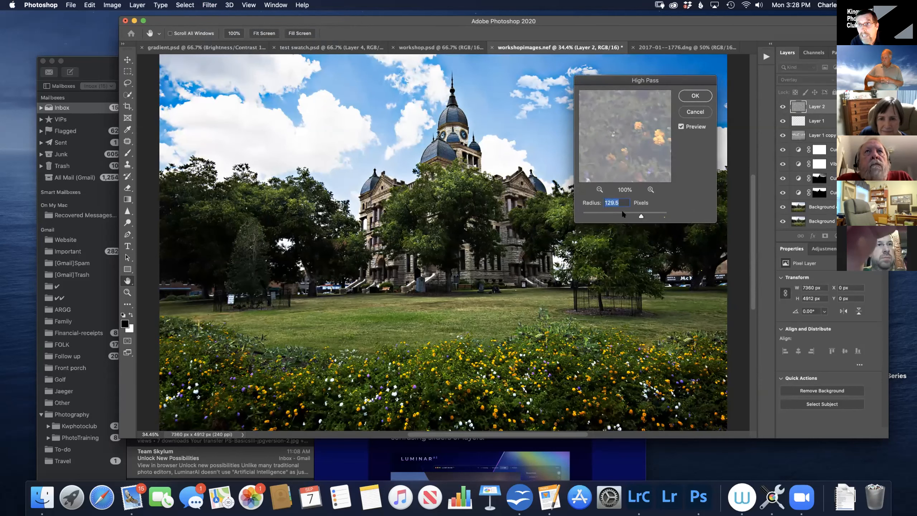
{"action": "left_click_drag", "start_coordinate": [640, 215], "coordinate": [629, 216]}
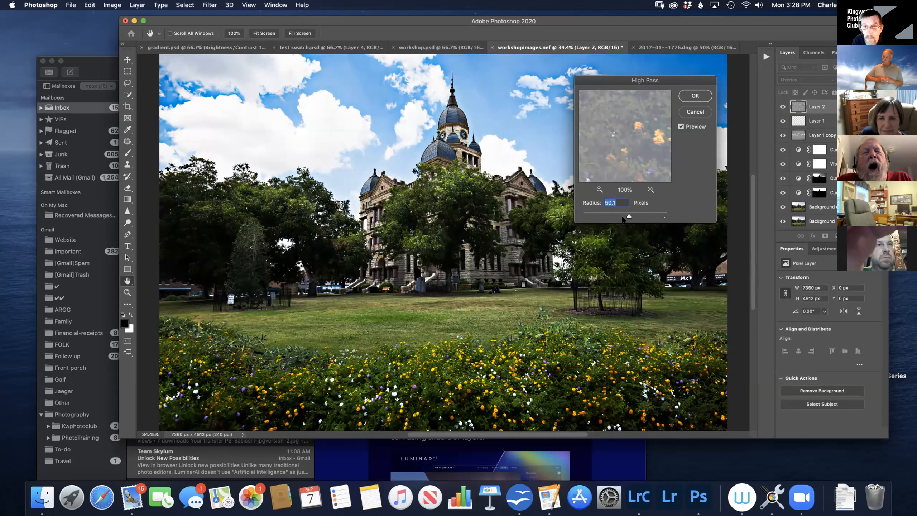
{"action": "left_click_drag", "start_coordinate": [630, 216], "coordinate": [636, 216]}
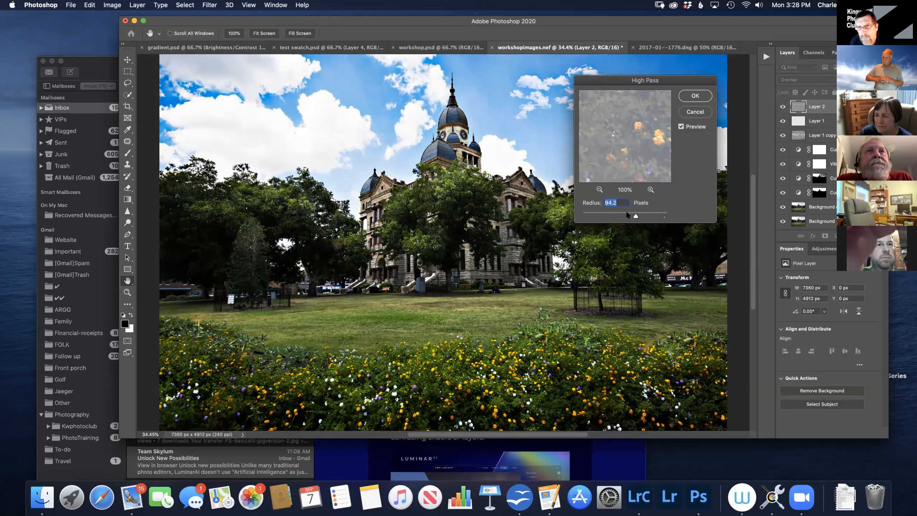
{"action": "mouse_move", "coordinate": [636, 216]}
{"action": "left_mouse_down"}
{"action": "mouse_move", "coordinate": [621, 216]}
{"action": "mouse_move", "coordinate": [632, 216]}
{"action": "left_mouse_up"}
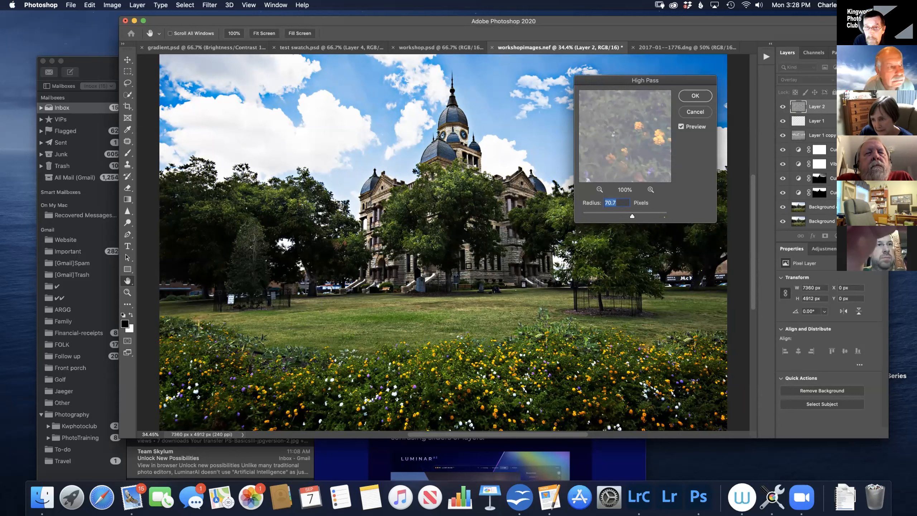
{"action": "left_click", "coordinate": [467, 267]}
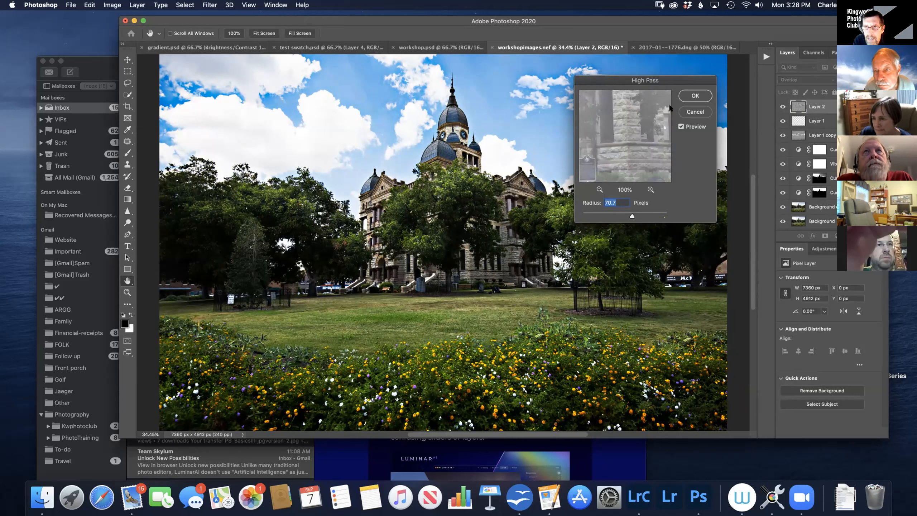
{"action": "left_click", "coordinate": [687, 97]}
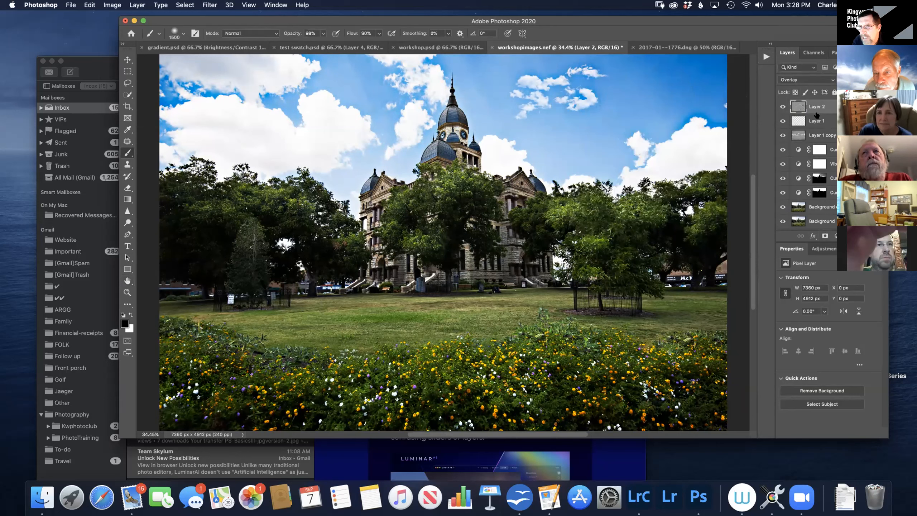
- Add a layer mask to Layer 2, invert it to black, and make white the foreground color
{"action": "left_click", "coordinate": [825, 235]}
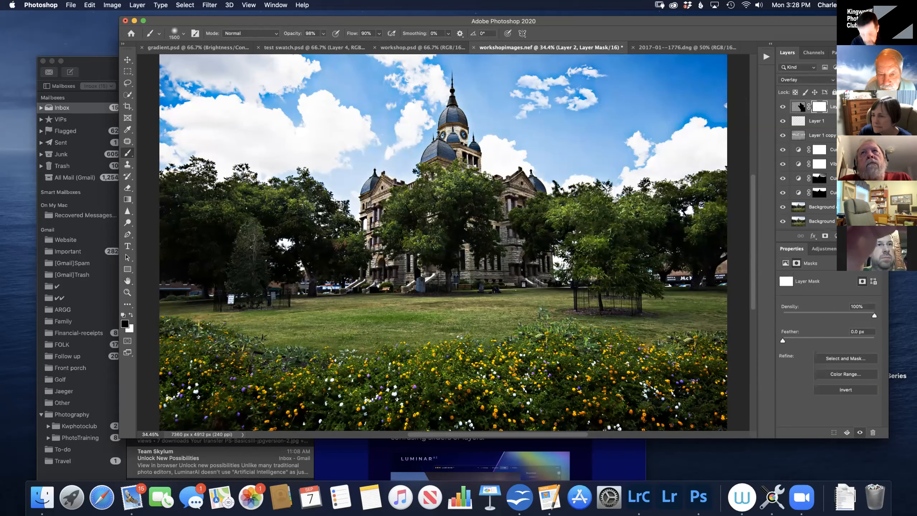
{"action": "key", "text": "super+i"}
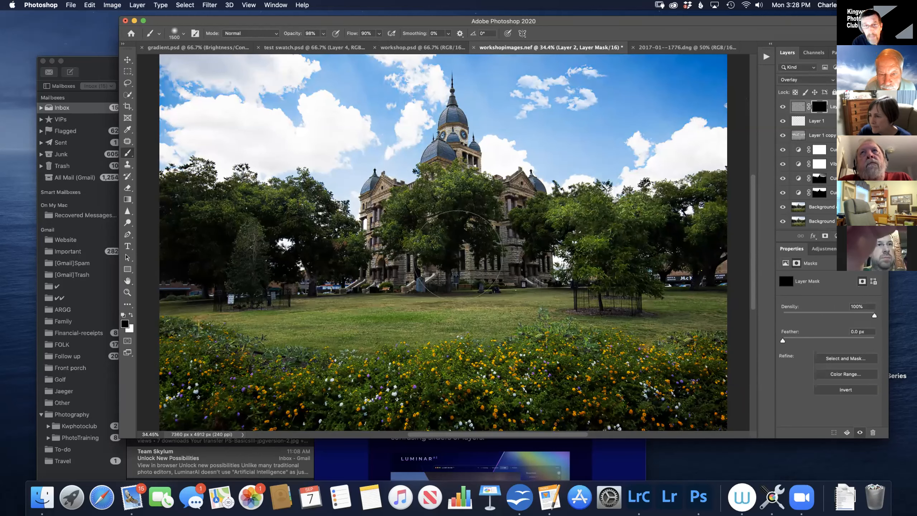
{"action": "key", "text": "x"}
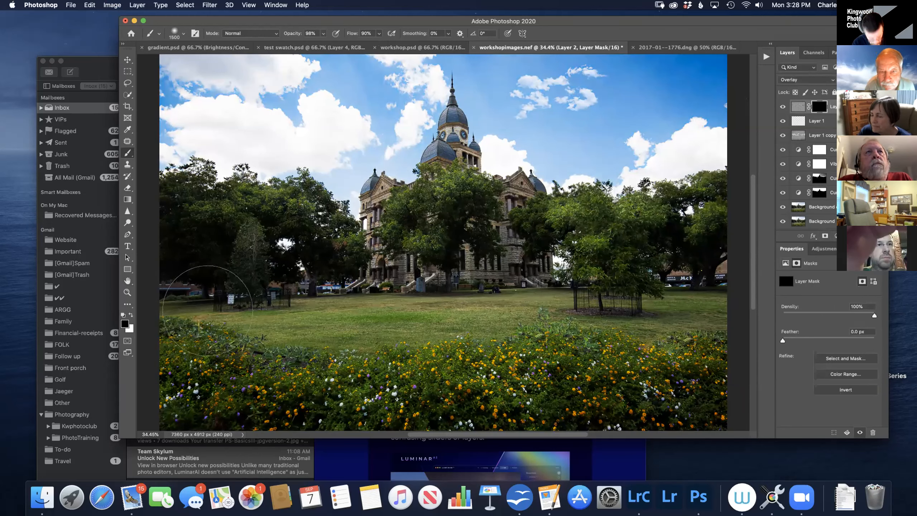
- Reduce the brush size and paint white on Layer 2's mask over the courthouse and the trees to reveal the sharpening there
{"action": "key", "text": "bracketleft"}
{"action": "key", "text": "bracketleft"}
{"action": "key", "text": "bracketleft"}
{"action": "key", "text": "bracketleft"}
{"action": "key", "text": "bracketleft"}
{"action": "key", "text": "bracketleft"}
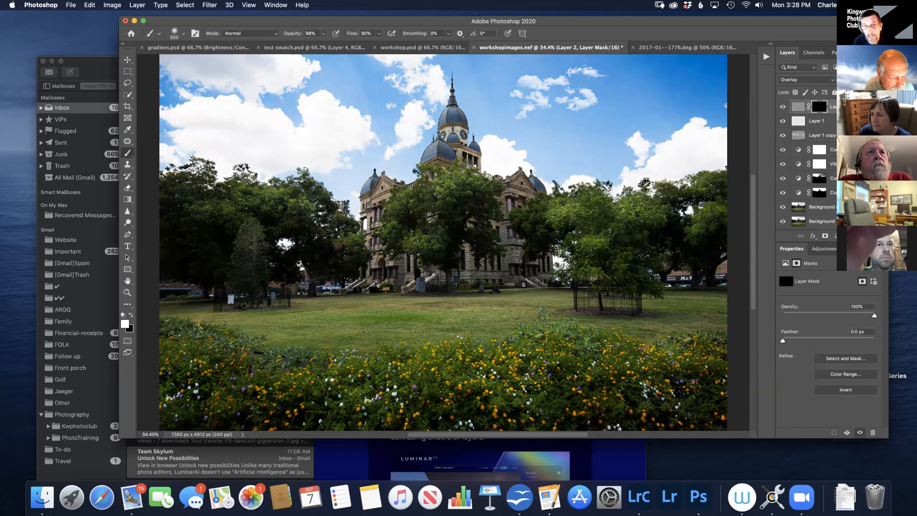
{"action": "mouse_move", "coordinate": [490, 264]}
{"action": "left_mouse_down"}
{"action": "mouse_move", "coordinate": [471, 264]}
{"action": "mouse_move", "coordinate": [506, 263]}
{"action": "left_mouse_up"}
{"action": "mouse_move", "coordinate": [504, 194]}
{"action": "left_mouse_down"}
{"action": "mouse_move", "coordinate": [521, 185]}
{"action": "mouse_move", "coordinate": [511, 234]}
{"action": "left_mouse_up"}
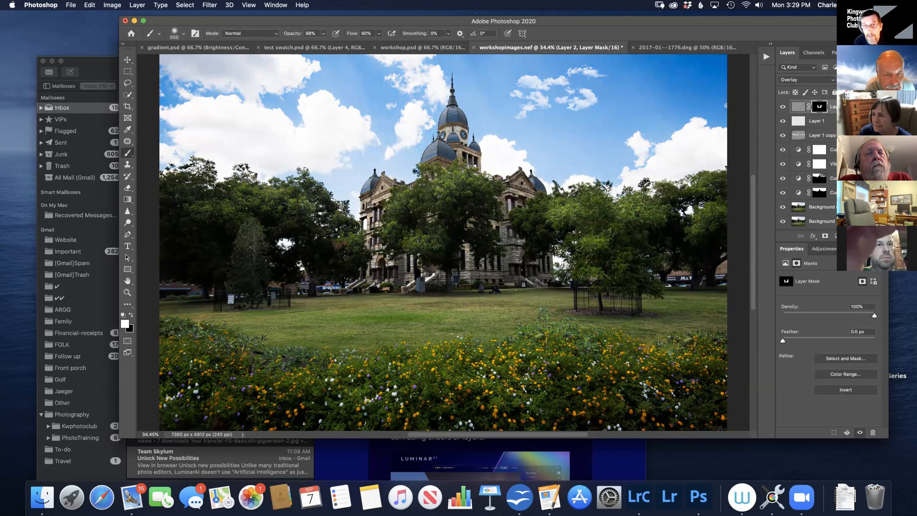
{"action": "mouse_move", "coordinate": [523, 271]}
{"action": "left_mouse_down"}
{"action": "mouse_move", "coordinate": [538, 263]}
{"action": "mouse_move", "coordinate": [501, 206]}
{"action": "left_mouse_up"}
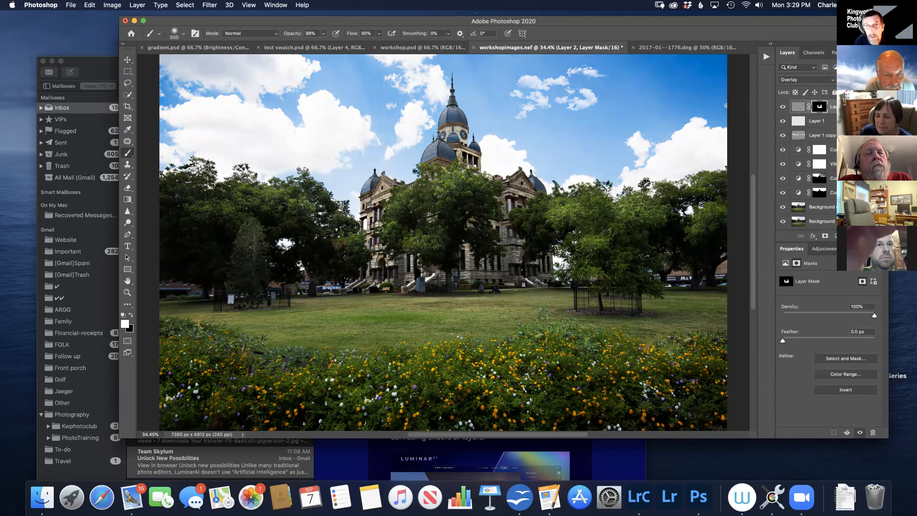
{"action": "mouse_move", "coordinate": [429, 169]}
{"action": "left_mouse_down"}
{"action": "mouse_move", "coordinate": [377, 201]}
{"action": "mouse_move", "coordinate": [420, 244]}
{"action": "left_mouse_up"}
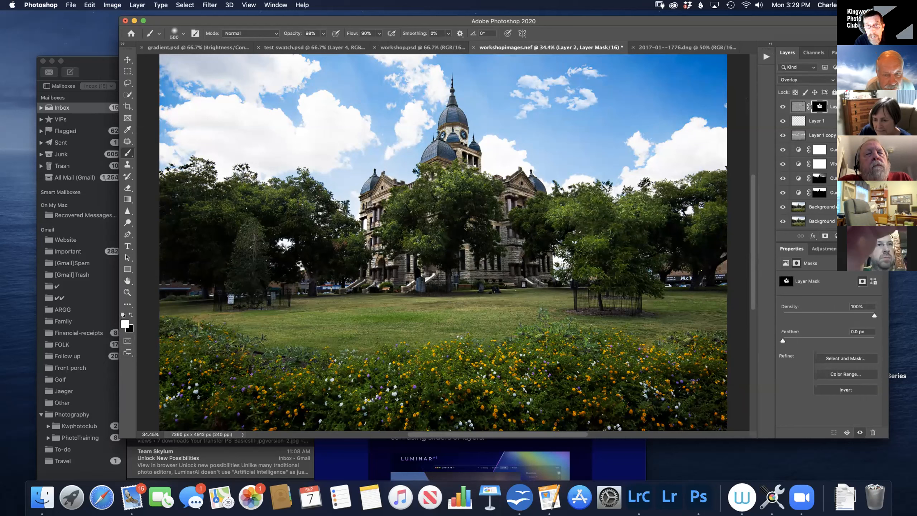
{"action": "mouse_move", "coordinate": [632, 207]}
{"action": "left_mouse_down"}
{"action": "mouse_move", "coordinate": [597, 236]}
{"action": "mouse_move", "coordinate": [610, 262]}
{"action": "mouse_move", "coordinate": [641, 213]}
{"action": "left_mouse_up"}
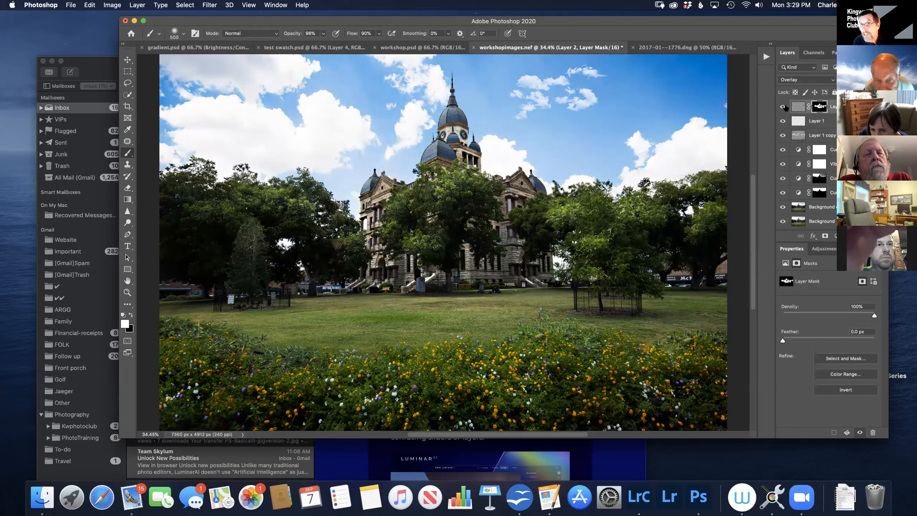
- Toggle Layer 2's visibility to compare the image with and without the masked sharpening
{"action": "left_click", "coordinate": [782, 106]}
{"action": "left_click", "coordinate": [783, 107]}
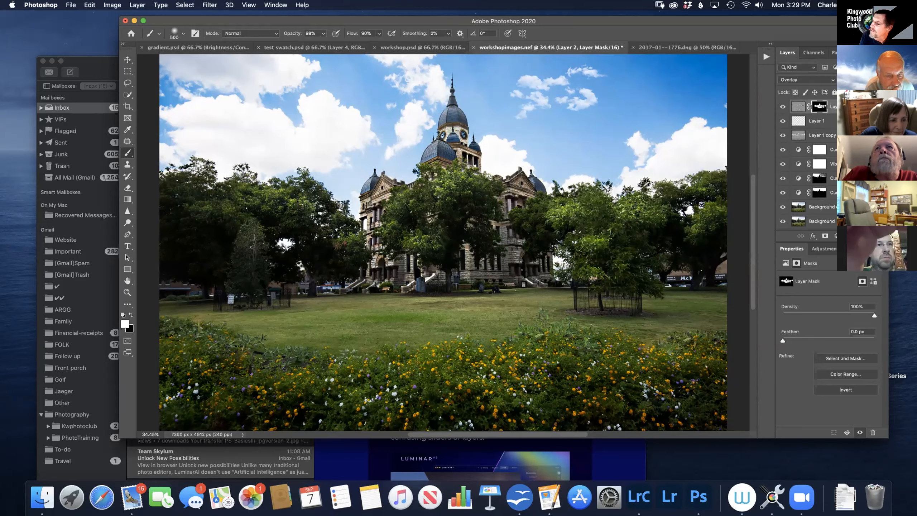
{"action": "left_click_drag", "start_coordinate": [916, 86], "coordinate": [916, 58]}
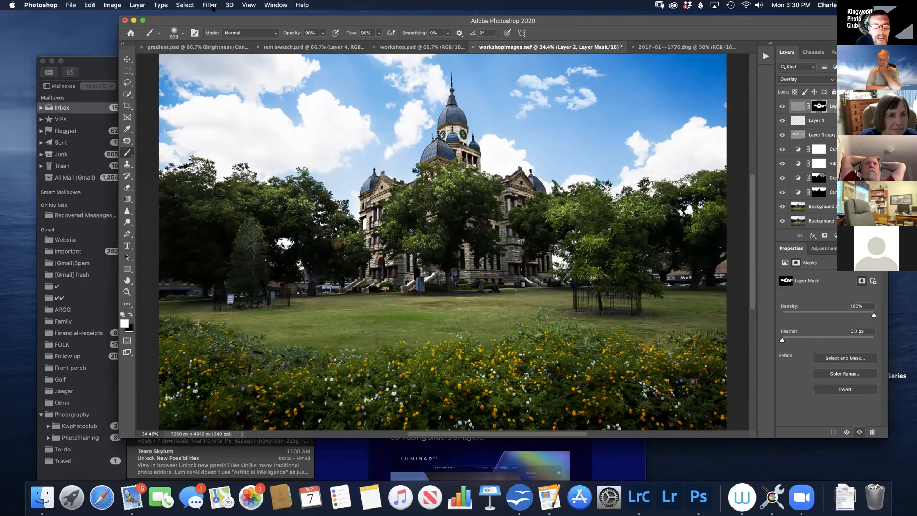
- Review the Other filter category and Layer 2's blend mode options, keeping the mode at Overlay
{"action": "left_click", "coordinate": [214, 5]}
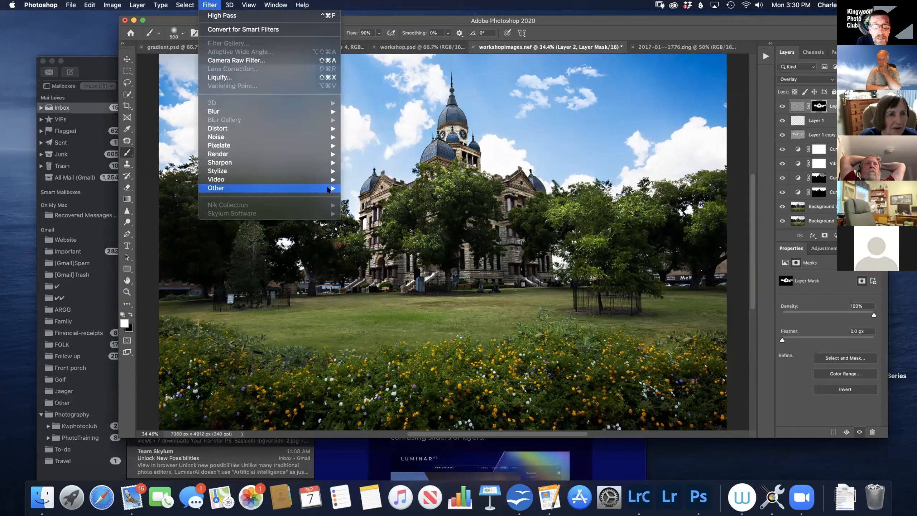
{"action": "mouse_move", "coordinate": [326, 189]}
{"action": "left_click", "coordinate": [582, 22]}
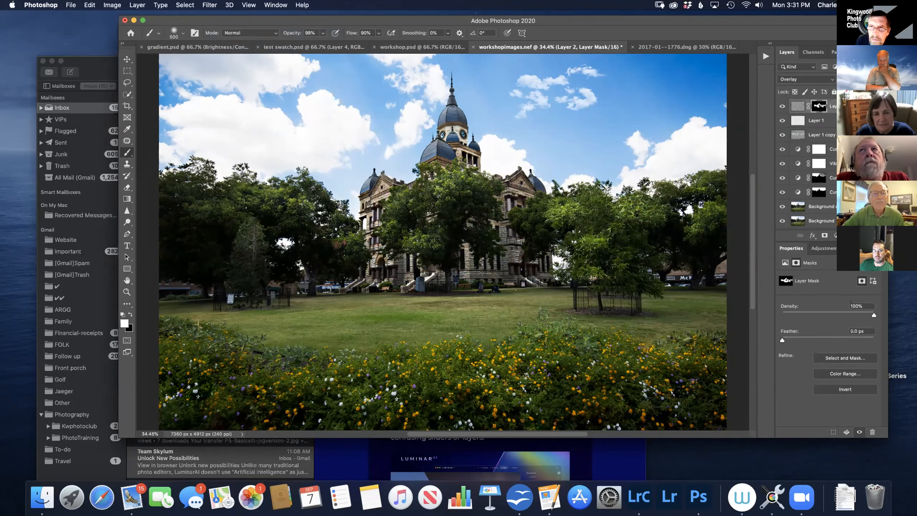
{"action": "left_click", "coordinate": [782, 106]}
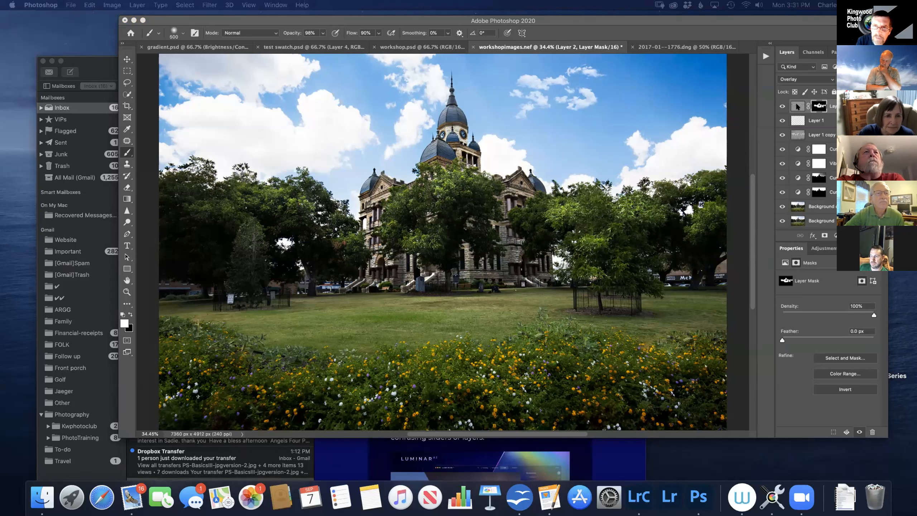
{"action": "left_click", "coordinate": [798, 77]}
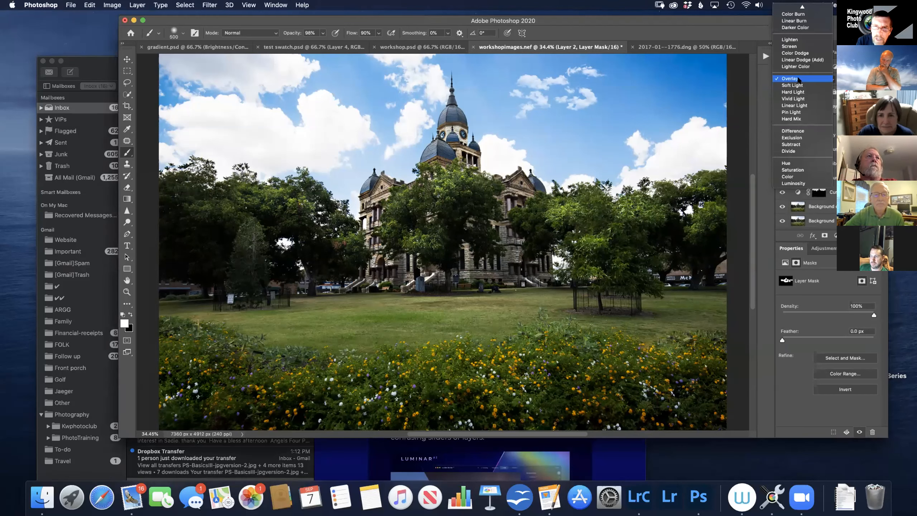
{"action": "left_click", "coordinate": [798, 81]}
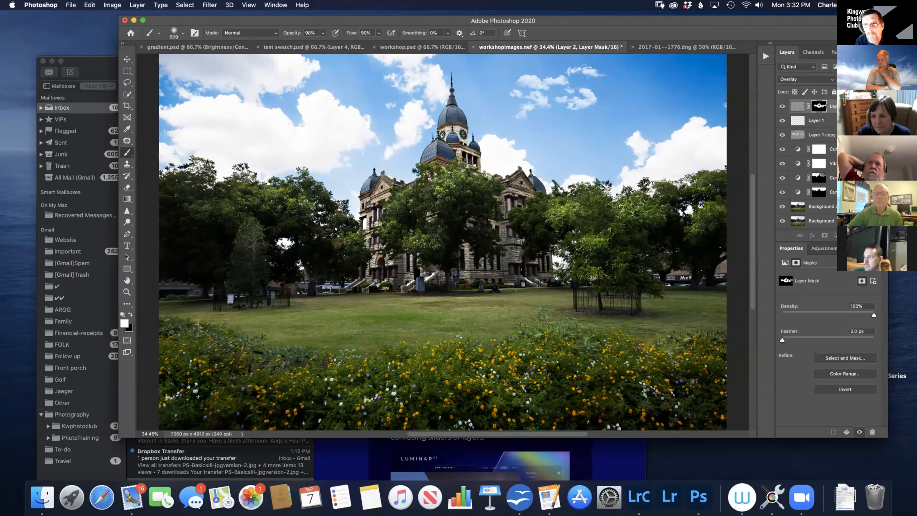
- Delete Layer 2's mask without applying it, and toggle the layer's visibility to compare the sharpening across the whole image
{"action": "left_click", "coordinate": [872, 235]}
{"action": "left_click", "coordinate": [429, 167]}
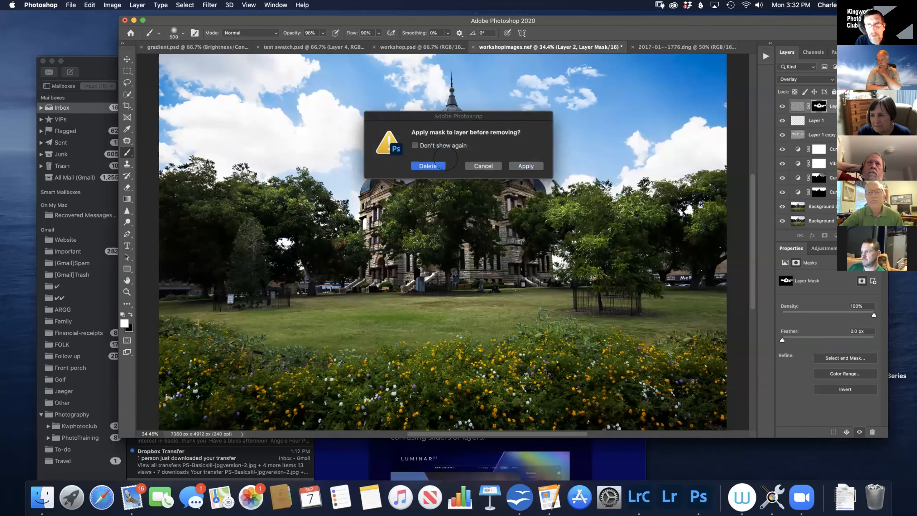
{"action": "left_click", "coordinate": [780, 105]}
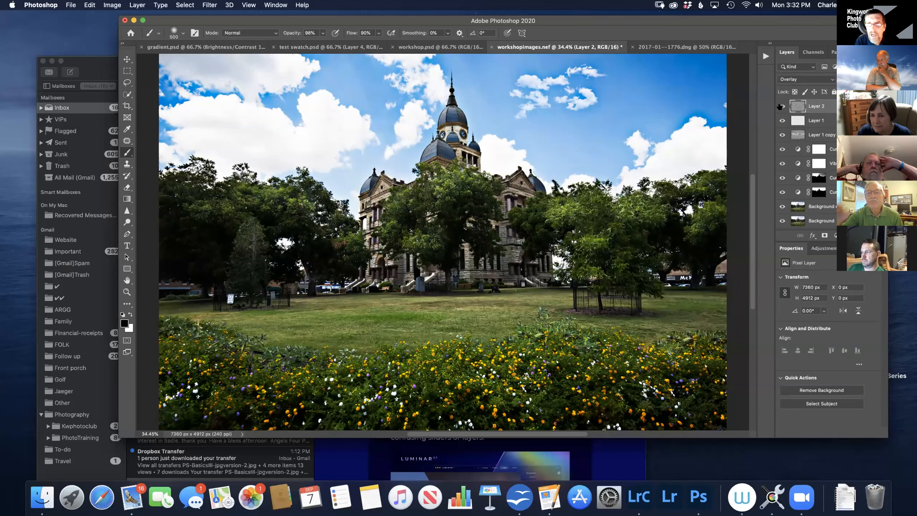
{"action": "left_click", "coordinate": [780, 106]}
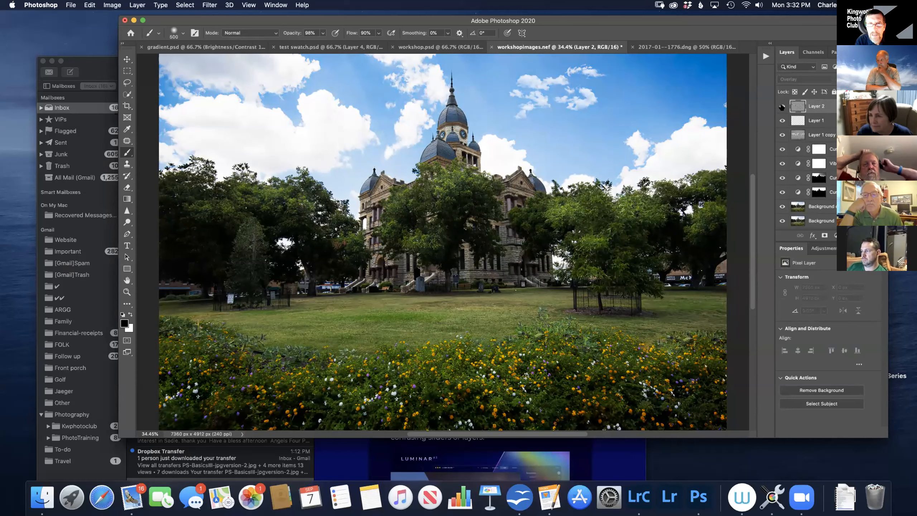
{"action": "left_click", "coordinate": [782, 106]}
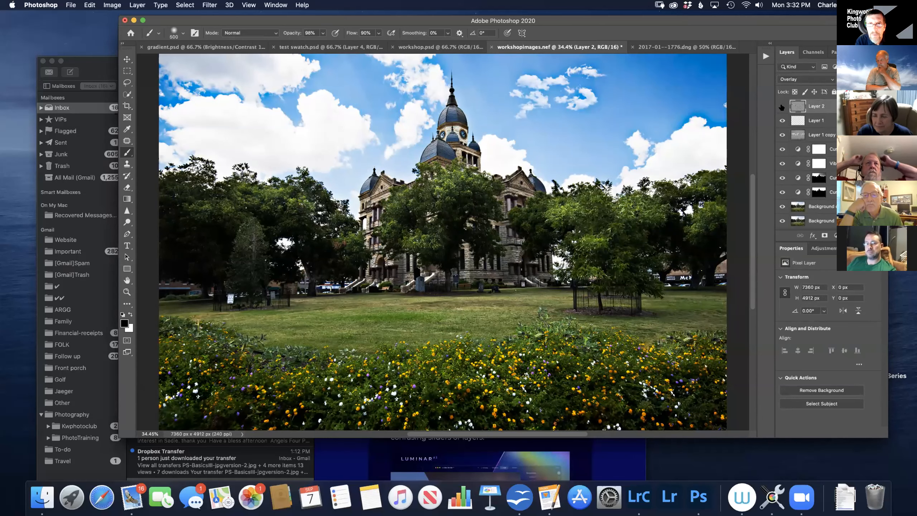
{"action": "left_click", "coordinate": [781, 106]}
{"action": "left_click", "coordinate": [780, 106]}
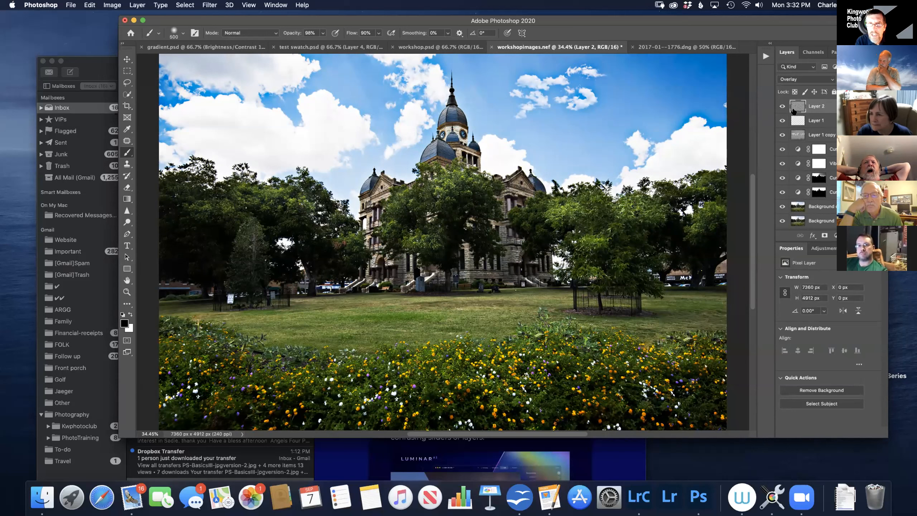
- Demonstrate a hiding mask on Layer 2 by inverting a new white mask, and delete it without applying it
{"action": "left_click", "coordinate": [824, 235]}
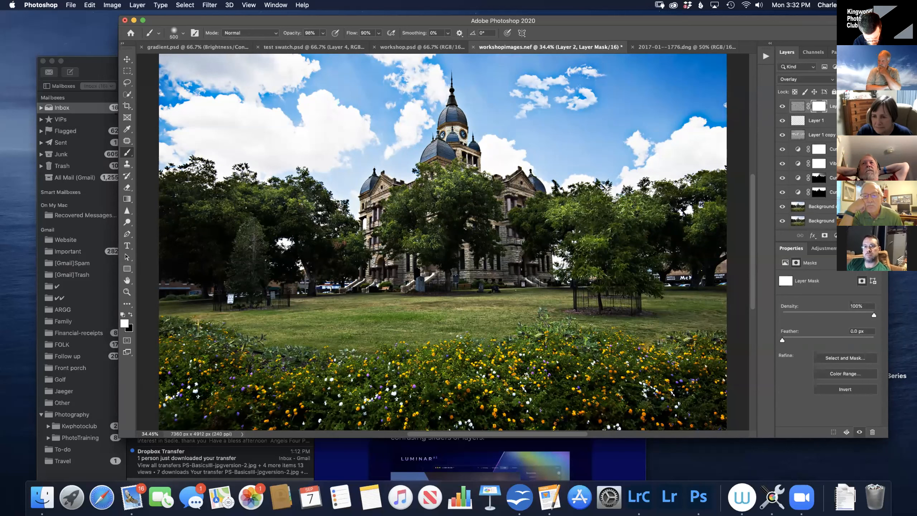
{"action": "key", "text": "super+i"}
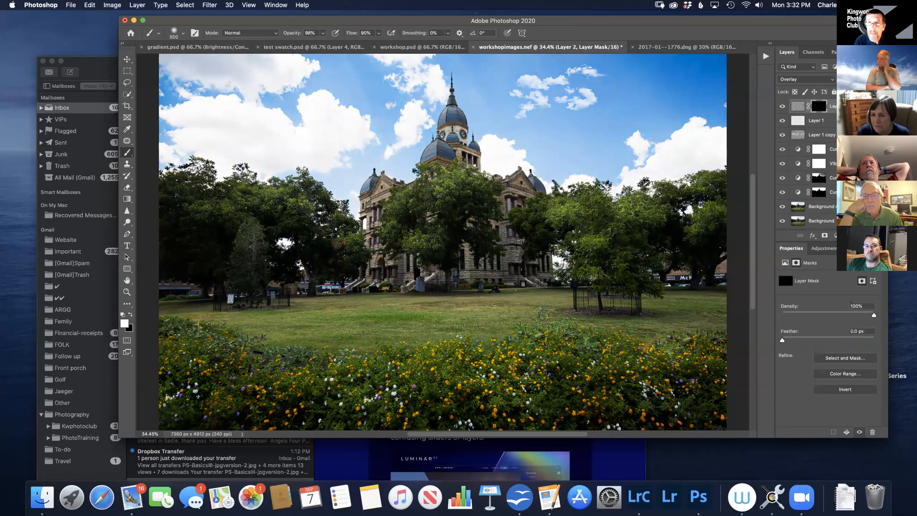
{"action": "left_click", "coordinate": [873, 235]}
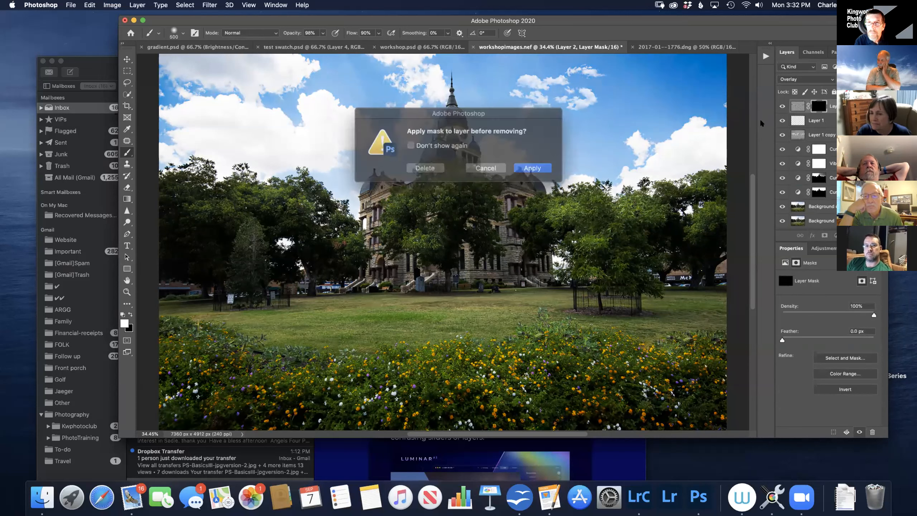
{"action": "left_click", "coordinate": [428, 164]}
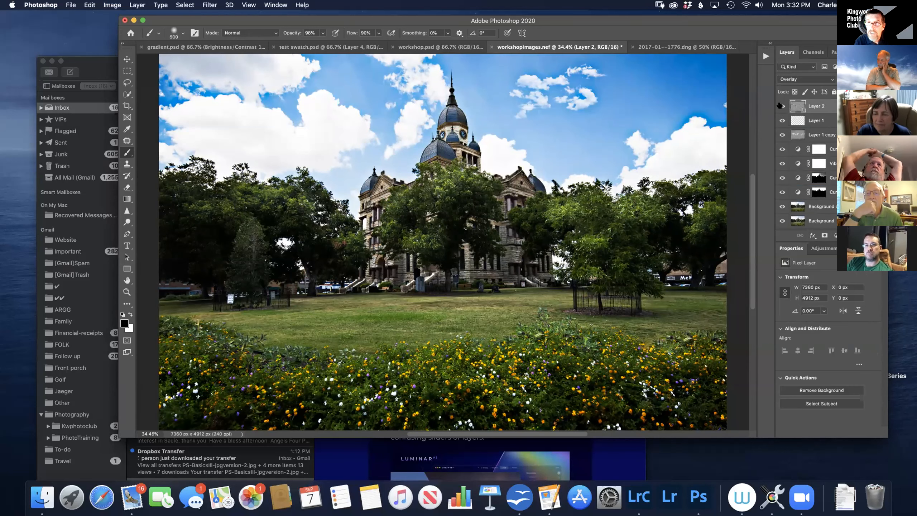
{"action": "left_click_drag", "start_coordinate": [788, 106], "coordinate": [819, 139]}
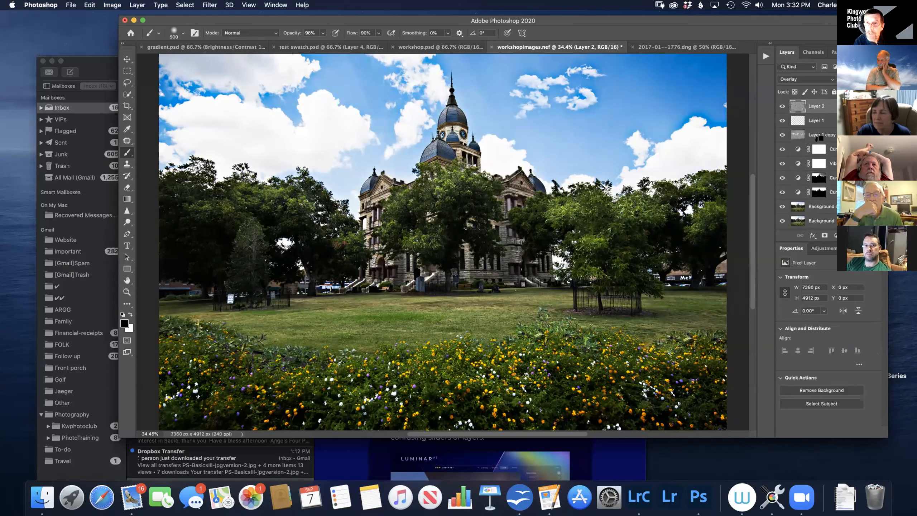
- Add a black mask to Layer 2 and paint white on it over the courthouse and trees to reveal the sharpening
{"action": "left_click", "coordinate": [824, 235], "text": "alt"}
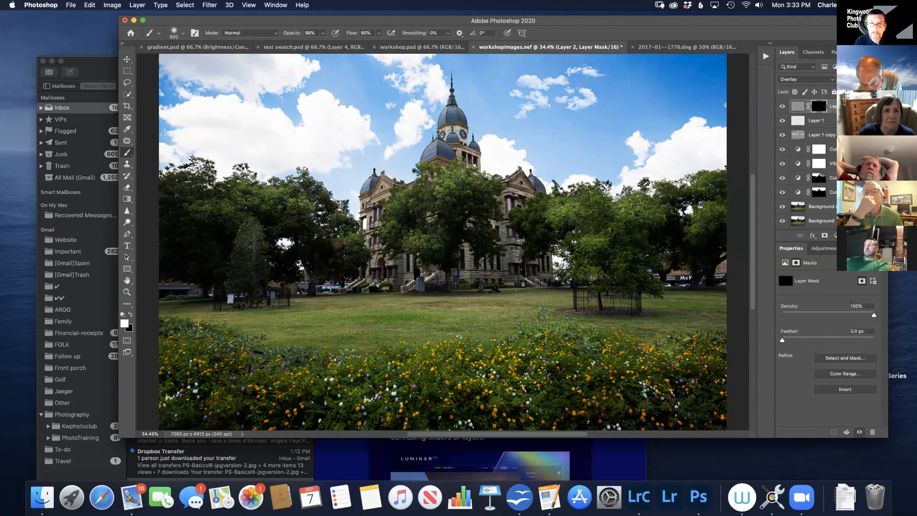
{"action": "mouse_move", "coordinate": [418, 277]}
{"action": "left_mouse_down"}
{"action": "mouse_move", "coordinate": [383, 269]}
{"action": "mouse_move", "coordinate": [358, 222]}
{"action": "mouse_move", "coordinate": [372, 198]}
{"action": "left_mouse_up"}
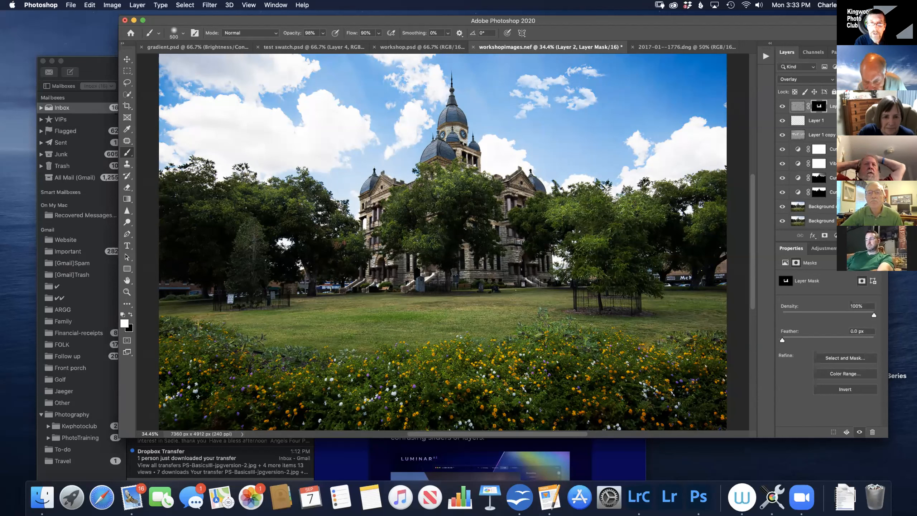
{"action": "left_click_drag", "start_coordinate": [449, 181], "coordinate": [426, 206]}
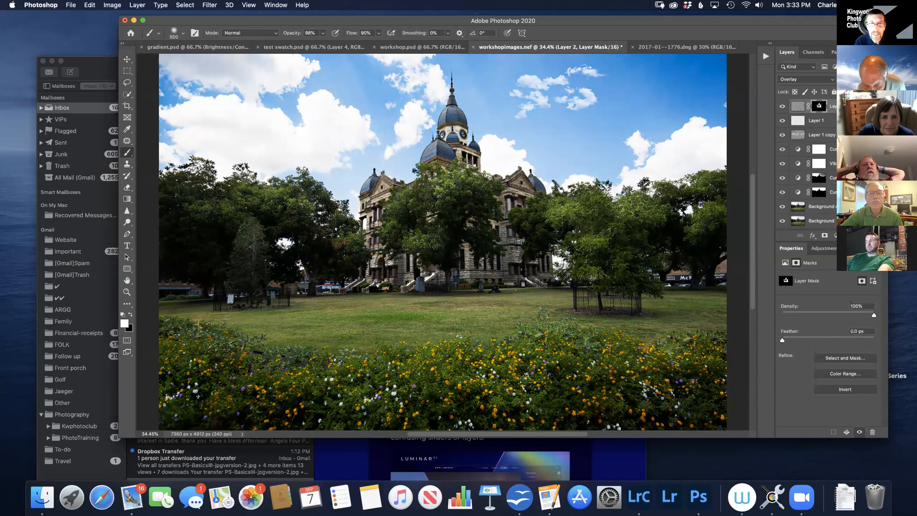
{"action": "mouse_move", "coordinate": [250, 197]}
{"action": "left_mouse_down"}
{"action": "mouse_move", "coordinate": [305, 213]}
{"action": "mouse_move", "coordinate": [349, 242]}
{"action": "left_mouse_up"}
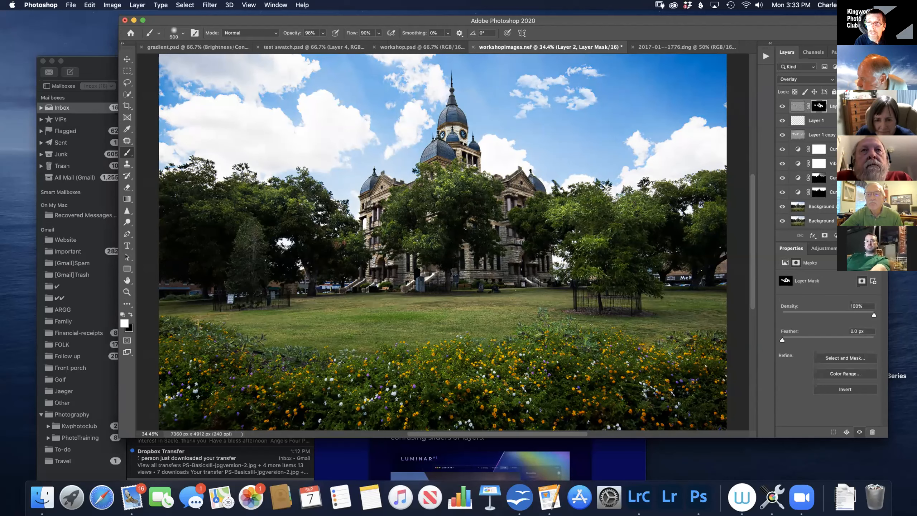
- View Layer 2's mask on its own, and toggle Layer 1's visibility to compare the image with and without it
{"action": "left_click", "coordinate": [818, 106], "text": "alt"}
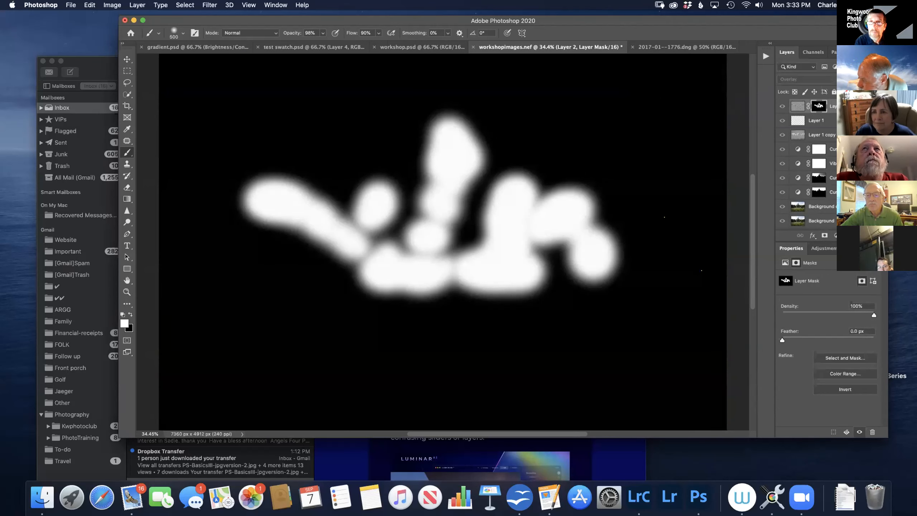
{"action": "left_click", "coordinate": [819, 106], "text": "alt"}
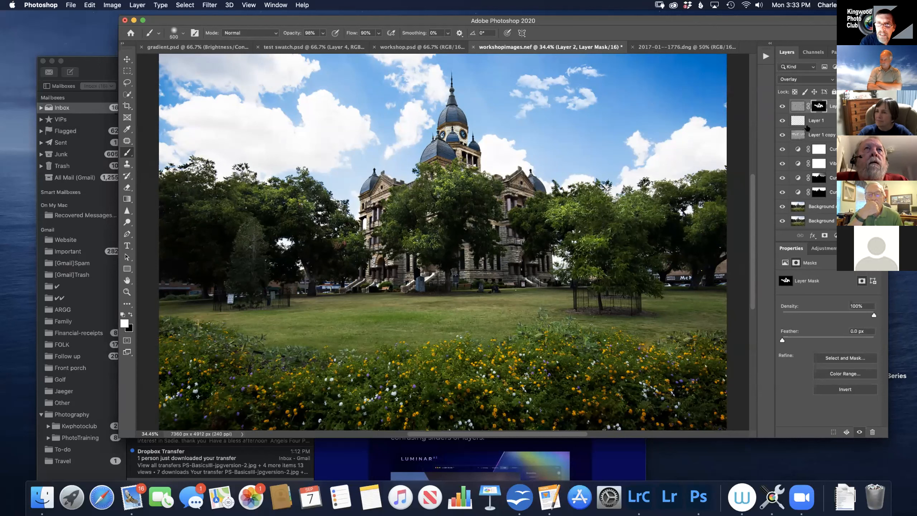
{"action": "left_click", "coordinate": [782, 121]}
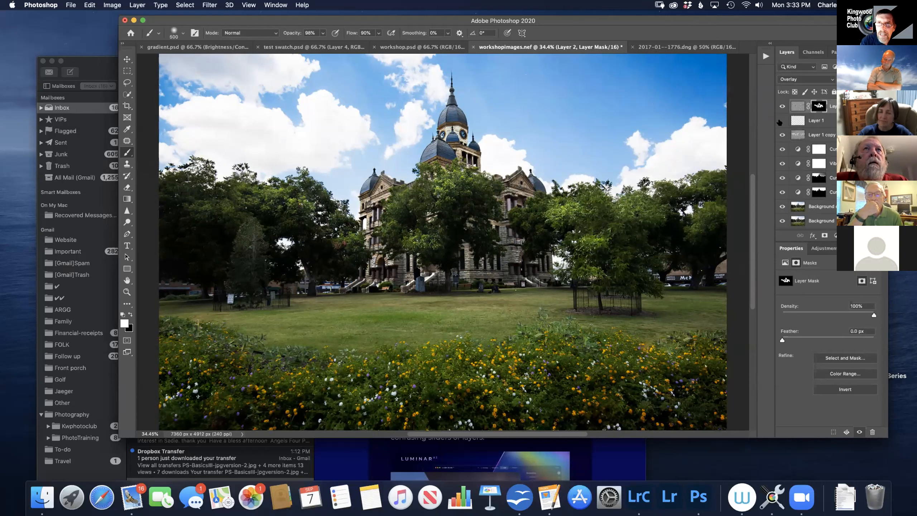
{"action": "left_click", "coordinate": [781, 121]}
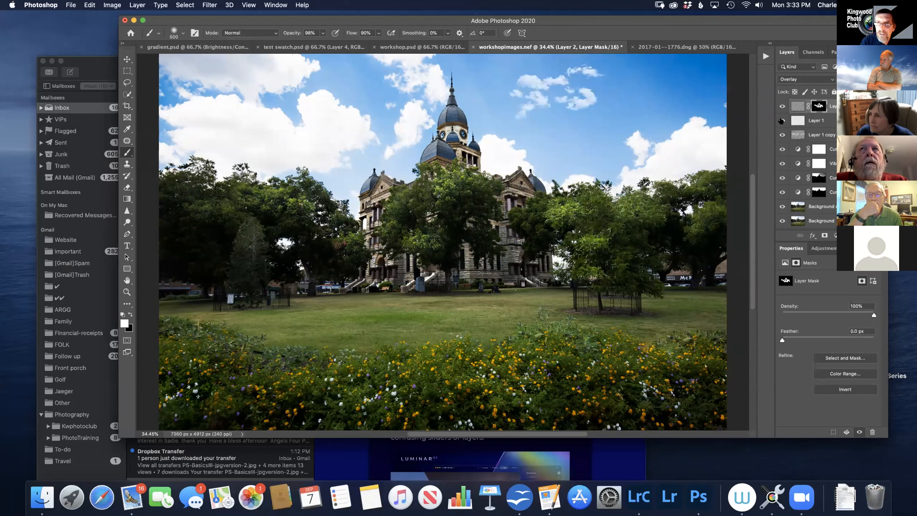
{"action": "left_click", "coordinate": [782, 120]}
{"action": "left_click", "coordinate": [782, 120]}
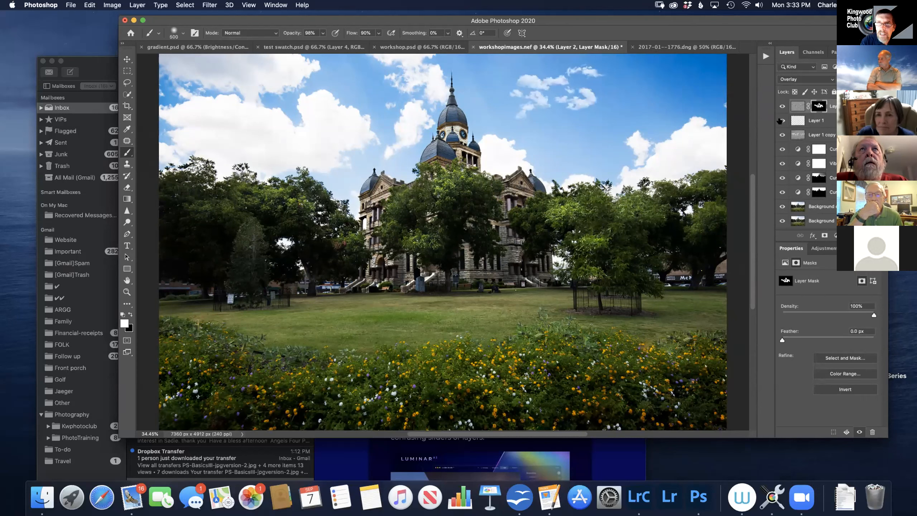
{"action": "left_click", "coordinate": [782, 120]}
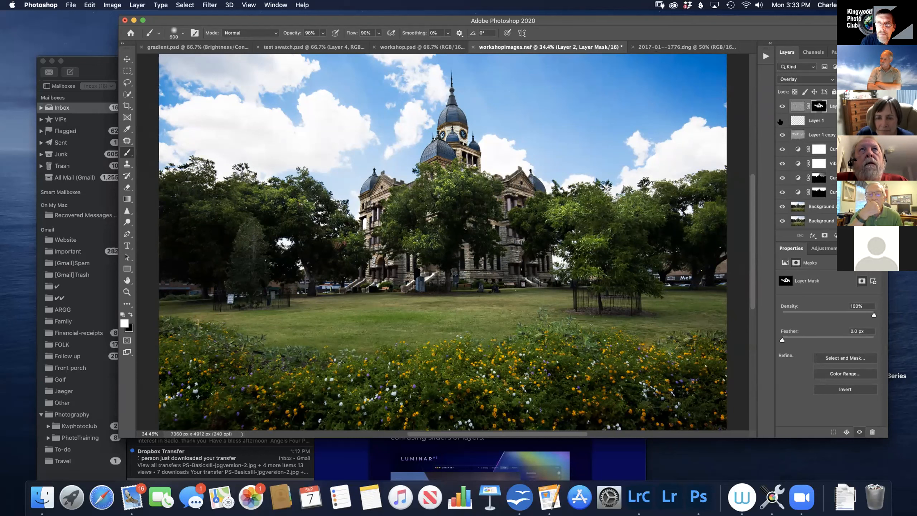
{"action": "left_click", "coordinate": [781, 121]}
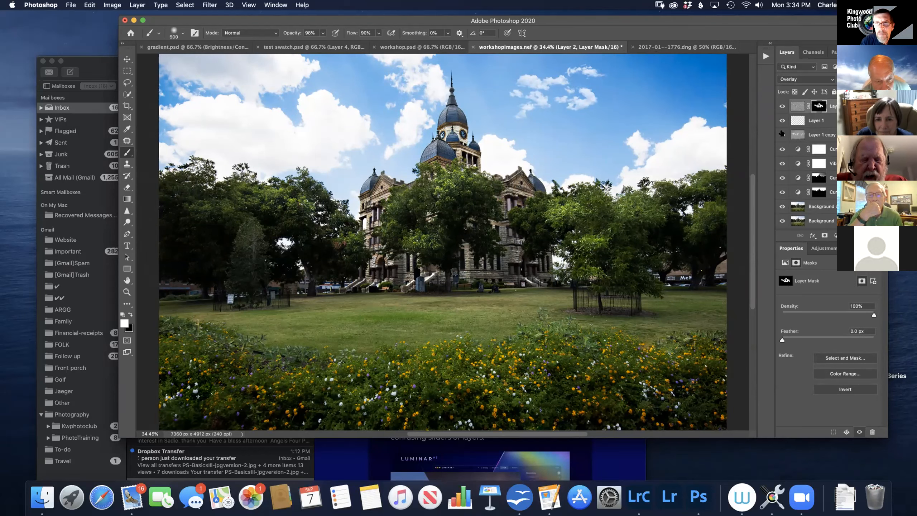
- Delete the custom brush preset named "birds" from the brush presets
{"action": "left_click", "coordinate": [159, 34]}
{"action": "left_click", "coordinate": [158, 34]}
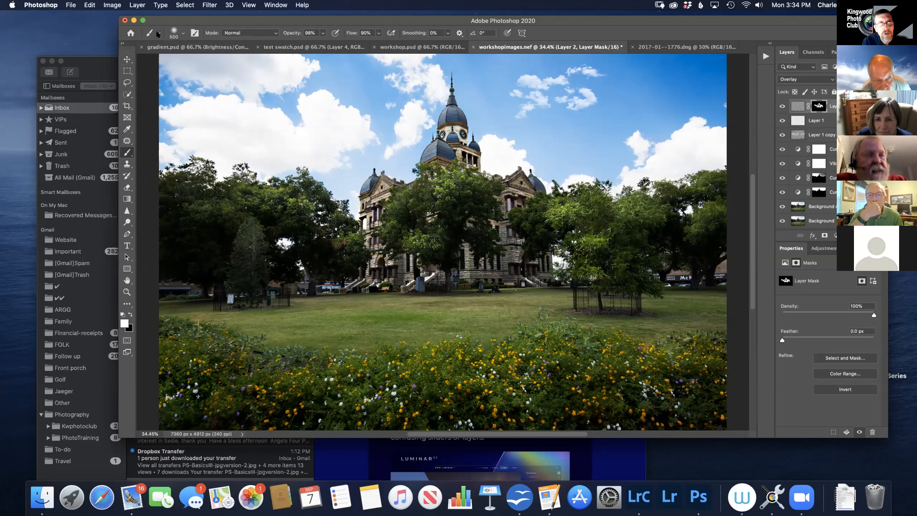
{"action": "left_click", "coordinate": [176, 35]}
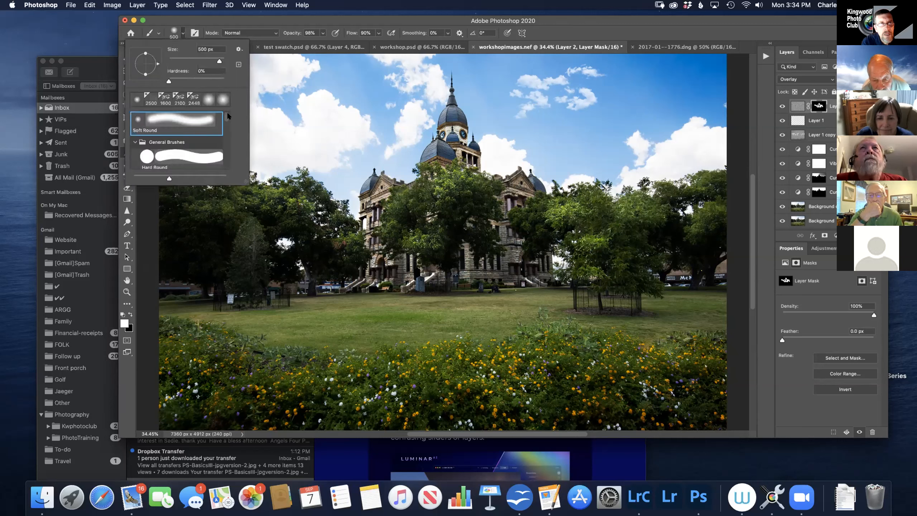
{"action": "left_click_drag", "start_coordinate": [227, 109], "coordinate": [230, 161]}
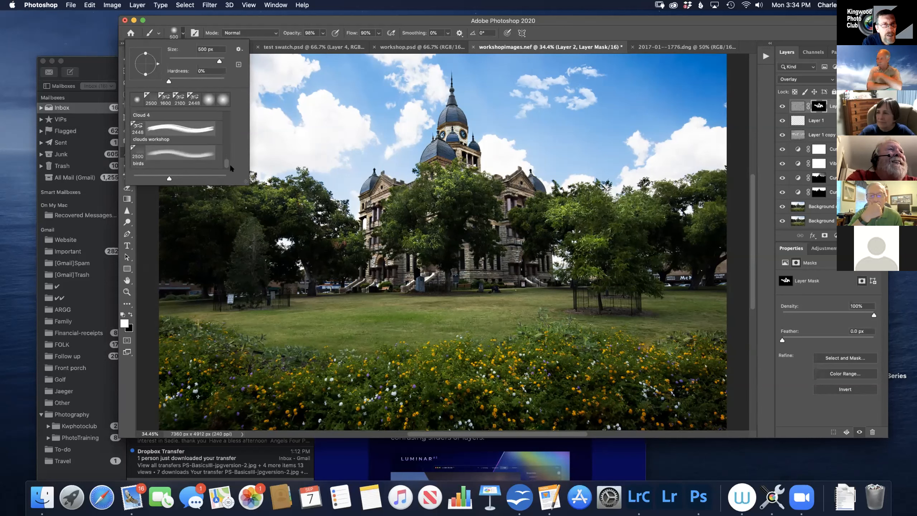
{"action": "left_click", "coordinate": [158, 154]}
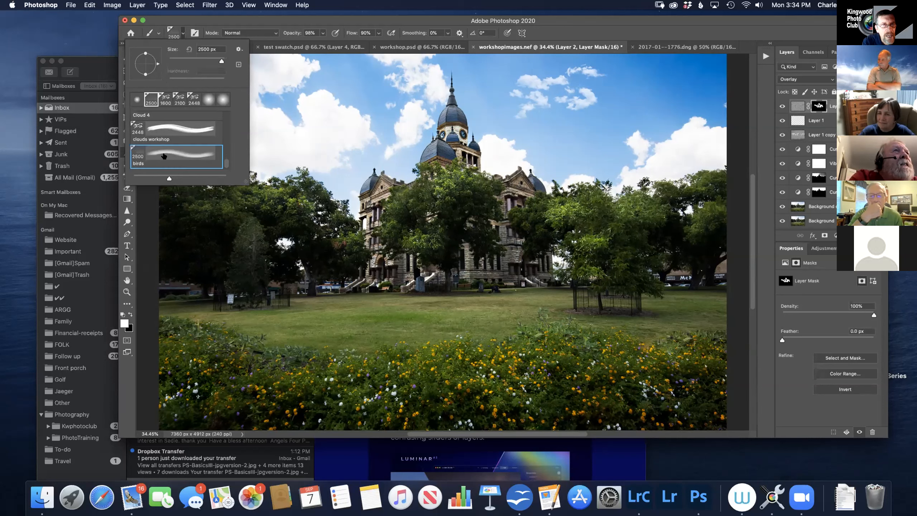
{"action": "right_click", "coordinate": [168, 156]}
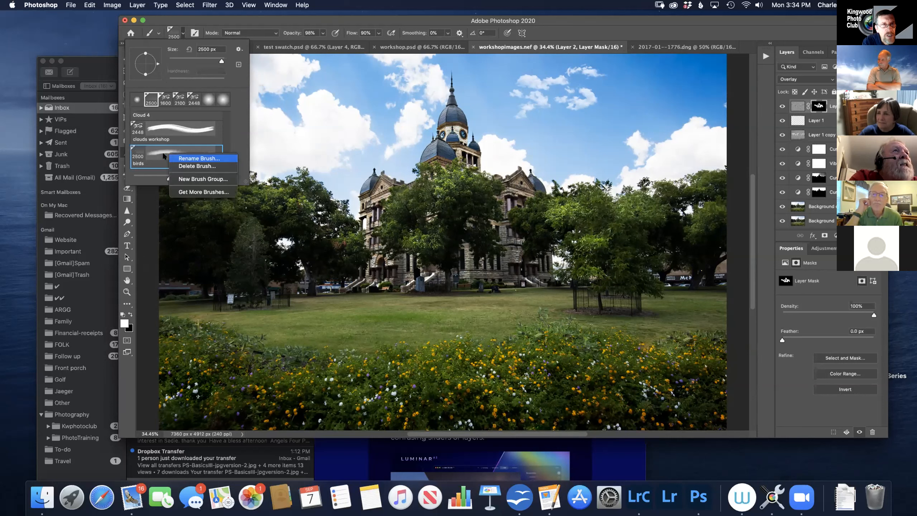
{"action": "left_click", "coordinate": [195, 167]}
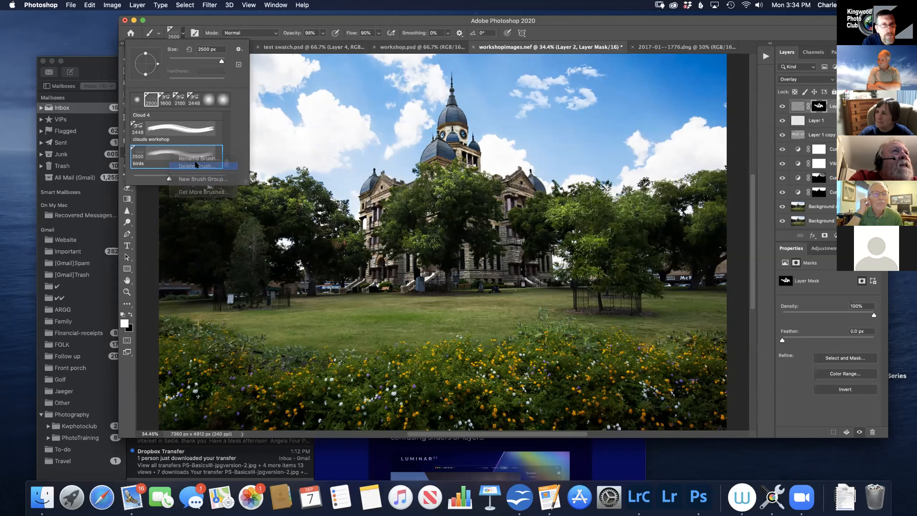
{"action": "left_click", "coordinate": [527, 167]}
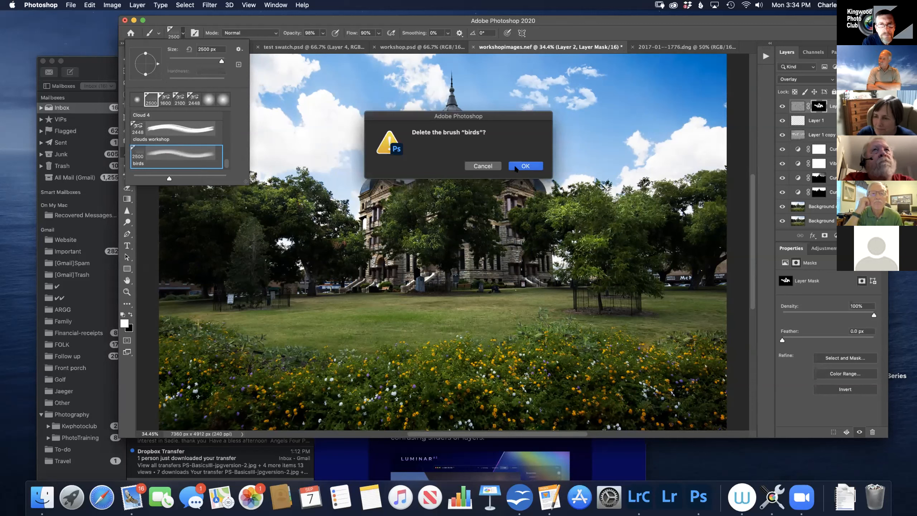
{"action": "left_click", "coordinate": [571, 111]}
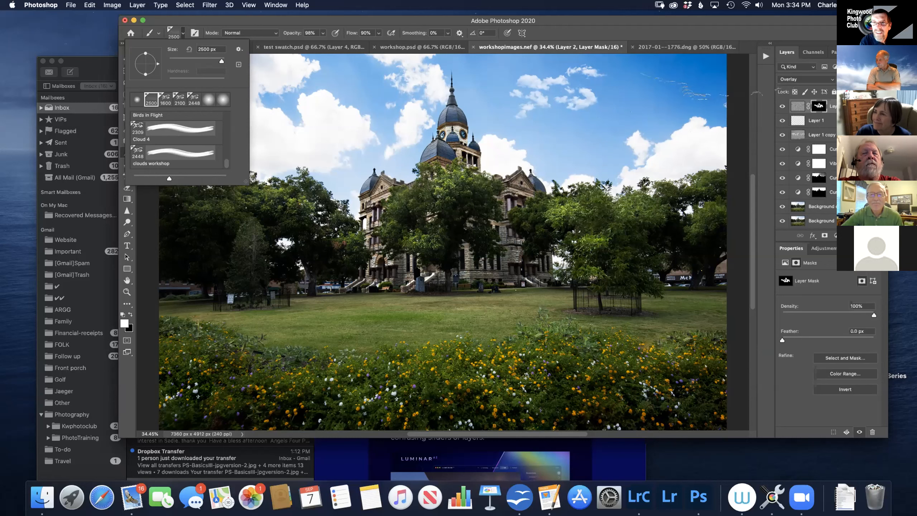
- Reduce the bird brush to 2000 px with black as the foreground color, and make Layer 1 the active layer
{"action": "key", "text": "bracketleft"}
{"action": "key", "text": "bracketleft"}
{"action": "key", "text": "bracketleft"}
{"action": "key", "text": "bracketleft"}
{"action": "key", "text": "bracketleft"}
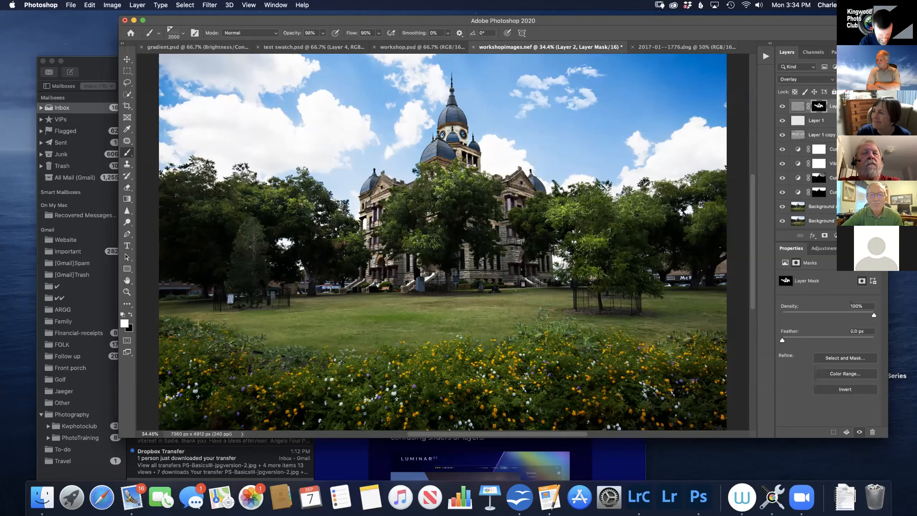
{"action": "key", "text": "x"}
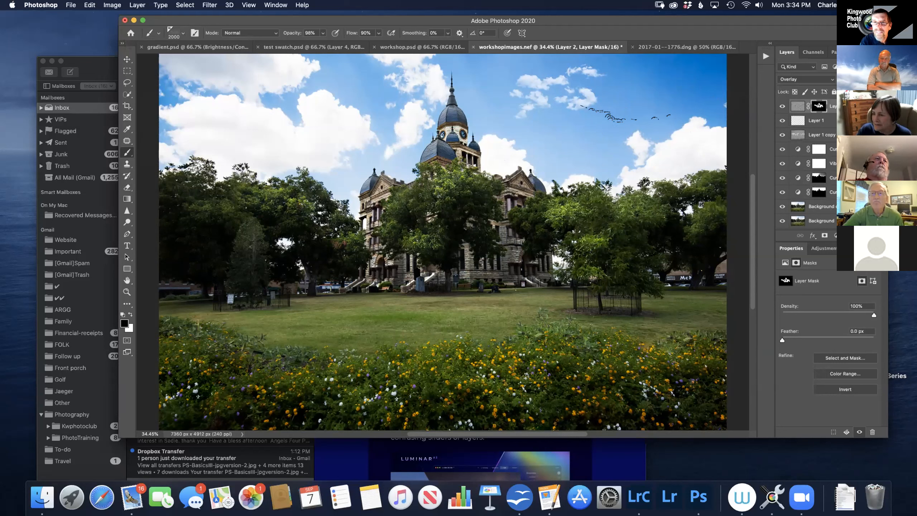
{"action": "key", "text": "alt+bracketleft"}
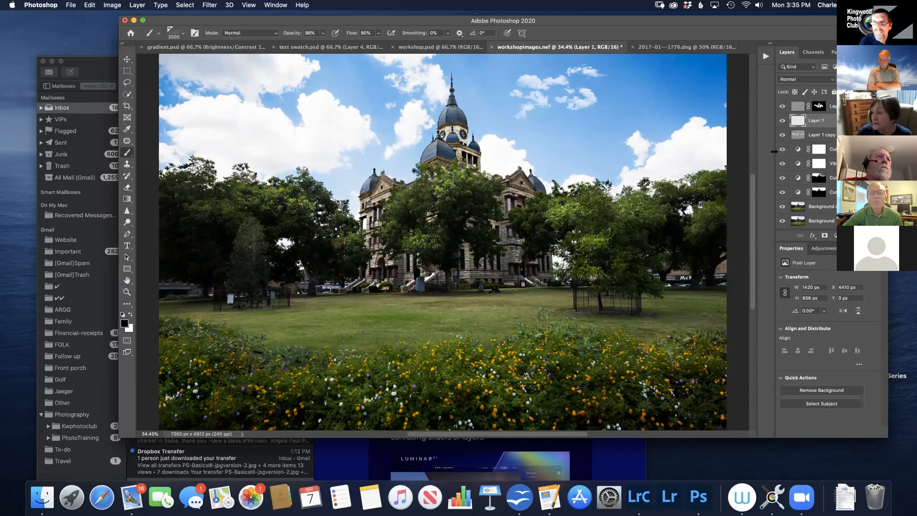
- Show only the Background layer and lasso the flowerbed edge and lawn in the image's lower-right corner
{"action": "left_click", "coordinate": [782, 221], "text": "alt"}
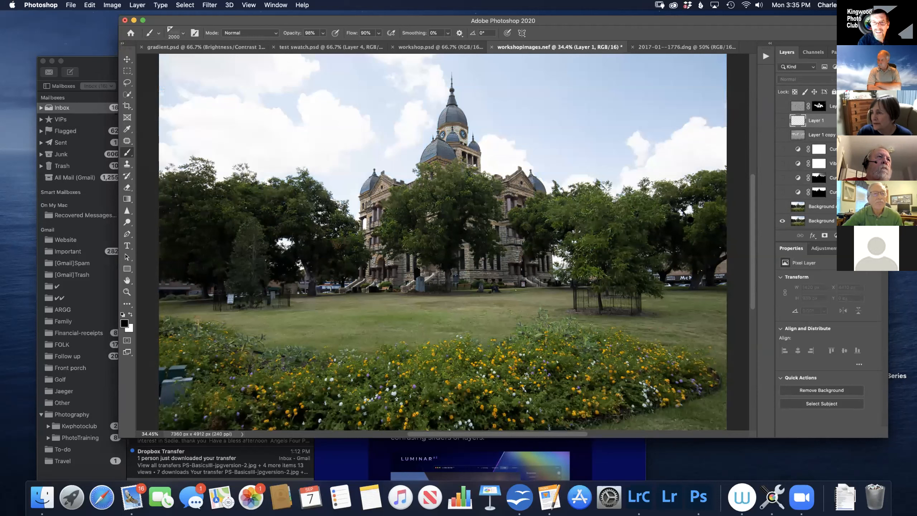
{"action": "left_click", "coordinate": [127, 83]}
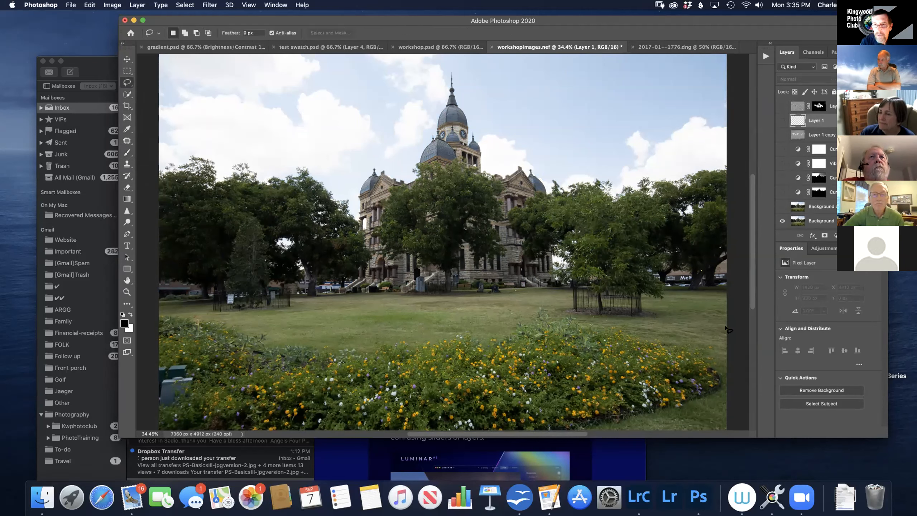
{"action": "left_click_drag", "start_coordinate": [725, 327], "coordinate": [584, 401]}
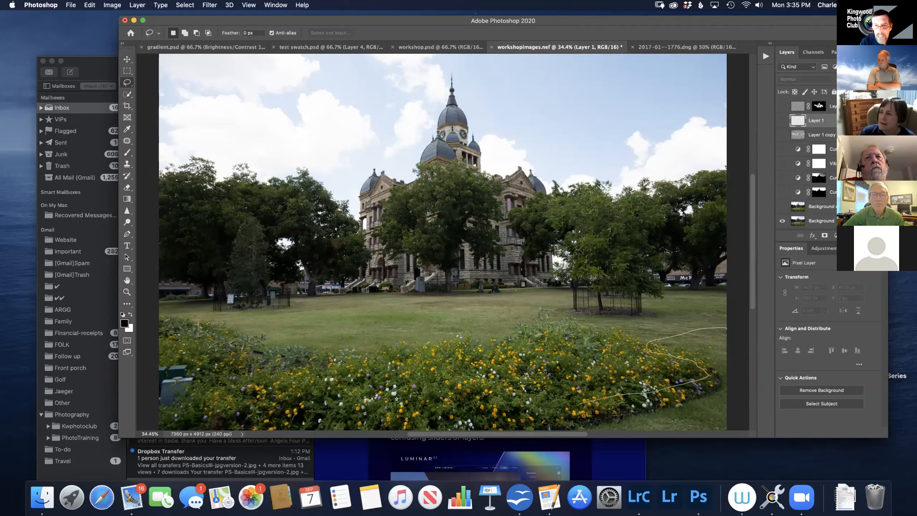
{"action": "left_click_drag", "start_coordinate": [735, 398], "coordinate": [726, 331]}
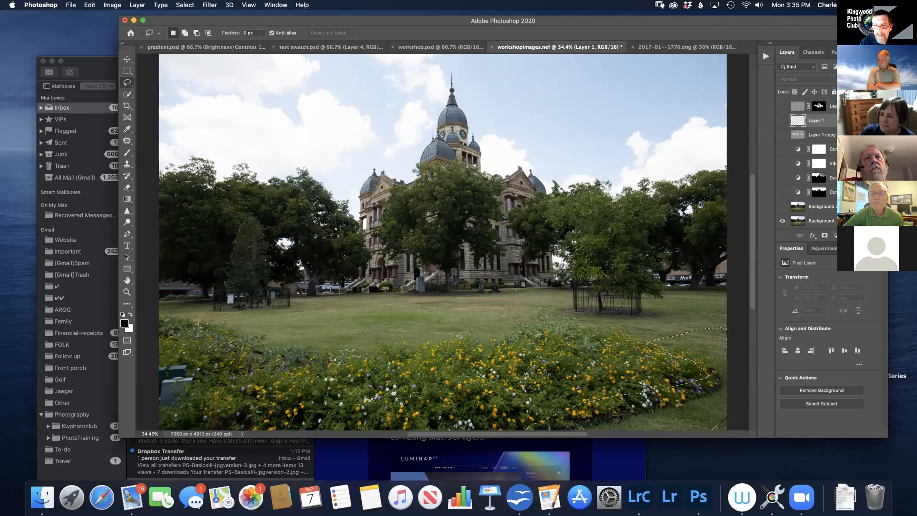
- Unlock the Background layer to turn it into a regular editable layer, keeping the lasso selection
{"action": "left_click", "coordinate": [89, 5]}
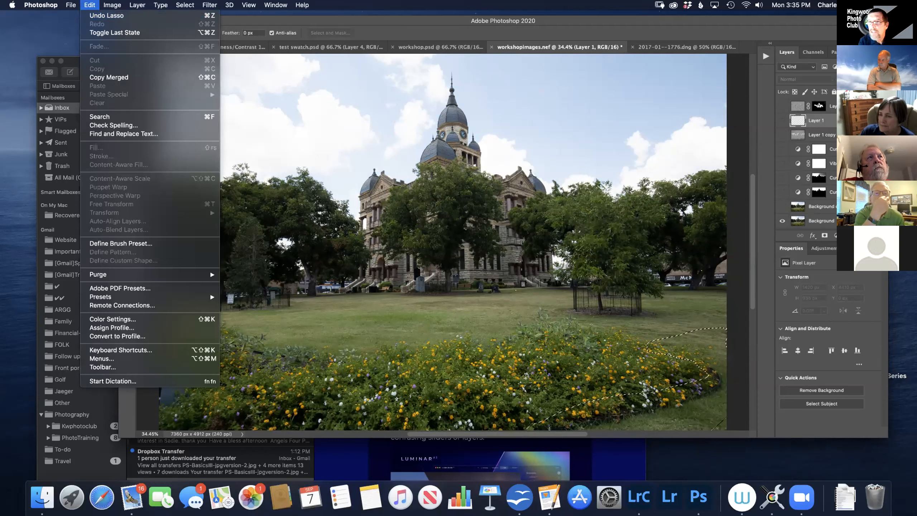
{"action": "left_click", "coordinate": [789, 32]}
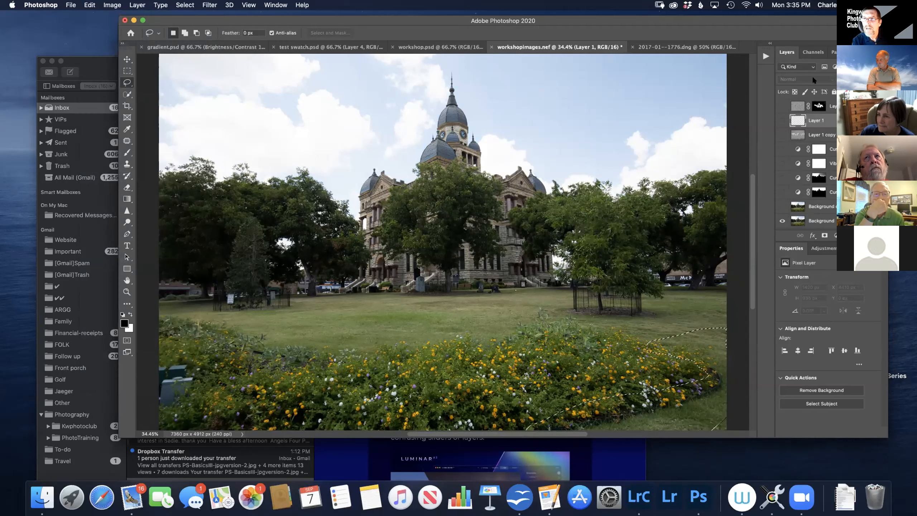
{"action": "left_click", "coordinate": [814, 221]}
{"action": "left_click", "coordinate": [804, 212]}
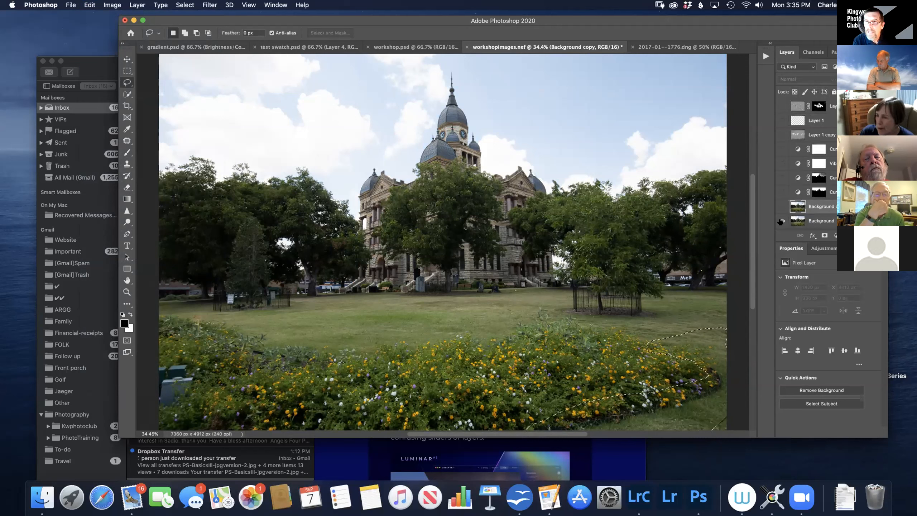
{"action": "left_click", "coordinate": [798, 221]}
{"action": "left_click", "coordinate": [874, 221]}
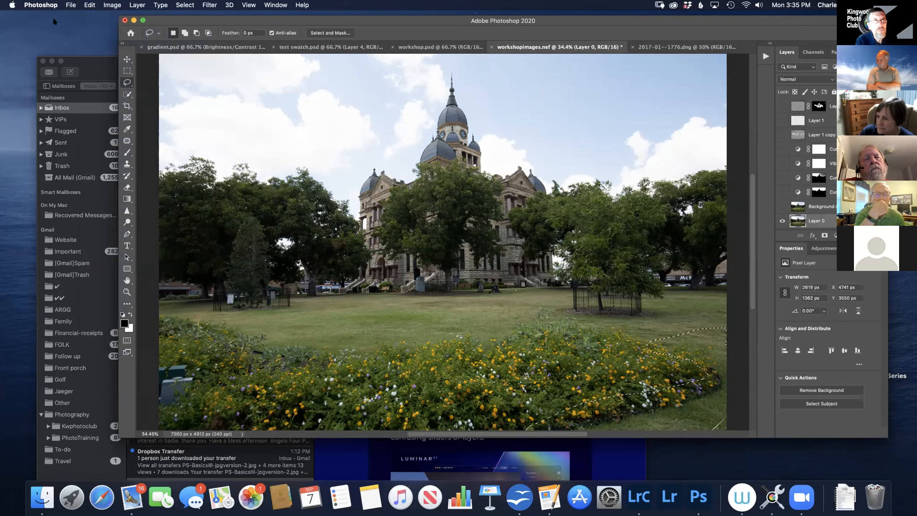
- Content-Aware Fill the lassoed lower-right corner of the photo, brushing the sampling area over the flowerbed and outputting to the current layer, and deselect
{"action": "left_click", "coordinate": [89, 5]}
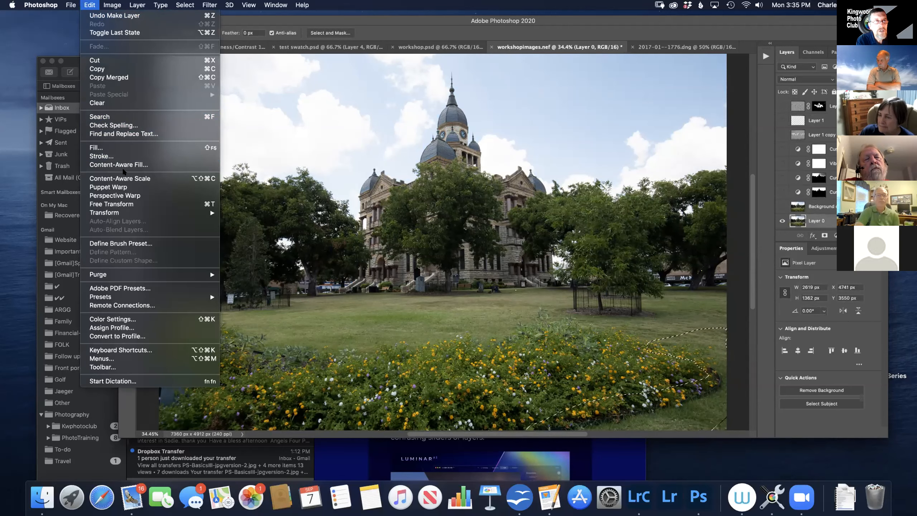
{"action": "left_click", "coordinate": [114, 165]}
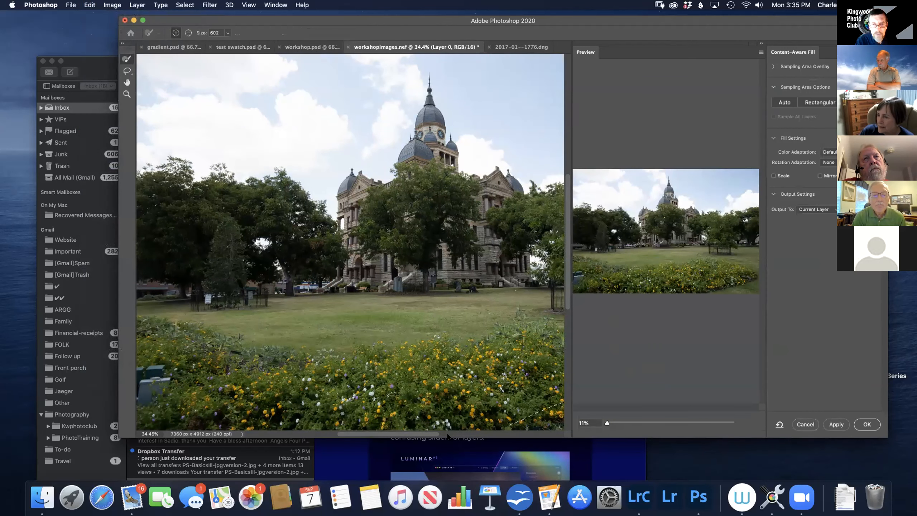
{"action": "scroll", "coordinate": [450, 358], "scroll_direction": "right", "scroll_amount": 5}
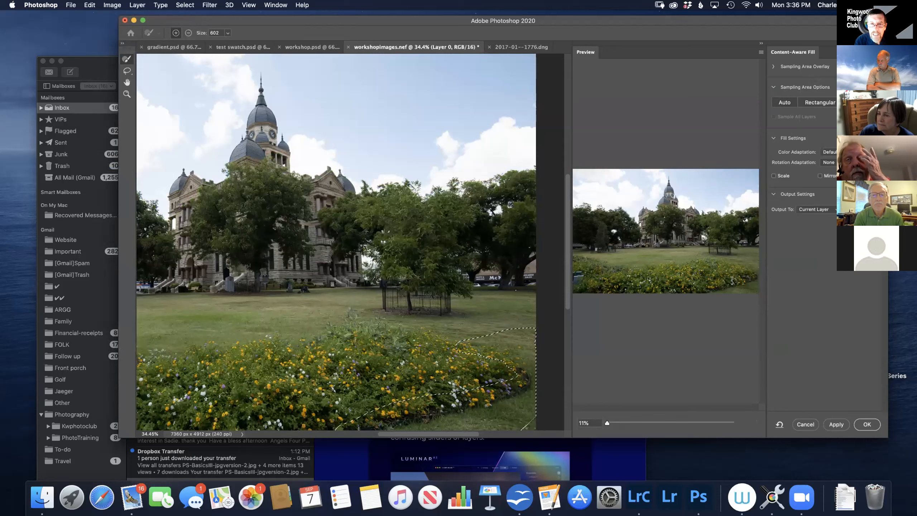
{"action": "mouse_move", "coordinate": [406, 369]}
{"action": "left_mouse_down"}
{"action": "mouse_move", "coordinate": [325, 386]}
{"action": "mouse_move", "coordinate": [277, 412]}
{"action": "mouse_move", "coordinate": [226, 406]}
{"action": "mouse_move", "coordinate": [235, 394]}
{"action": "mouse_move", "coordinate": [423, 353]}
{"action": "left_mouse_up"}
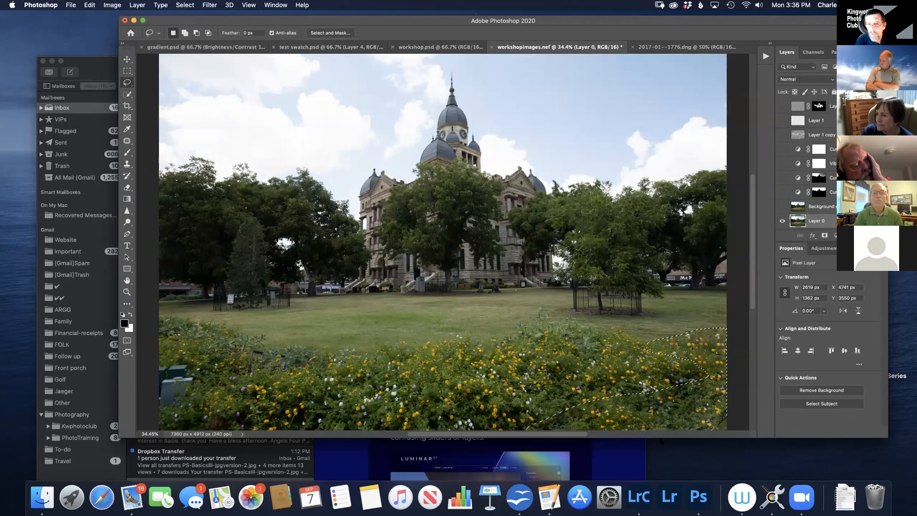
{"action": "key", "text": "super+d"}
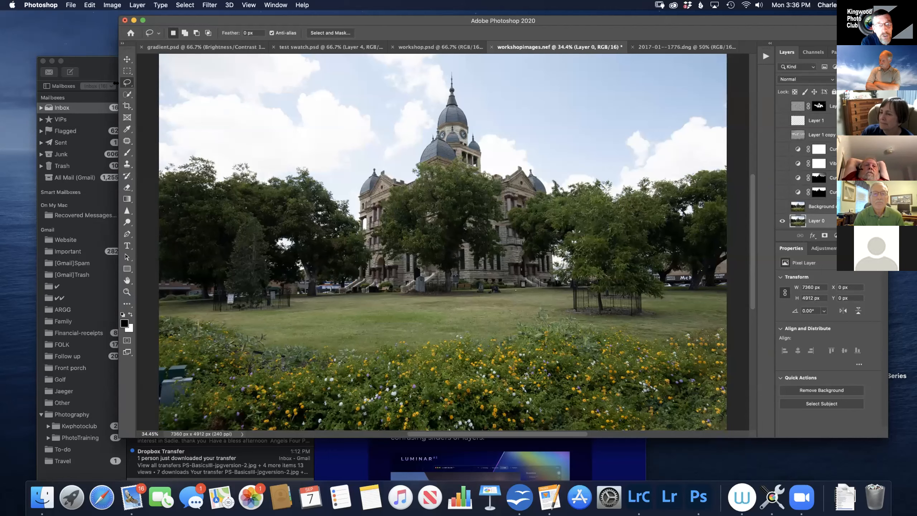
- Revert the image to its Make Layer history state, restoring the original corner and its lasso selection, and return to the layer list
{"action": "left_click", "coordinate": [89, 5]}
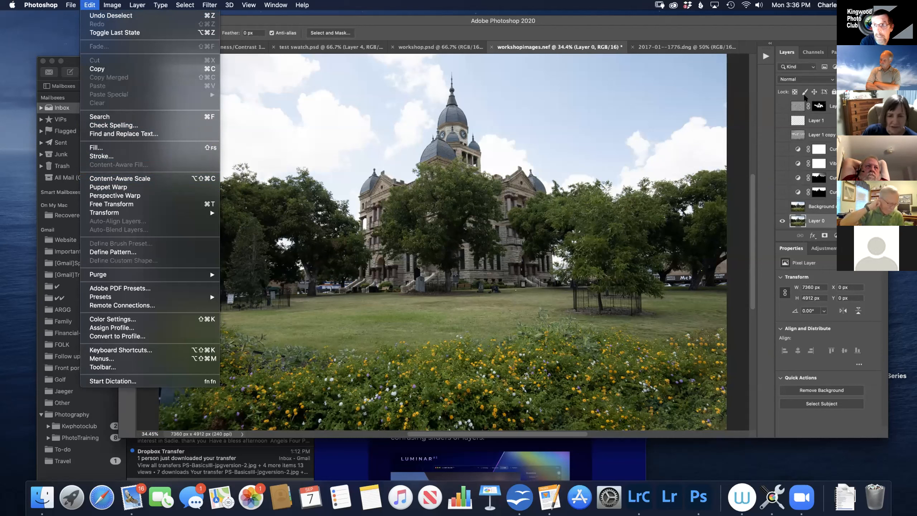
{"action": "left_click", "coordinate": [859, 52]}
{"action": "left_click", "coordinate": [859, 52]}
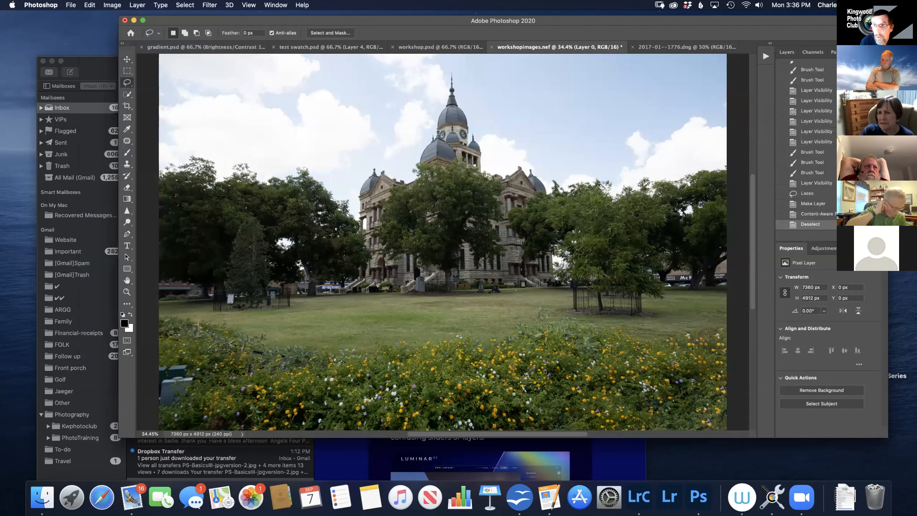
{"action": "left_click", "coordinate": [810, 204]}
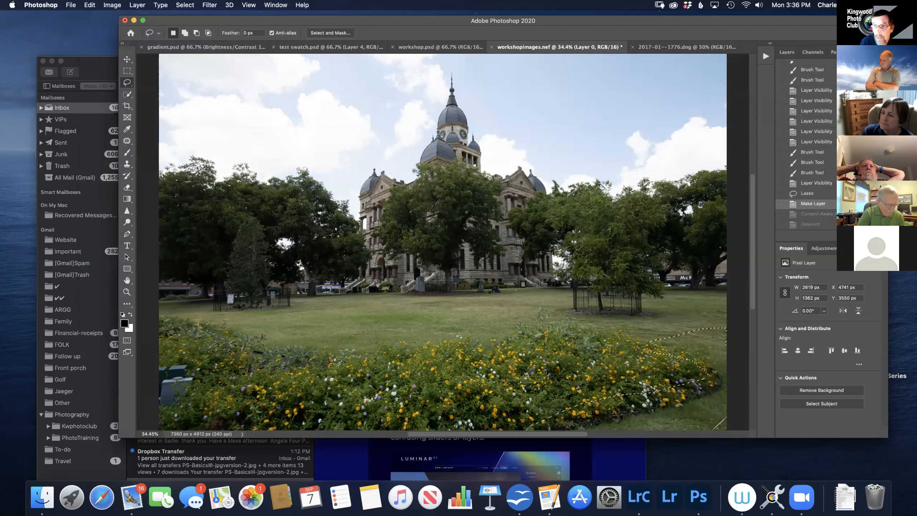
{"action": "left_click", "coordinate": [786, 52]}
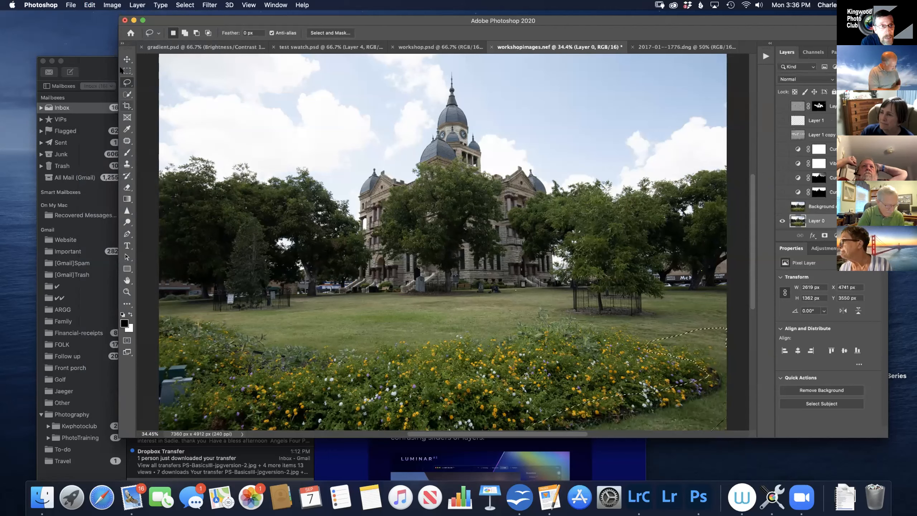
- Fill the lassoed lower-right corner using the standard Fill command with Content-Aware contents, Normal mode and 100% opacity, and deselect
{"action": "left_click", "coordinate": [89, 5]}
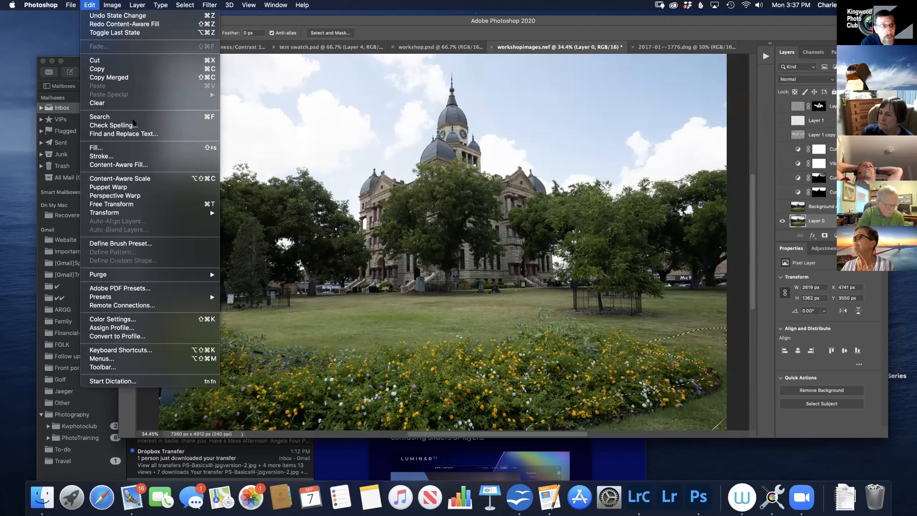
{"action": "left_click", "coordinate": [103, 146]}
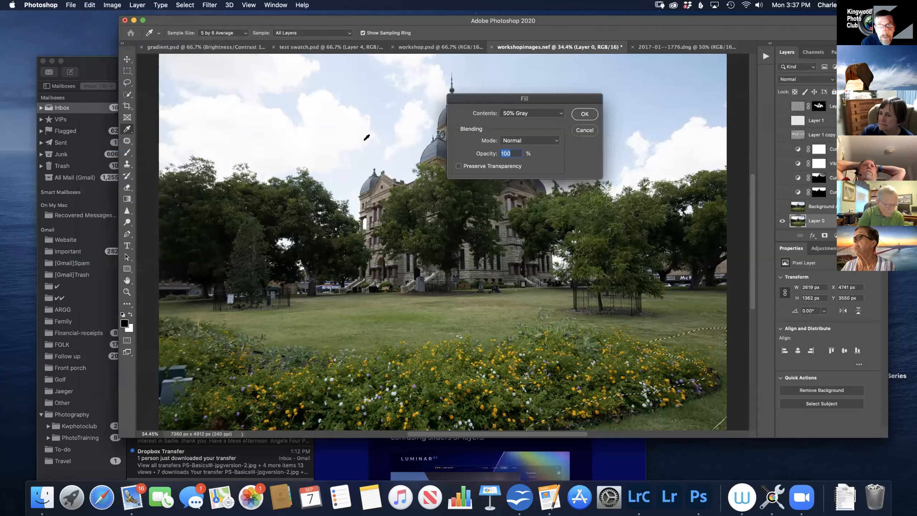
{"action": "left_click", "coordinate": [526, 112]}
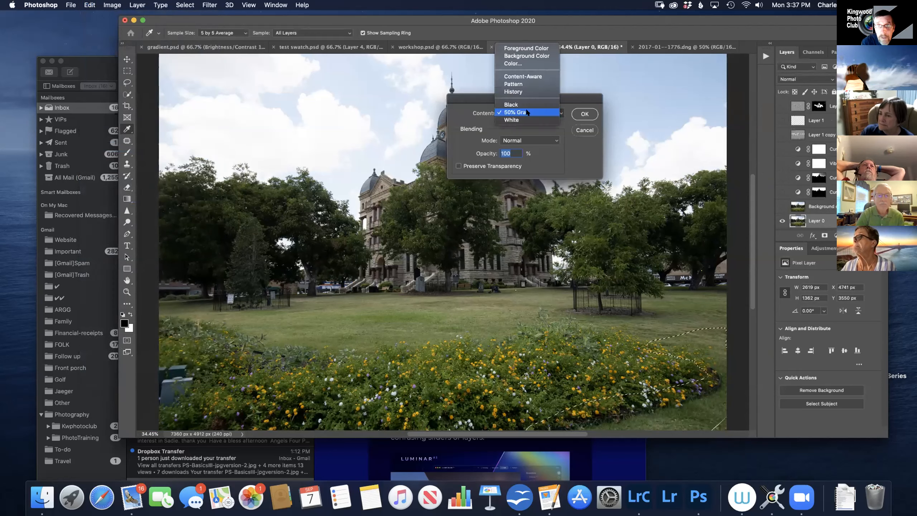
{"action": "left_click", "coordinate": [532, 76]}
{"action": "left_click", "coordinate": [587, 114]}
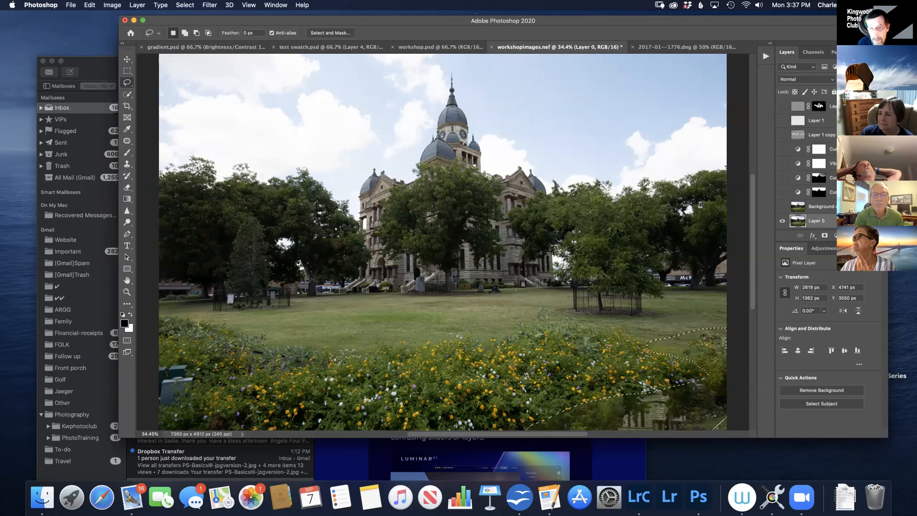
{"action": "key", "text": "super+d"}
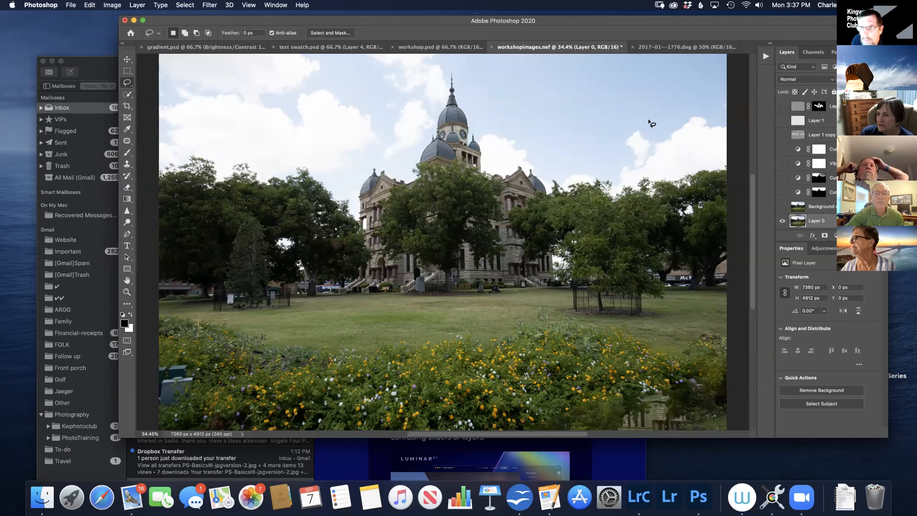
- Demonstrate Patch tool outlines around small areas of open sky and along the photo's right edge, clearing each selection
{"action": "left_click", "coordinate": [127, 94]}
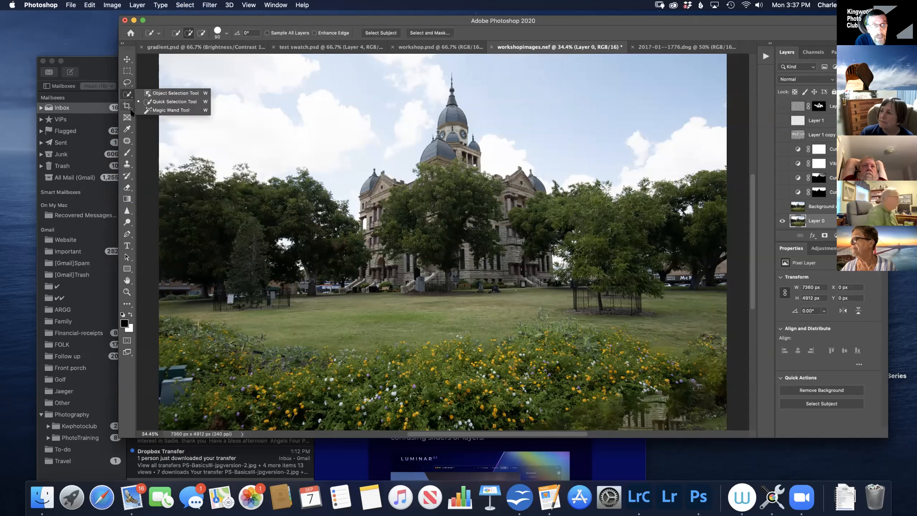
{"action": "left_click", "coordinate": [127, 141]}
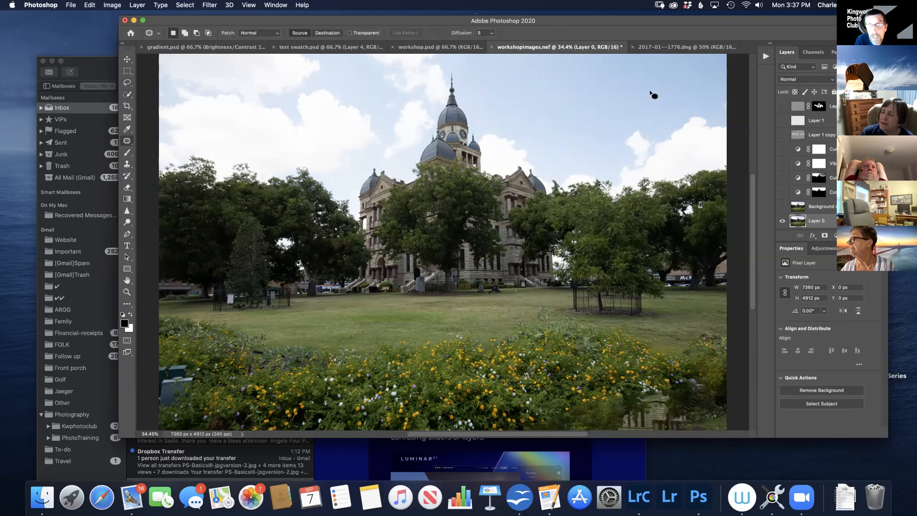
{"action": "left_click_drag", "start_coordinate": [730, 116], "coordinate": [709, 107]}
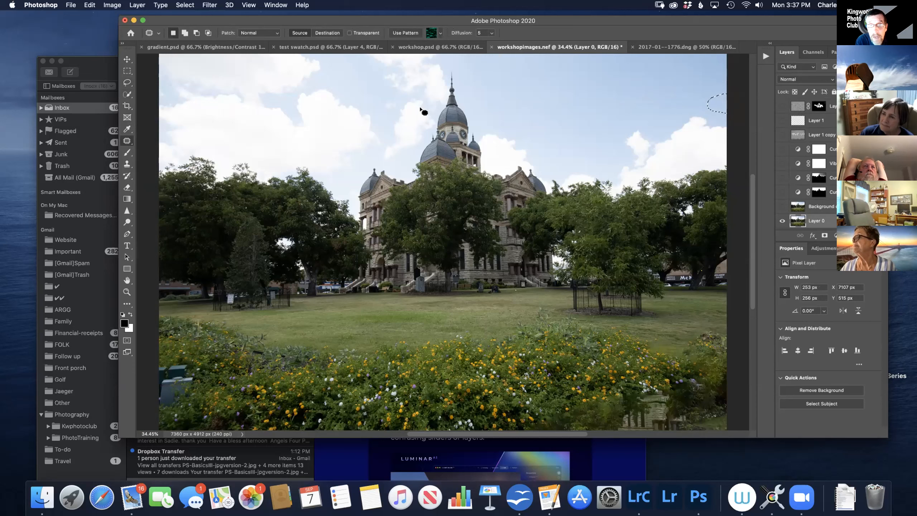
{"action": "mouse_move", "coordinate": [636, 123]}
{"action": "left_mouse_down"}
{"action": "mouse_move", "coordinate": [622, 137]}
{"action": "mouse_move", "coordinate": [638, 164]}
{"action": "mouse_move", "coordinate": [650, 150]}
{"action": "mouse_move", "coordinate": [631, 123]}
{"action": "left_mouse_up"}
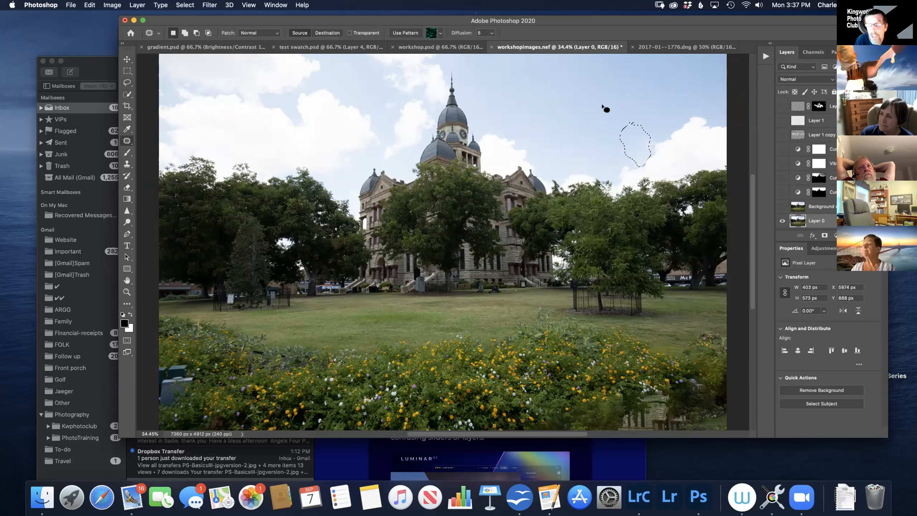
{"action": "left_click", "coordinate": [733, 107]}
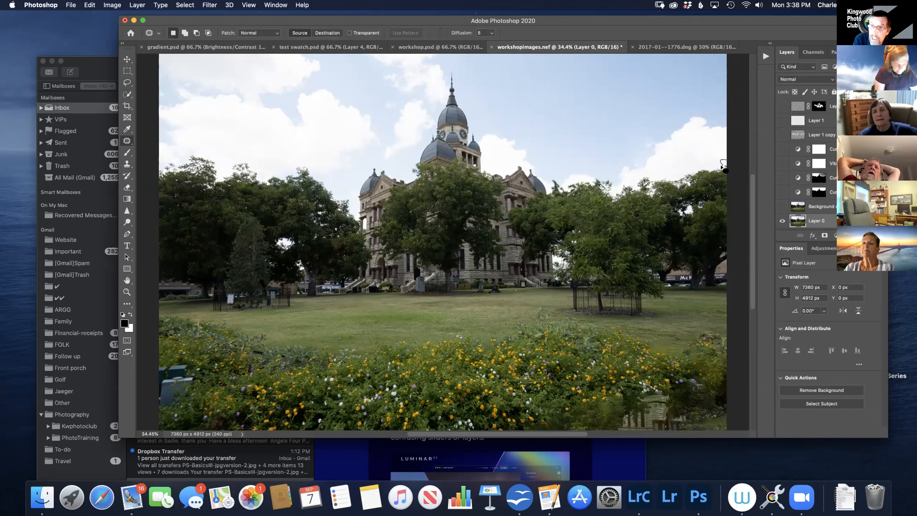
{"action": "left_click_drag", "start_coordinate": [731, 167], "coordinate": [721, 161]}
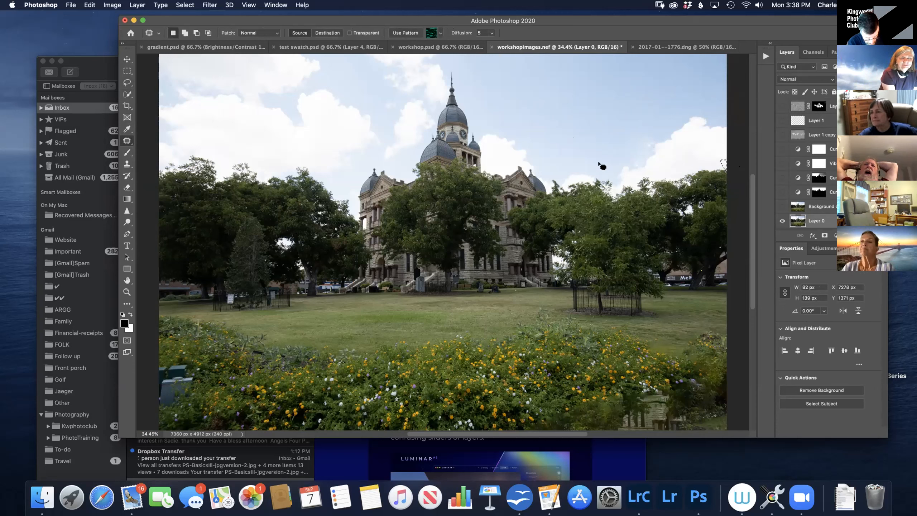
{"action": "key", "text": "super+d"}
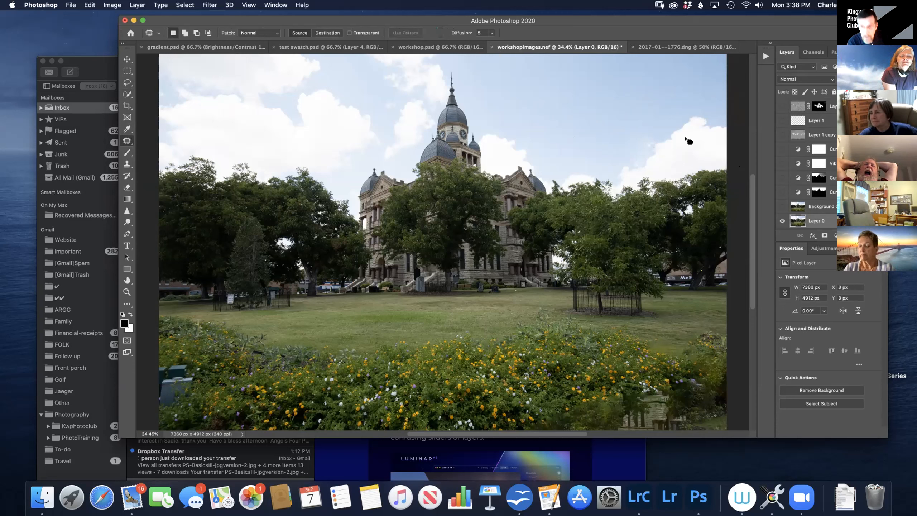